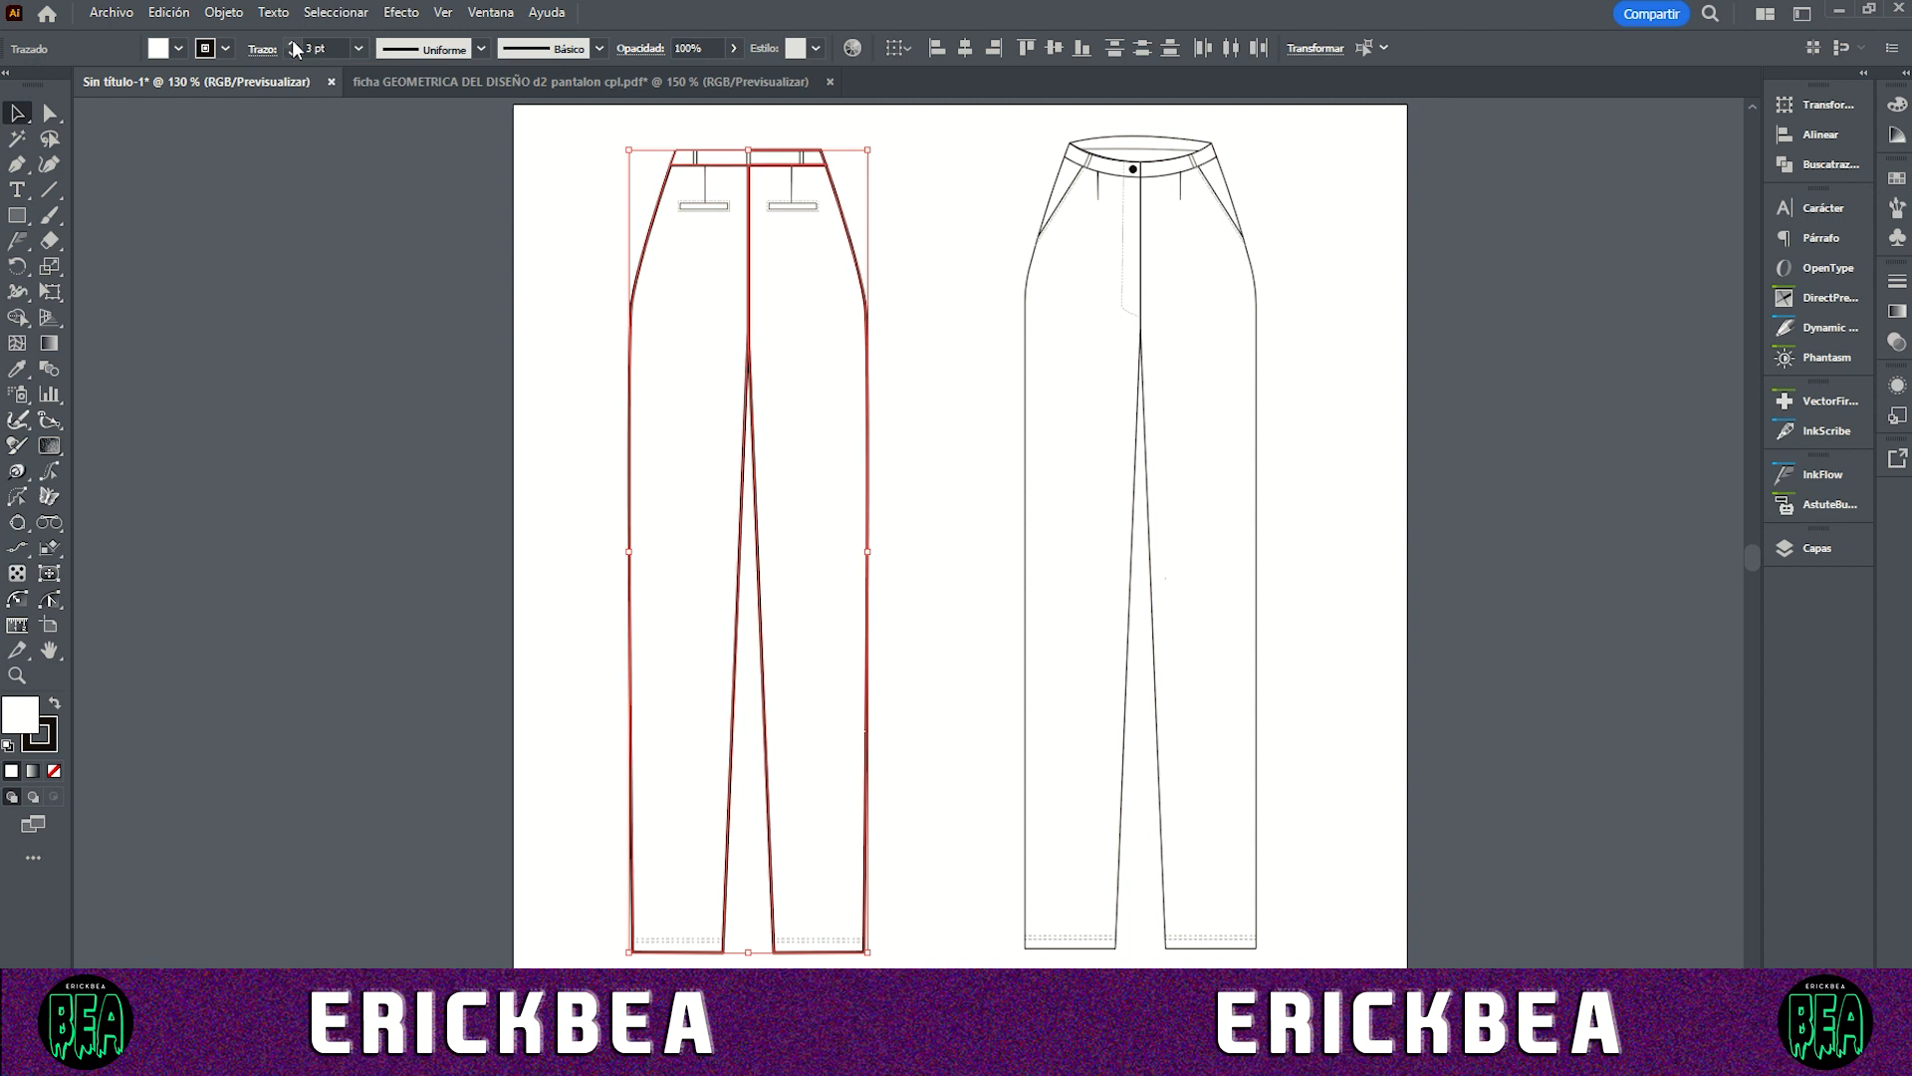
# Step: Set the stroke weight of the back view's left waistband half to 3 pt
pyautogui.click(724, 156)
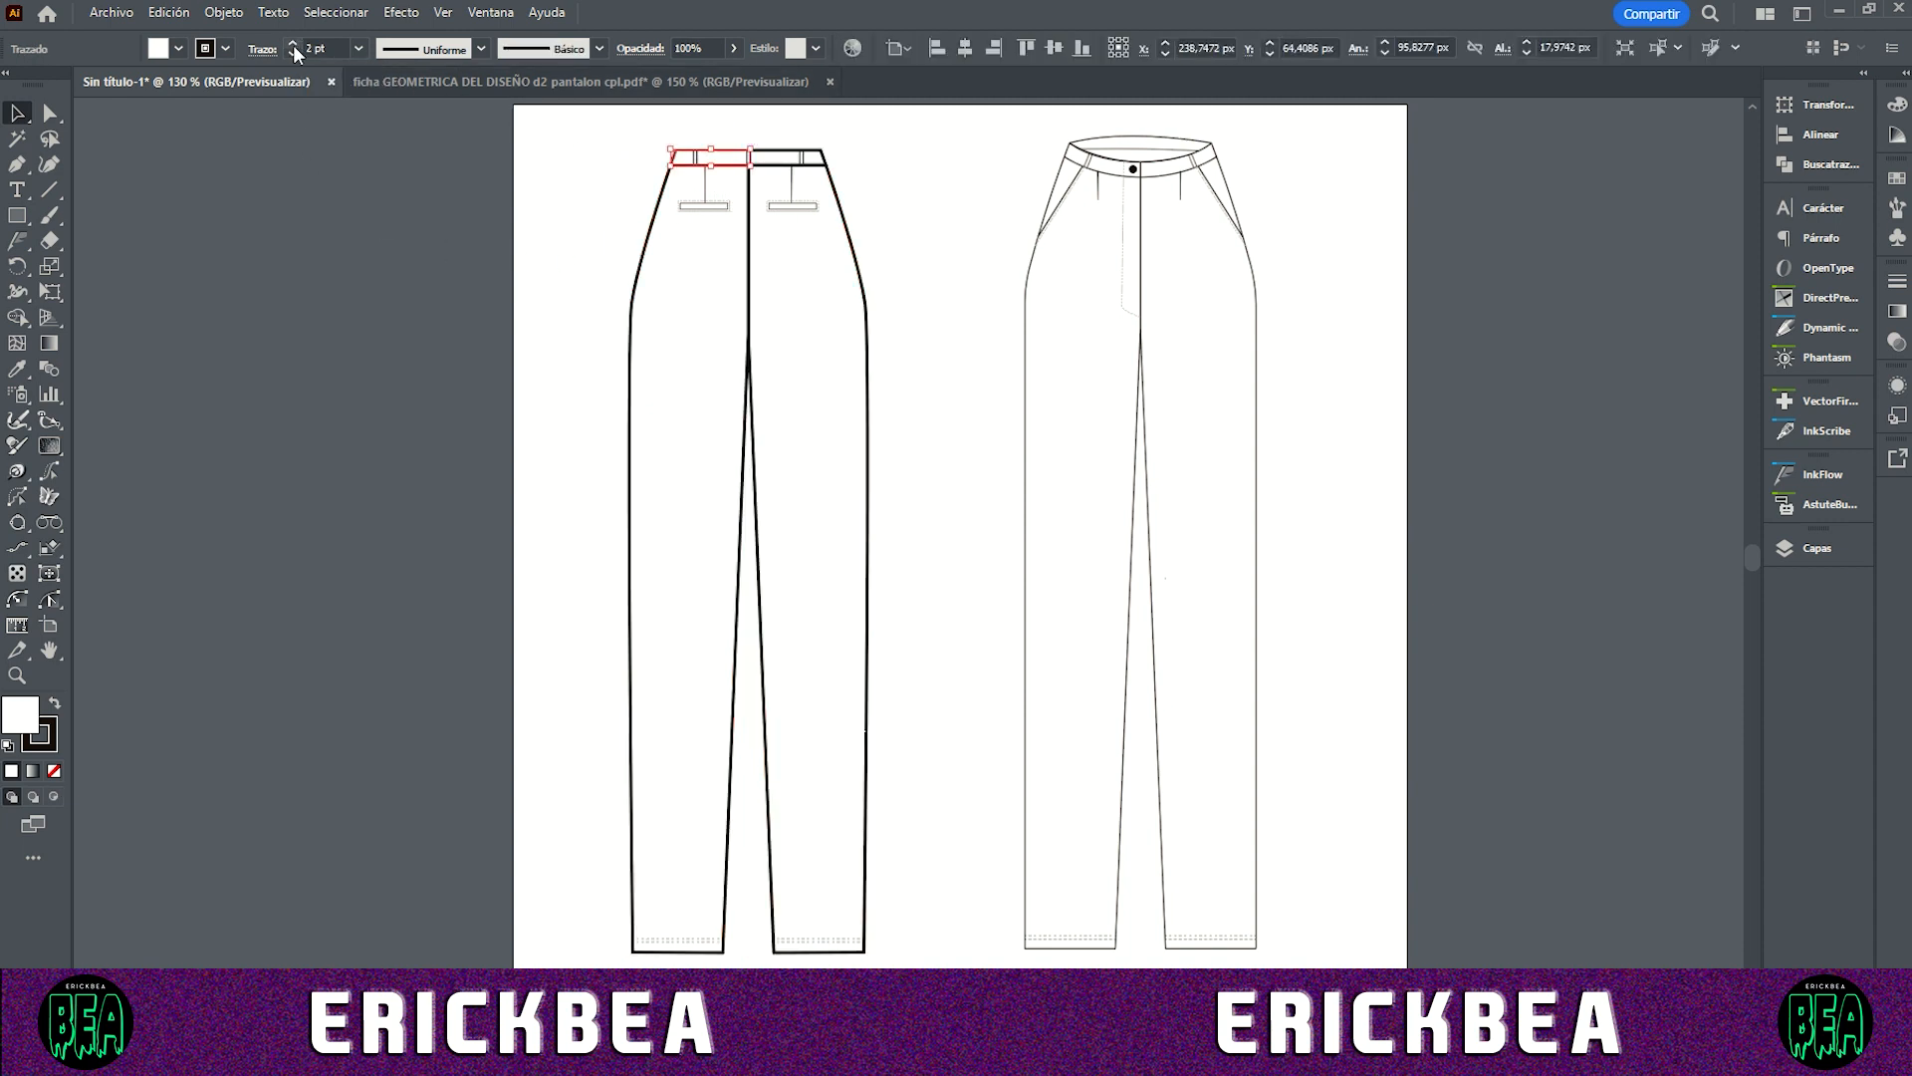
pyautogui.click(577, 250)
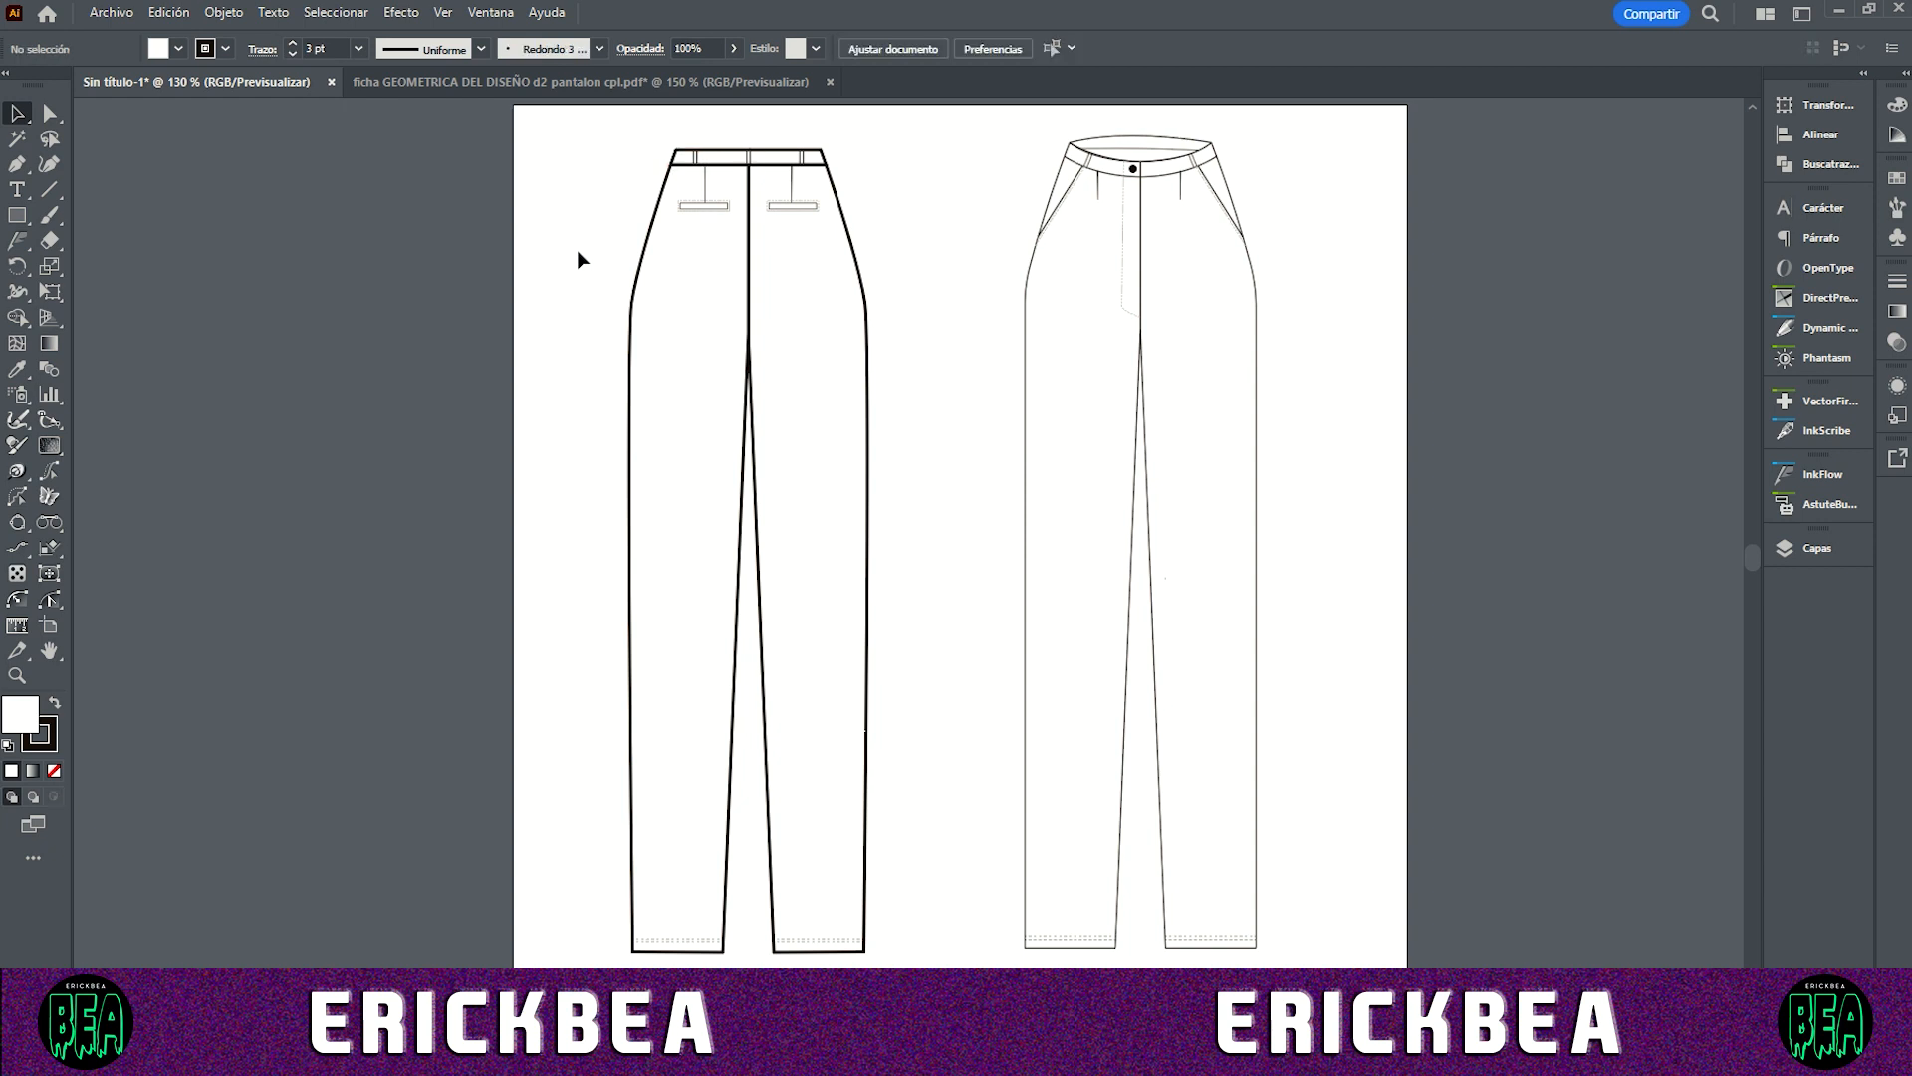
# Step: Ungroup the front-view trousers drawing so its parts can be selected individually
pyautogui.click(1112, 177)
pyautogui.rightClick(1110, 172)
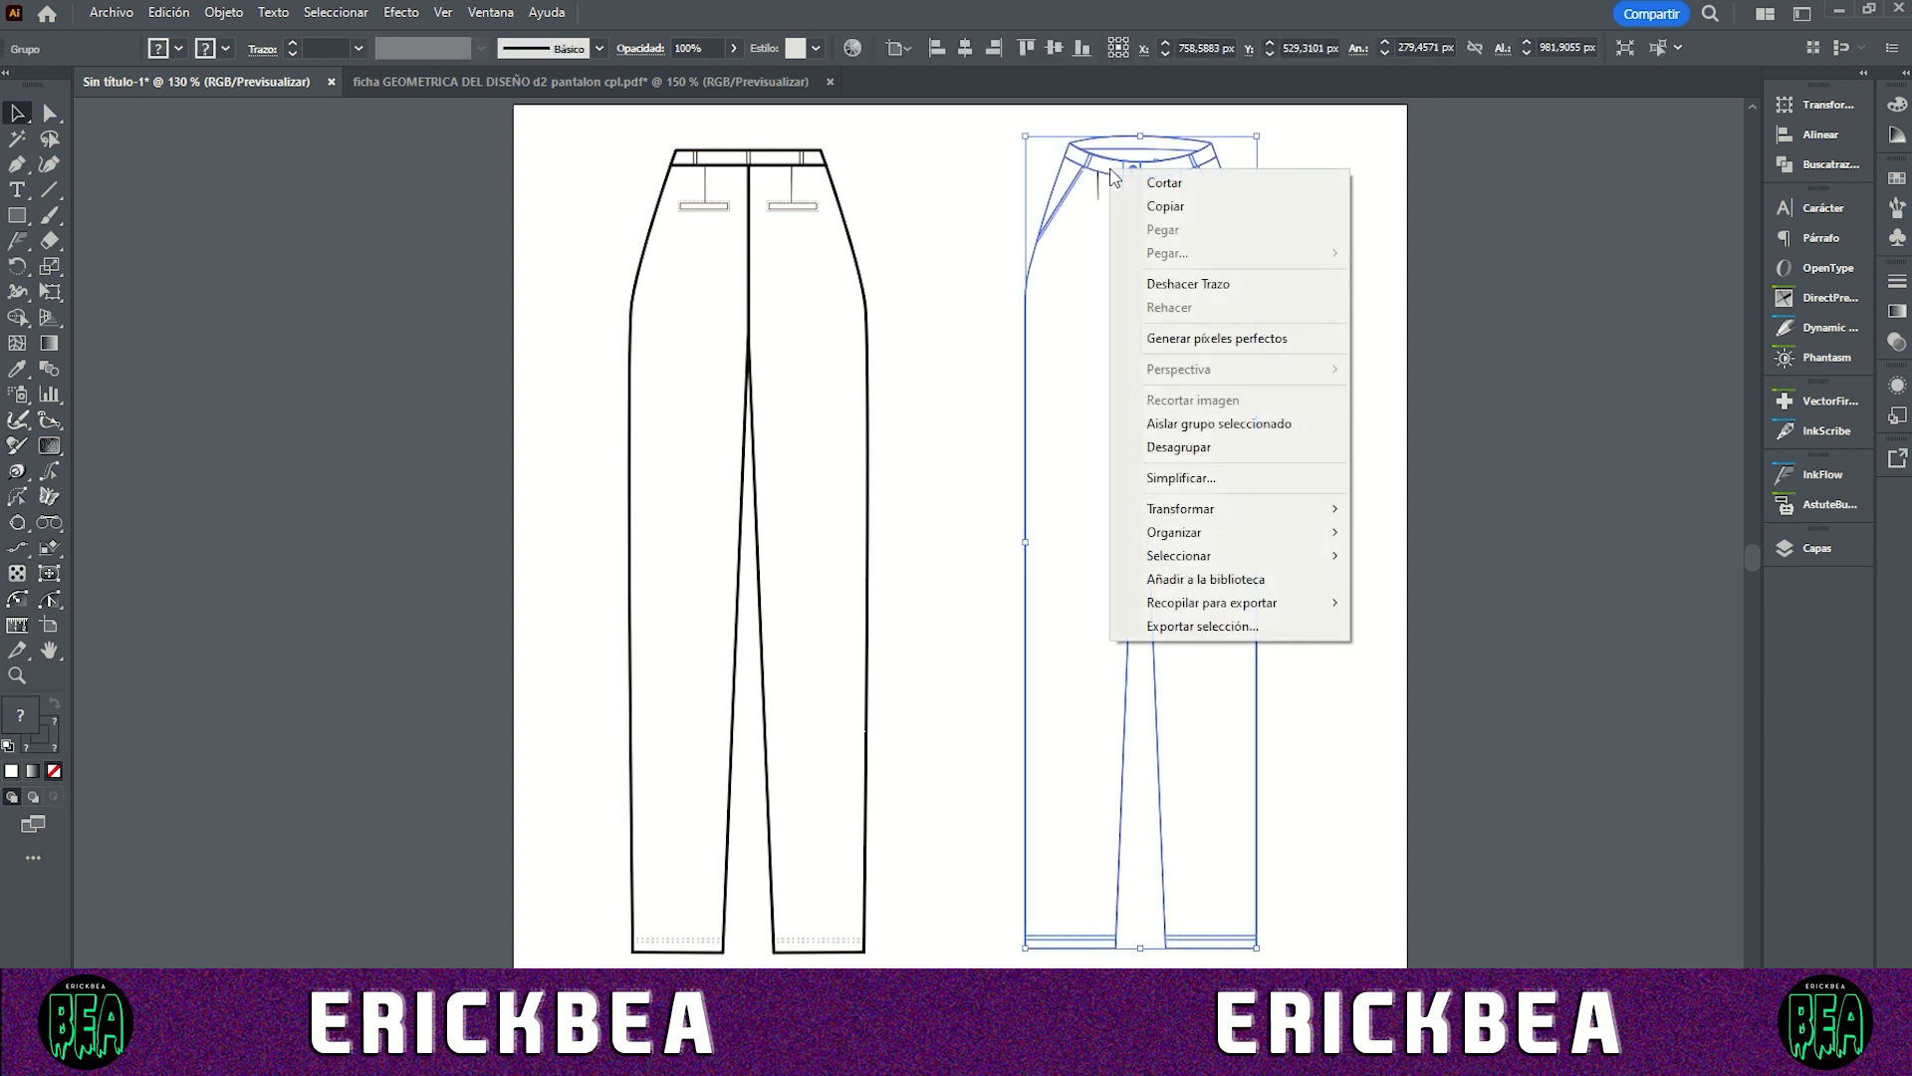
pyautogui.click(1178, 447)
pyautogui.click(924, 355)
# Step: Set the stroke of the front view's two legs and the waistband pieces to 3 pt
pyautogui.click(1080, 304)
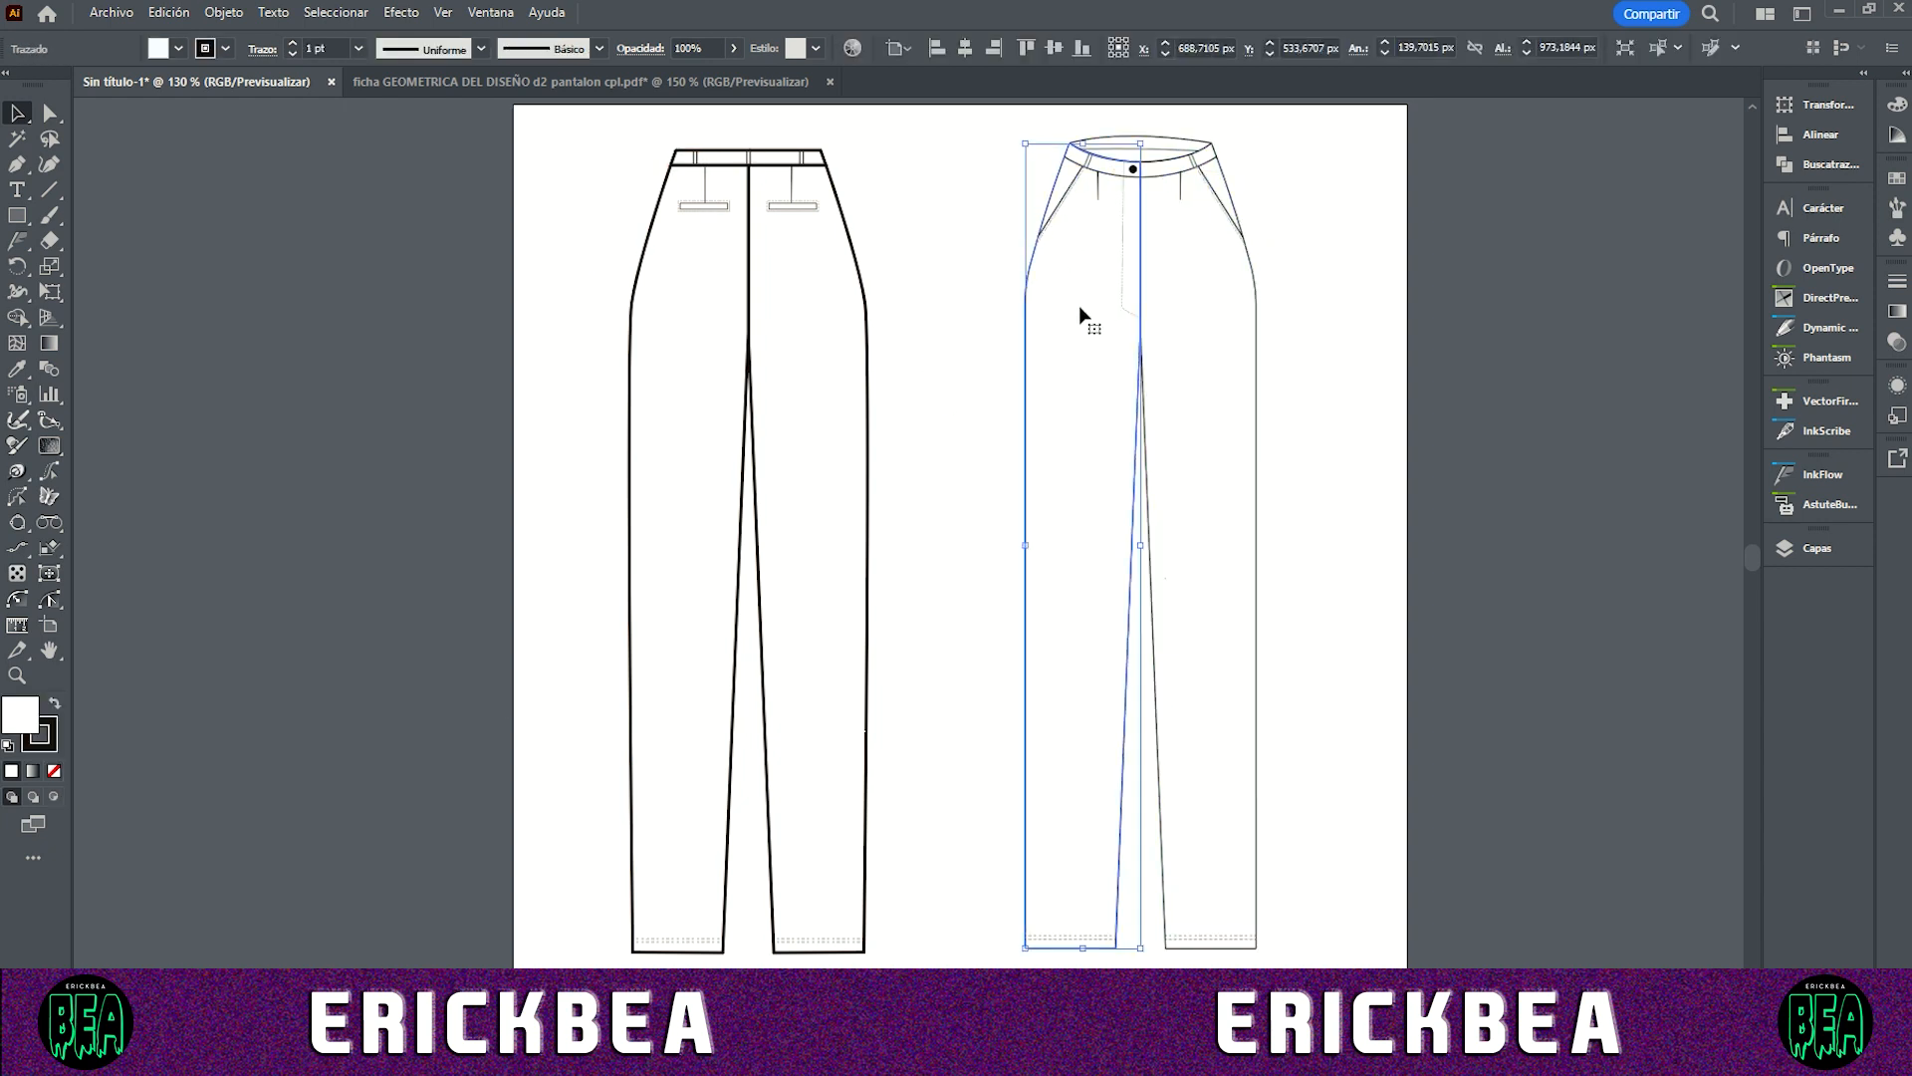
pyautogui.keyDown('shift'); pyautogui.click(1211, 327); pyautogui.keyUp('shift')
pyautogui.keyDown('shift'); pyautogui.click(1119, 170); pyautogui.keyUp('shift')
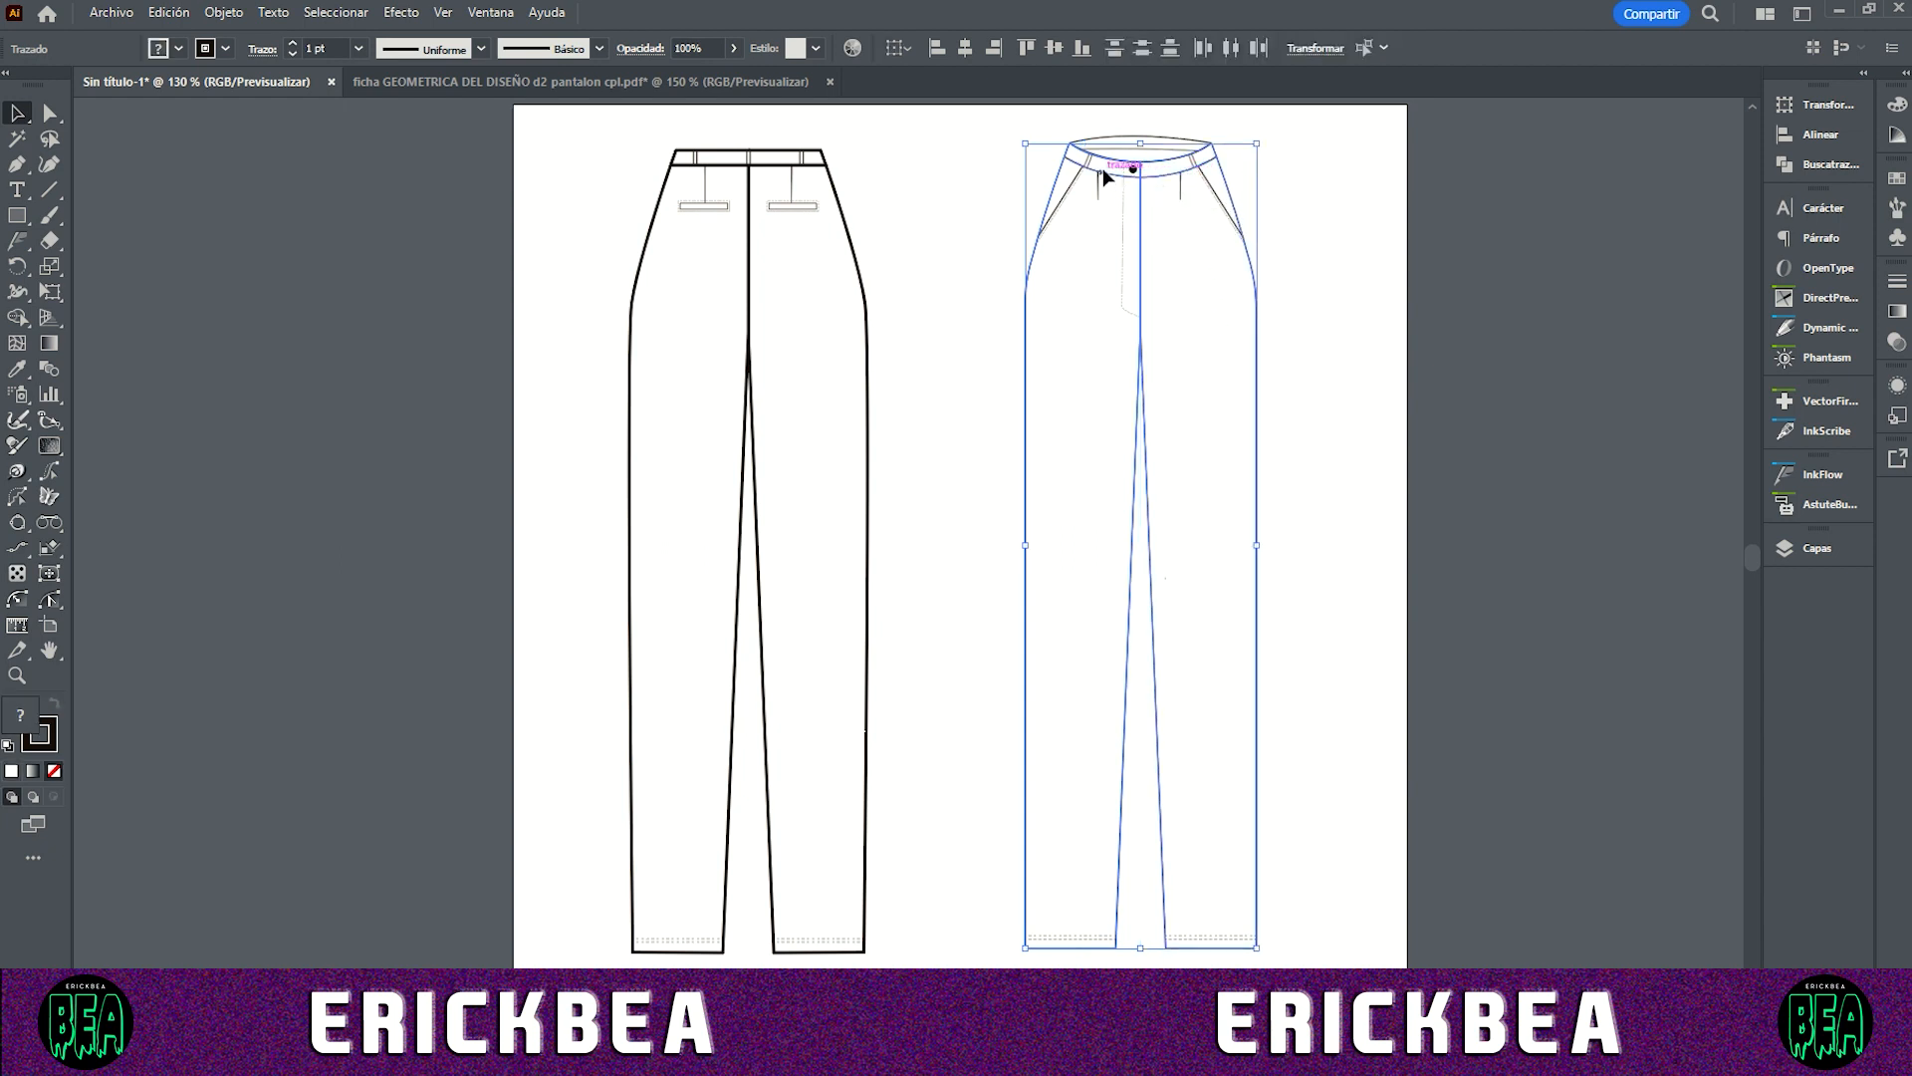
pyautogui.keyDown('shift'); pyautogui.click(1106, 144); pyautogui.keyUp('shift')
pyautogui.click(294, 44)
pyautogui.click(294, 43)
pyautogui.click(965, 200)
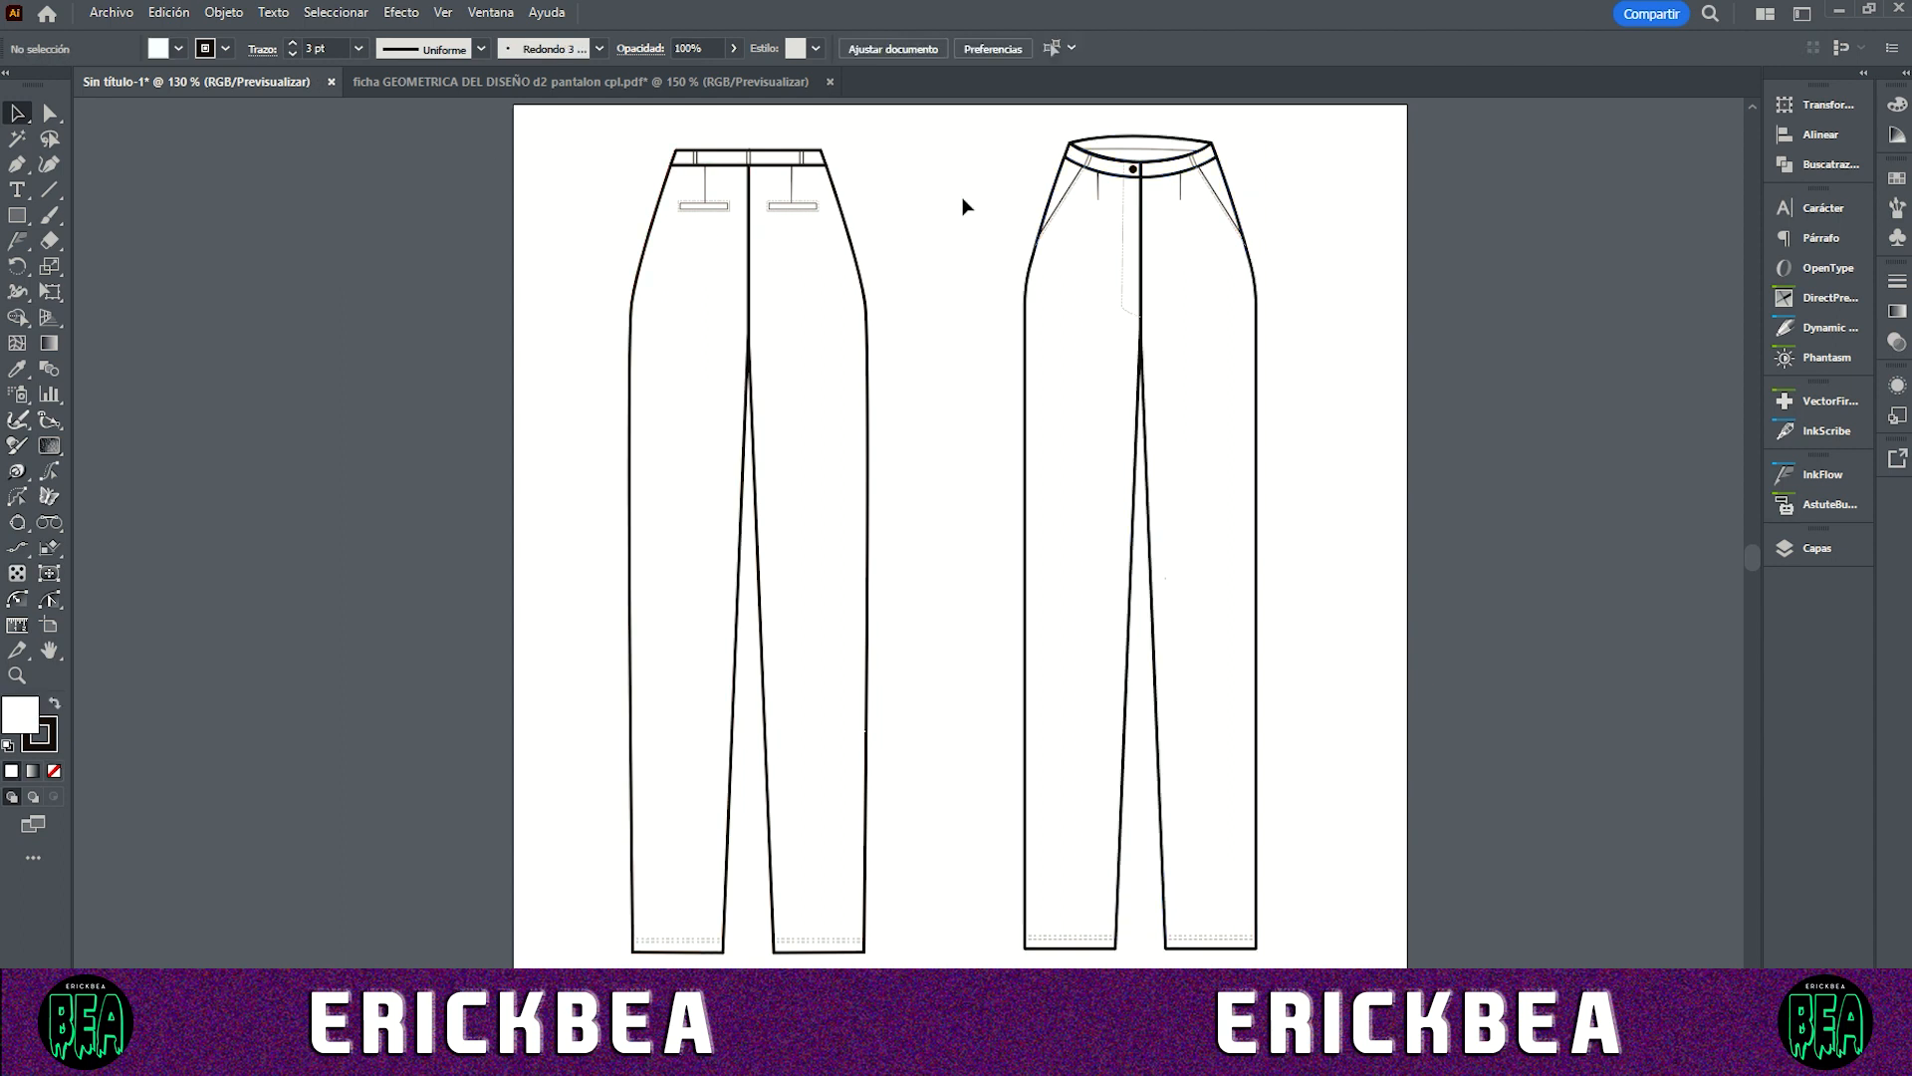
# Step: Set the stroke of the line inside the front view's waist opening to 2 pt
pyautogui.click(1122, 152)
pyautogui.click(294, 43)
pyautogui.click(294, 44)
pyautogui.click(404, 283)
# Step: Delete the lower of the two dashed hem stitch lines on all four trouser legs
pyautogui.scroll(-2, 749, 687)
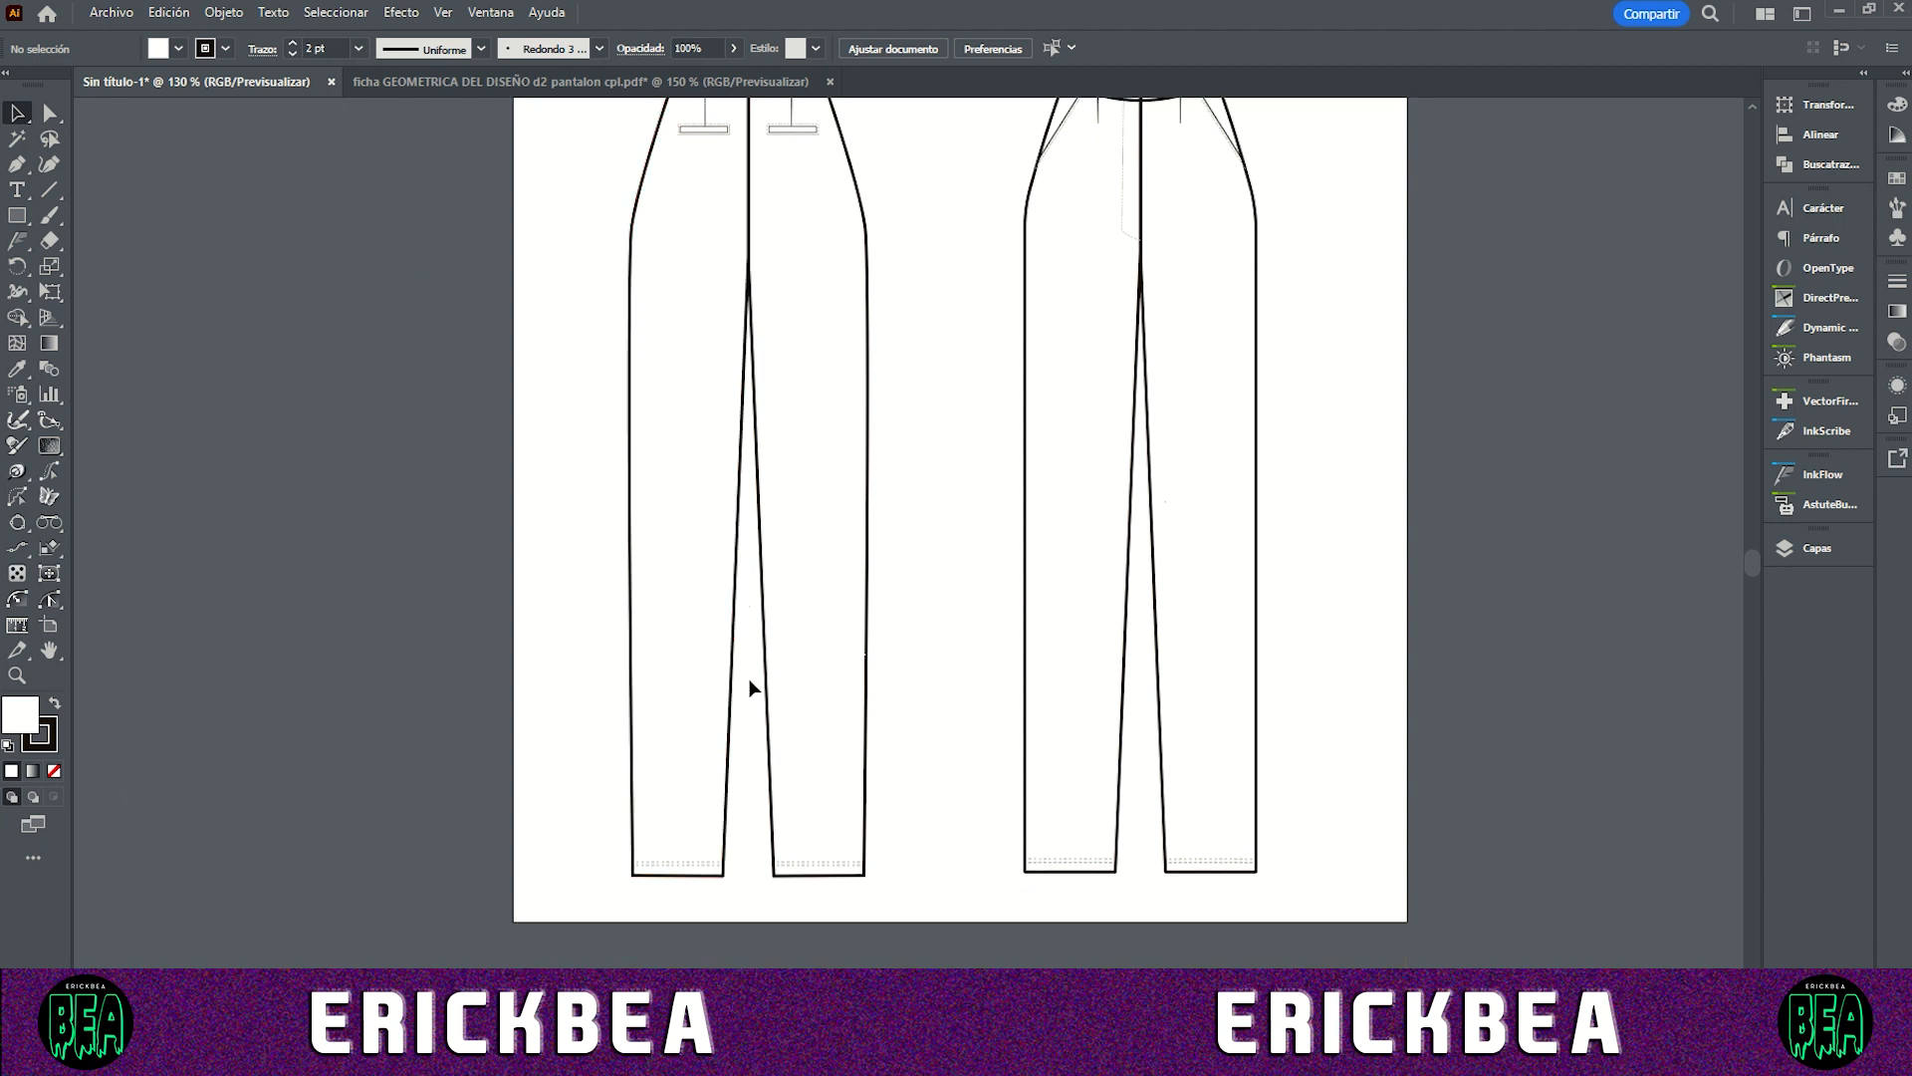
pyautogui.scroll(-3, 756, 677)
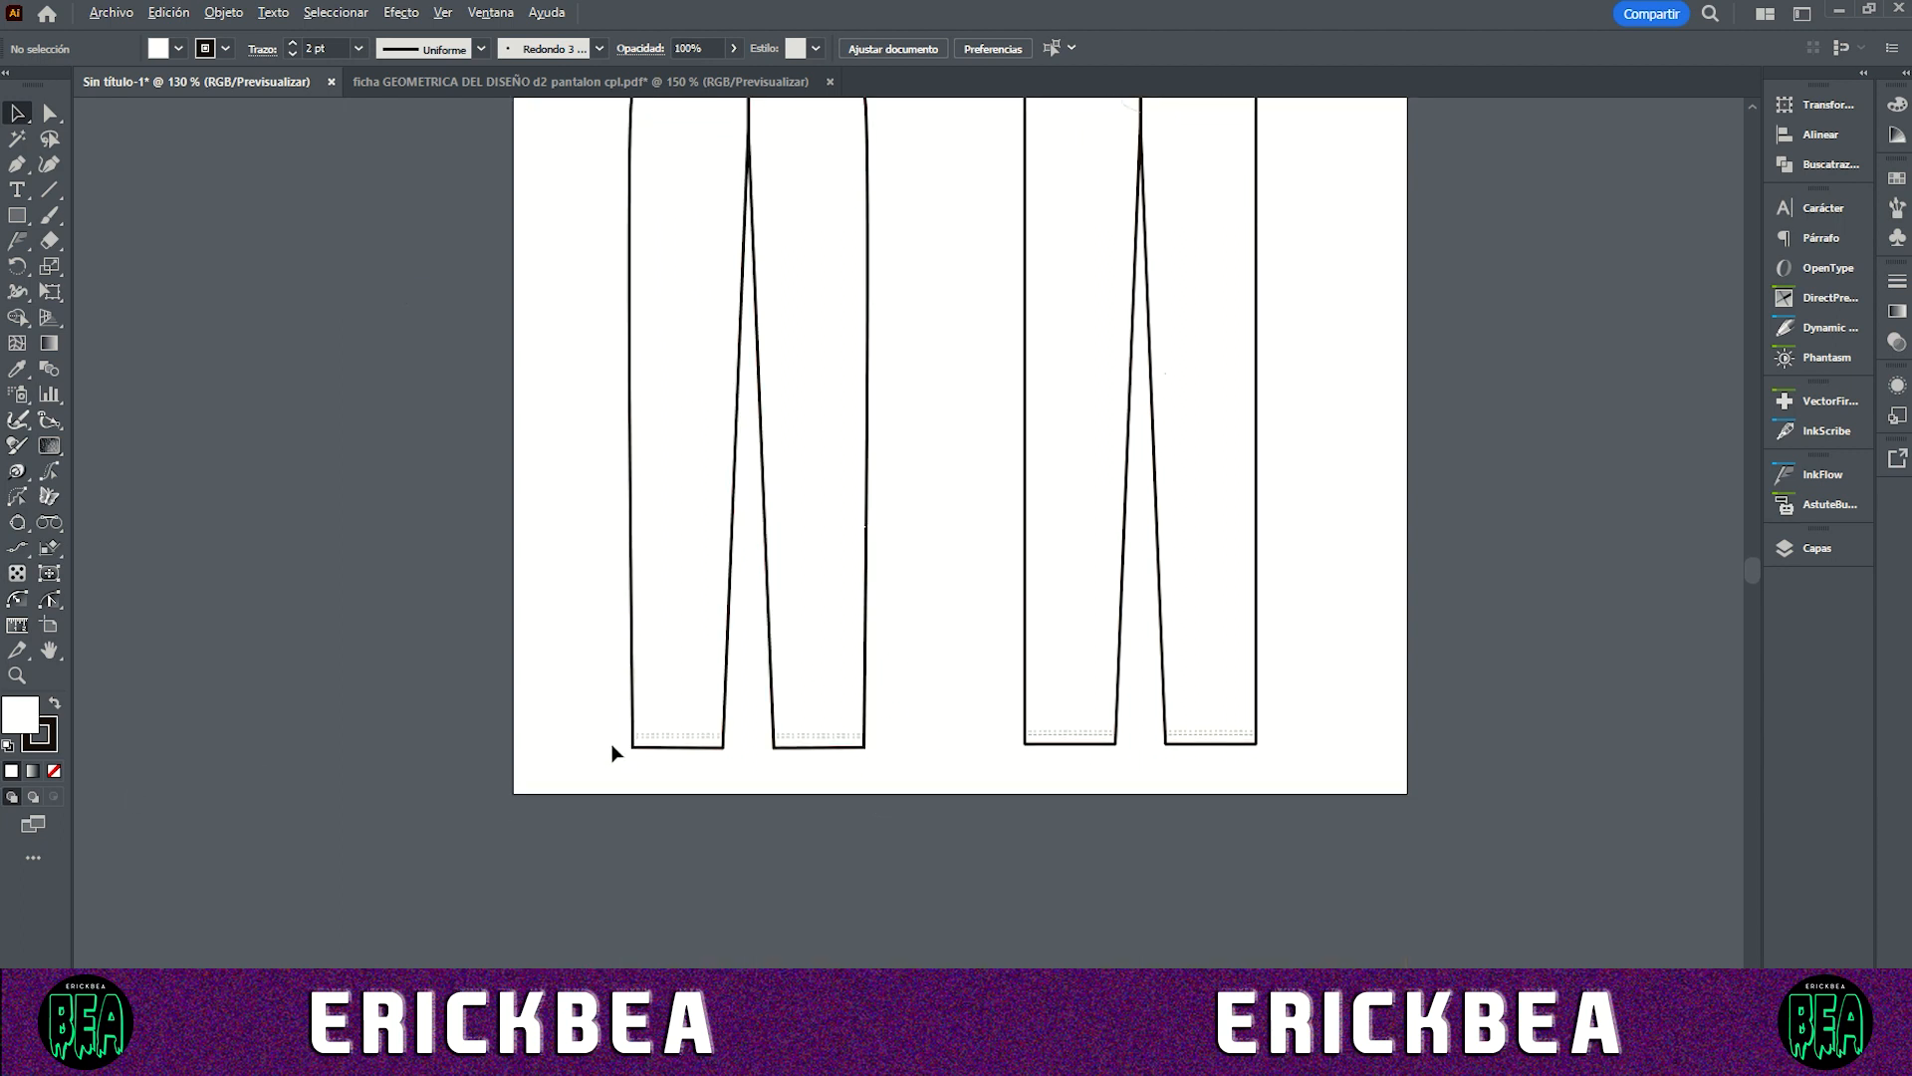
pyautogui.scroll(3, 615, 754)
pyautogui.hscroll(3, 1301, 705)
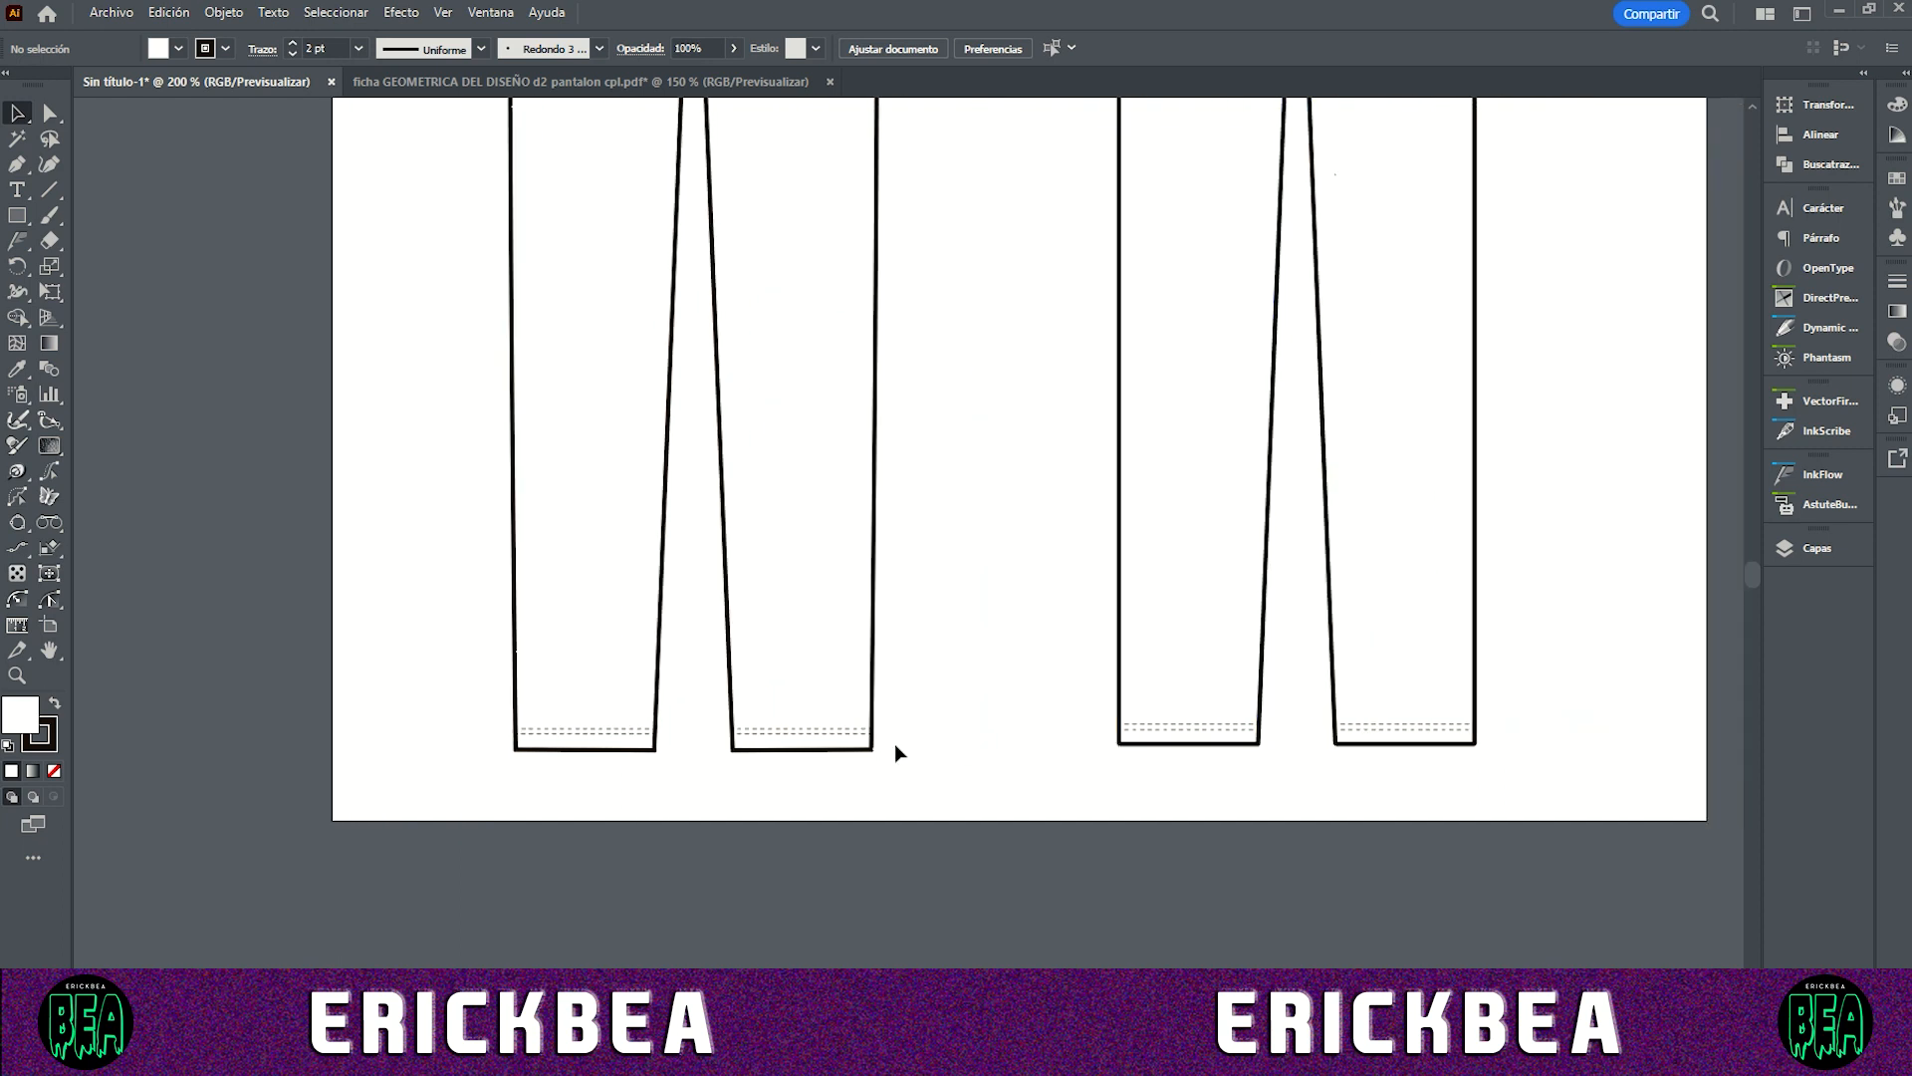
pyautogui.click(600, 733)
pyautogui.keyDown('shift'); pyautogui.click(760, 730); pyautogui.keyUp('shift')
pyautogui.keyDown('shift'); pyautogui.click(1204, 727); pyautogui.keyUp('shift')
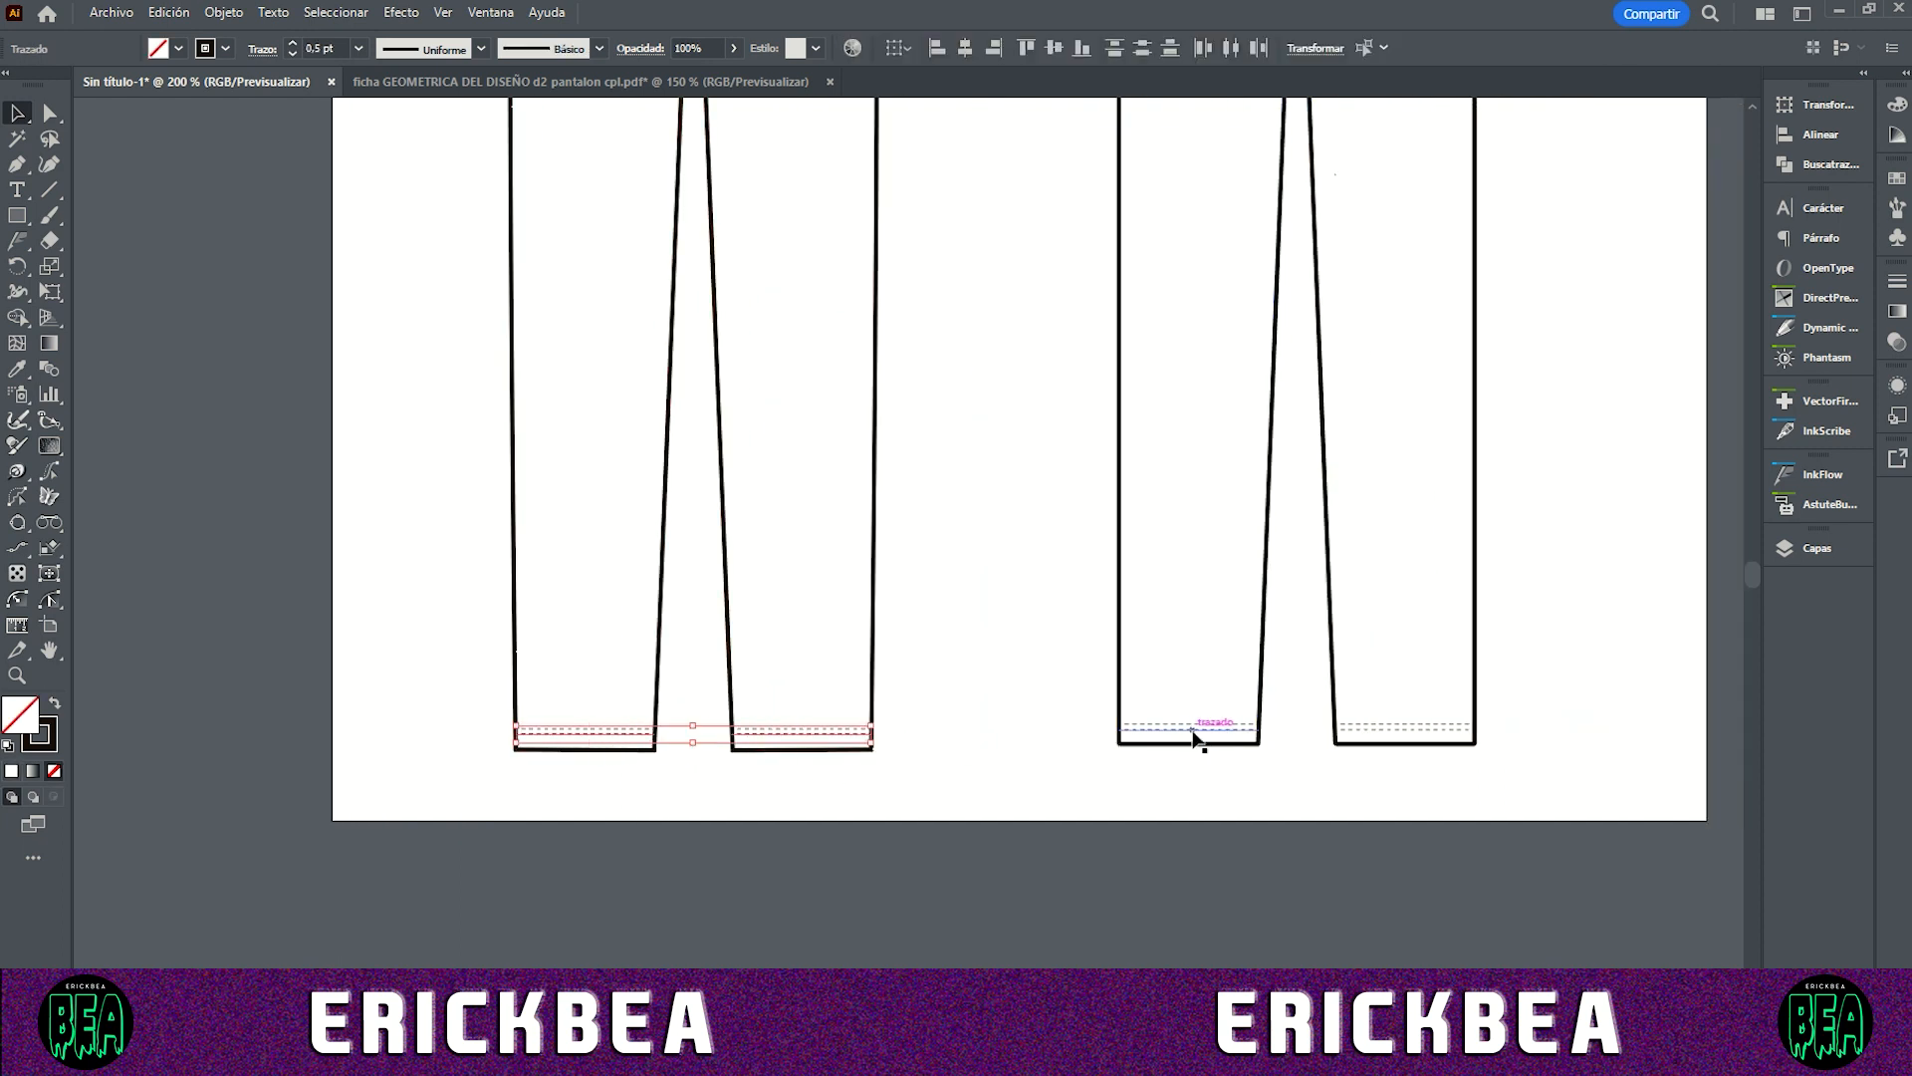
pyautogui.keyDown('shift'); pyautogui.click(1360, 730); pyautogui.keyUp('shift')
pyautogui.hotkey('ctrl', 'shift', 'a')
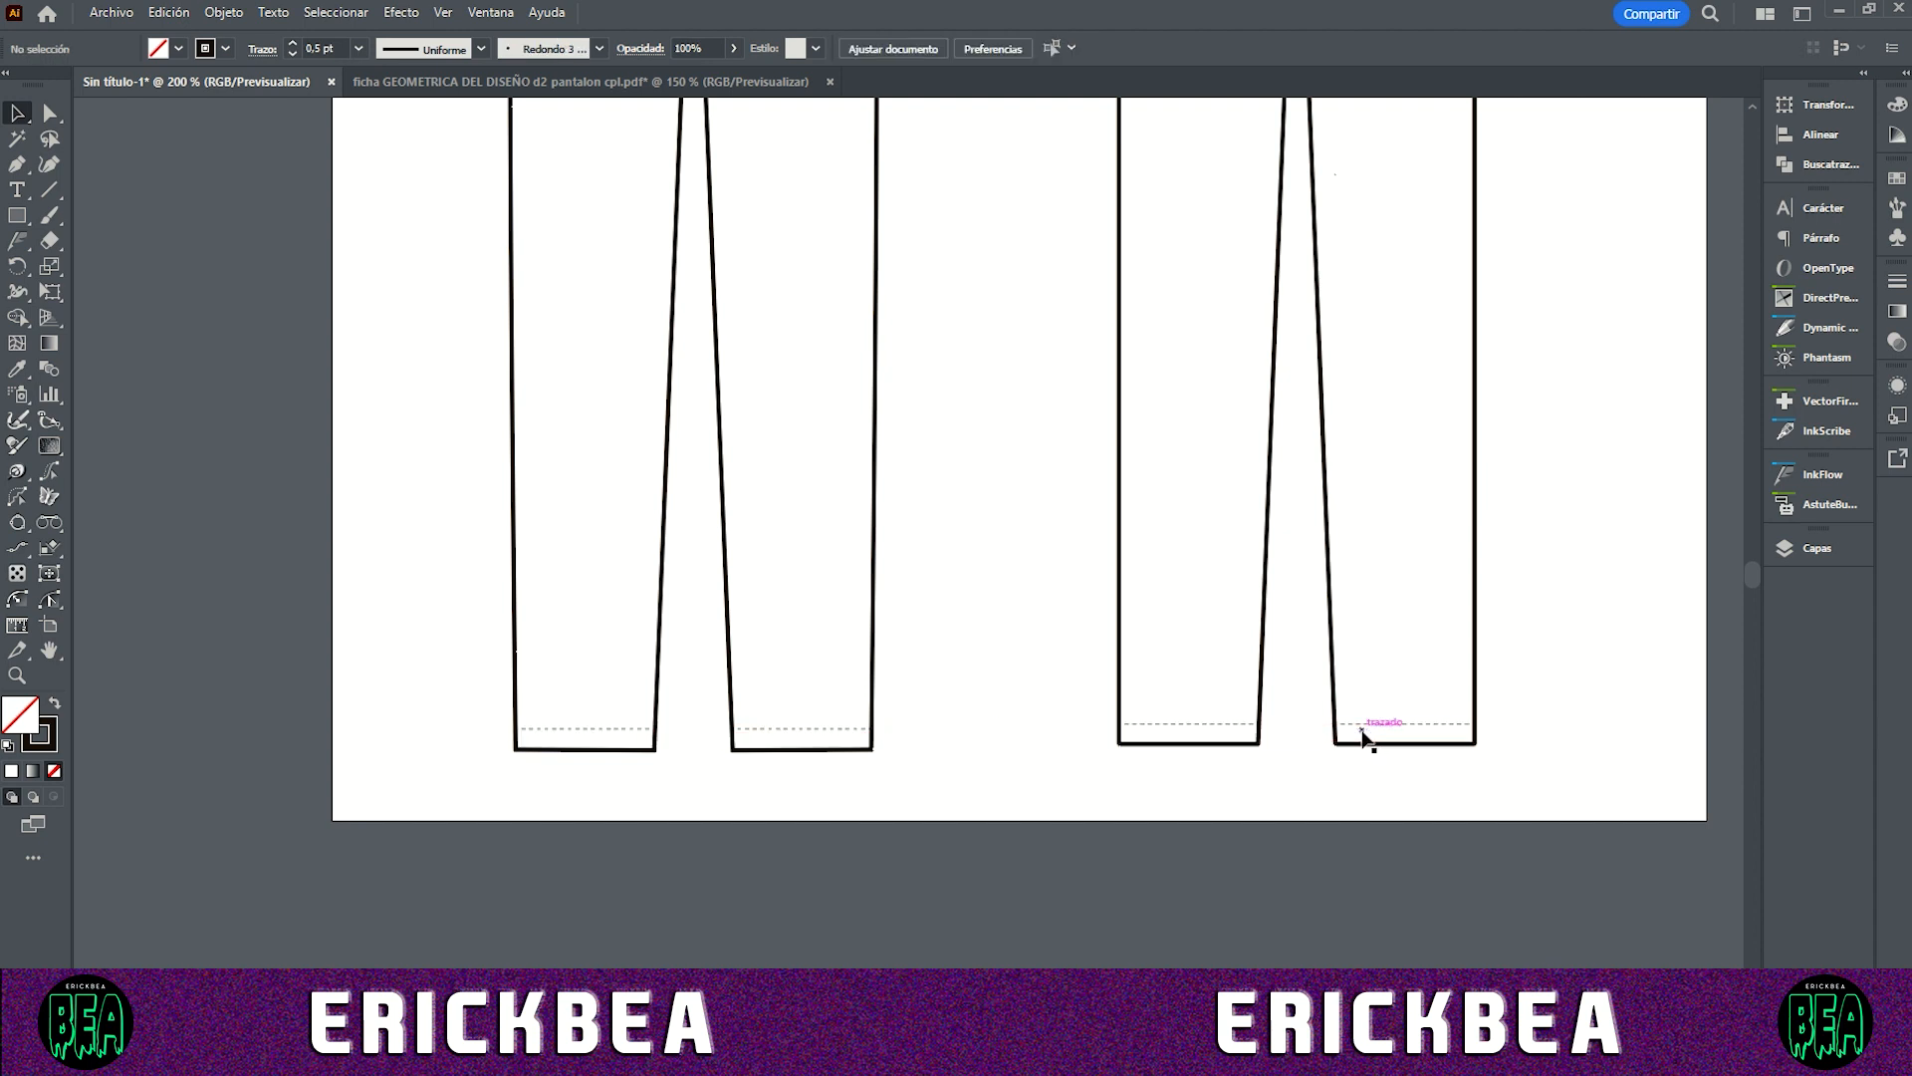
# Step: Select the remaining hem stitch lines on all four legs and set their stroke weight to 1 pt
pyautogui.click(1362, 735)
pyautogui.keyDown('shift'); pyautogui.click(1204, 730); pyautogui.keyUp('shift')
pyautogui.keyDown('shift'); pyautogui.click(823, 730); pyautogui.keyUp('shift')
pyautogui.keyDown('shift'); pyautogui.click(604, 728); pyautogui.keyUp('shift')
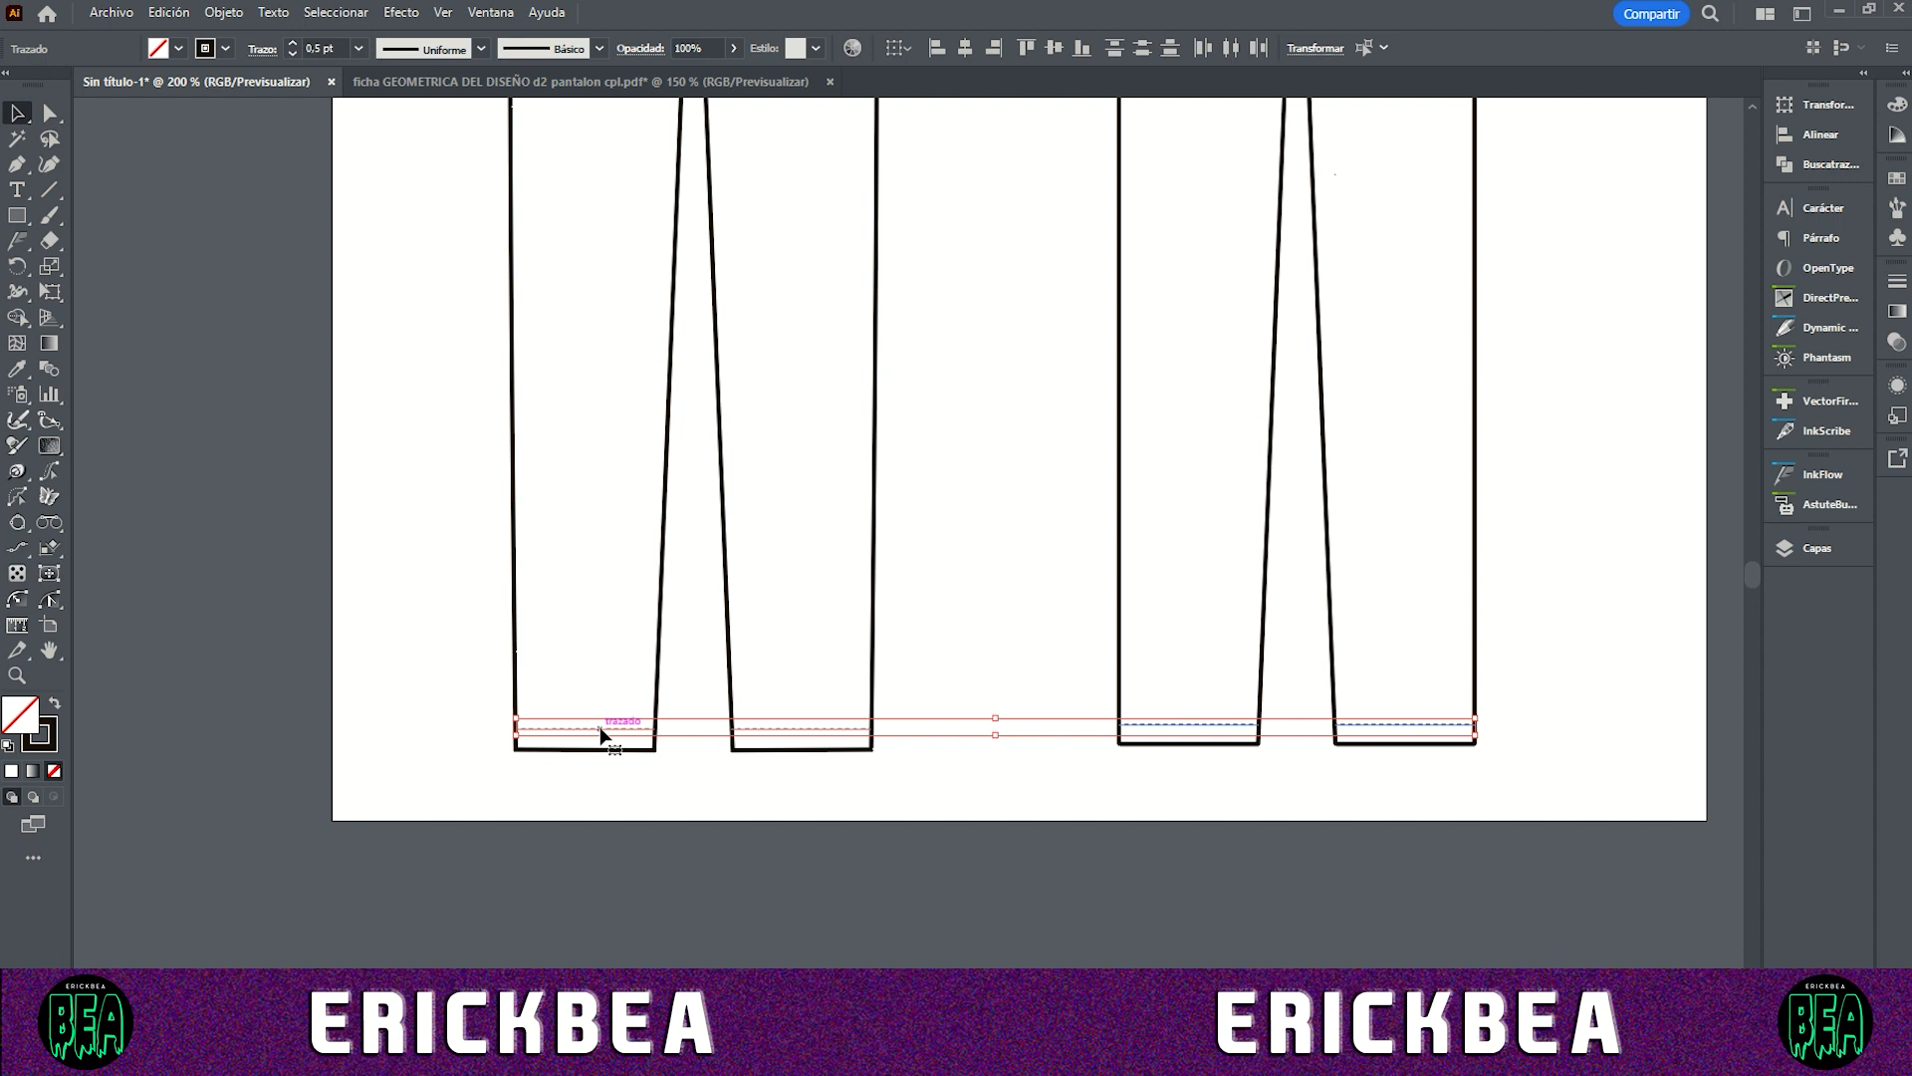
# Step: Give the selected hem stitch lines a 5 pt dash and leave the gap value empty
pyautogui.click(255, 50)
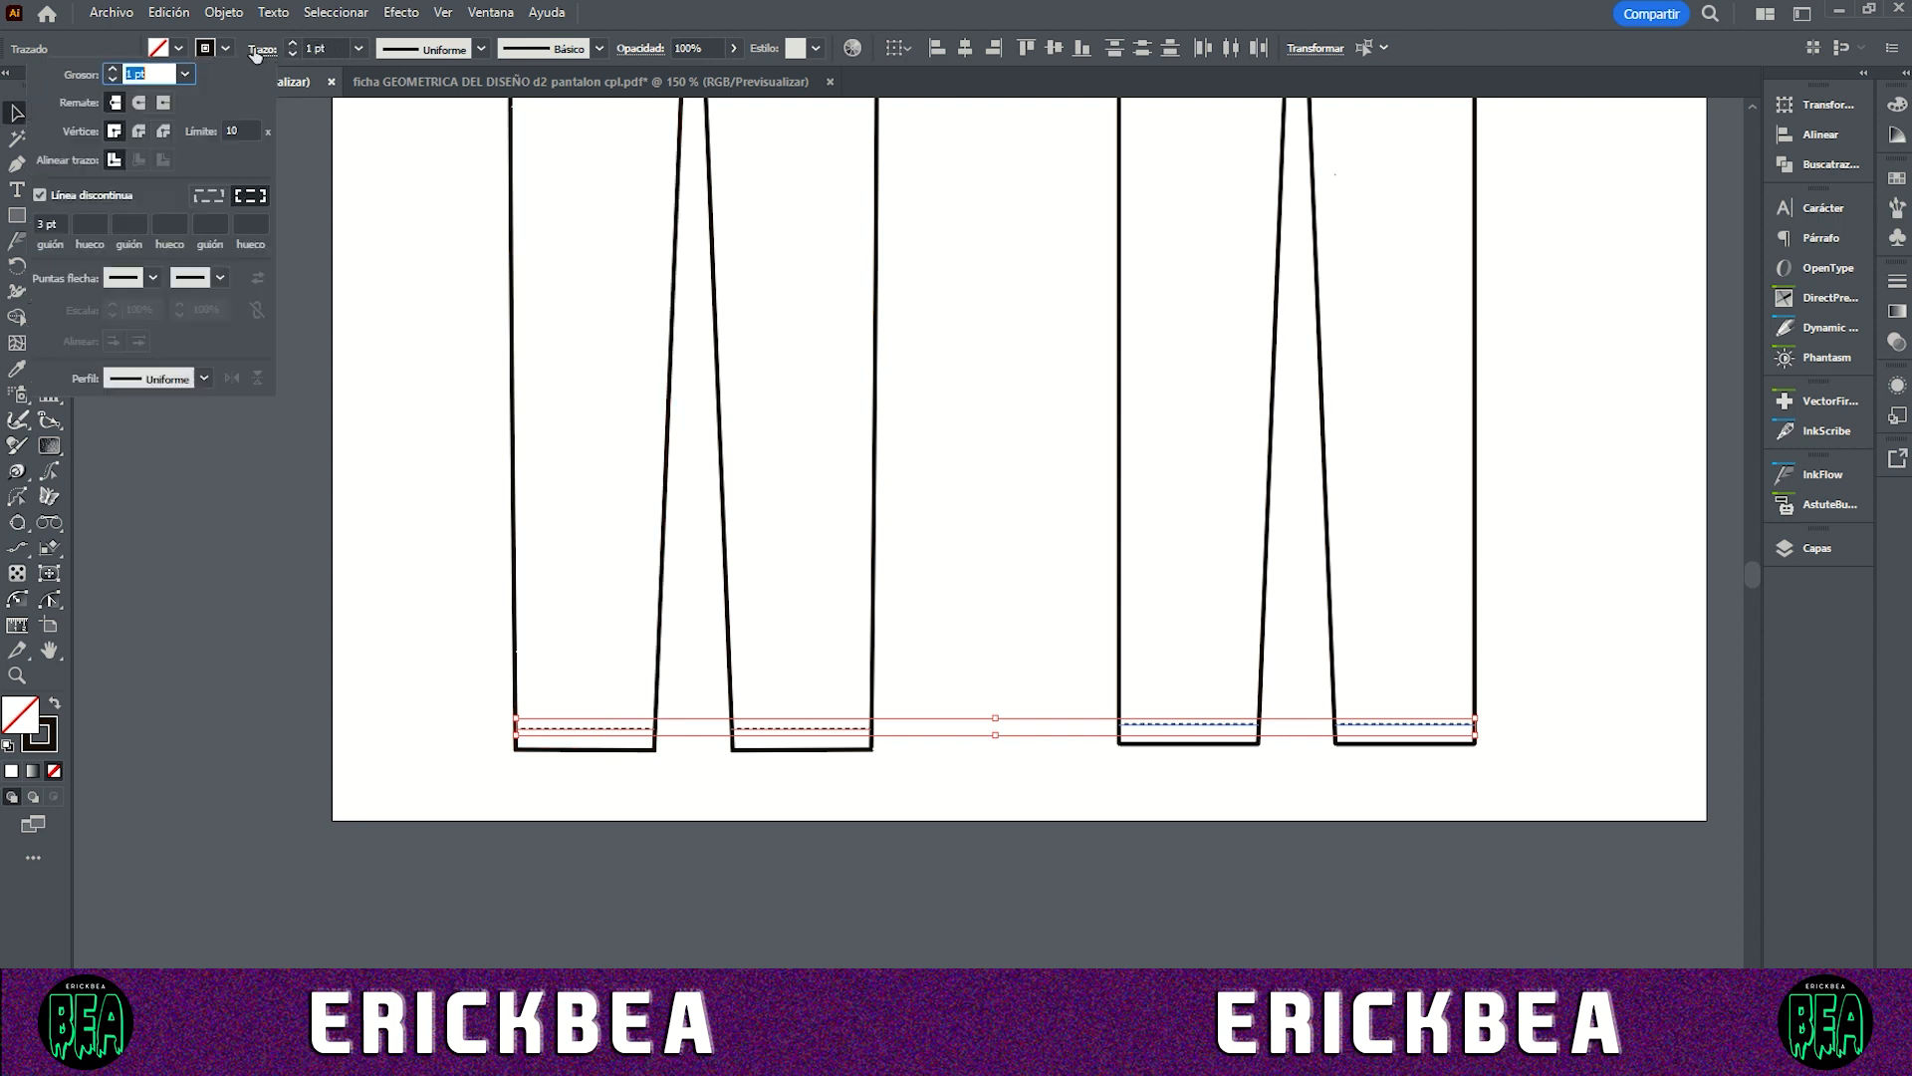
pyautogui.click(87, 225)
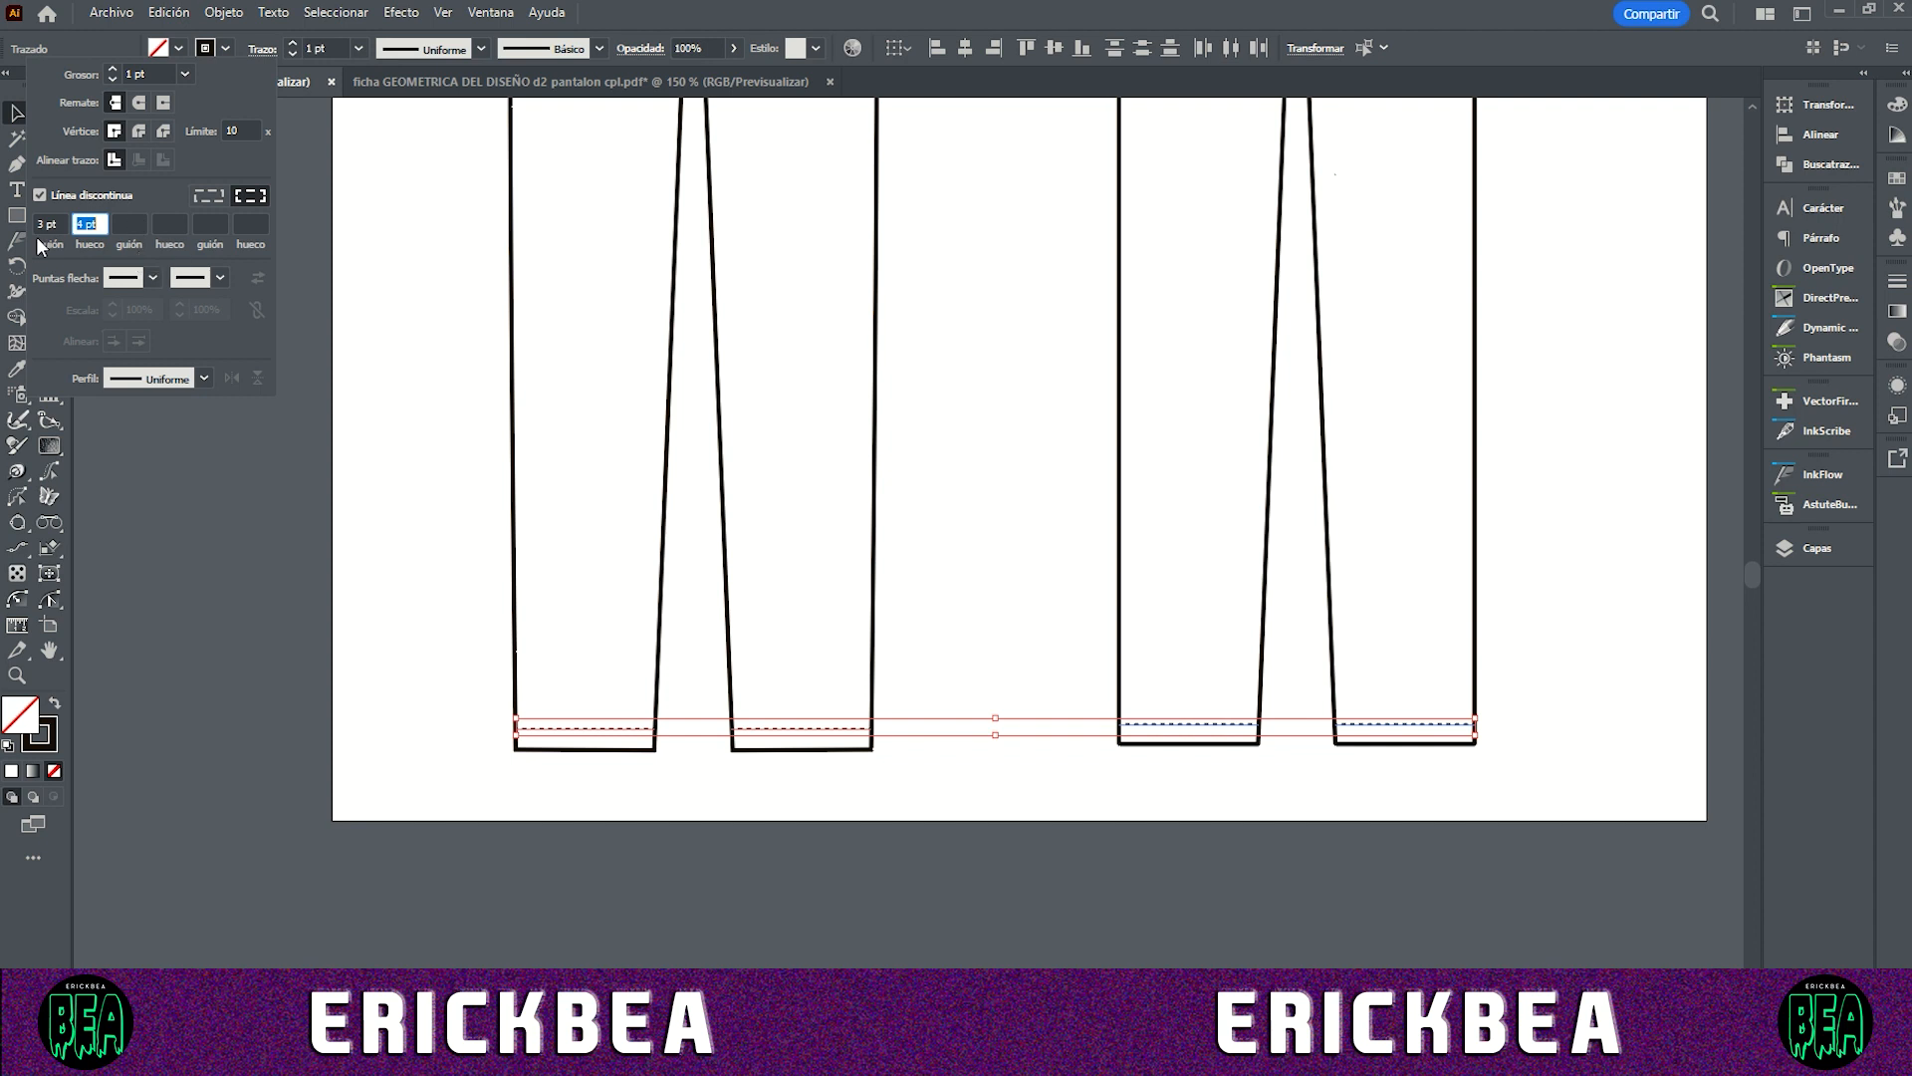
pyautogui.press('BackSpace')
pyautogui.click(47, 222)
pyautogui.press('Up')
pyautogui.press('Up')
pyautogui.click(400, 510)
pyautogui.click(415, 516)
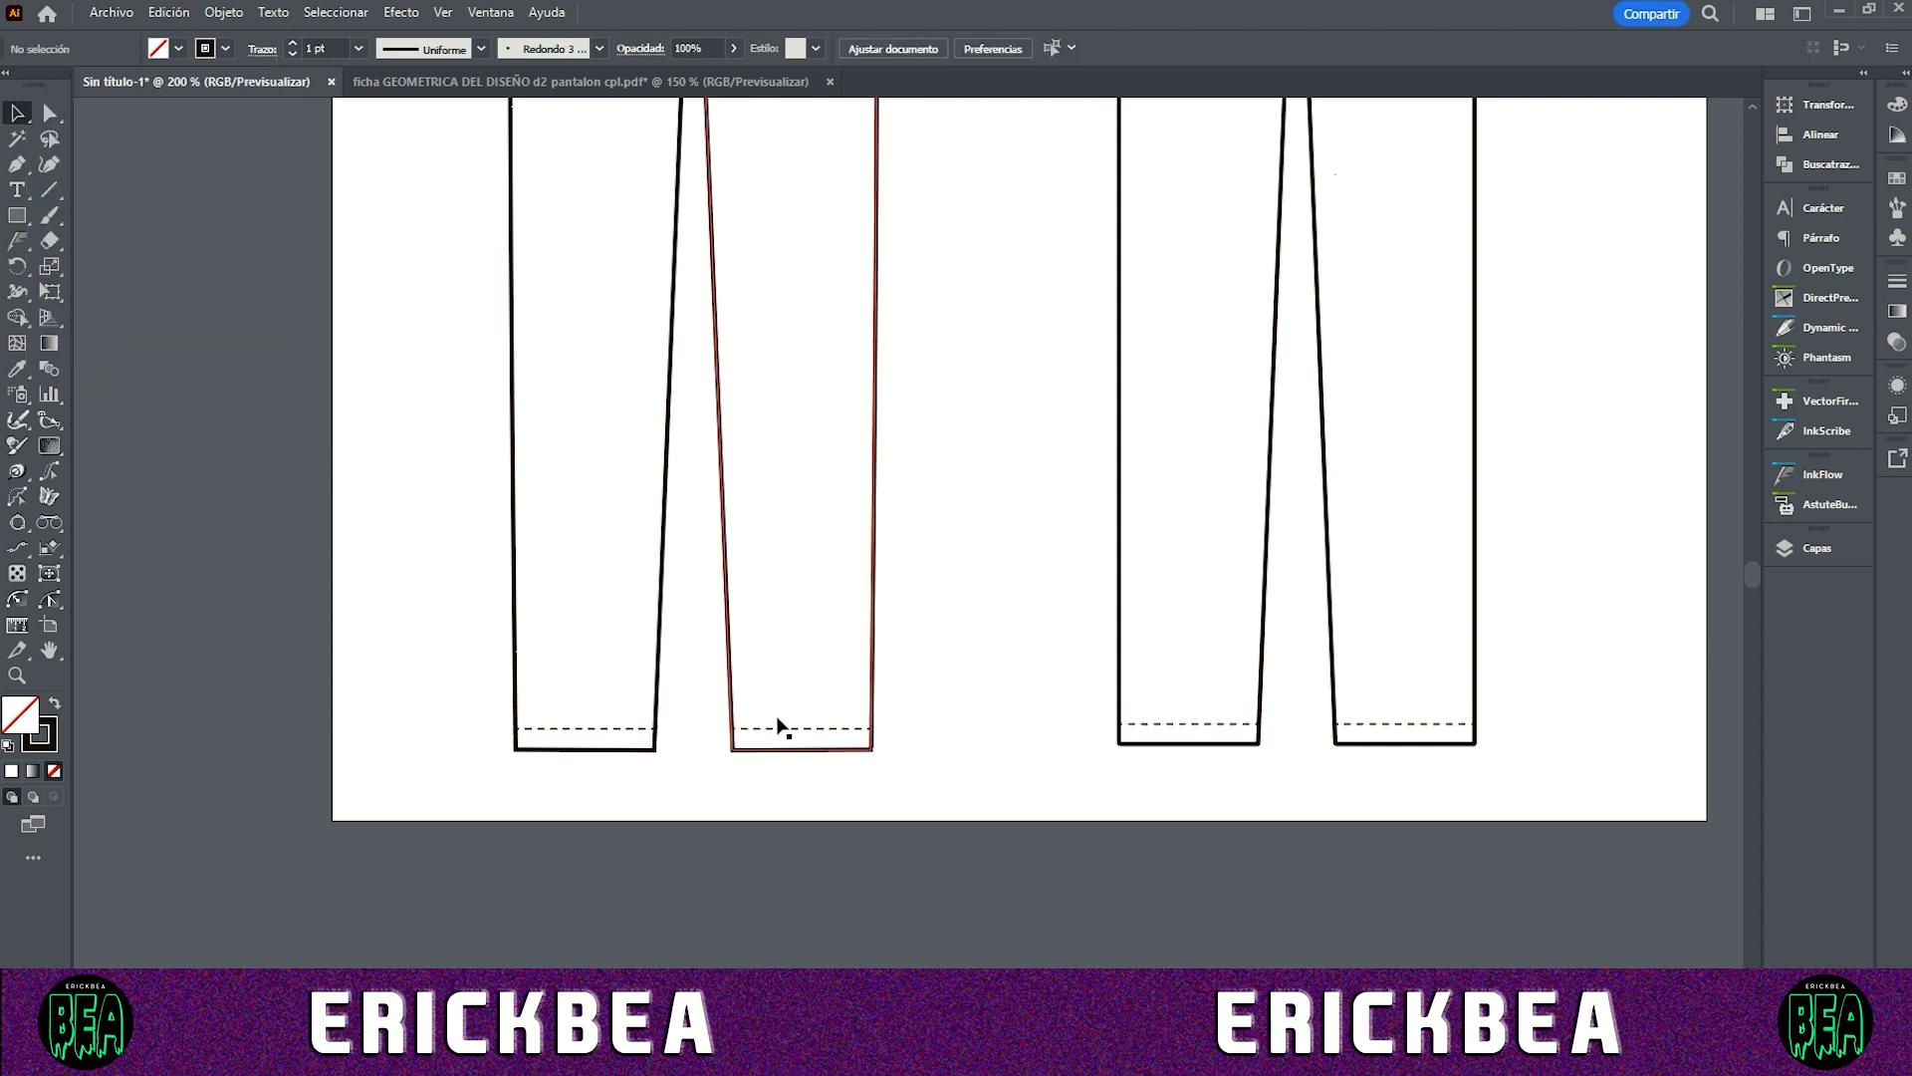
# Step: Set the stroke of the front fly stitching and both back pocket stitching outlines to 1 pt
pyautogui.scroll(15, 1036, 498)
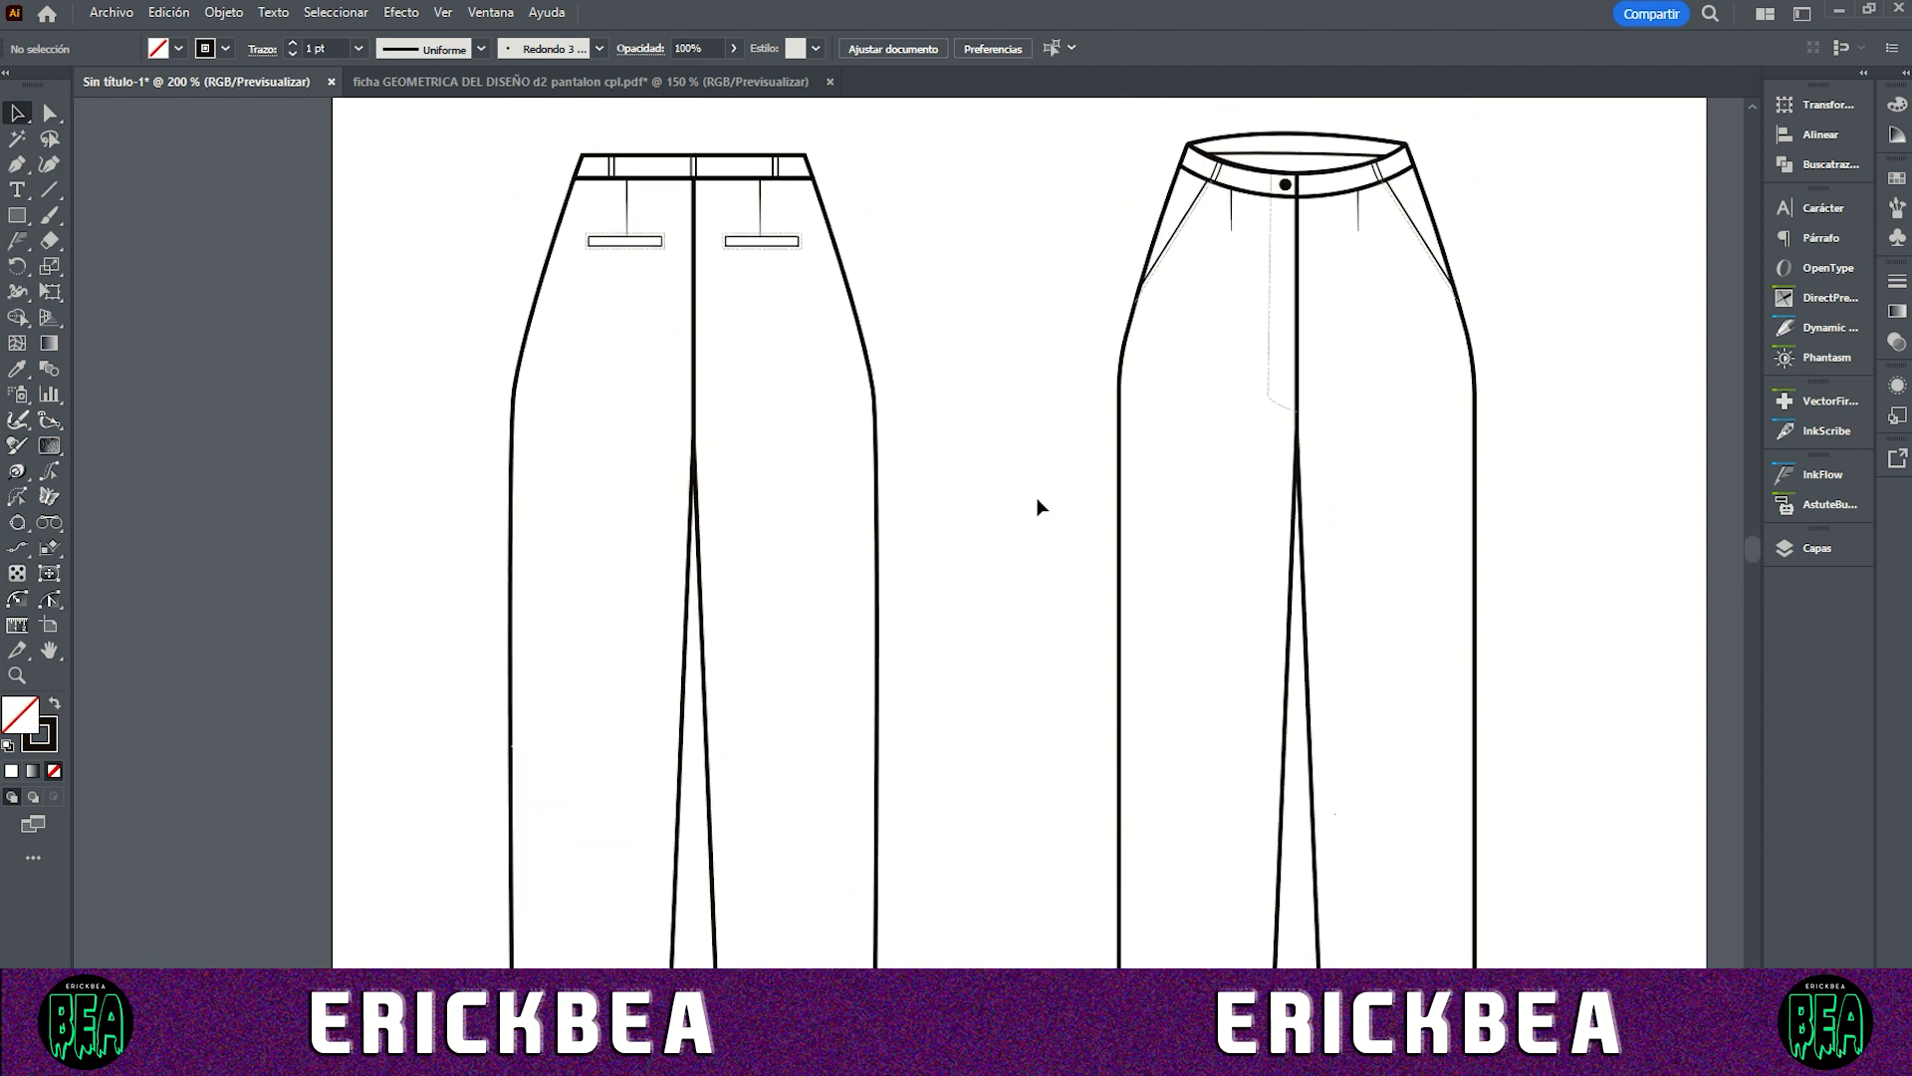
pyautogui.click(1269, 430)
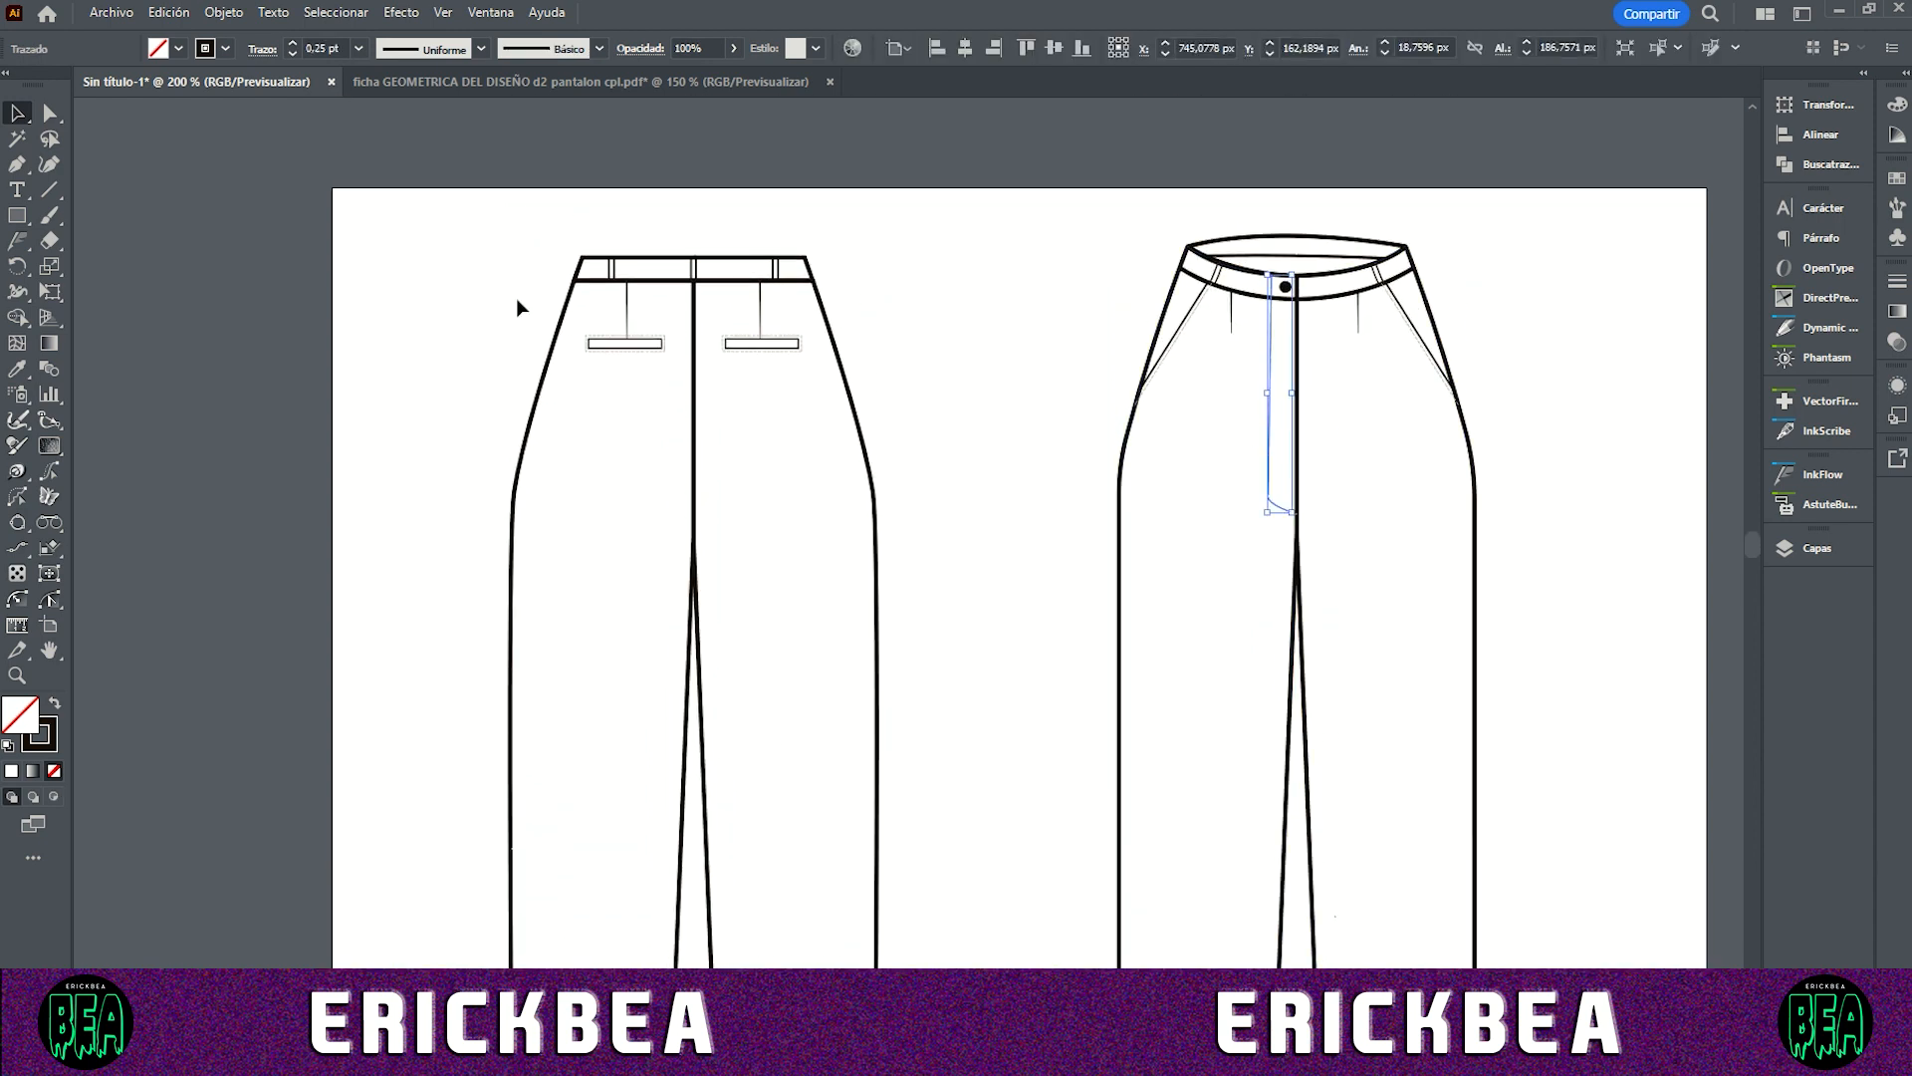
pyautogui.keyDown('shift'); pyautogui.click(732, 342); pyautogui.keyUp('shift')
pyautogui.keyDown('shift'); pyautogui.click(645, 343); pyautogui.keyUp('shift')
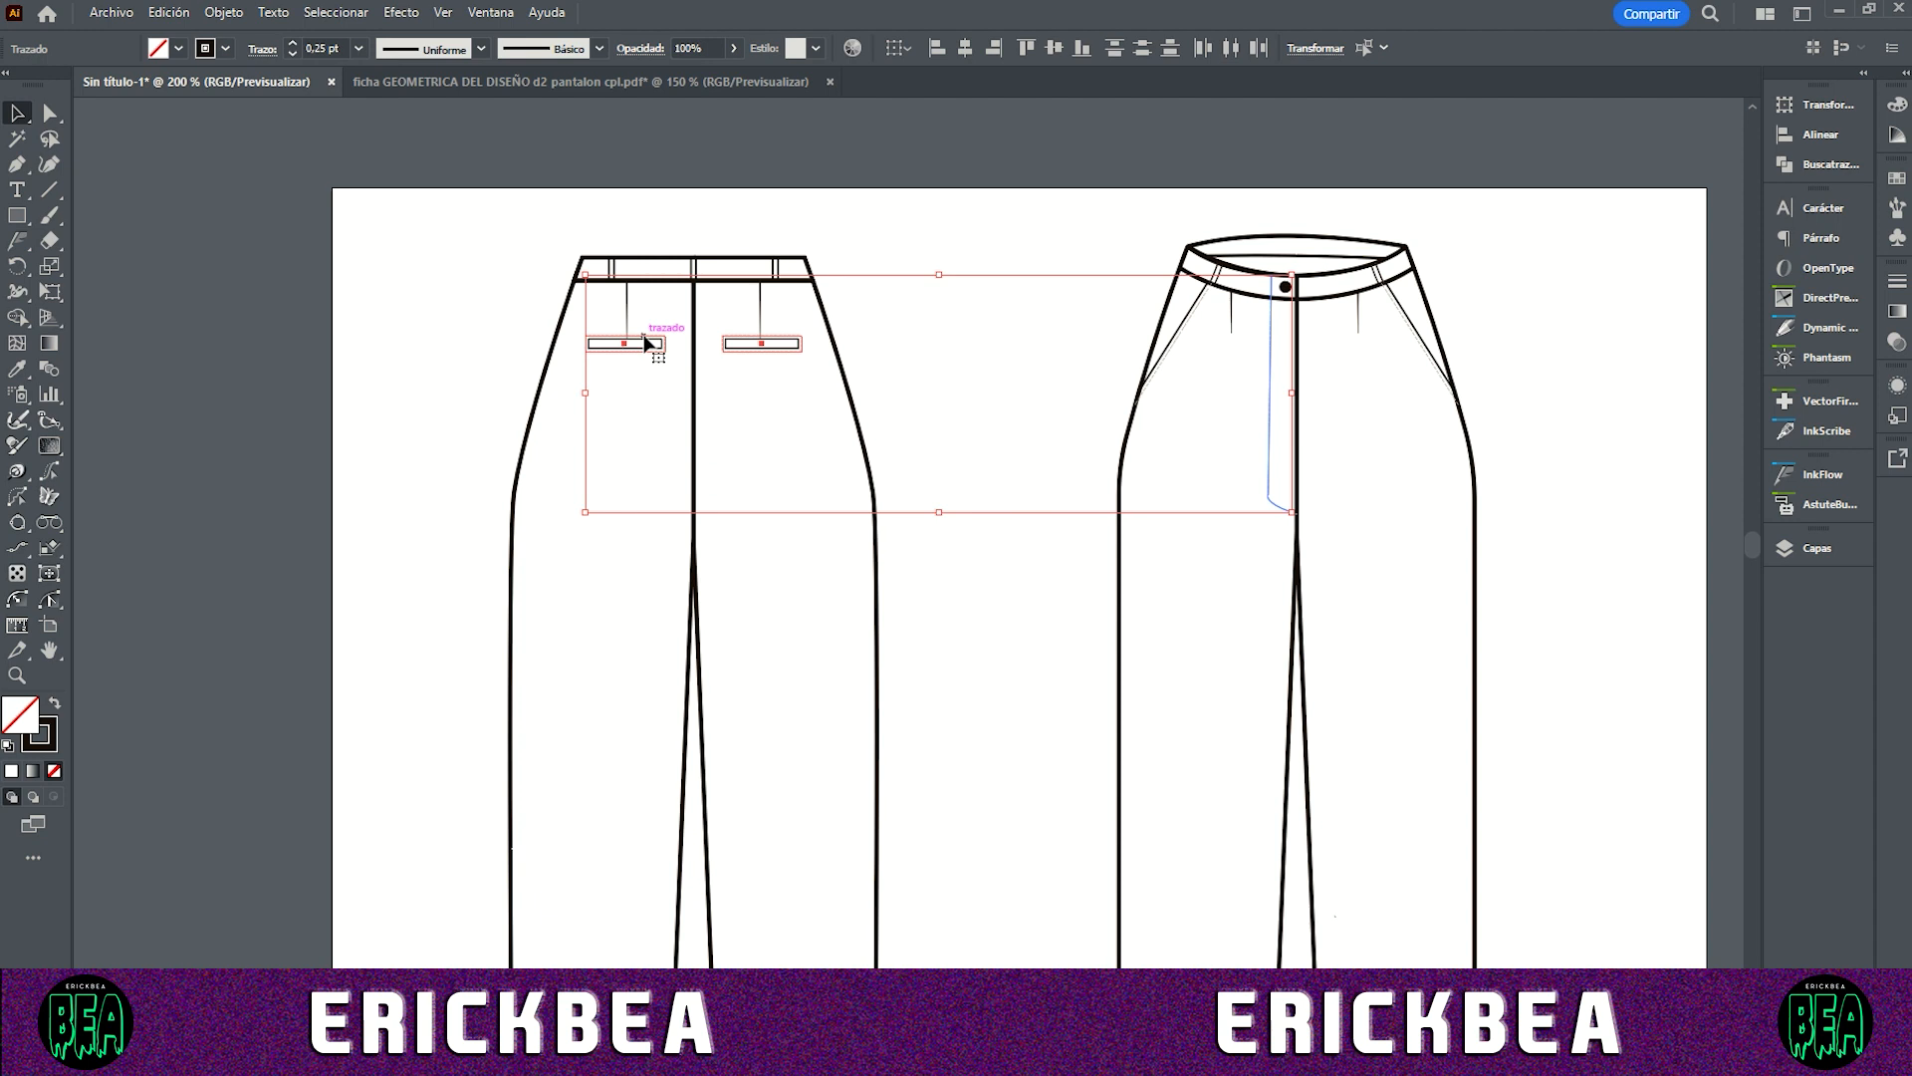
pyautogui.click(294, 46)
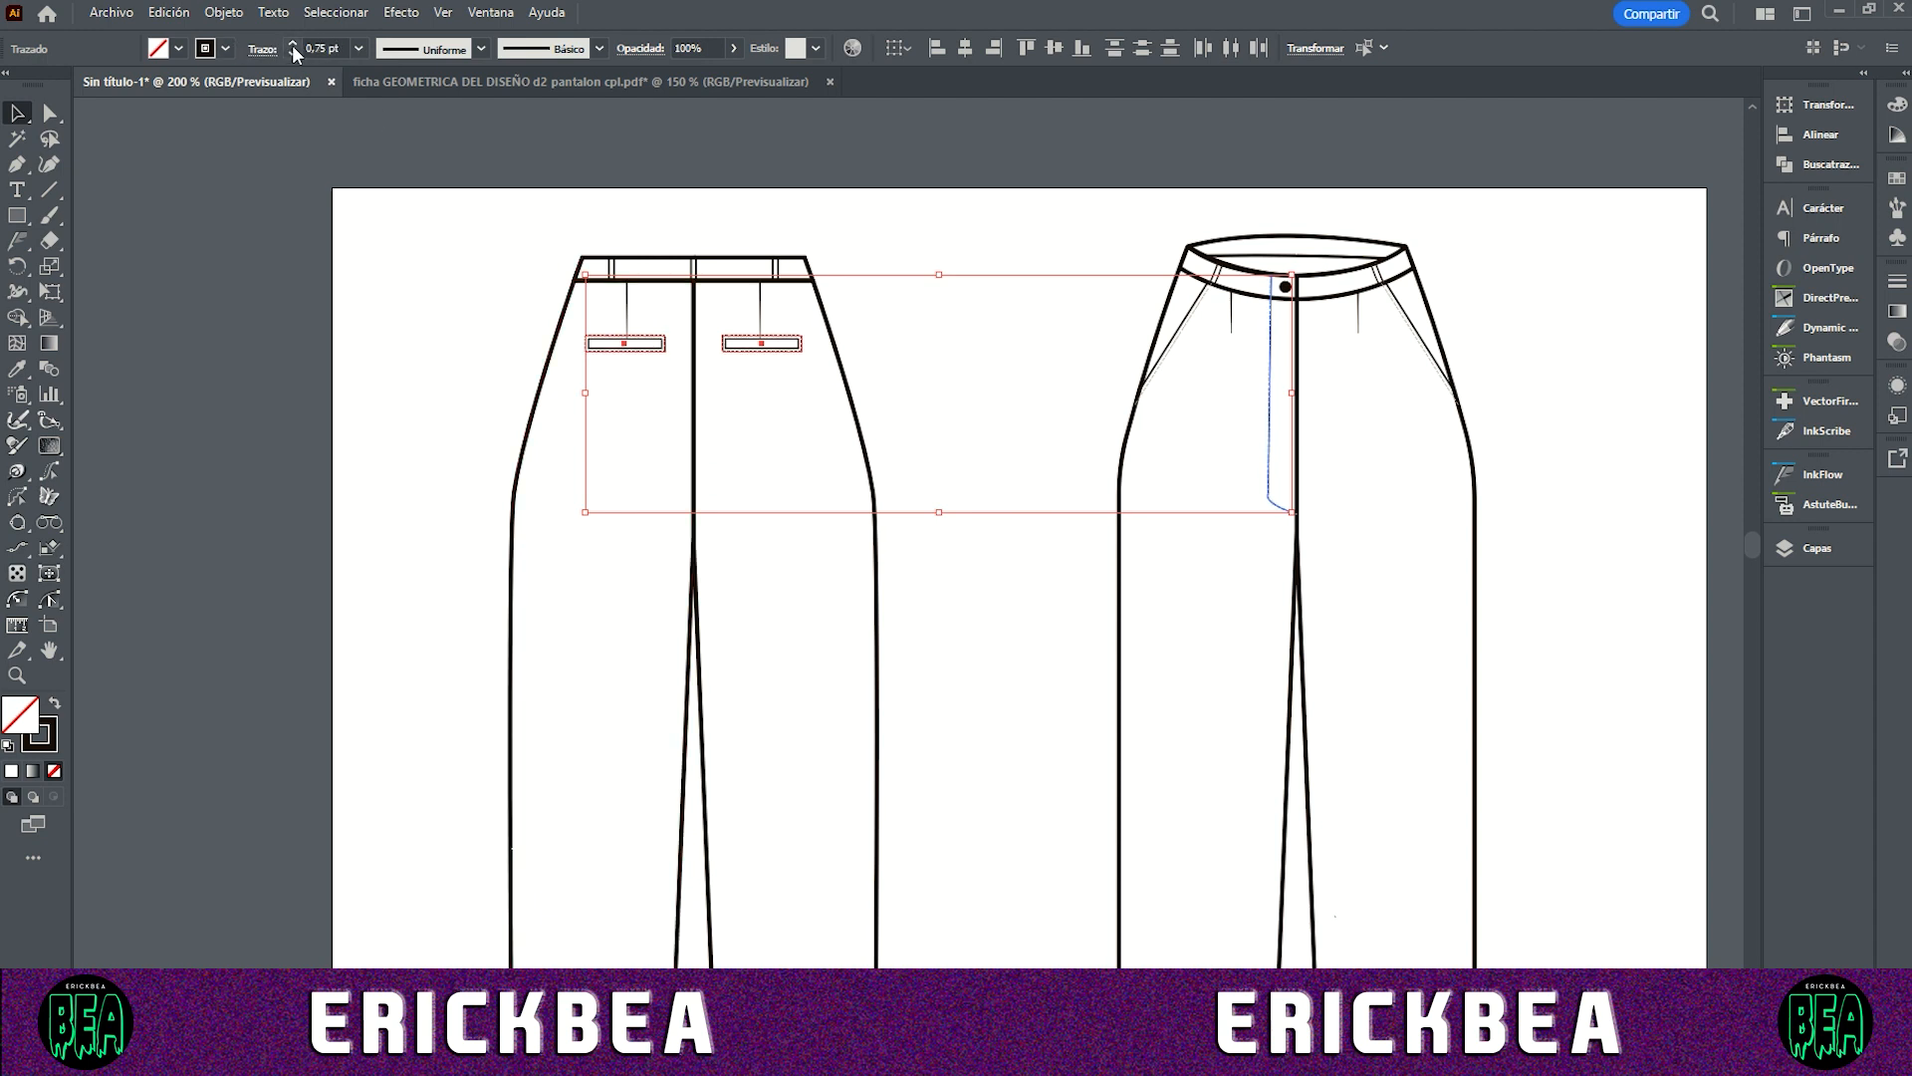
# Step: Give the selected fly and back pocket stitching a dashed line with a 5 pt dash
pyautogui.click(258, 48)
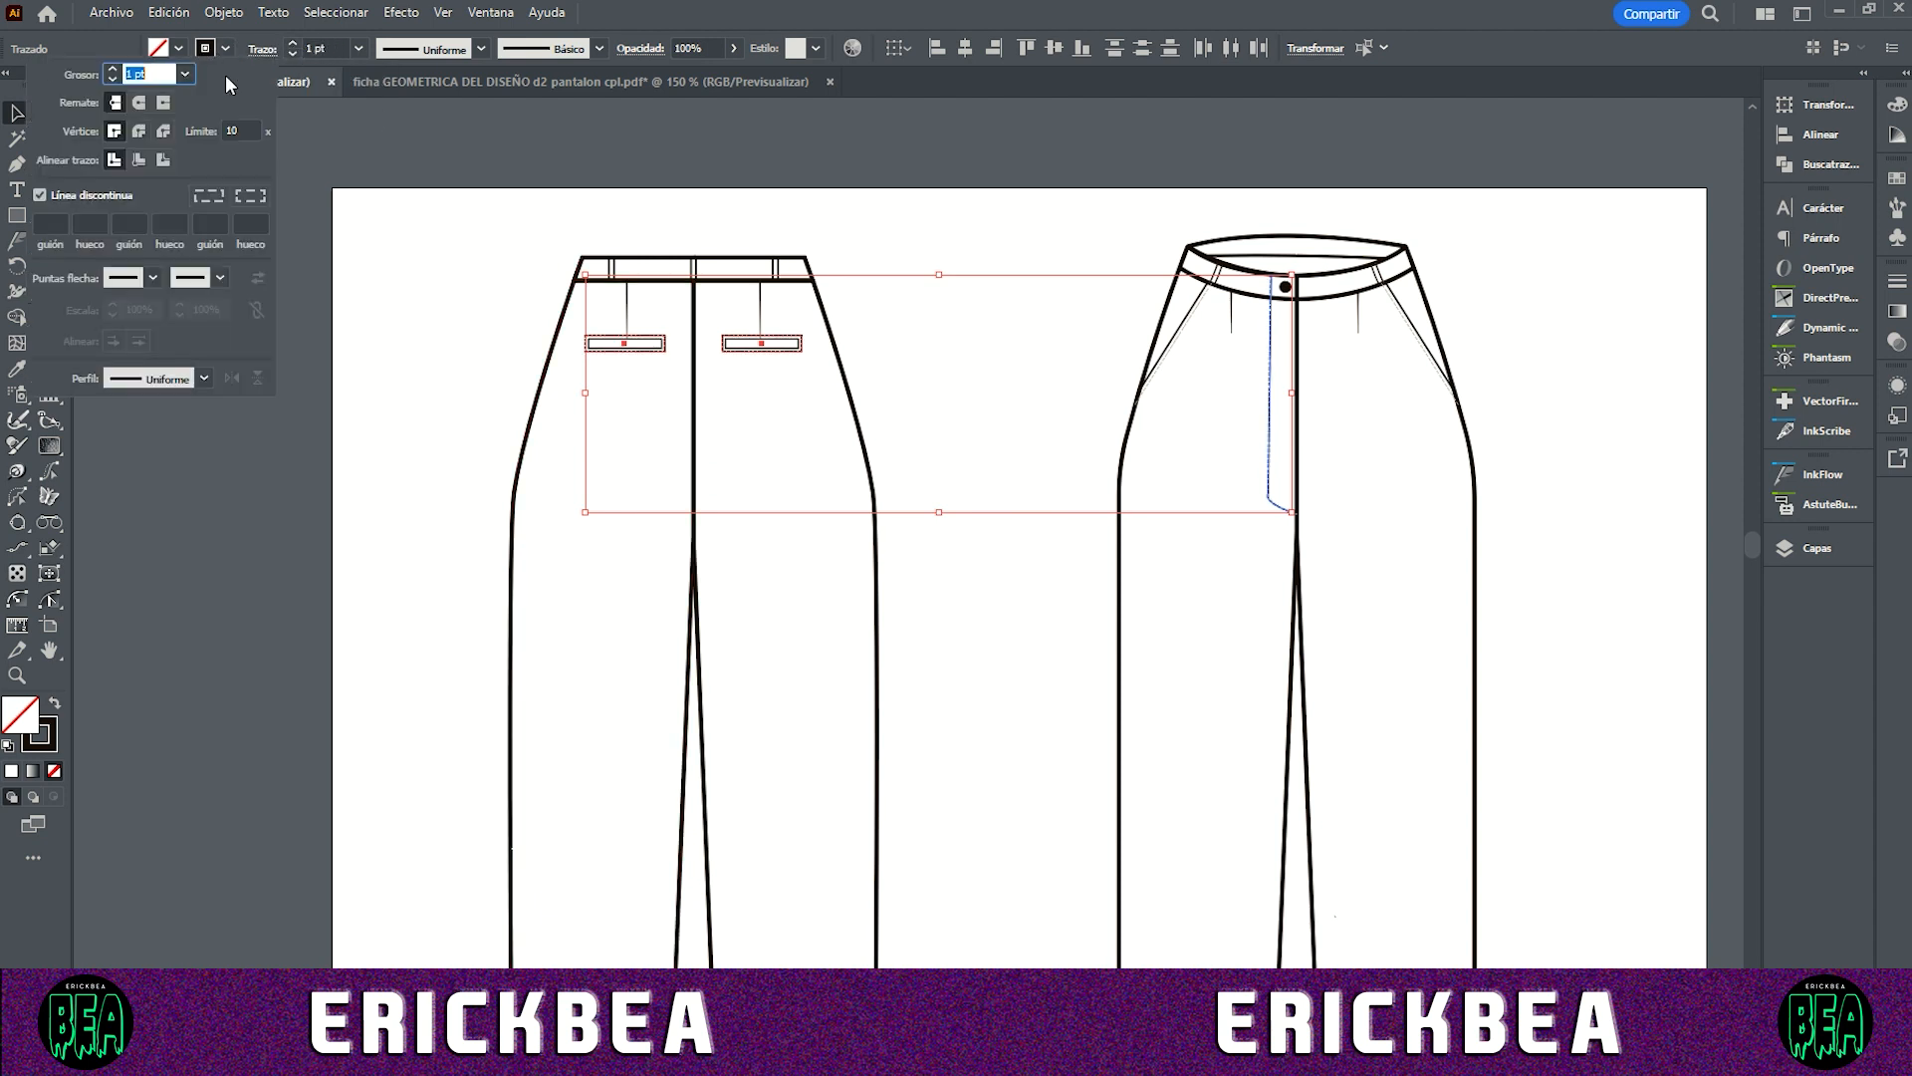
pyautogui.click(56, 221)
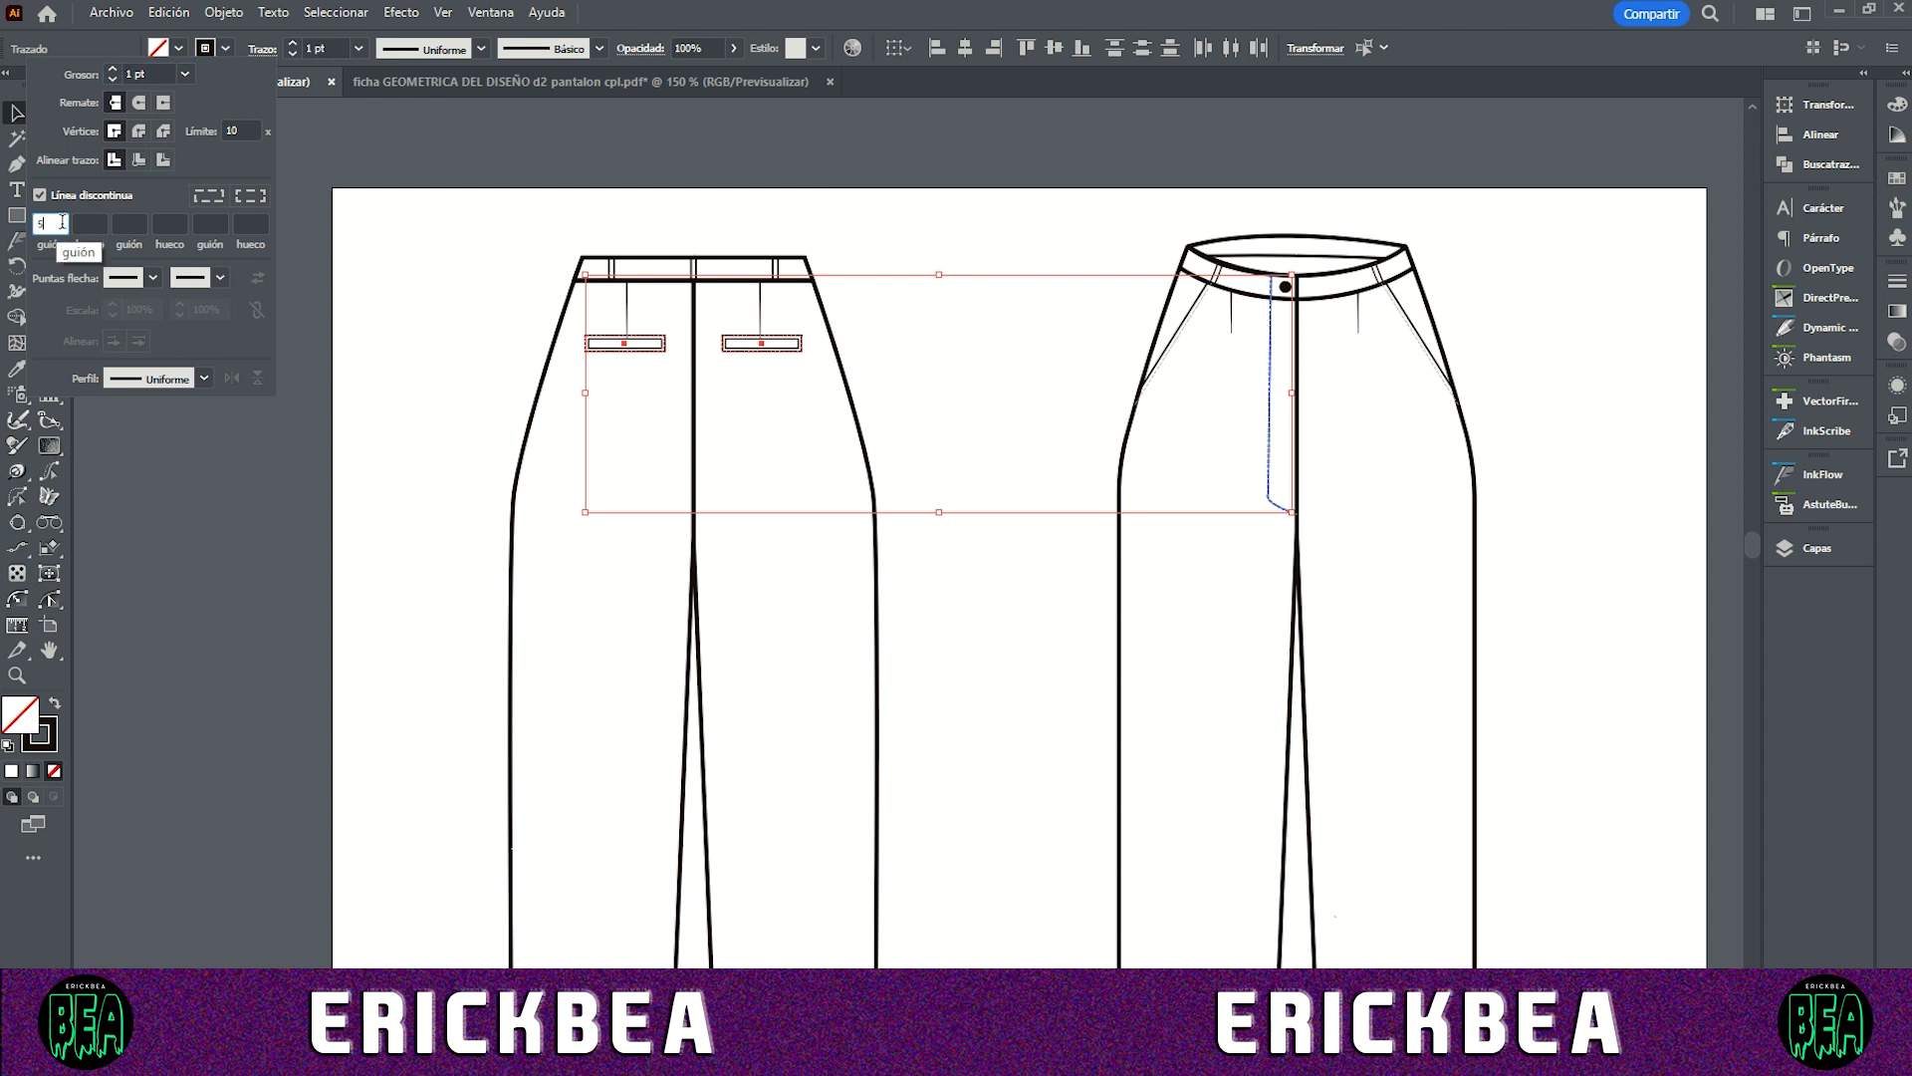
pyautogui.click(87, 222)
pyautogui.click(545, 450)
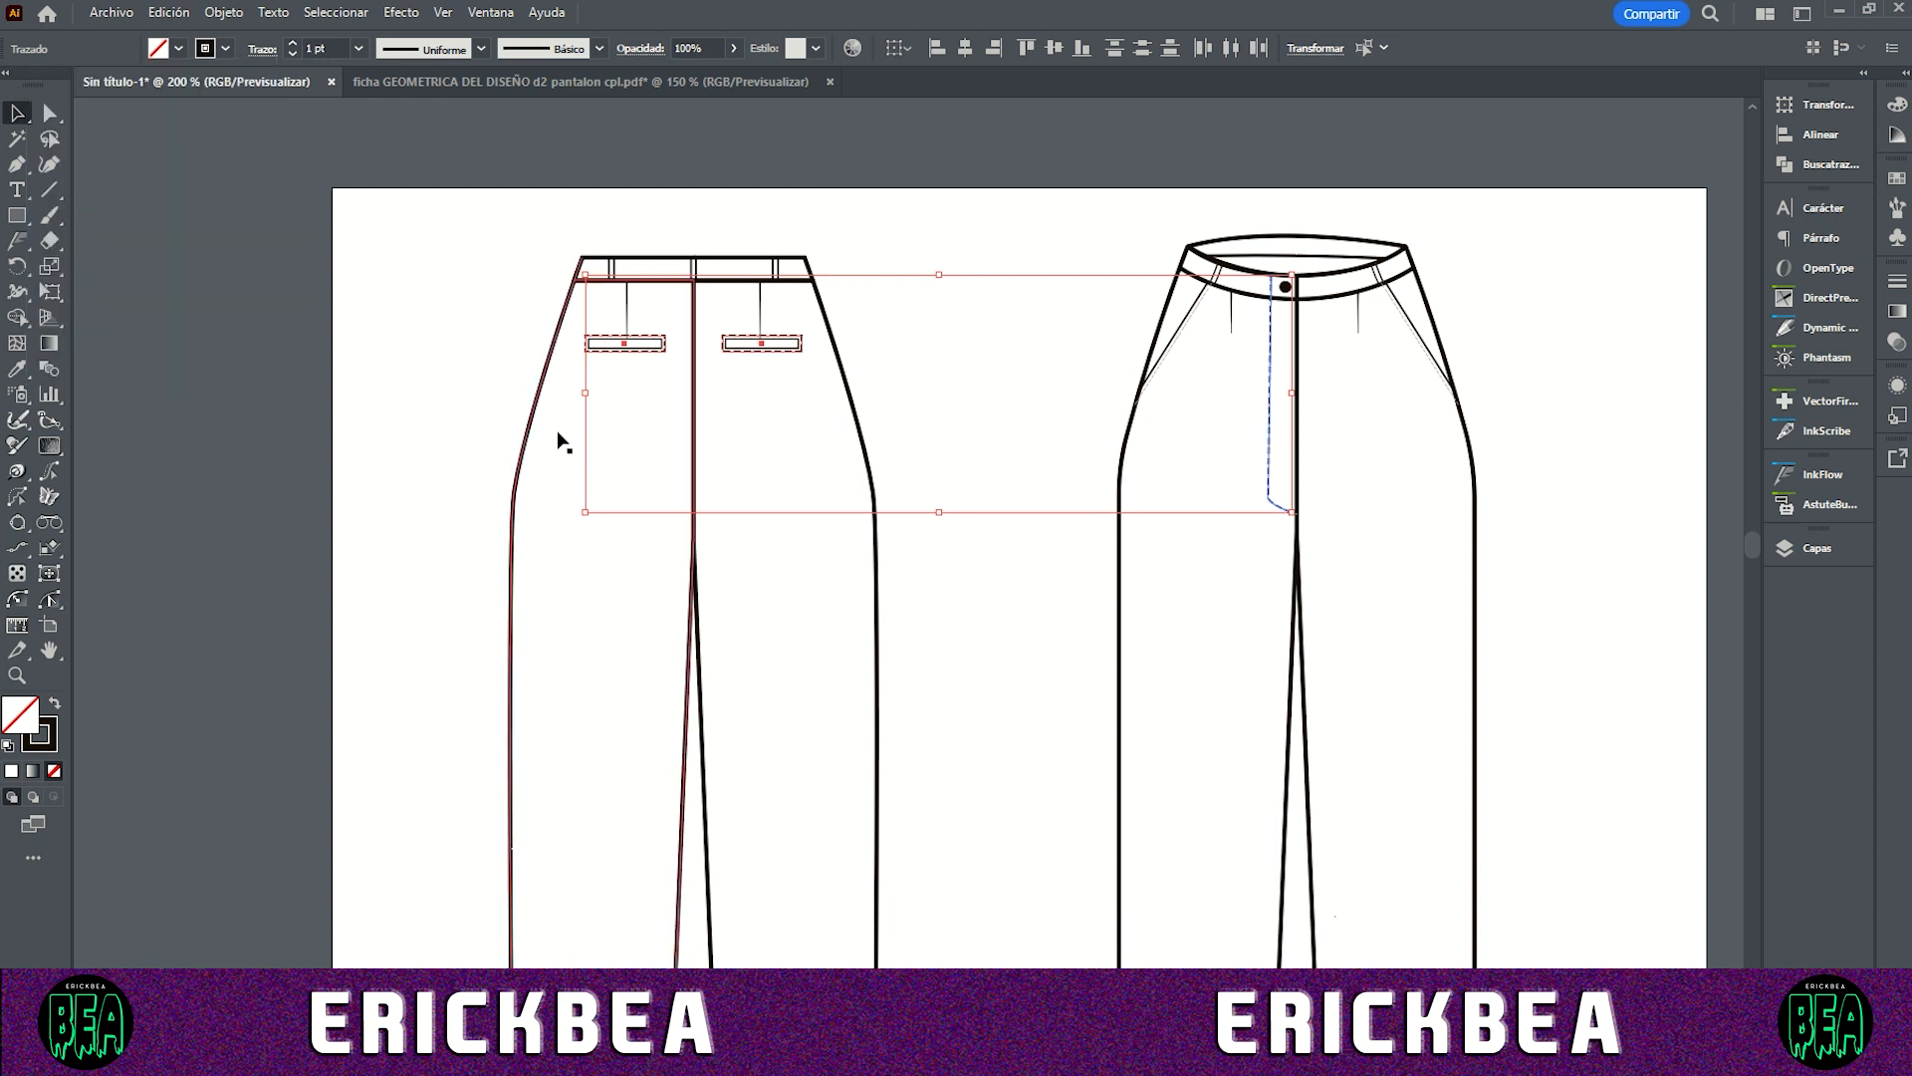
pyautogui.click(562, 443)
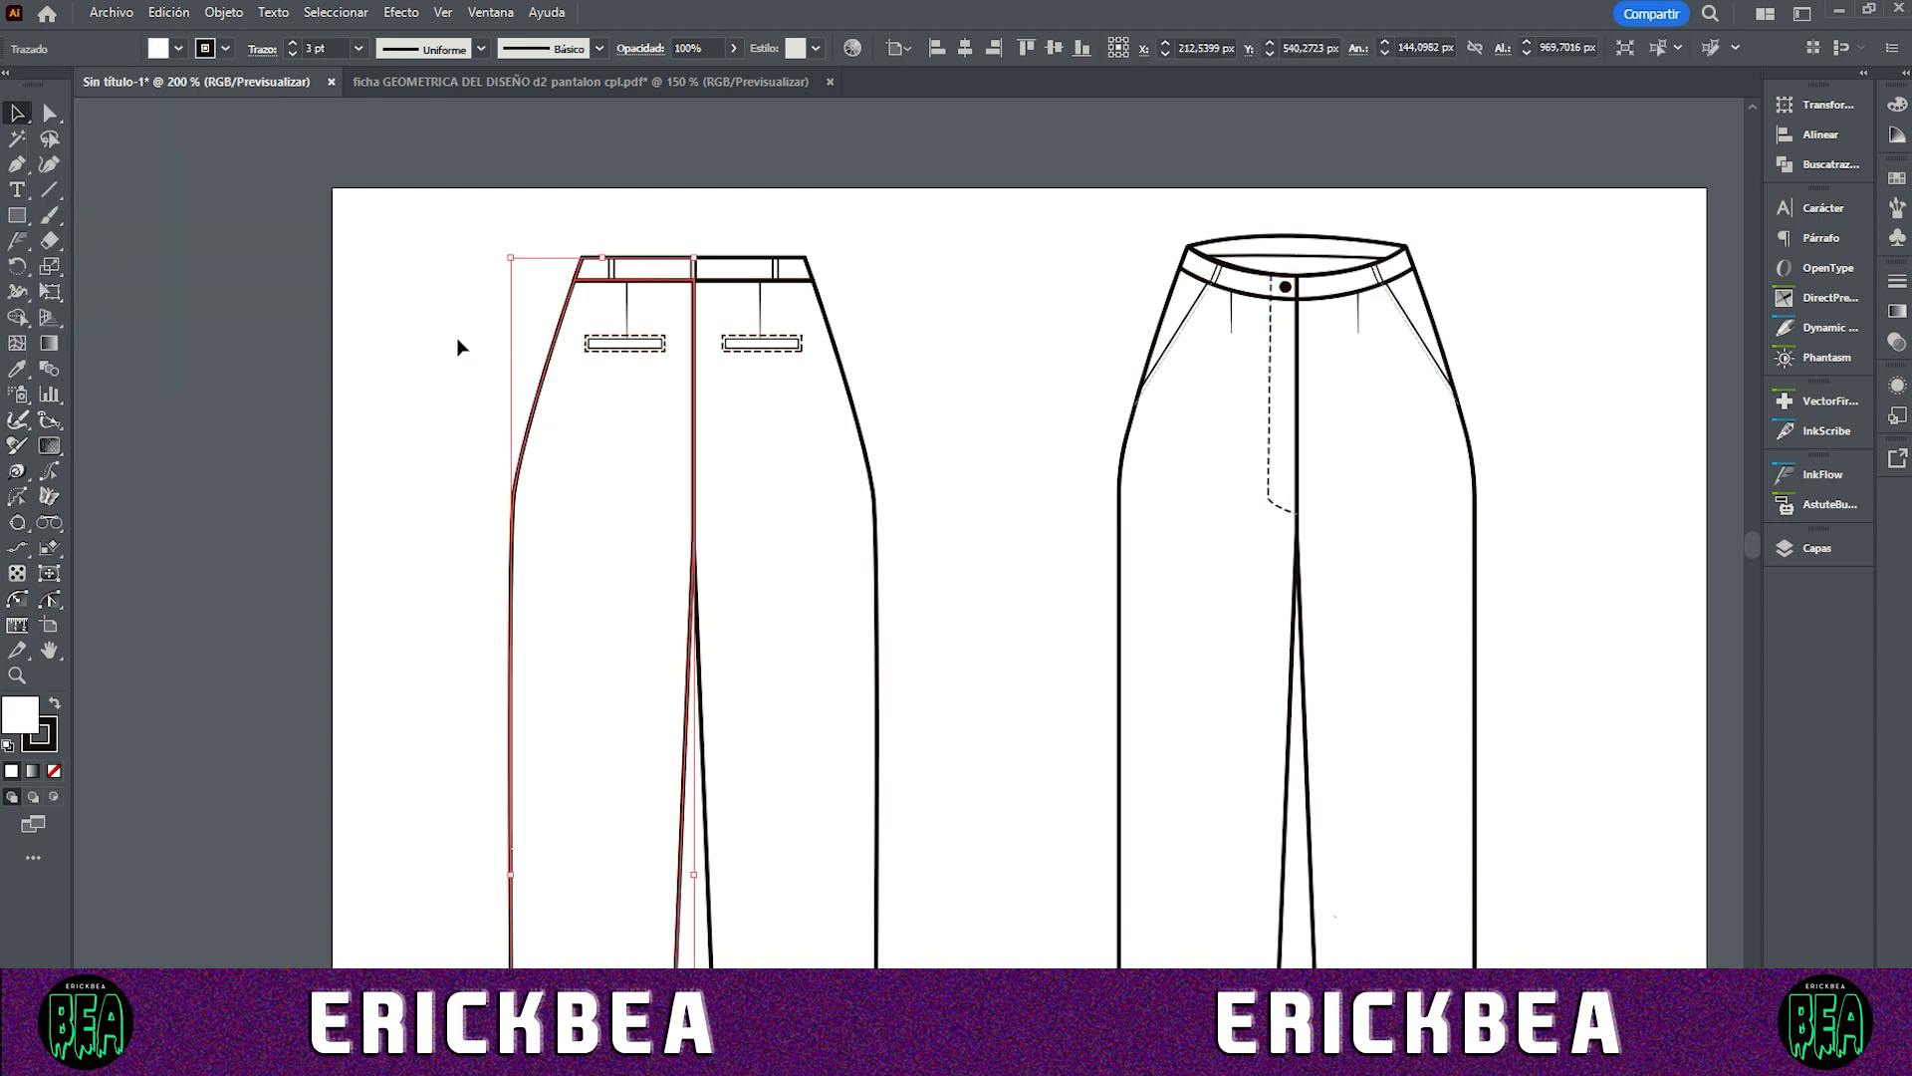
# Step: Set the stroke of the two inner back pocket rectangles to 1 pt
pyautogui.click(600, 344)
pyautogui.keyDown('shift'); pyautogui.click(748, 346); pyautogui.keyUp('shift')
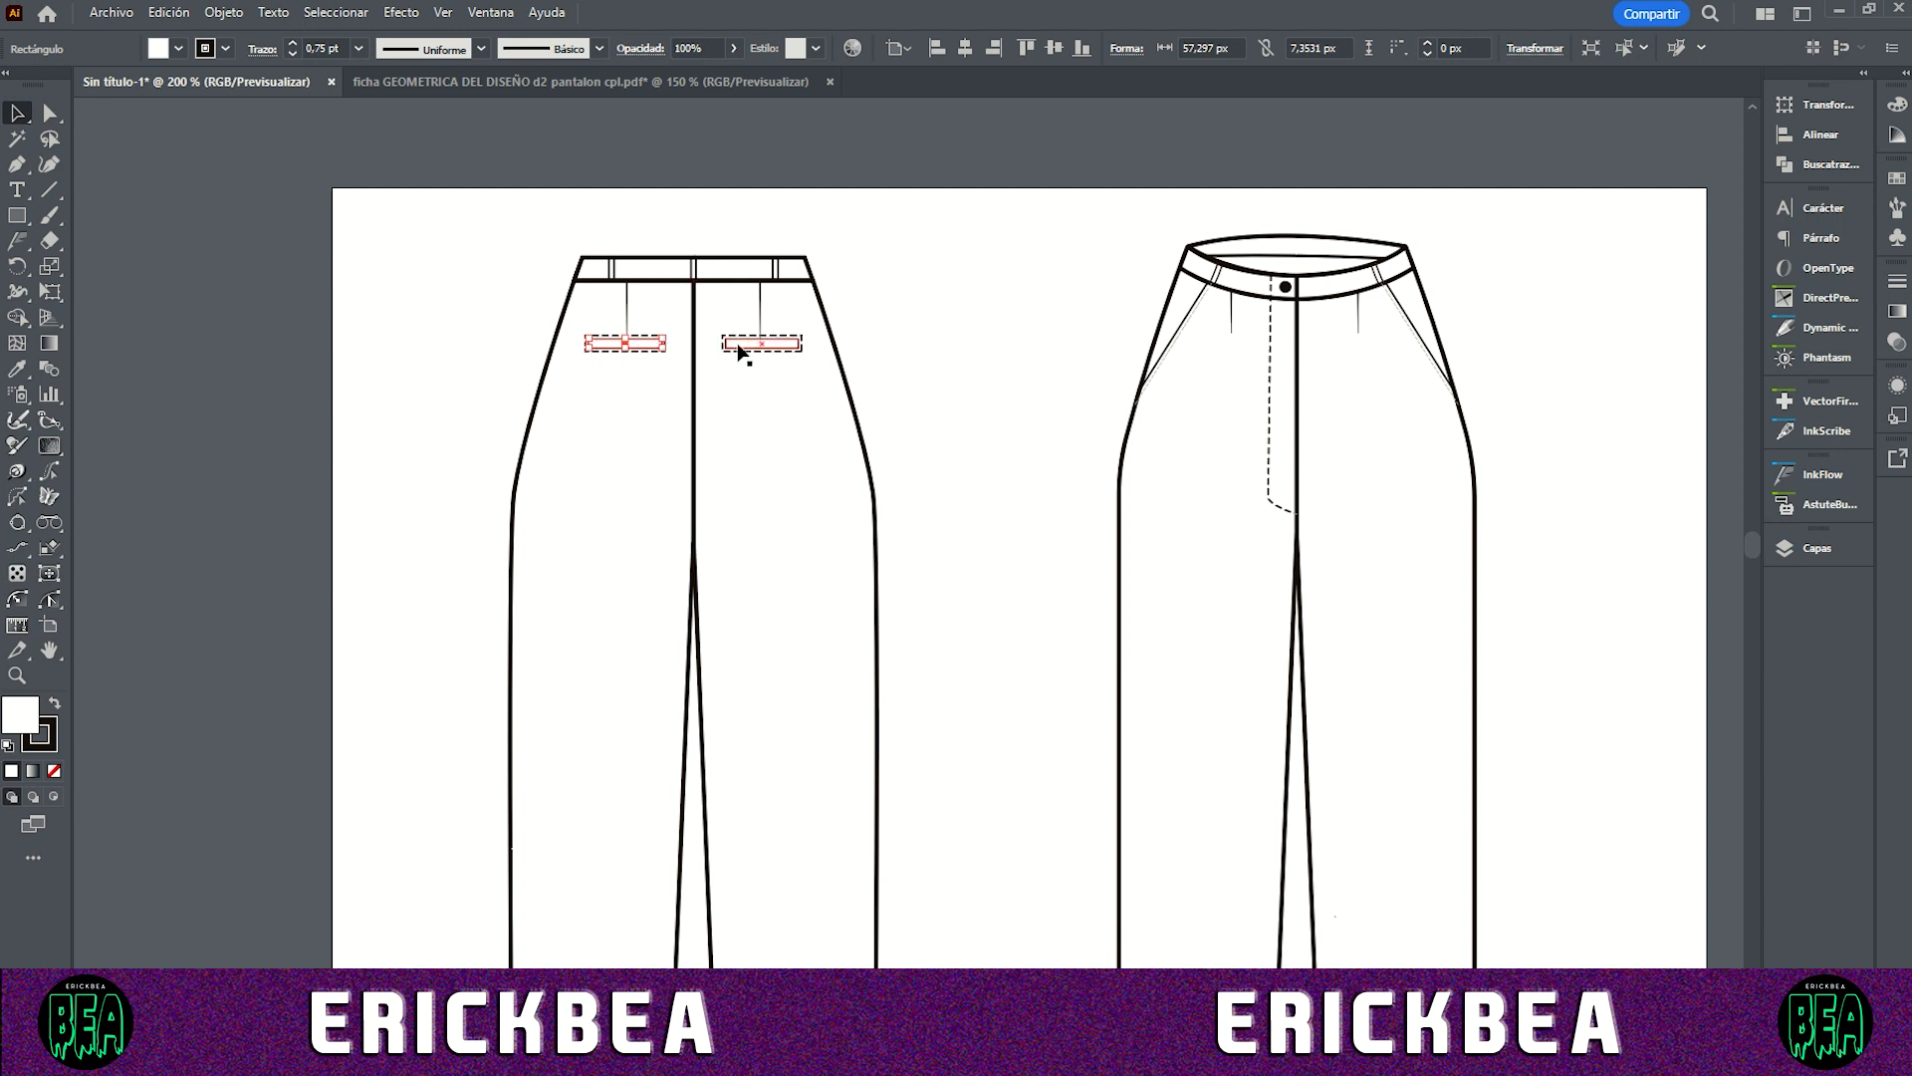
pyautogui.click(291, 44)
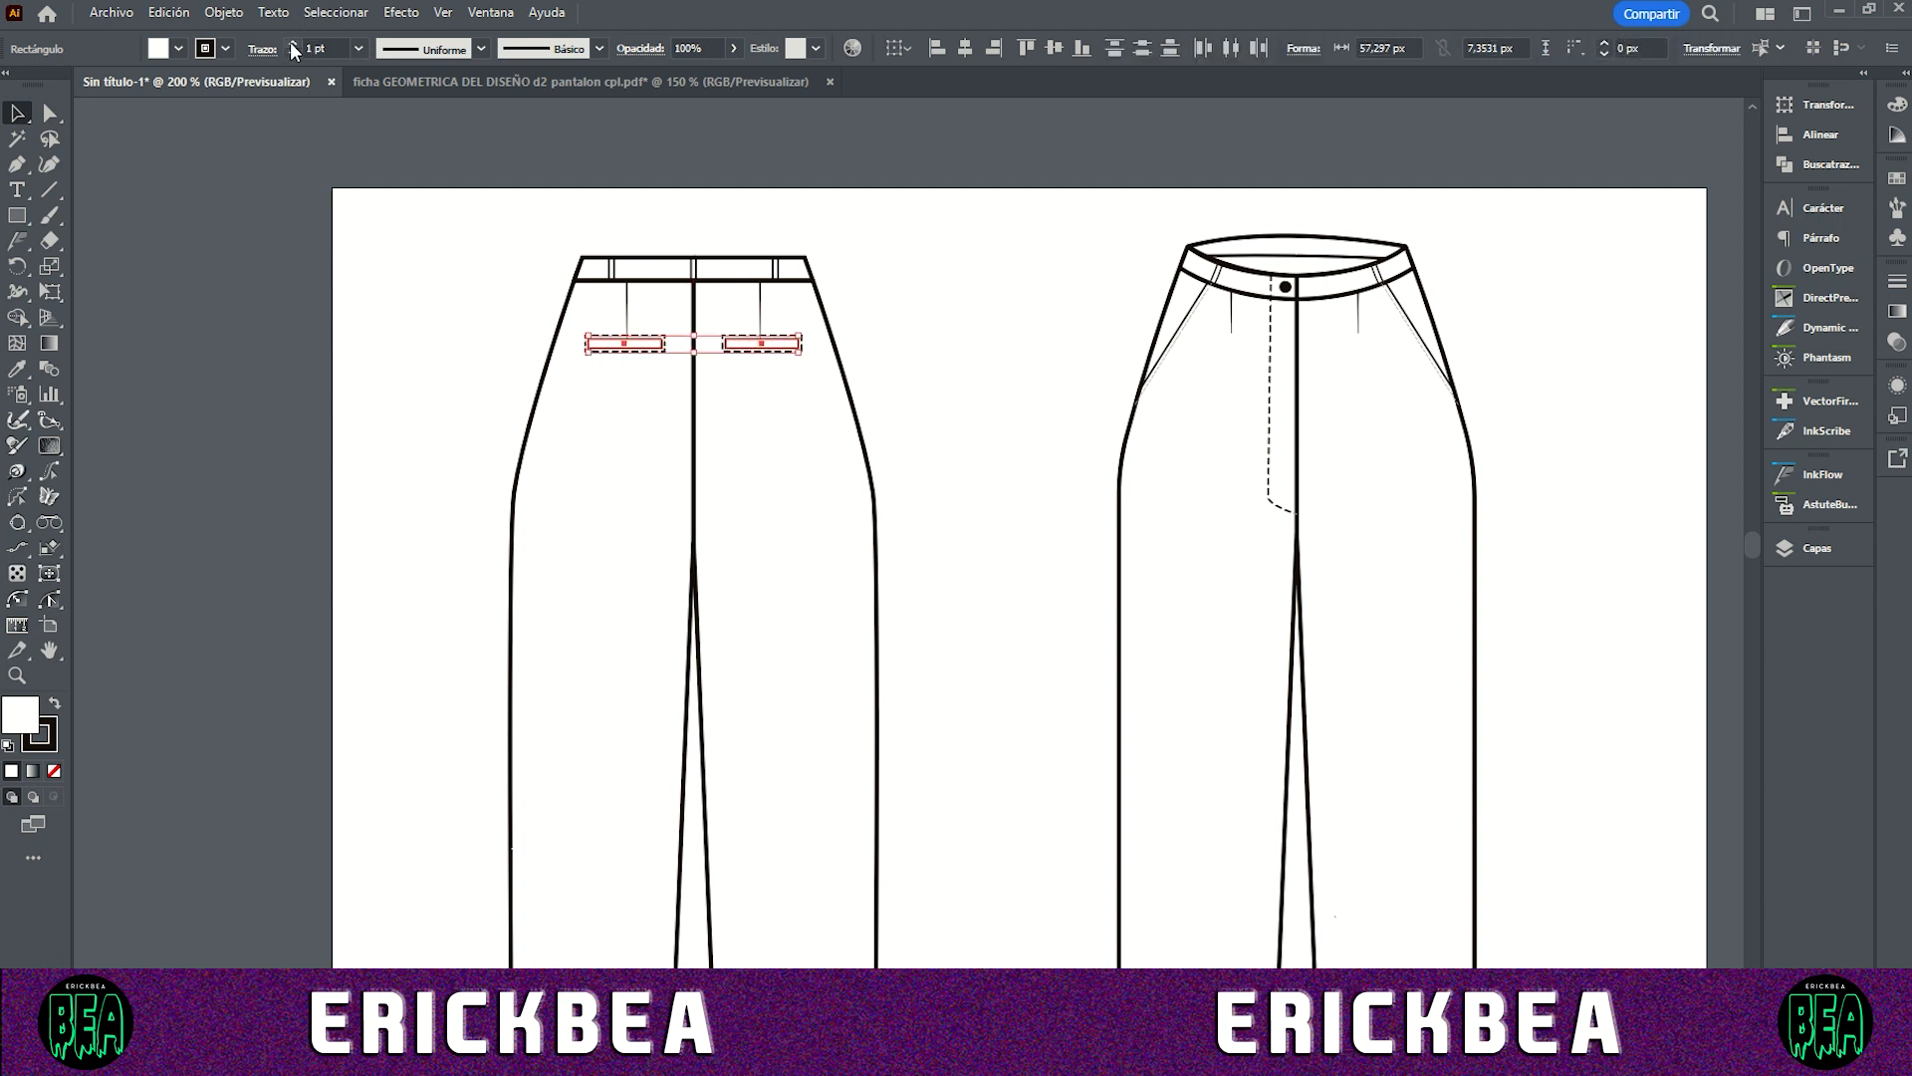
pyautogui.click(498, 357)
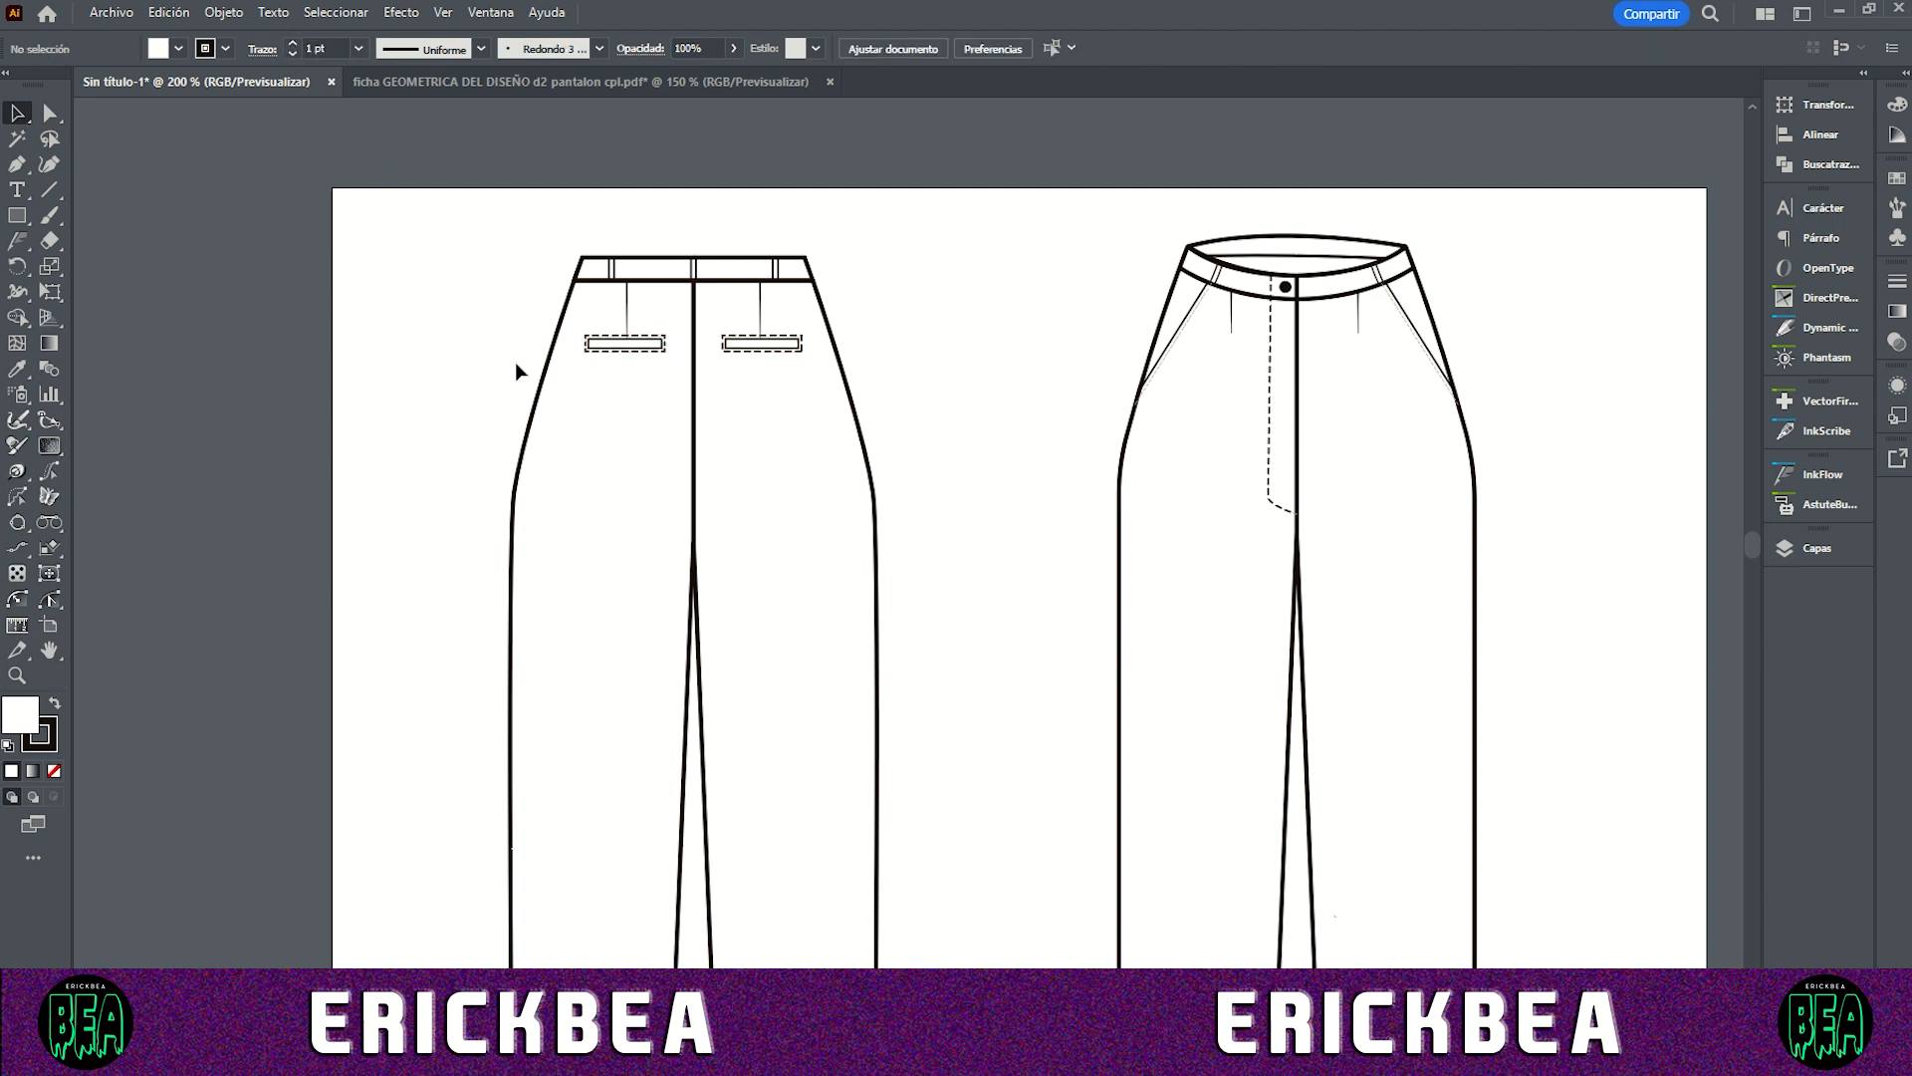
# Step: Set the stroke of the four tapered dart lines on the back and front views to 2 pt
pyautogui.click(627, 309)
pyautogui.keyDown('shift'); pyautogui.click(760, 304); pyautogui.keyUp('shift')
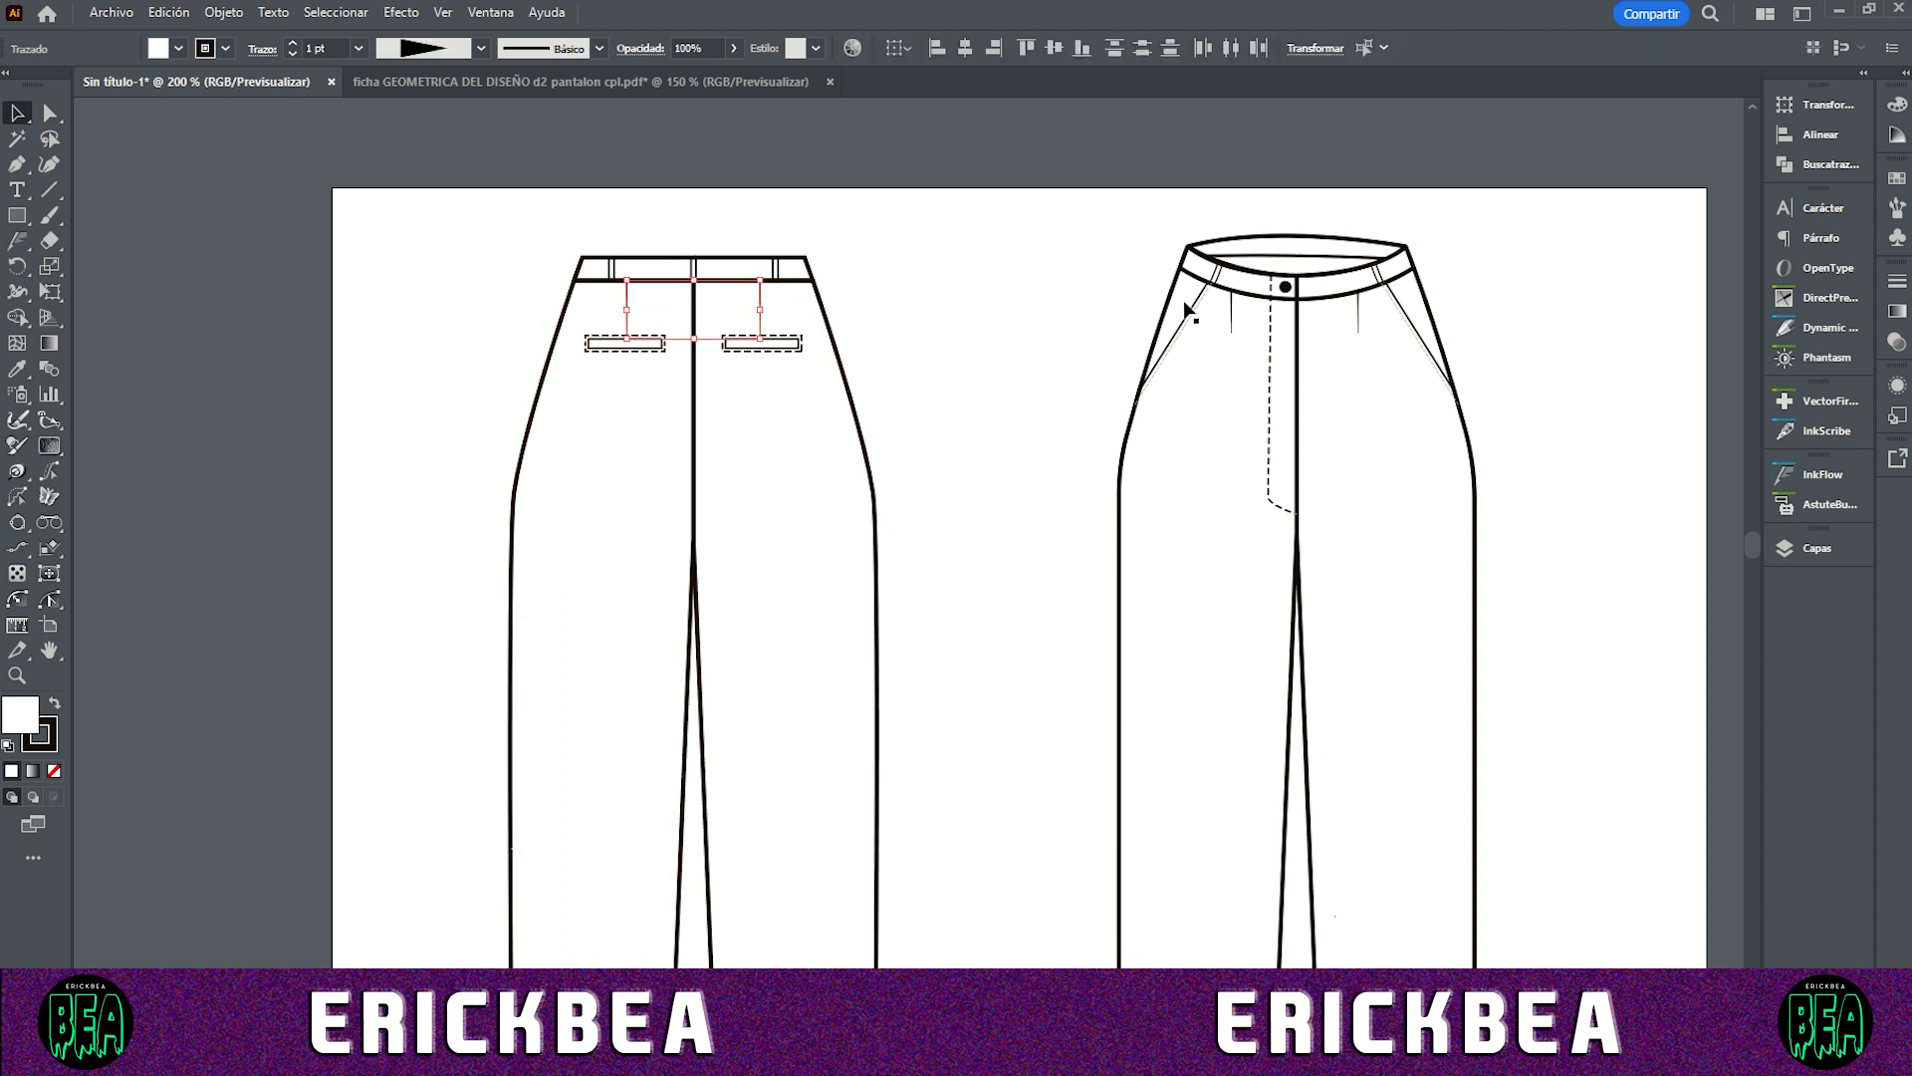
pyautogui.keyDown('shift'); pyautogui.click(1235, 311); pyautogui.keyUp('shift')
pyautogui.keyDown('shift'); pyautogui.click(1360, 311); pyautogui.keyUp('shift')
pyautogui.click(293, 43)
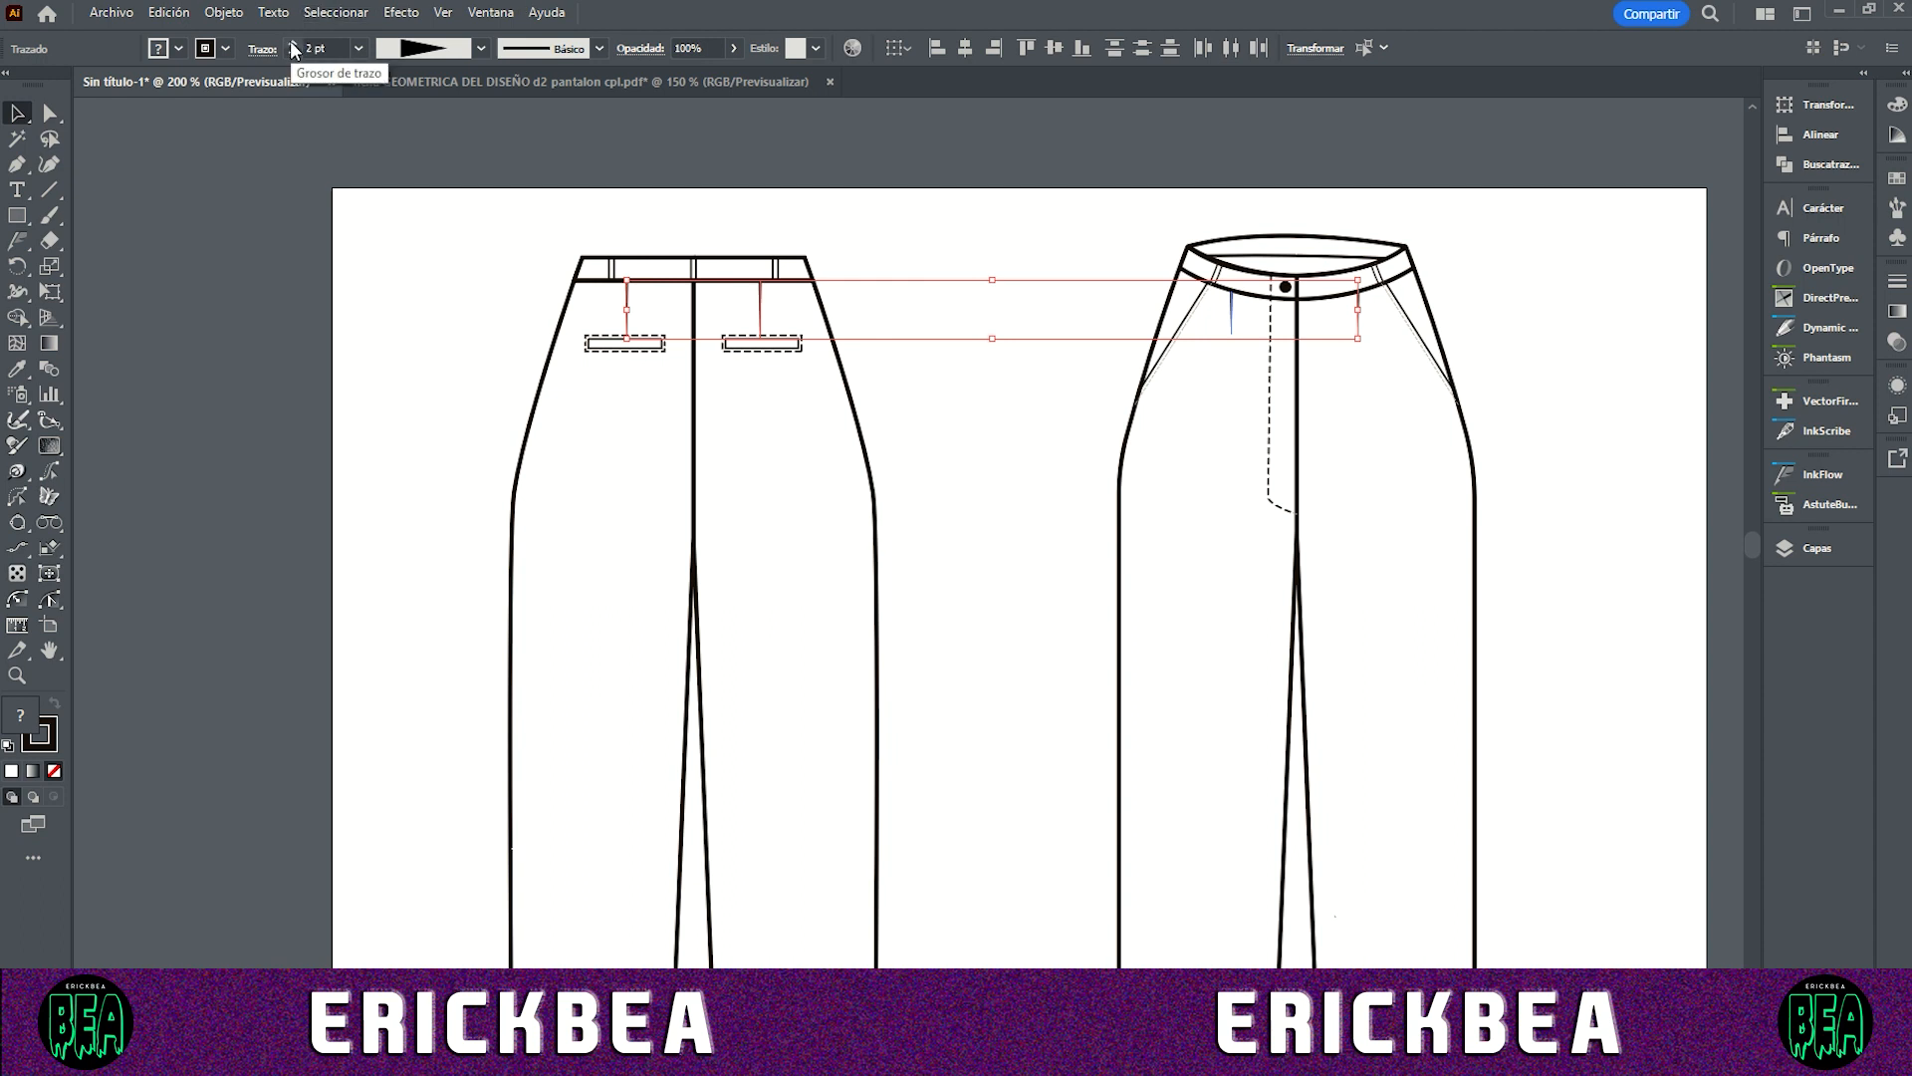
pyautogui.click(225, 332)
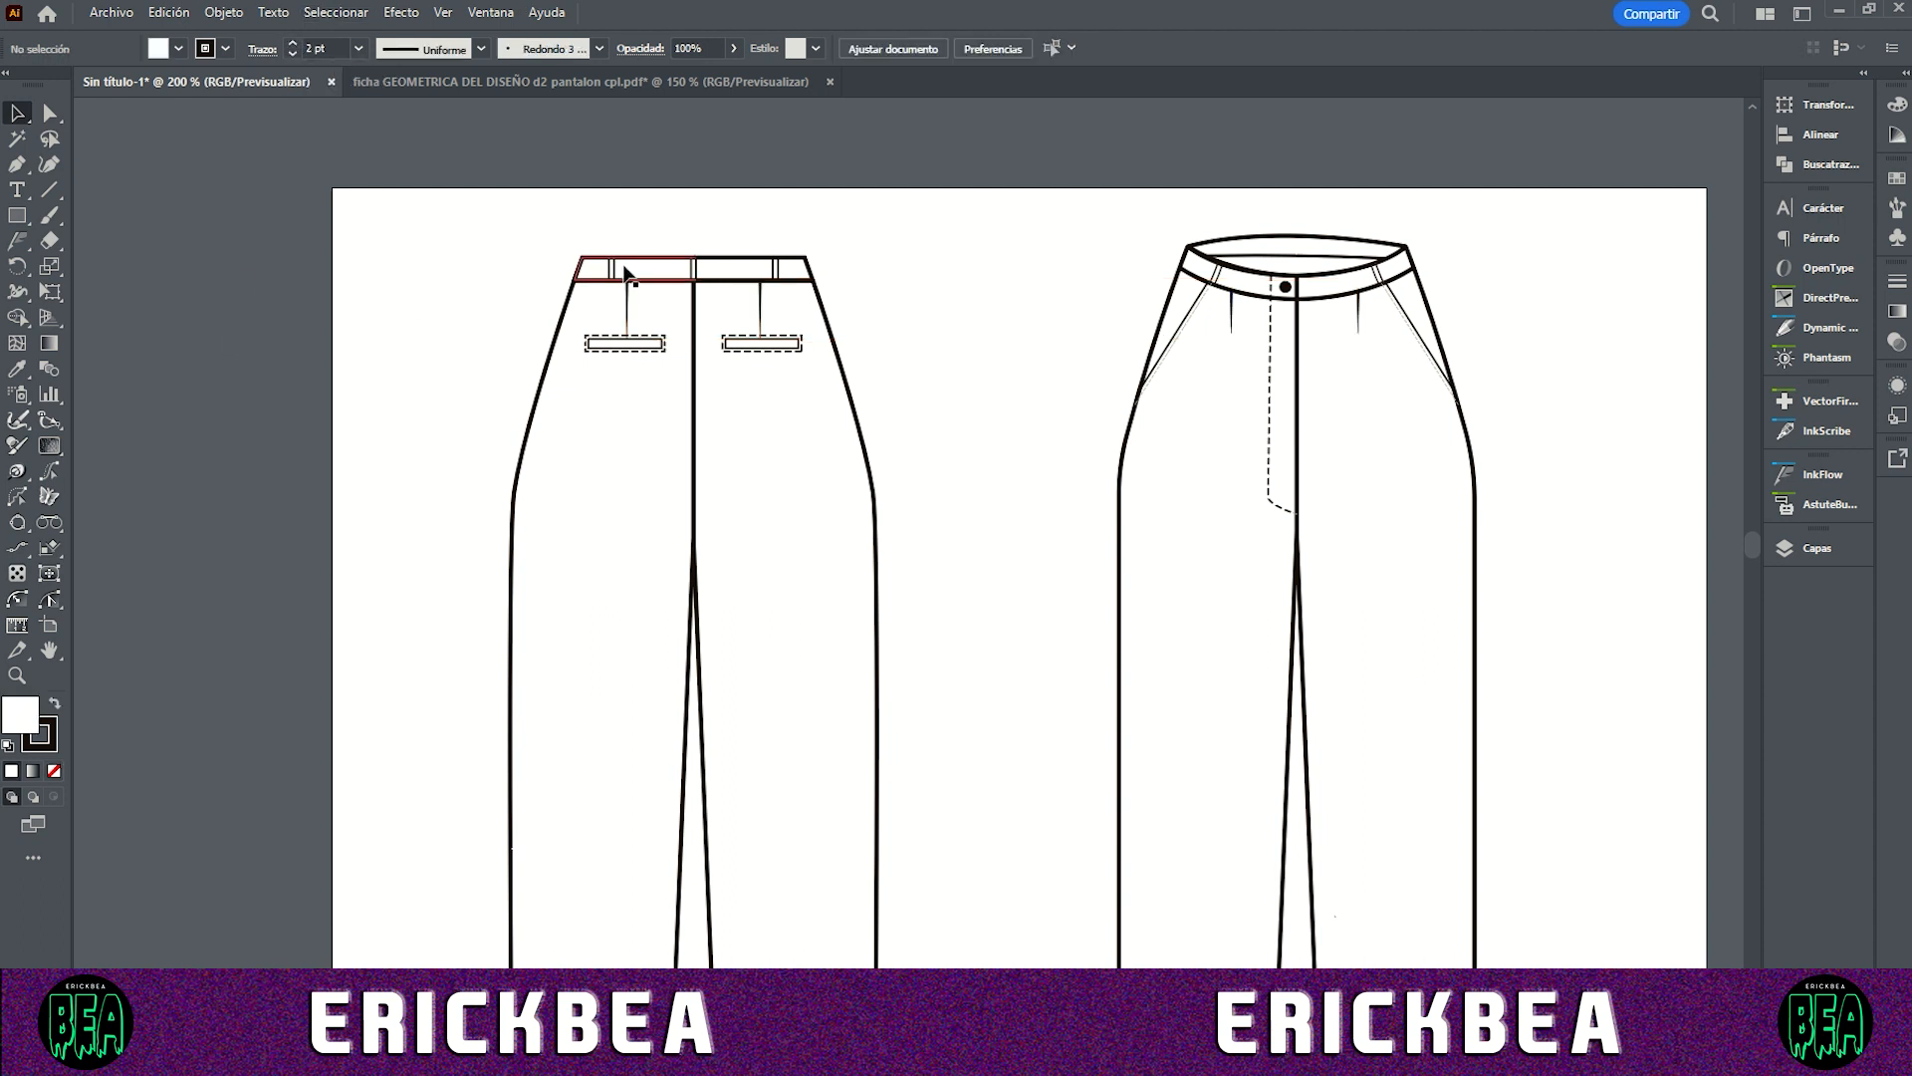
# Step: Copy the fly stitching's dashed style onto both slanted front pocket stitch lines with the Eyedropper
pyautogui.click(1195, 328)
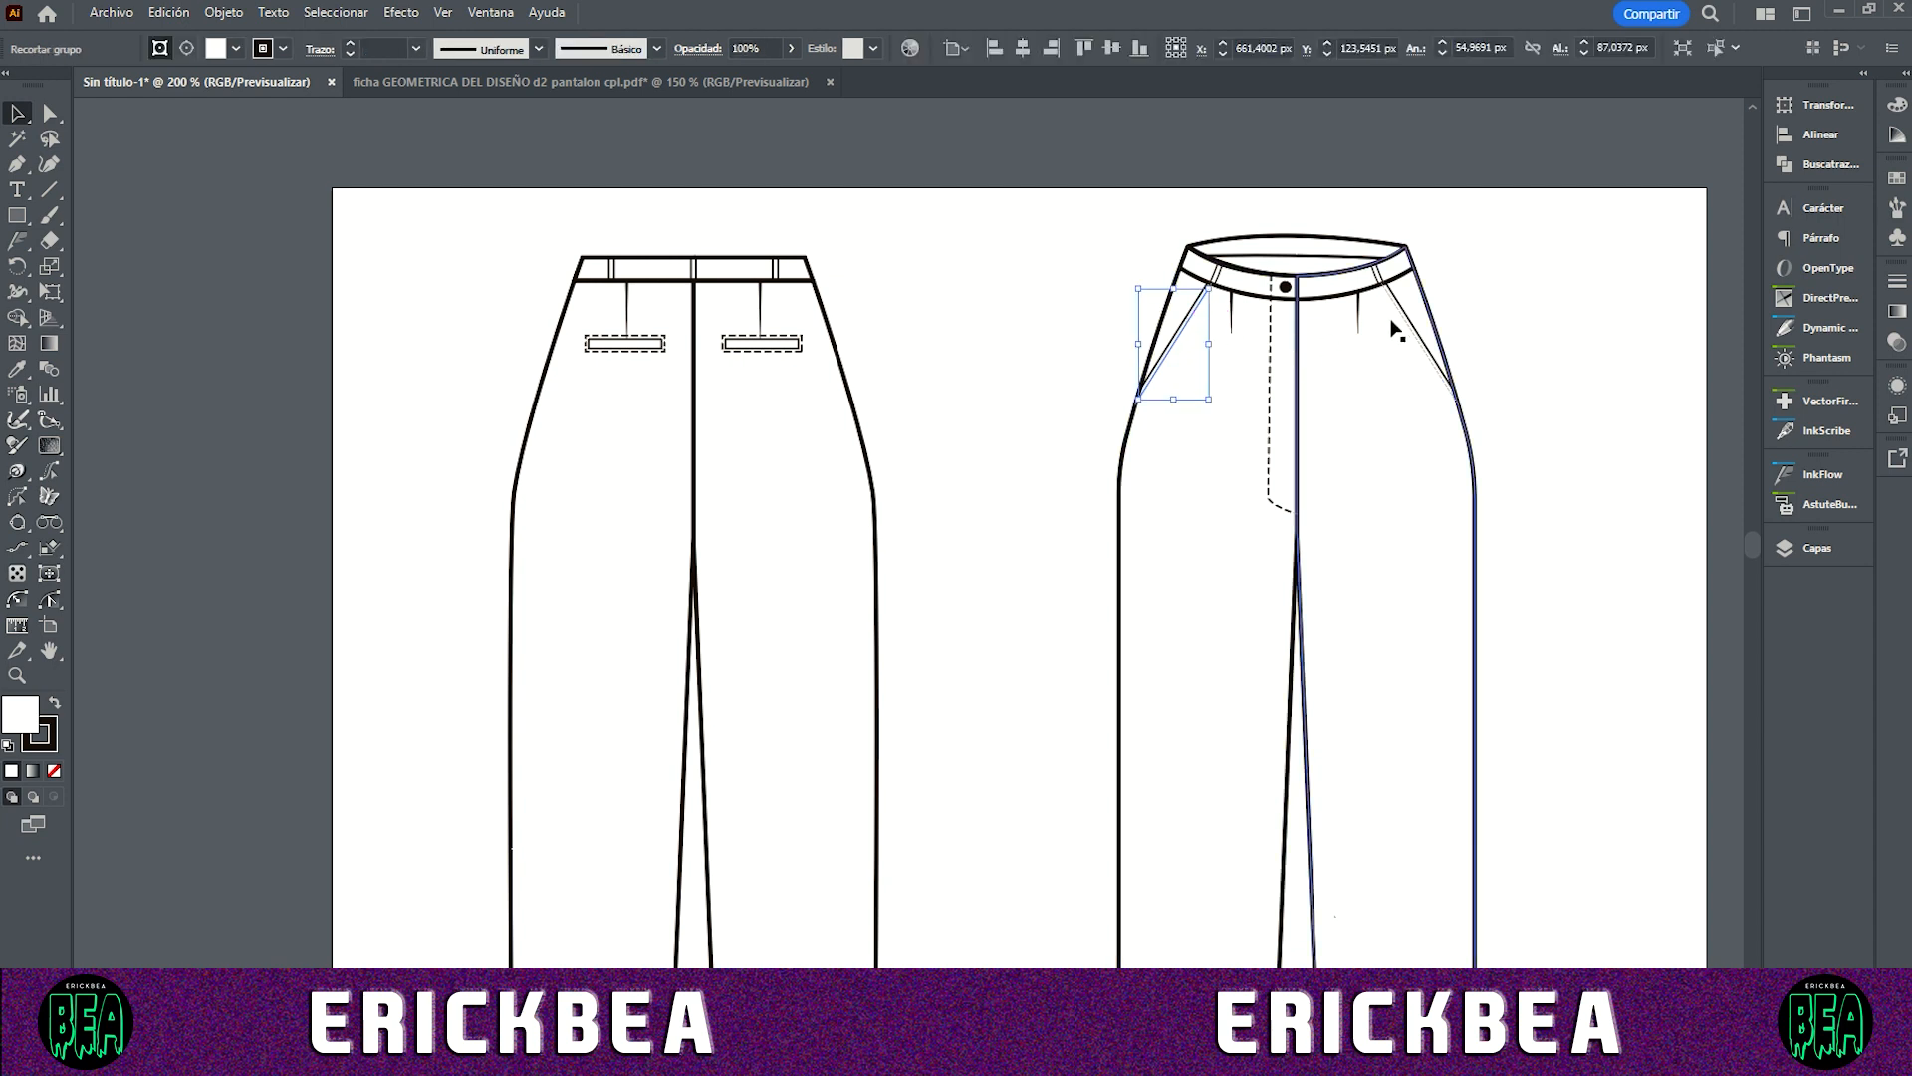
pyautogui.keyDown('shift'); pyautogui.click(1406, 307); pyautogui.keyUp('shift')
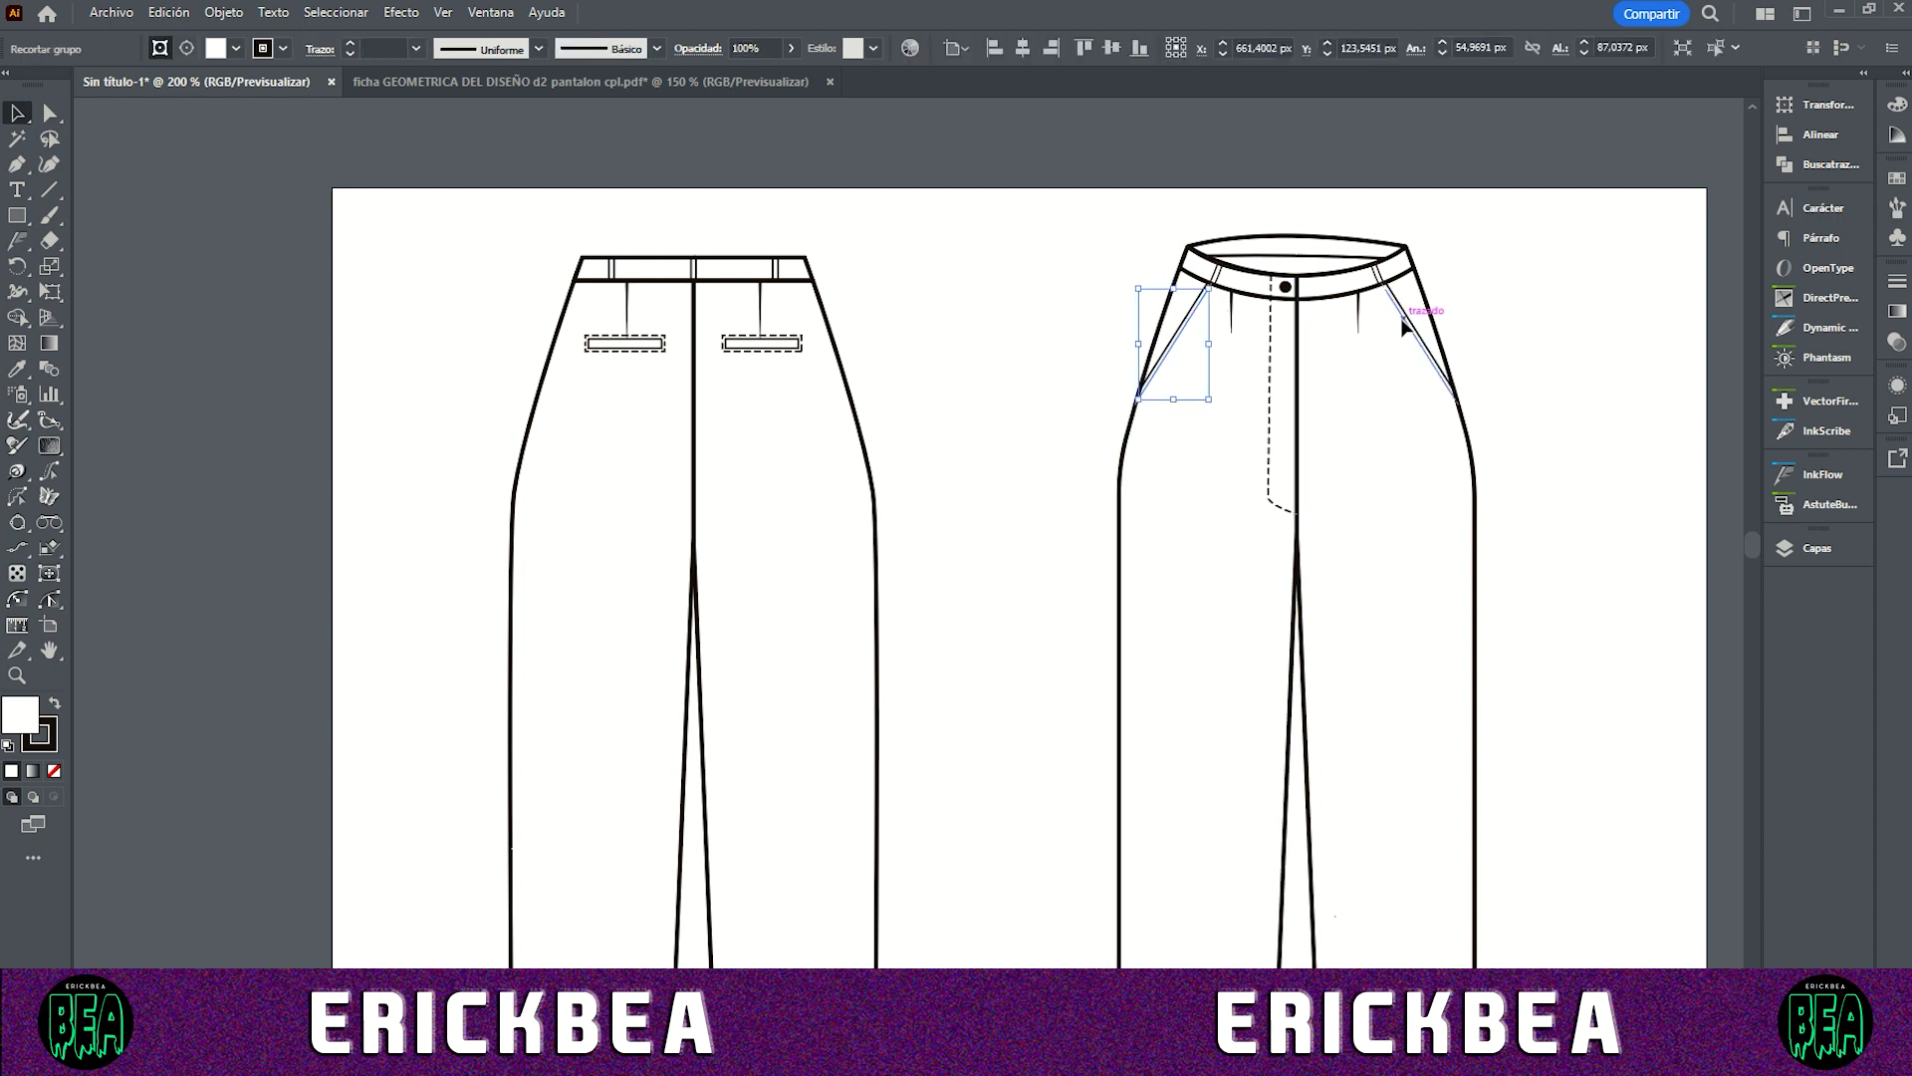
pyautogui.press('i')
pyautogui.click(1275, 357)
pyautogui.hotkey('ctrl', 'z')
pyautogui.click(1272, 358)
pyautogui.click(1072, 356)
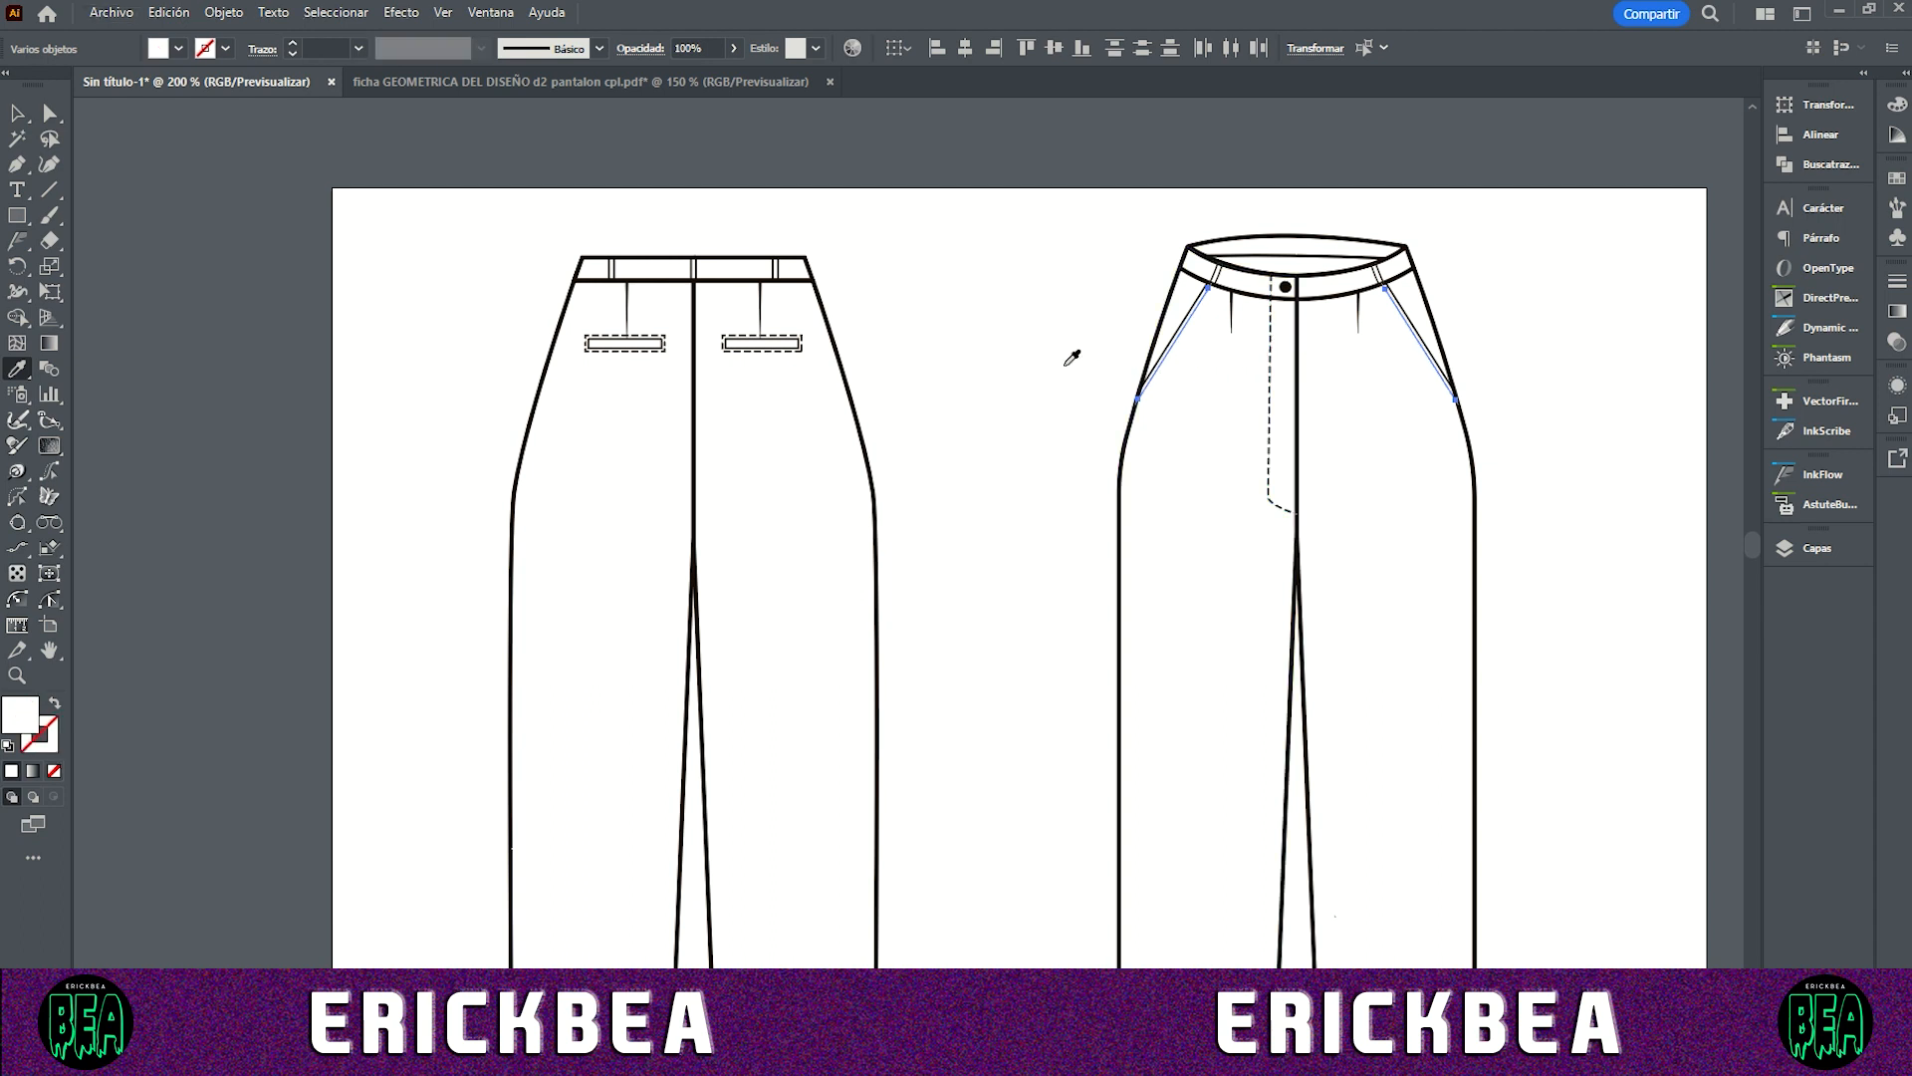
pyautogui.hotkey('ctrl', 'z')
pyautogui.press('v')
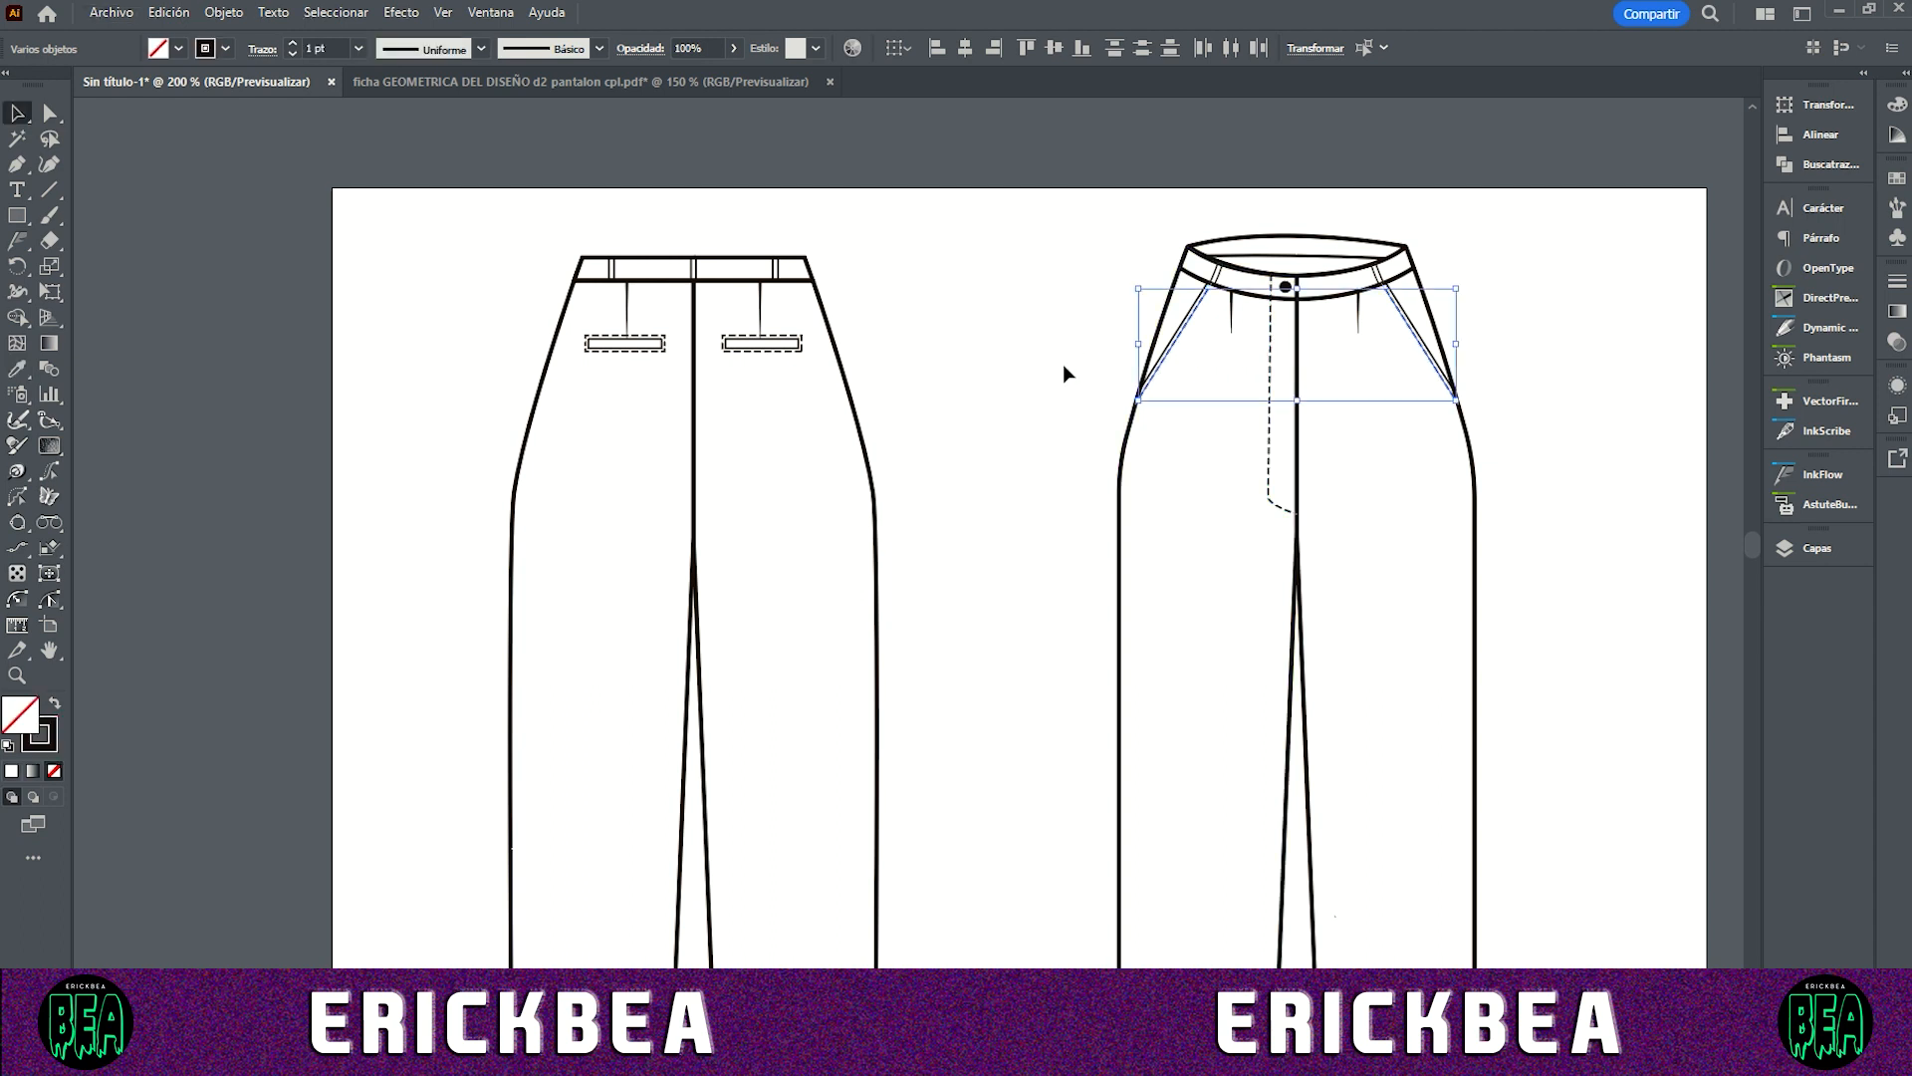
pyautogui.click(1062, 365)
# Step: Set the stroke of both slanted front pocket opening lines to 3 pt
pyautogui.click(1157, 366)
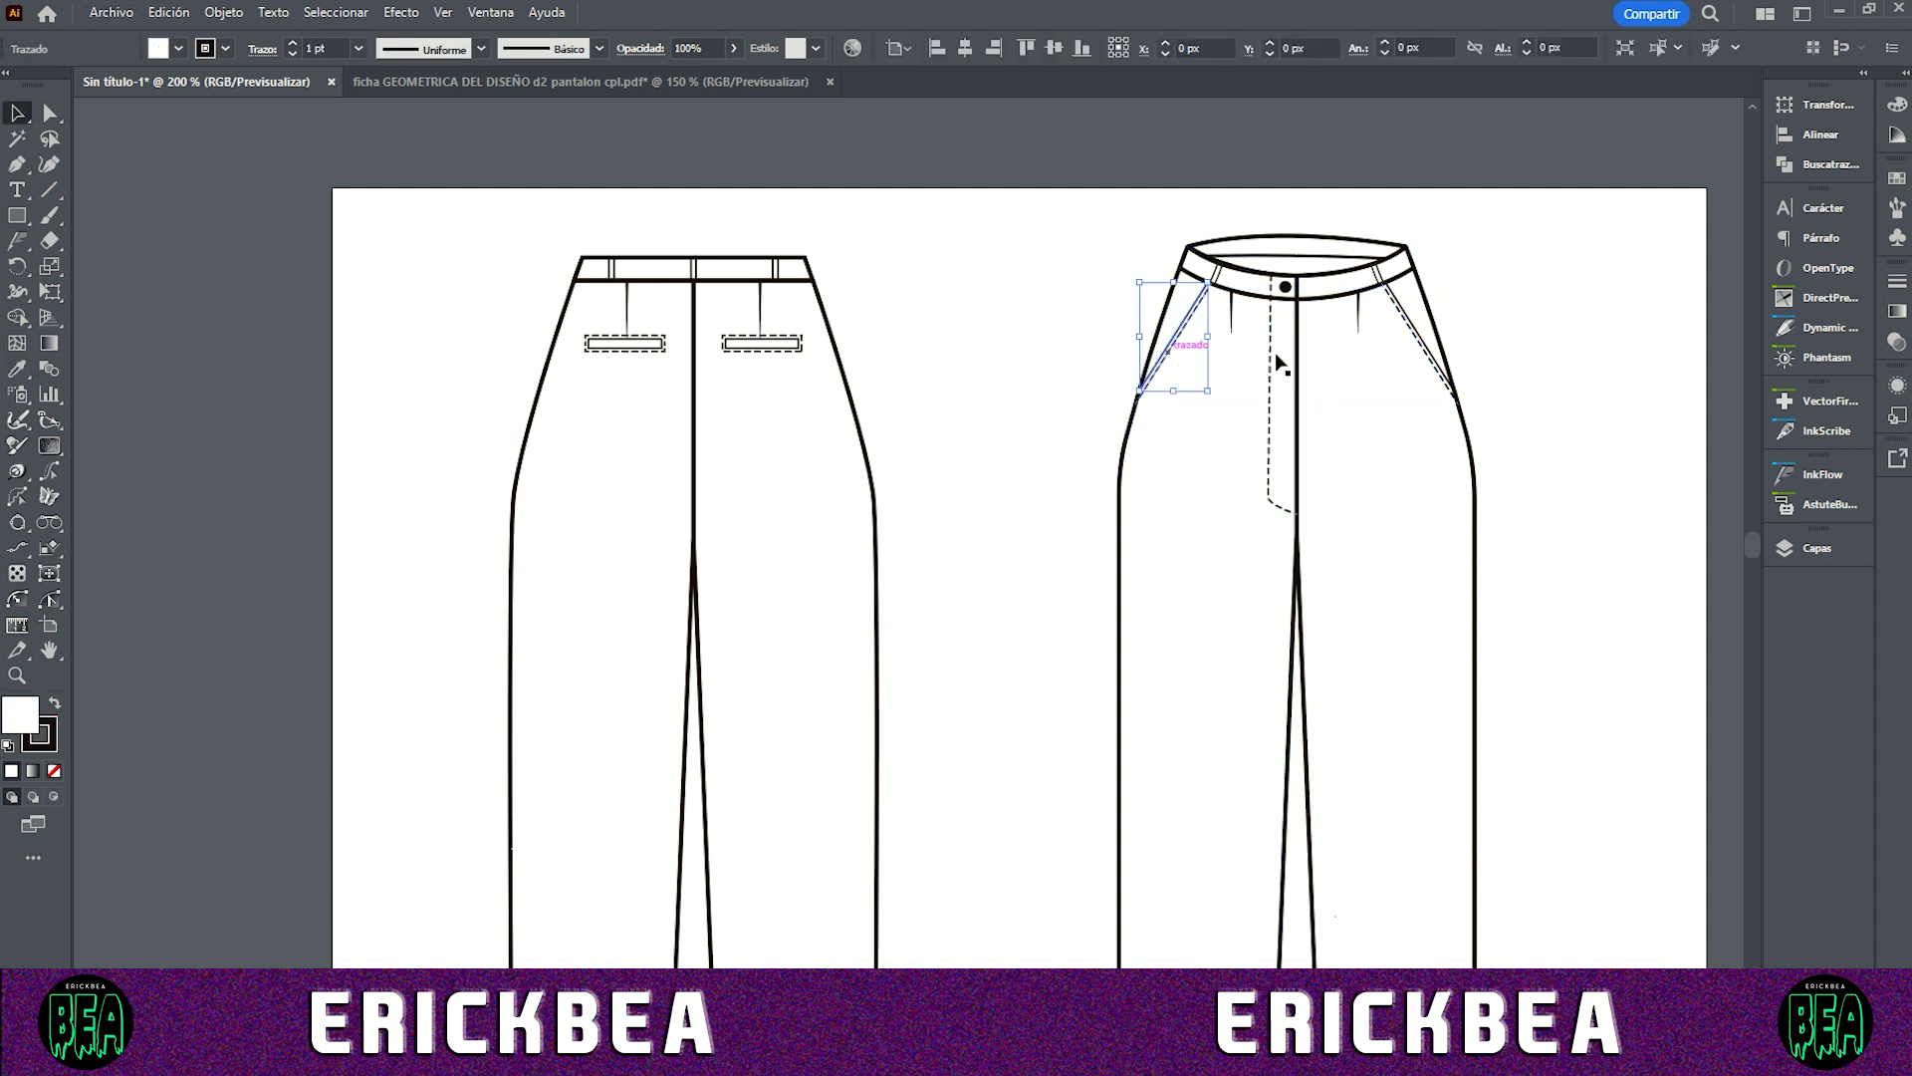
pyautogui.keyDown('shift'); pyautogui.click(1420, 332); pyautogui.keyUp('shift')
pyautogui.click(297, 45)
pyautogui.click(297, 44)
pyautogui.click(283, 267)
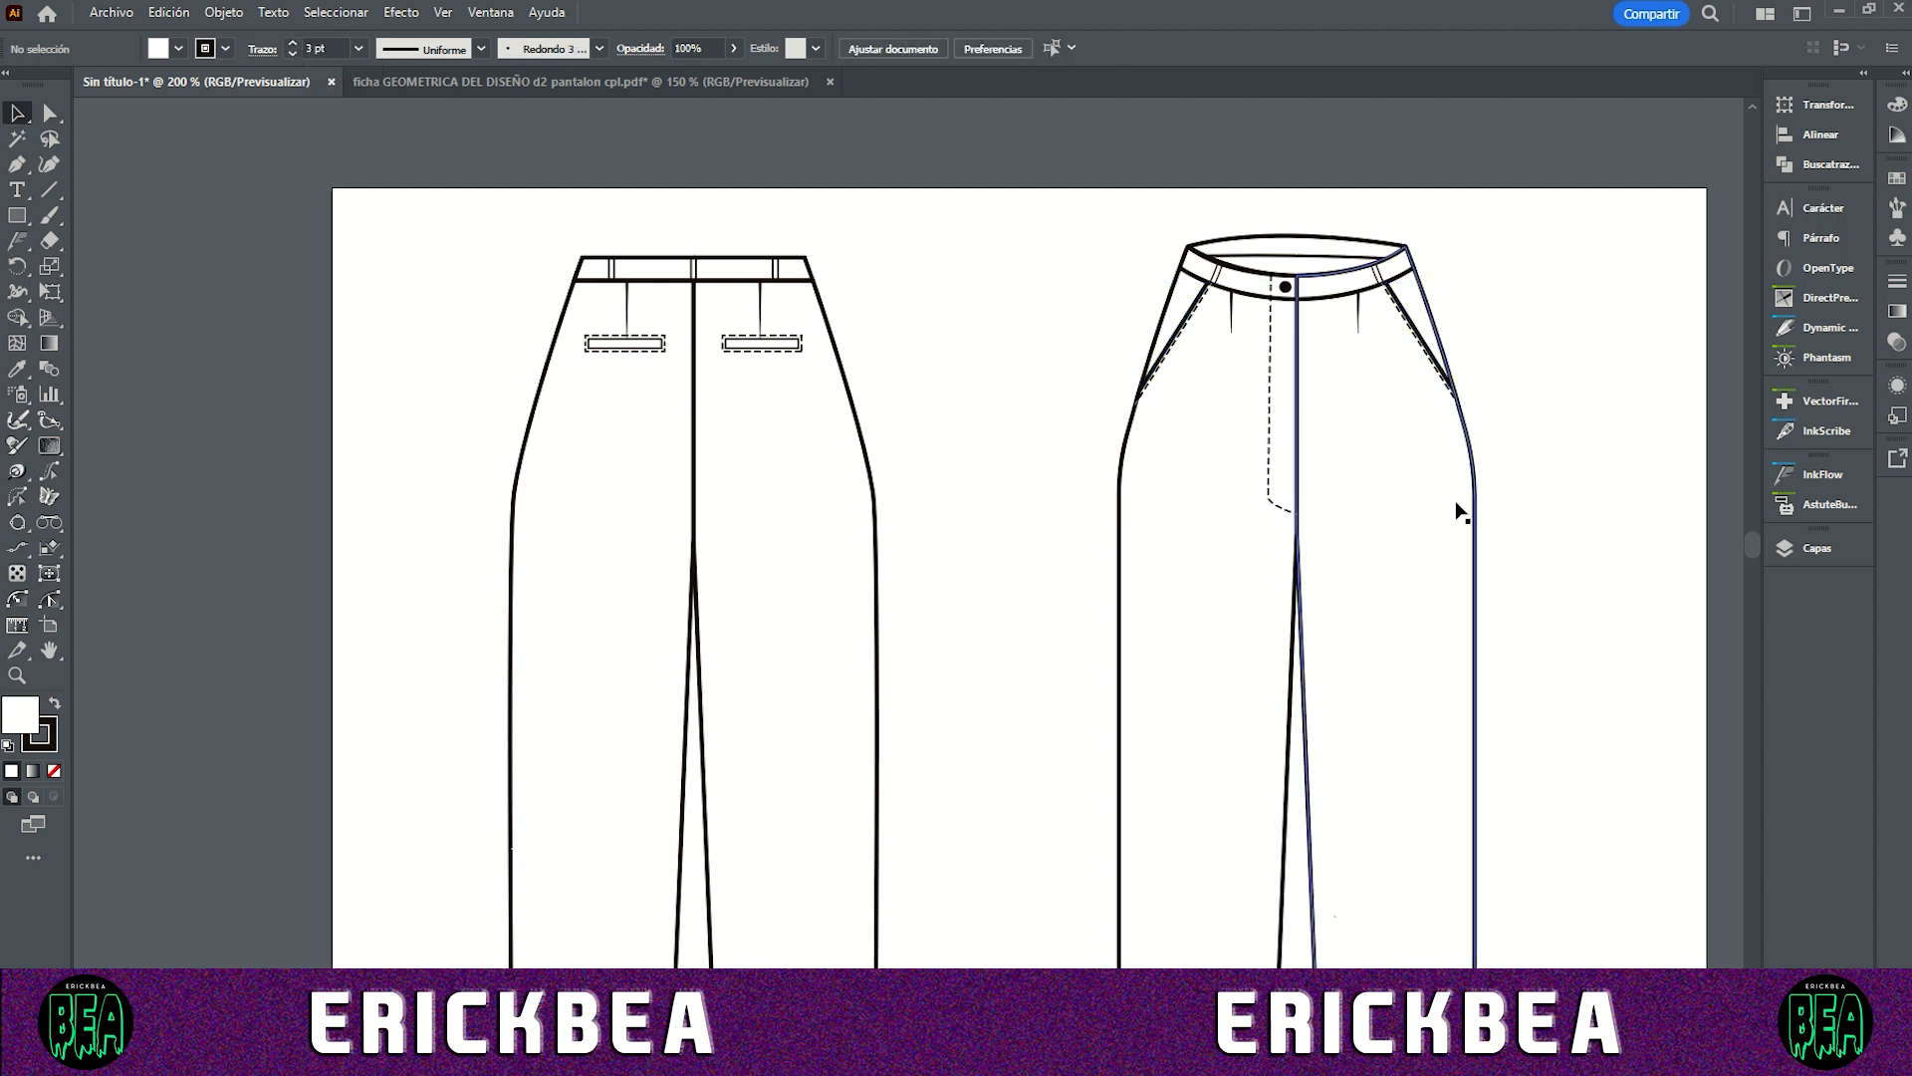
# Step: Stretch the right front pocket's dashed stitch line to about 64 × 101 px and shift it slightly up to meet the waistband and side seam
pyautogui.scroll(1, 1392, 344)
pyautogui.scroll(3, 1404, 334)
pyautogui.scroll(-2, 1494, 334)
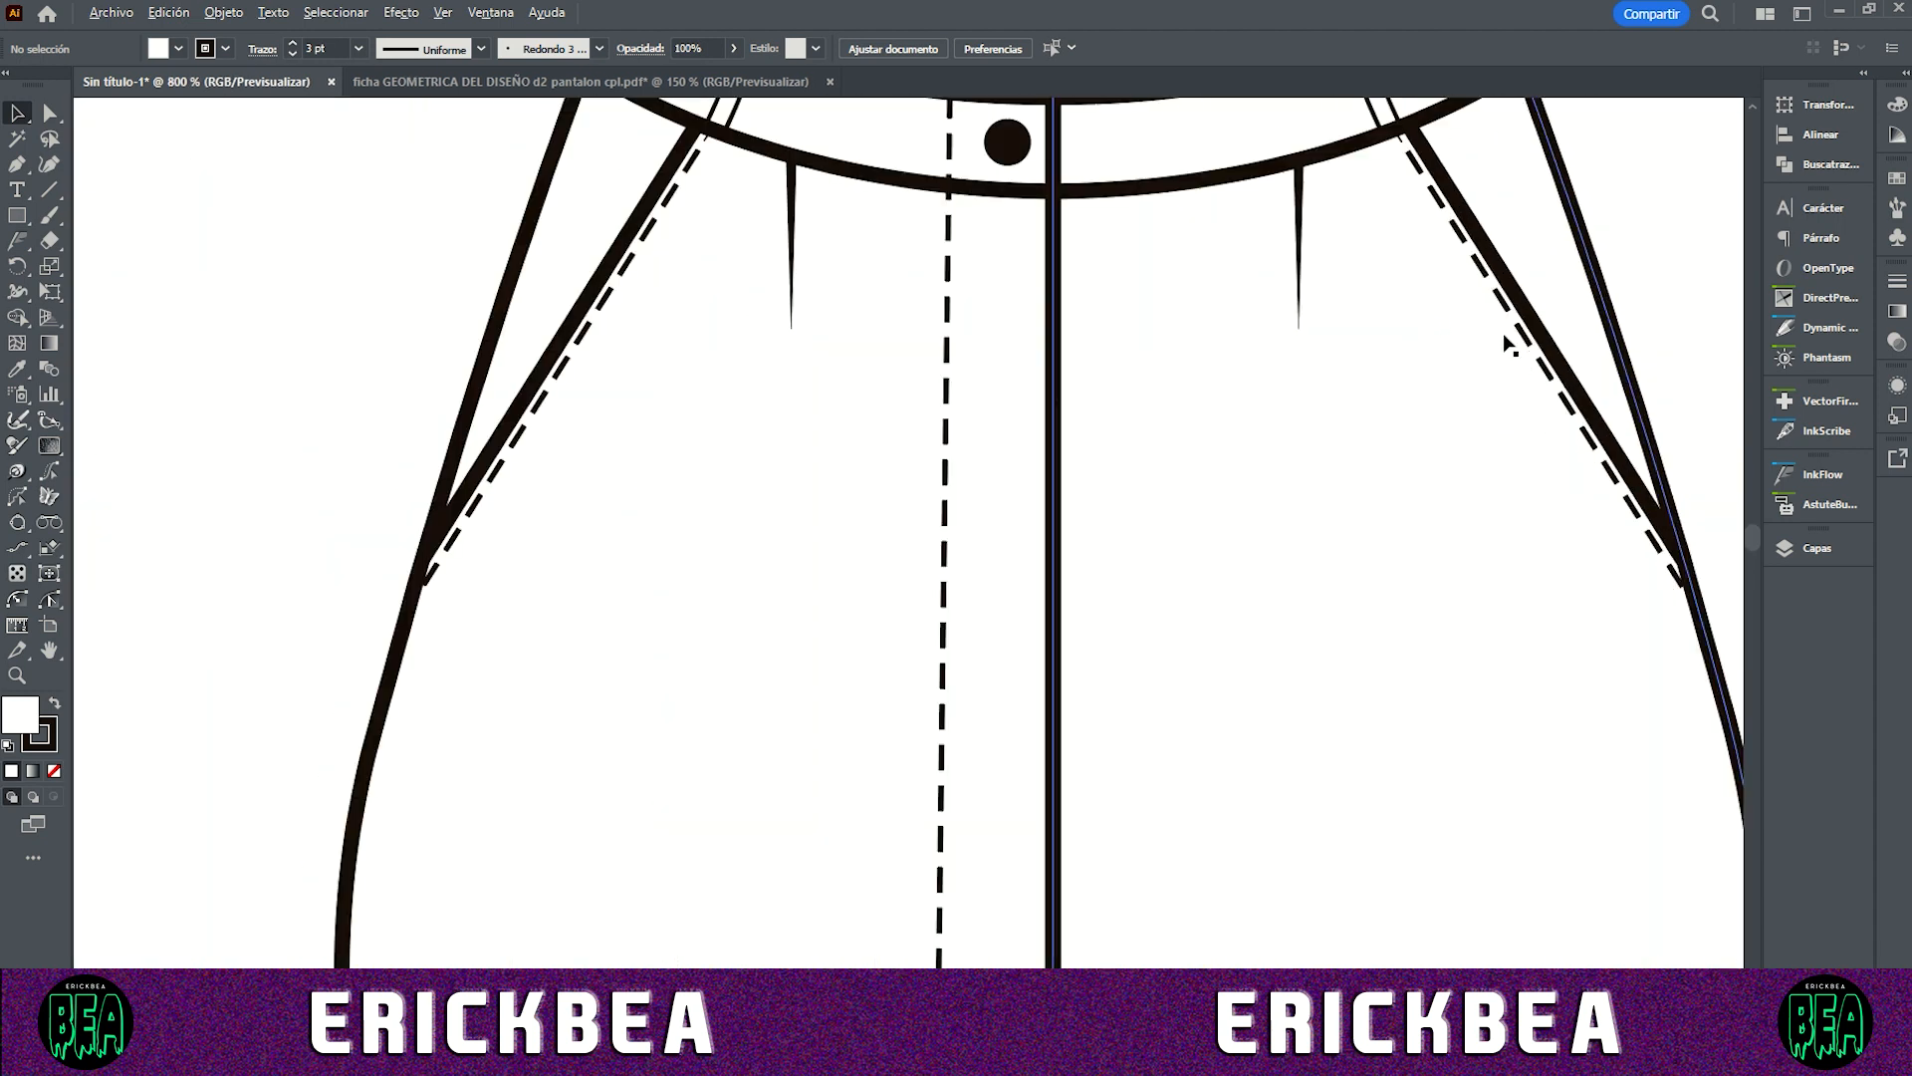
pyautogui.scroll(-2, 1131, 341)
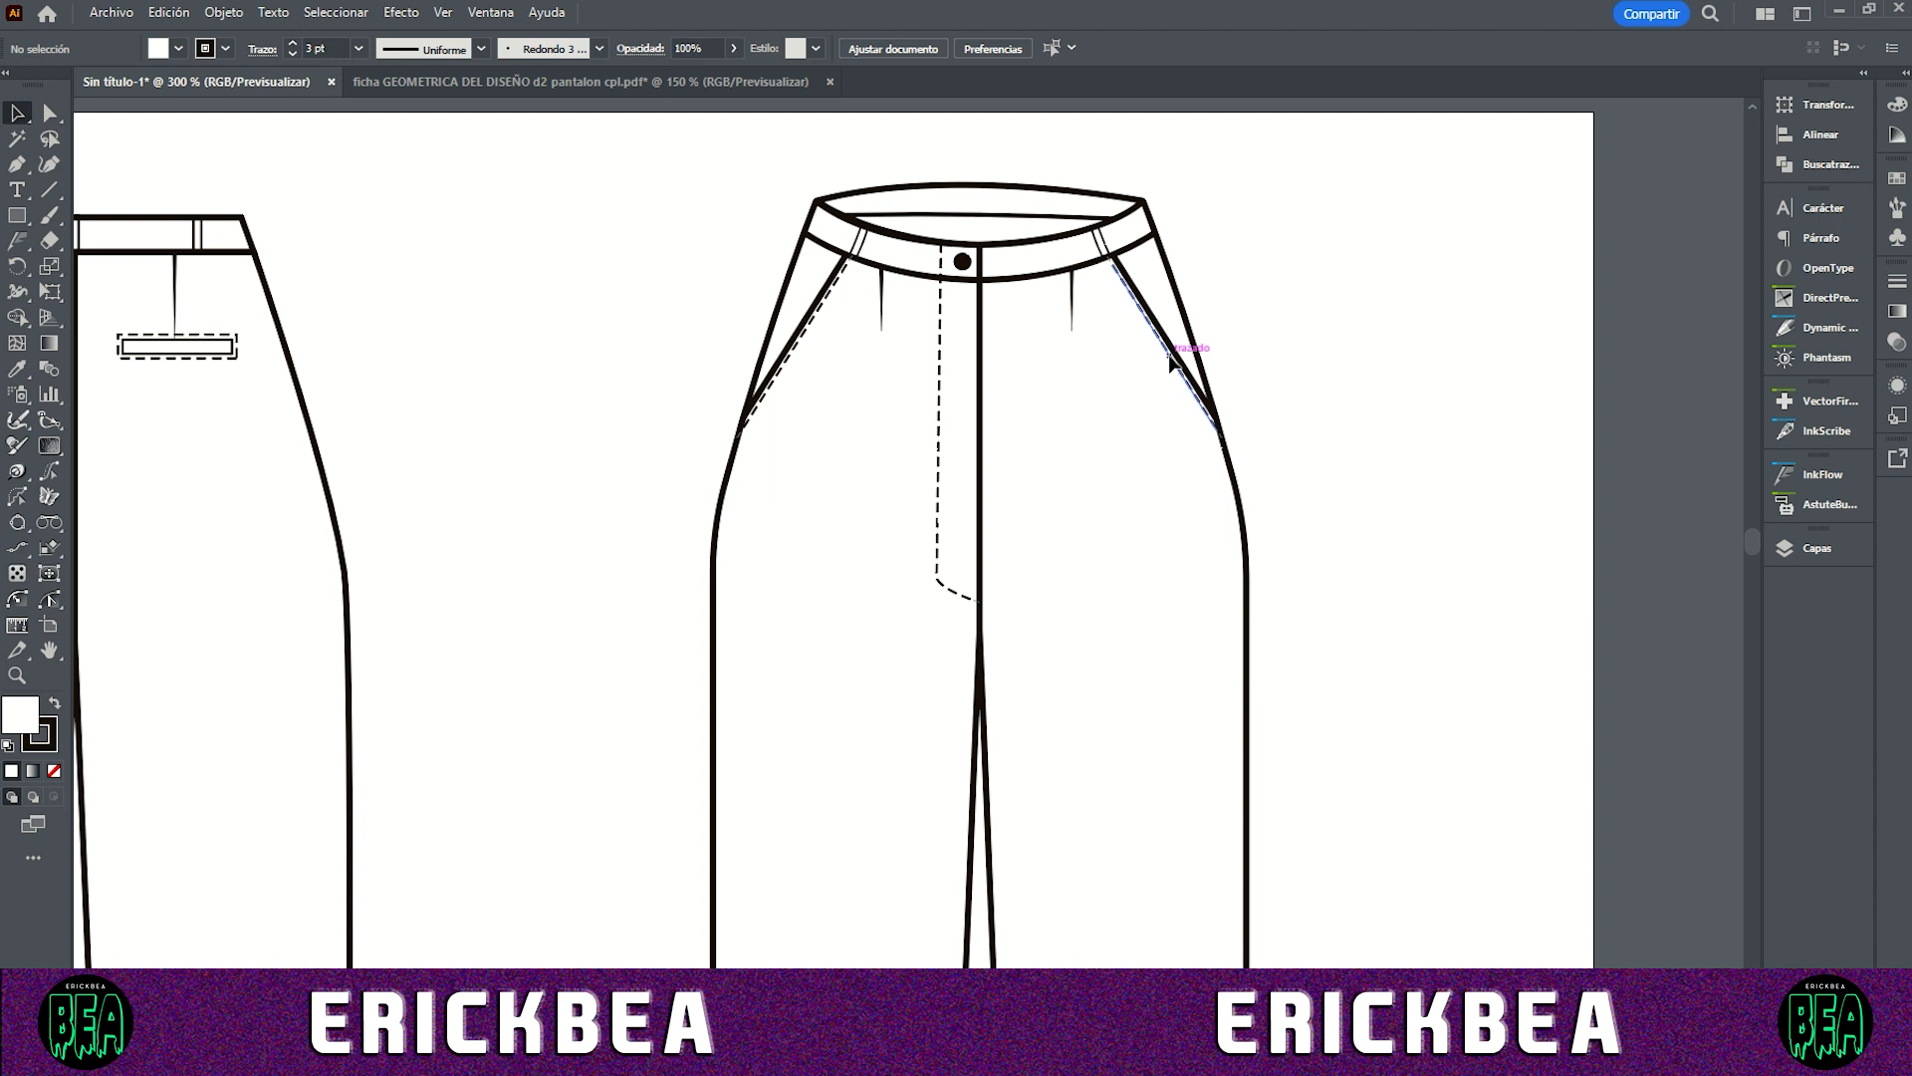
pyautogui.moveTo(1168, 356); pyautogui.dragTo(1161, 356)
pyautogui.scroll(3, 1185, 319)
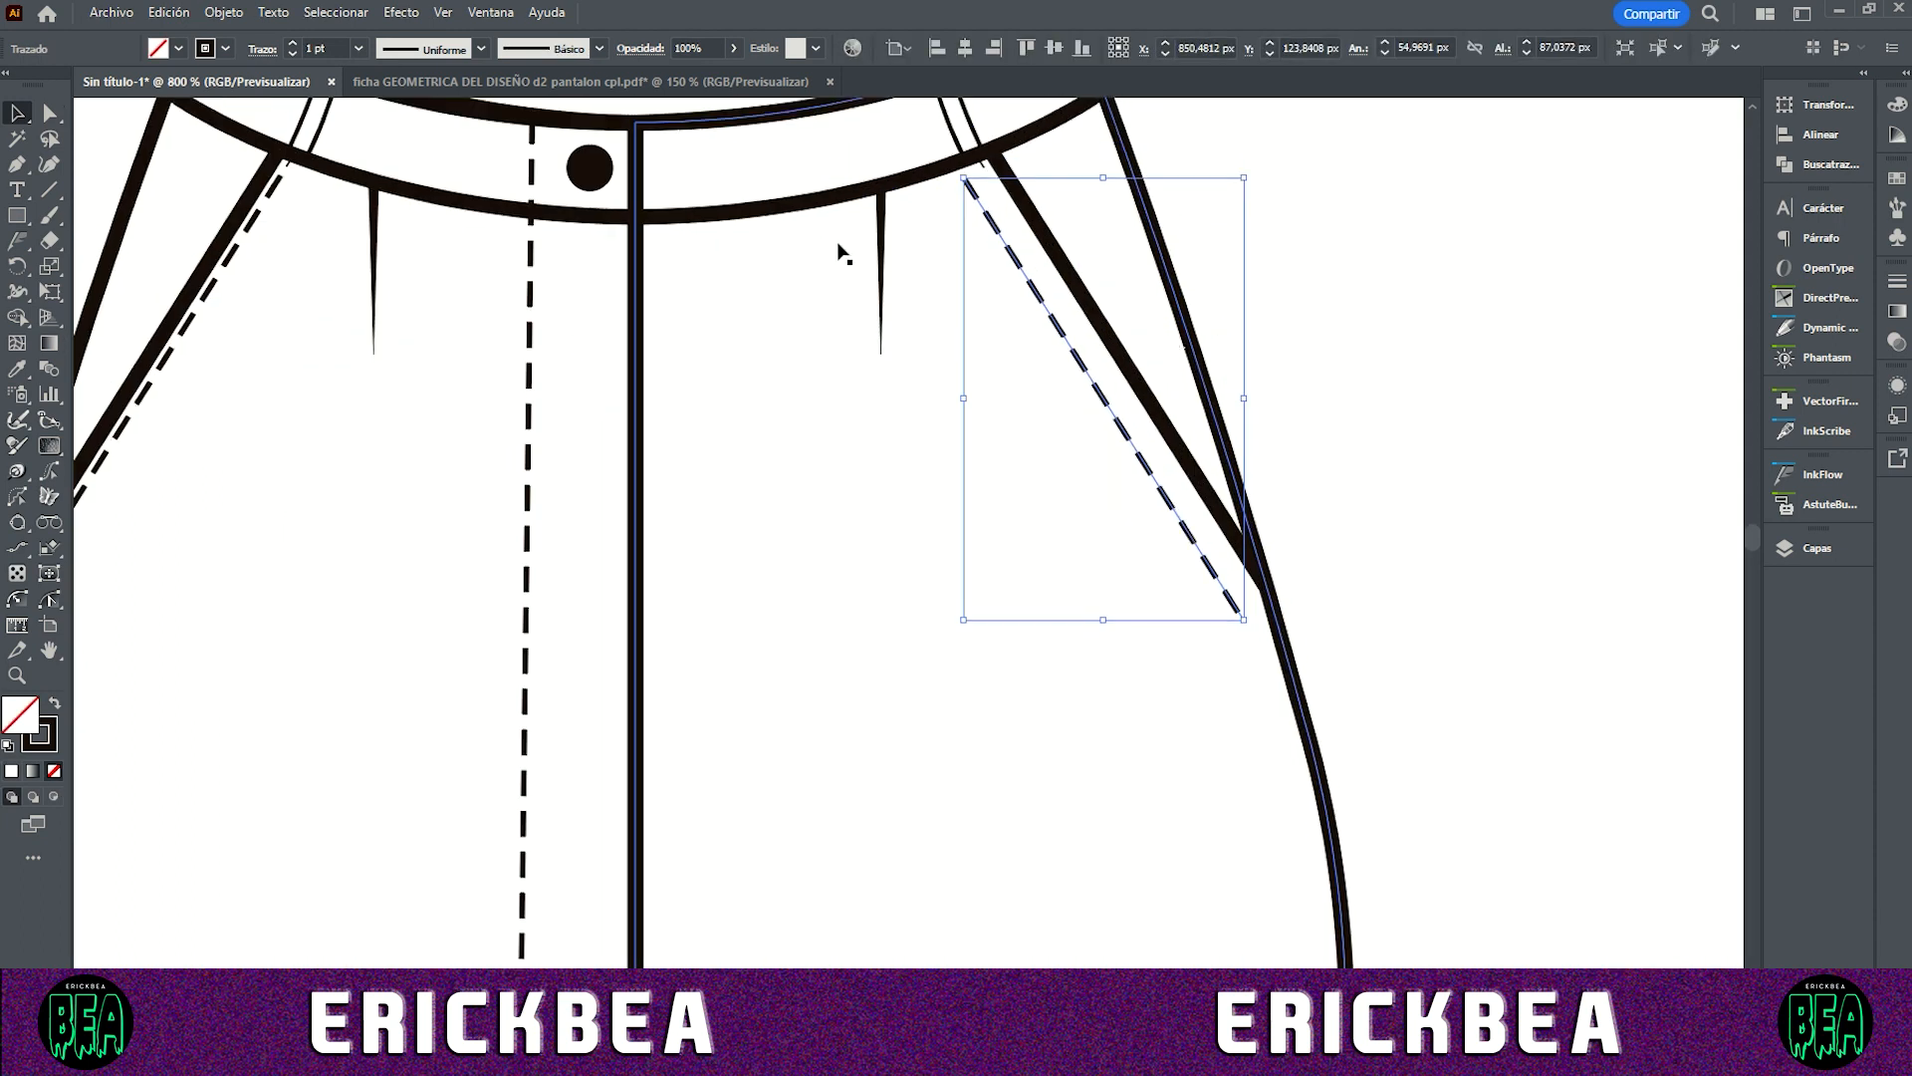
pyautogui.scroll(1, 839, 254)
pyautogui.moveTo(1244, 645); pyautogui.dragTo(1290, 709)
pyautogui.click(922, 548)
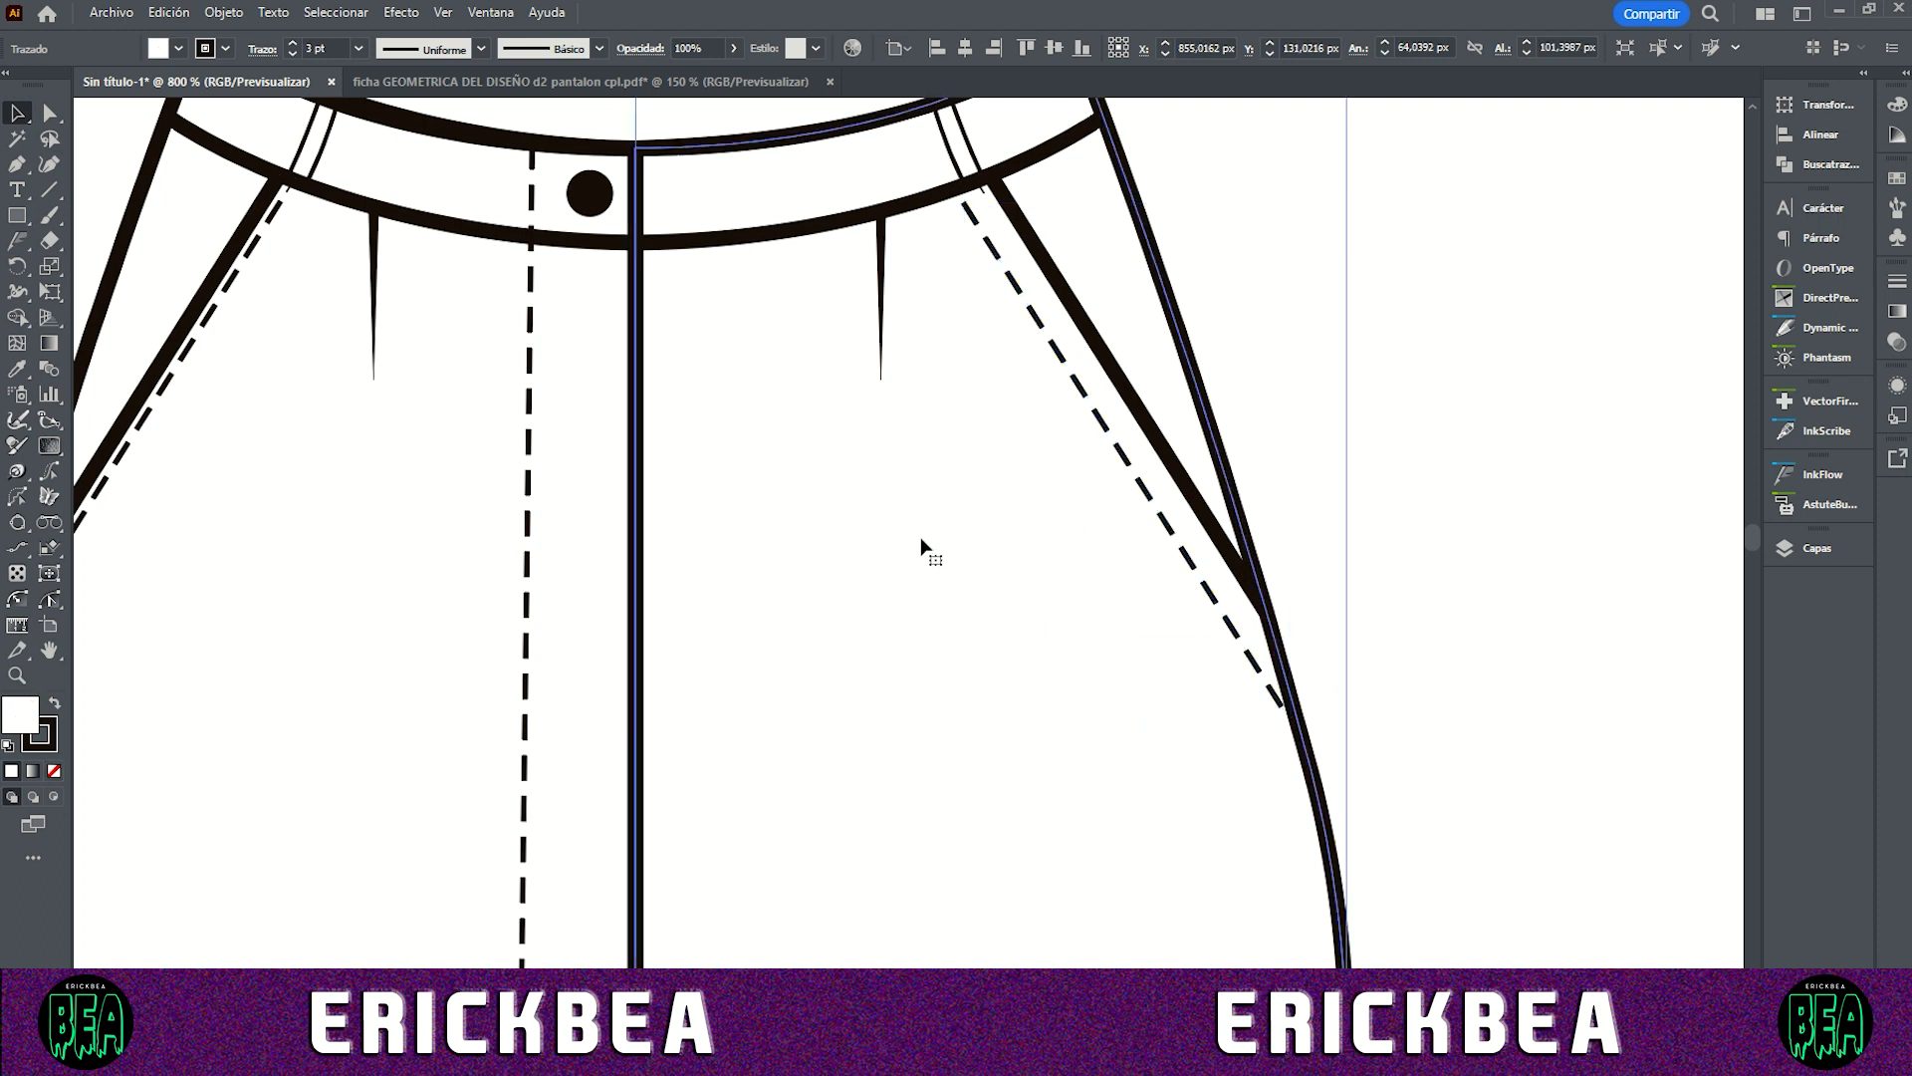
pyautogui.moveTo(1141, 484); pyautogui.dragTo(1141, 482)
pyautogui.click(990, 244)
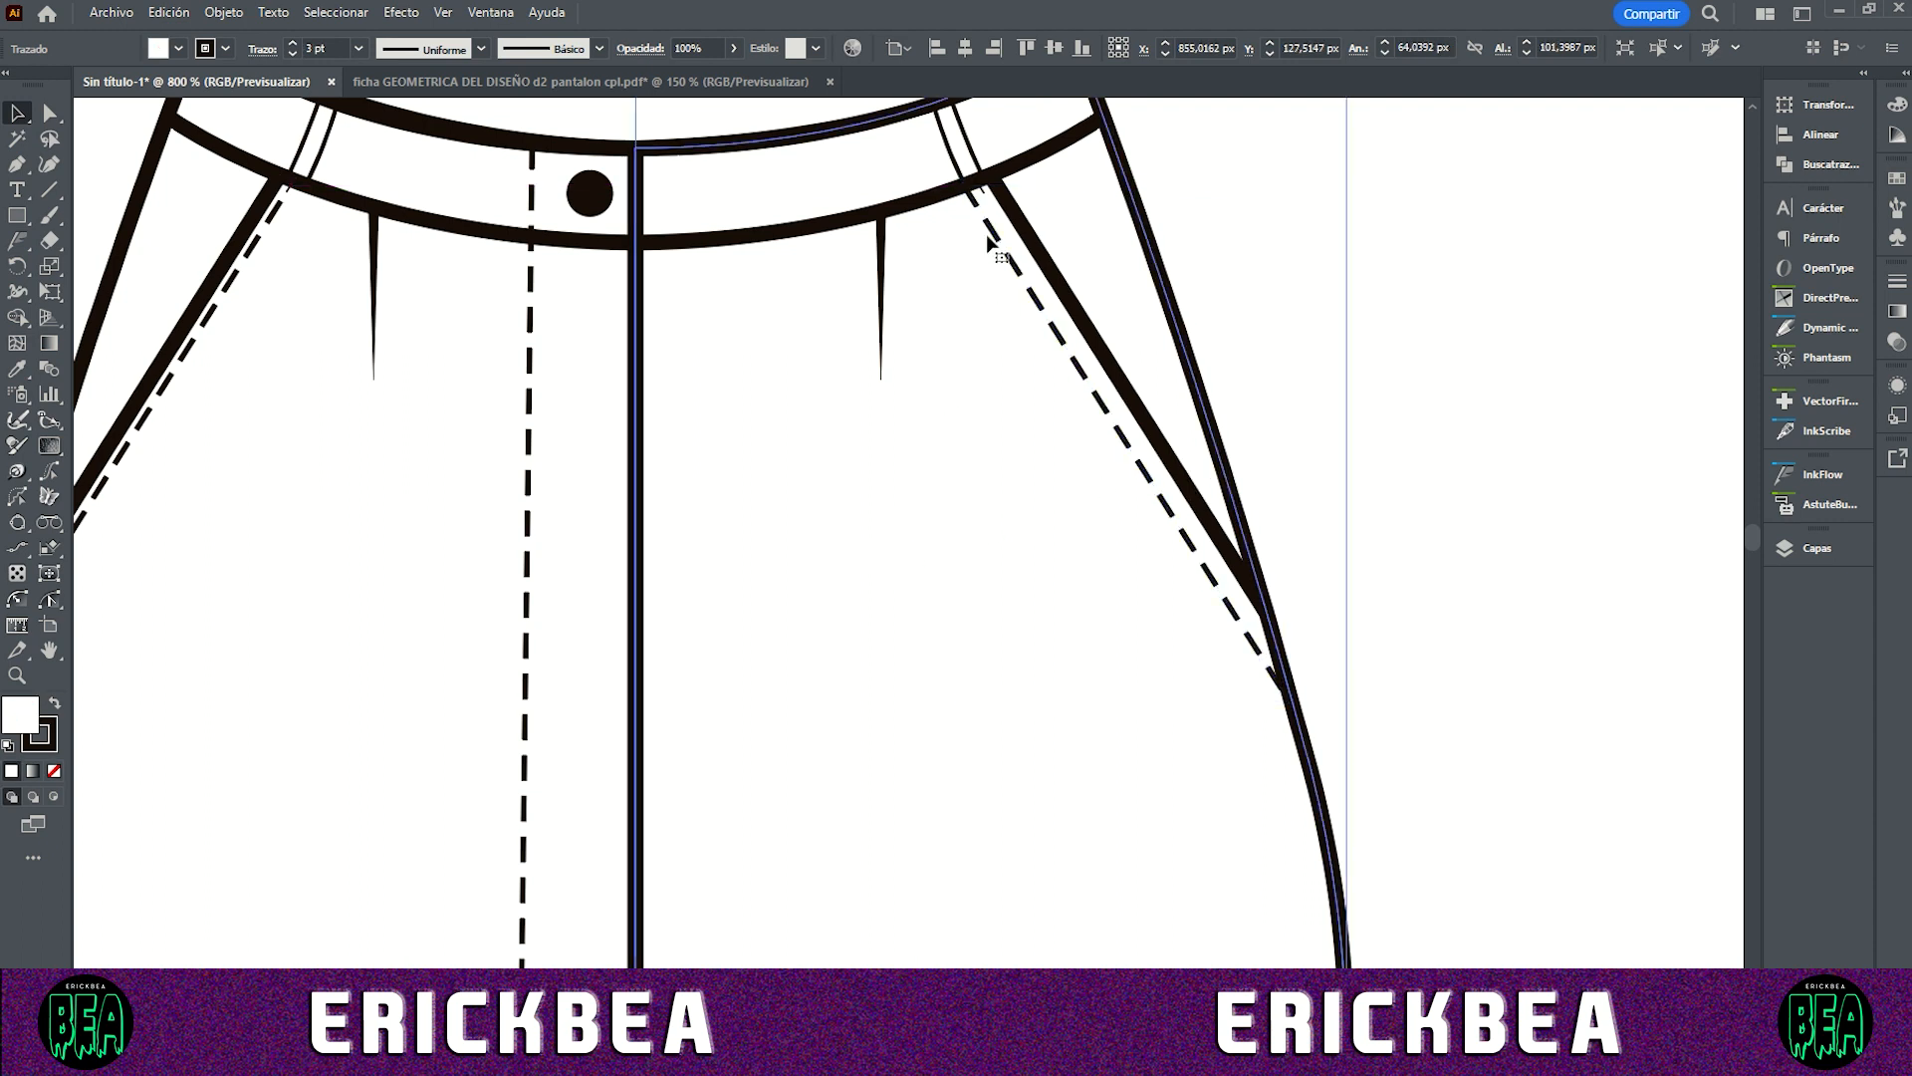
pyautogui.click(985, 193)
pyautogui.press('Delete')
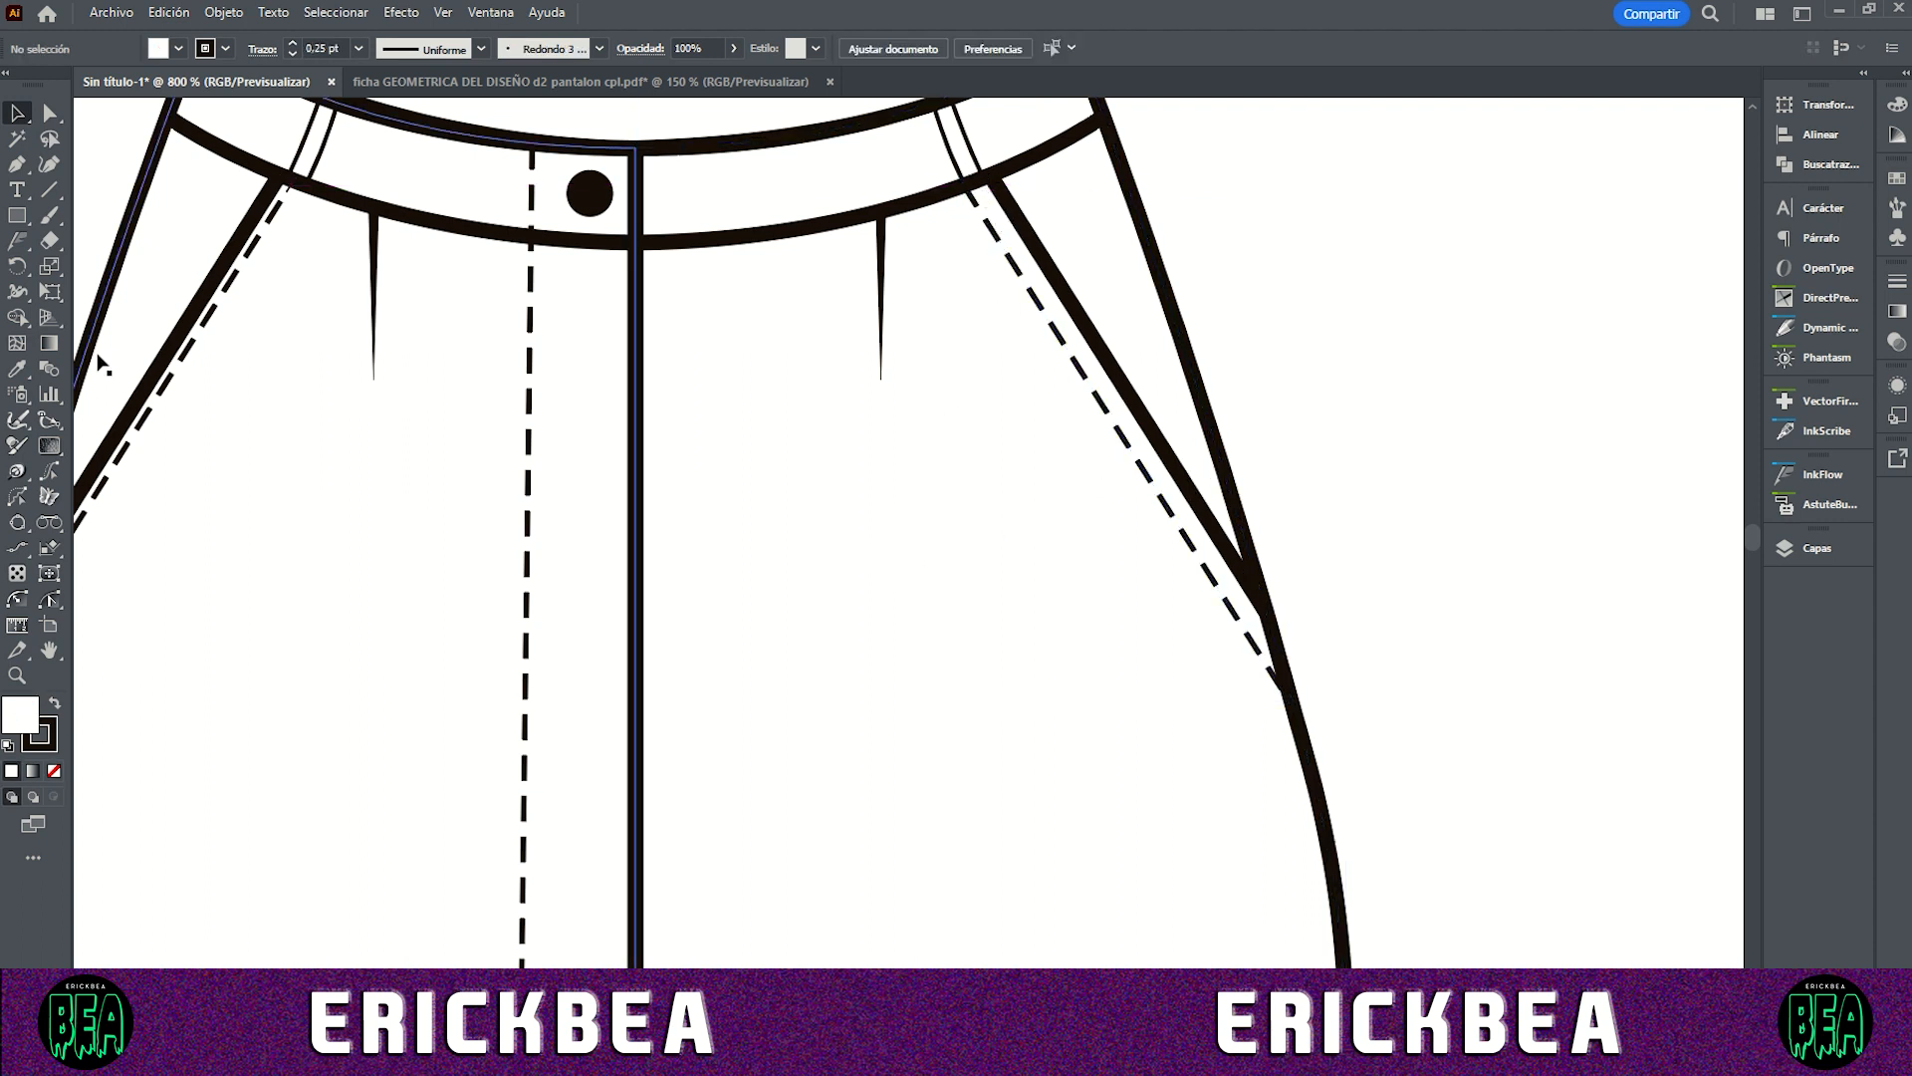
# Step: Extend the left front pocket's stitch line to the waistband and copy the fly stitching's style onto both pocket stitch lines with the Eyedropper
pyautogui.click(275, 219)
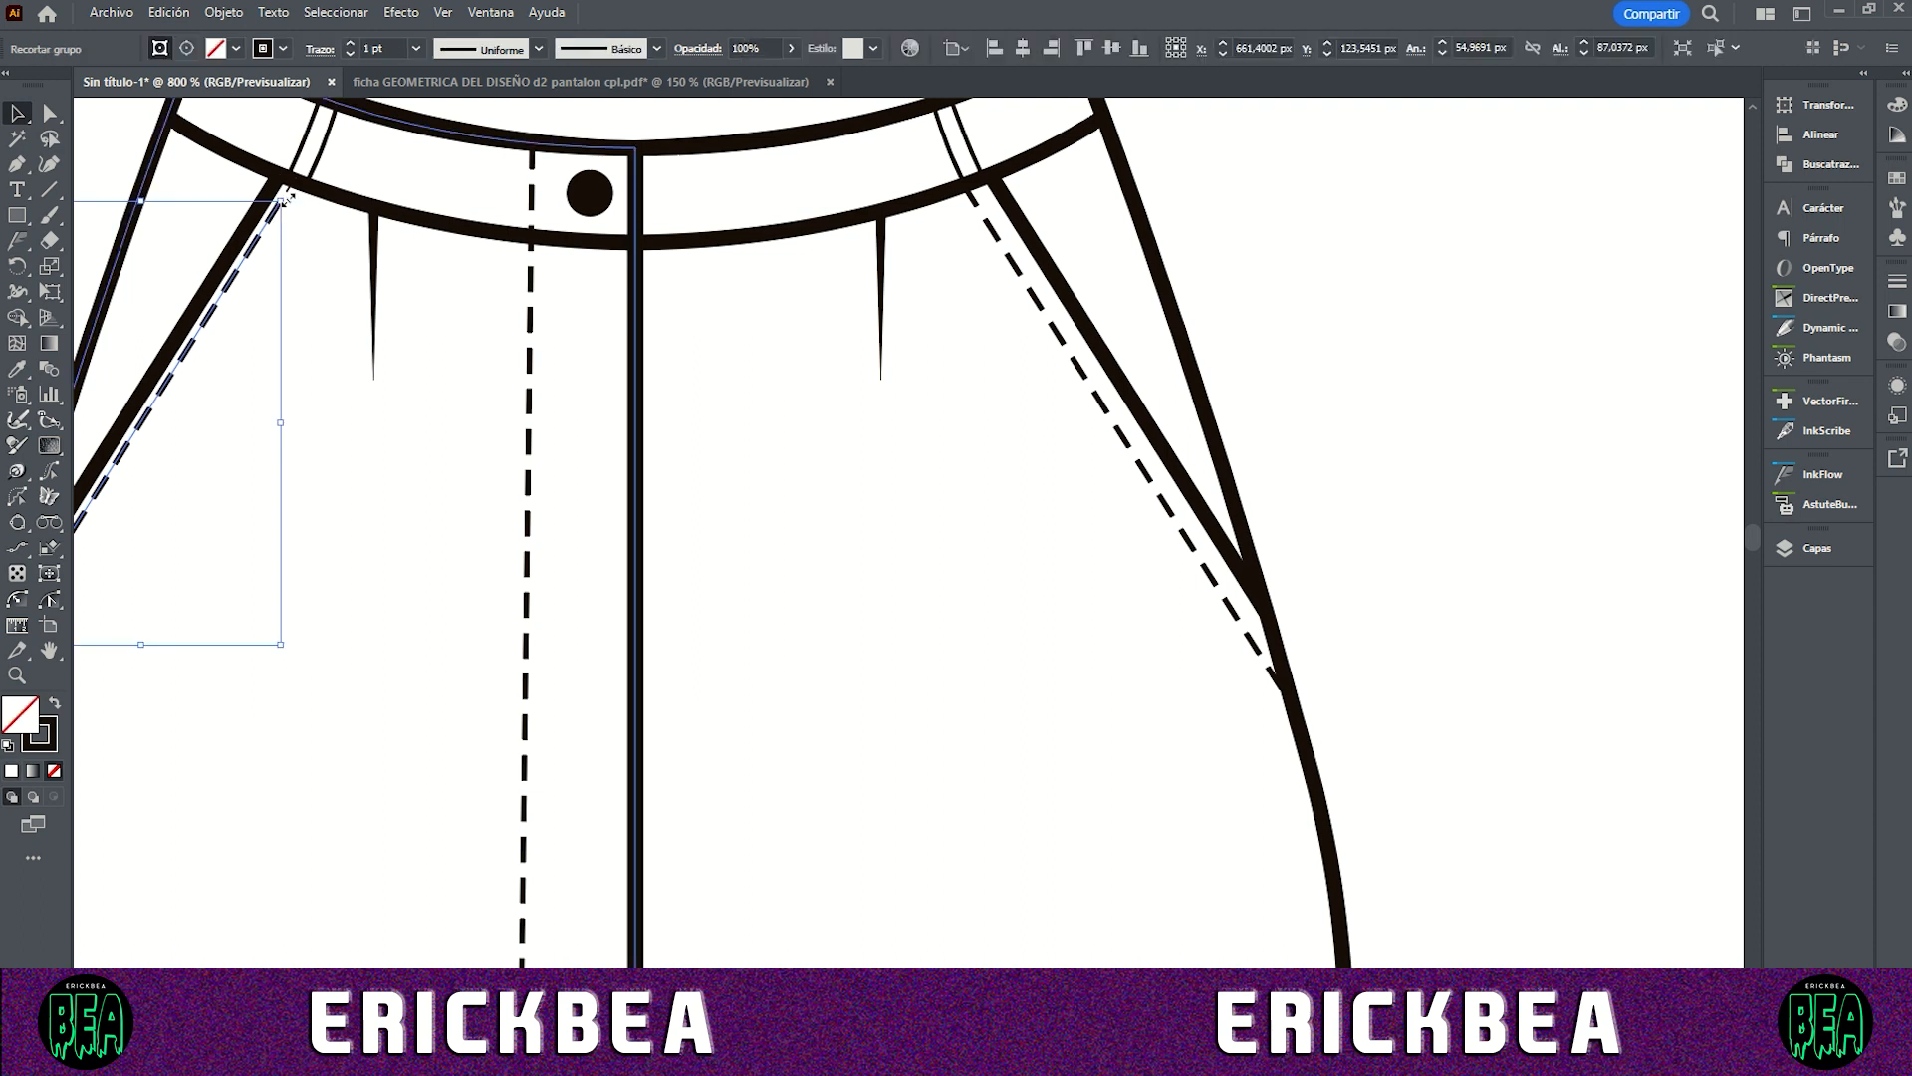
pyautogui.moveTo(183, 350); pyautogui.dragTo(199, 356)
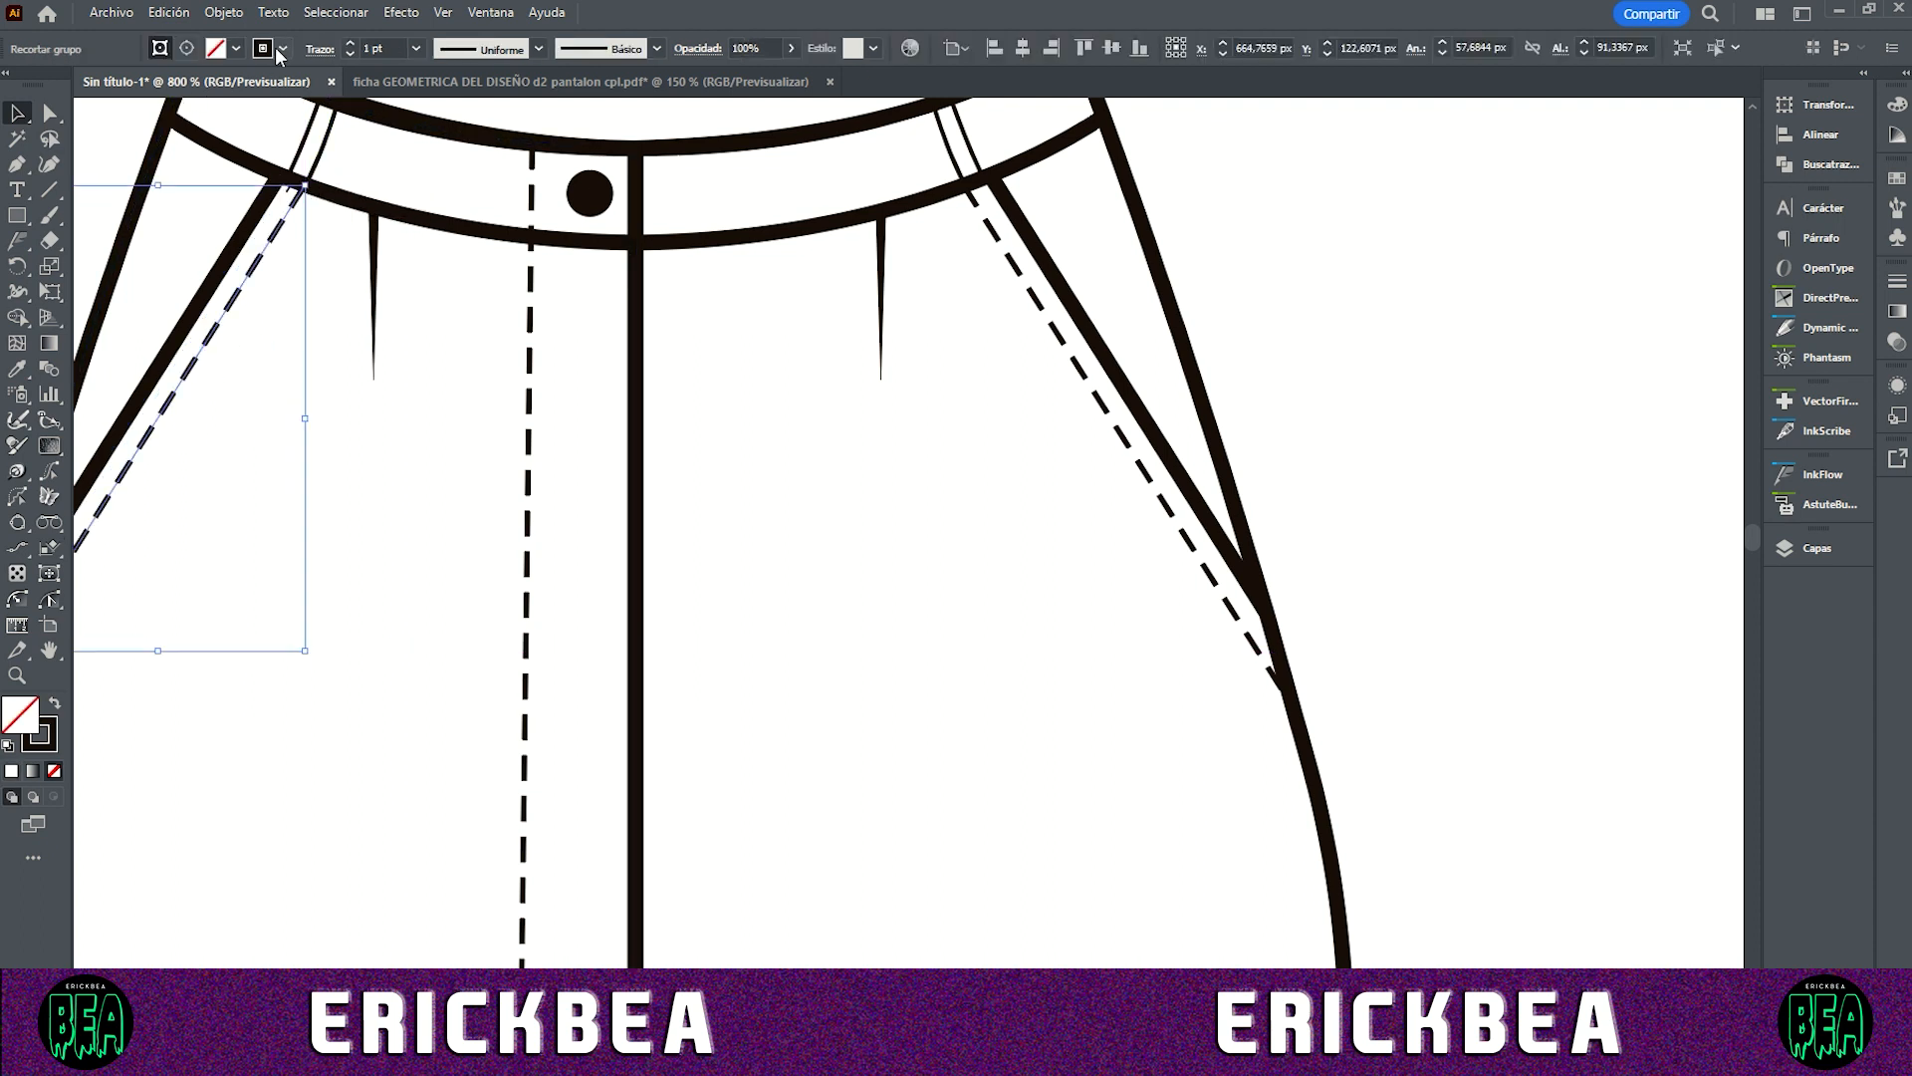
pyautogui.keyDown('shift'); pyautogui.click(1021, 280); pyautogui.keyUp('shift')
pyautogui.press('i')
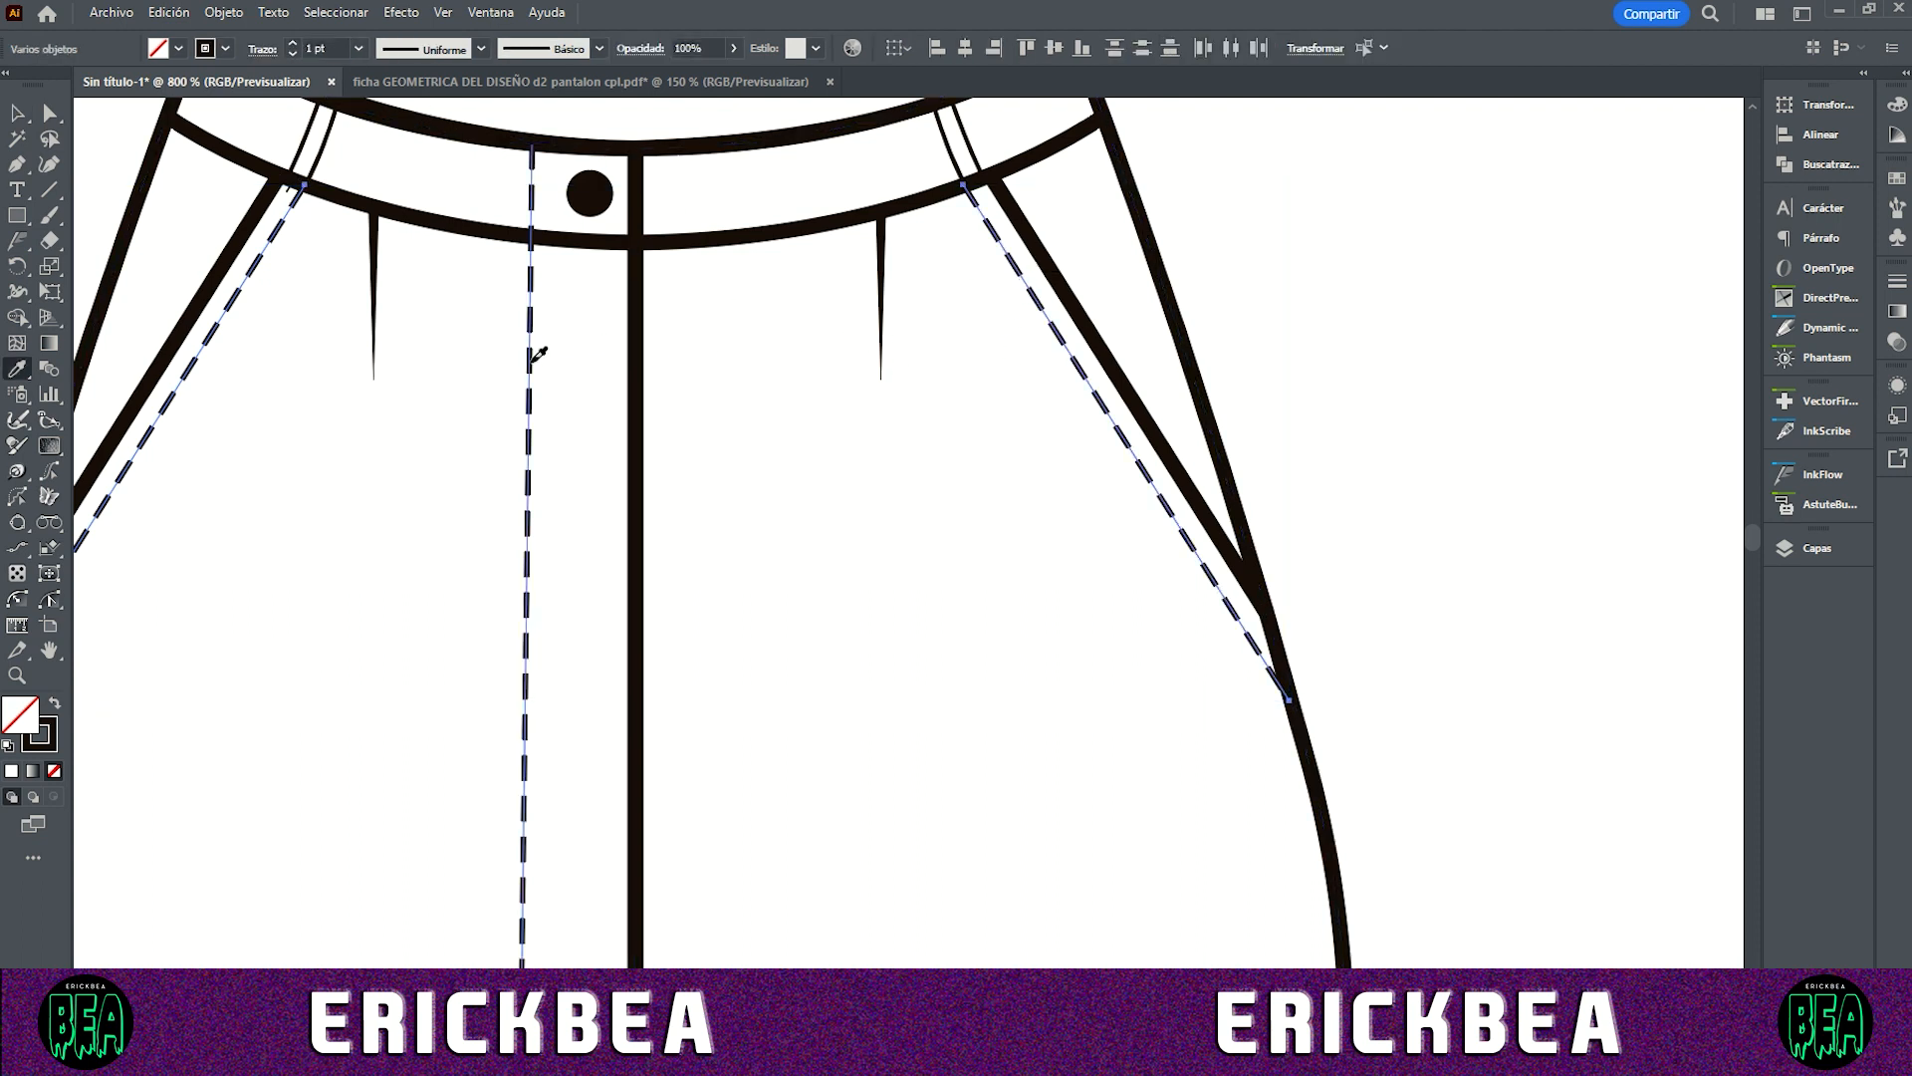
pyautogui.click(508, 366)
pyautogui.press('v')
pyautogui.click(322, 816)
pyautogui.click(269, 607)
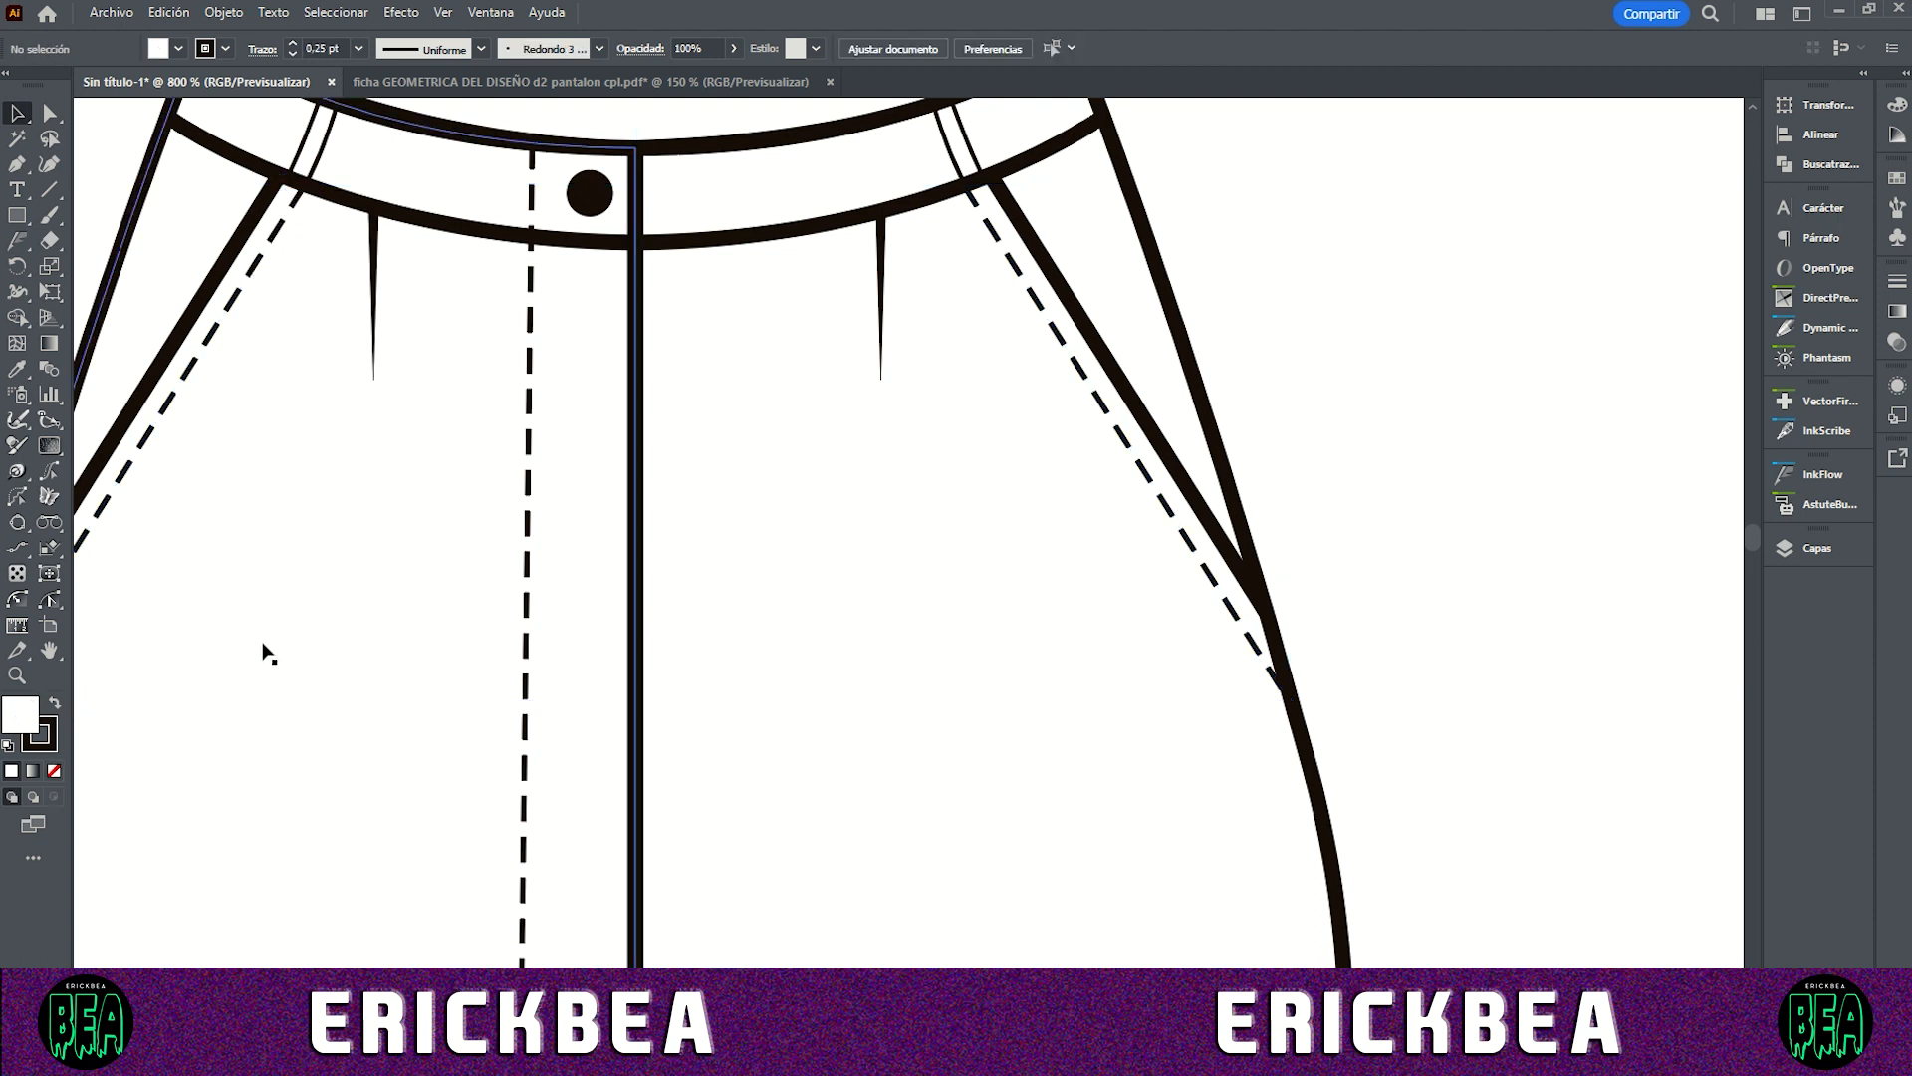
# Step: Extend the lower end of the left front pocket's dashed stitch line to the side seam
pyautogui.scroll(-3, 264, 672)
pyautogui.scroll(4, 130, 675)
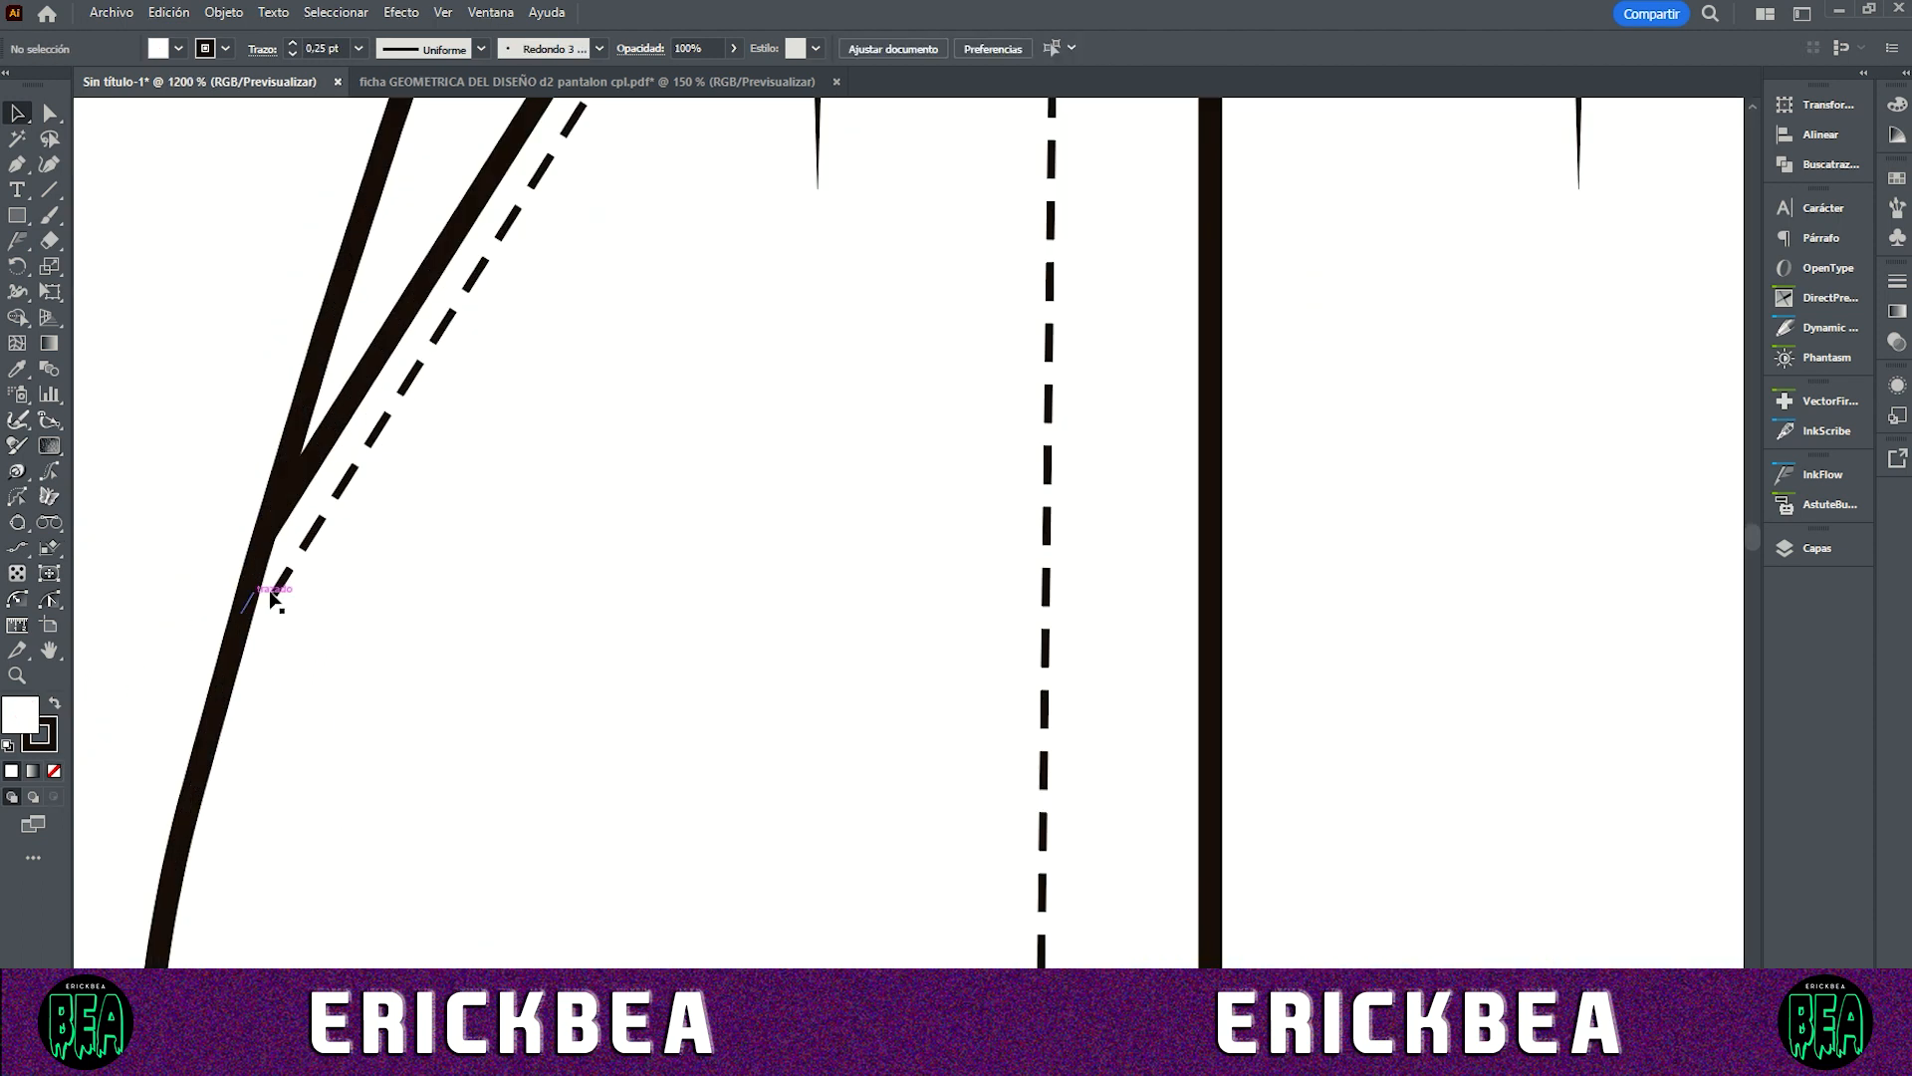
pyautogui.click(283, 585)
pyautogui.moveTo(283, 589); pyautogui.dragTo(245, 630)
pyautogui.click(348, 747)
pyautogui.scroll(-3, 538, 737)
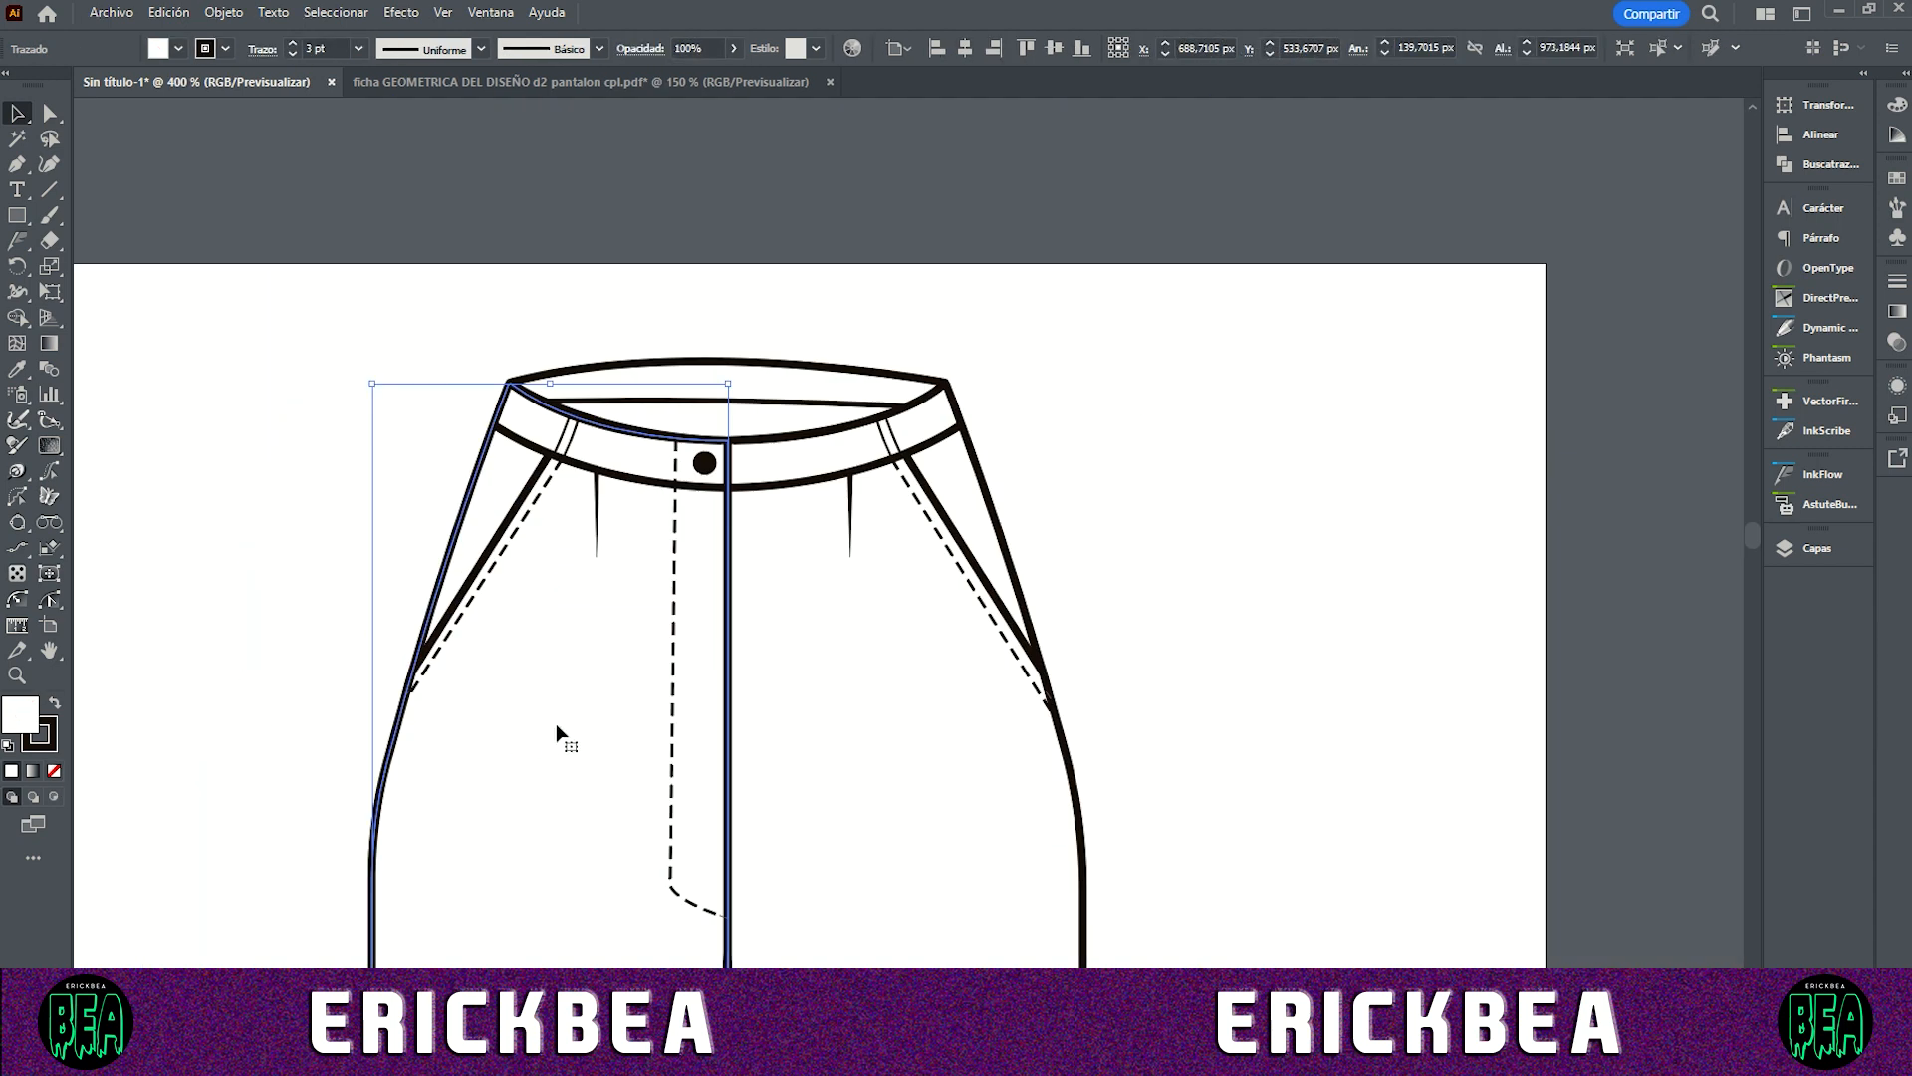
# Step: Set the stroke of the two front belt loops to 3 pt with round caps
pyautogui.click(890, 438)
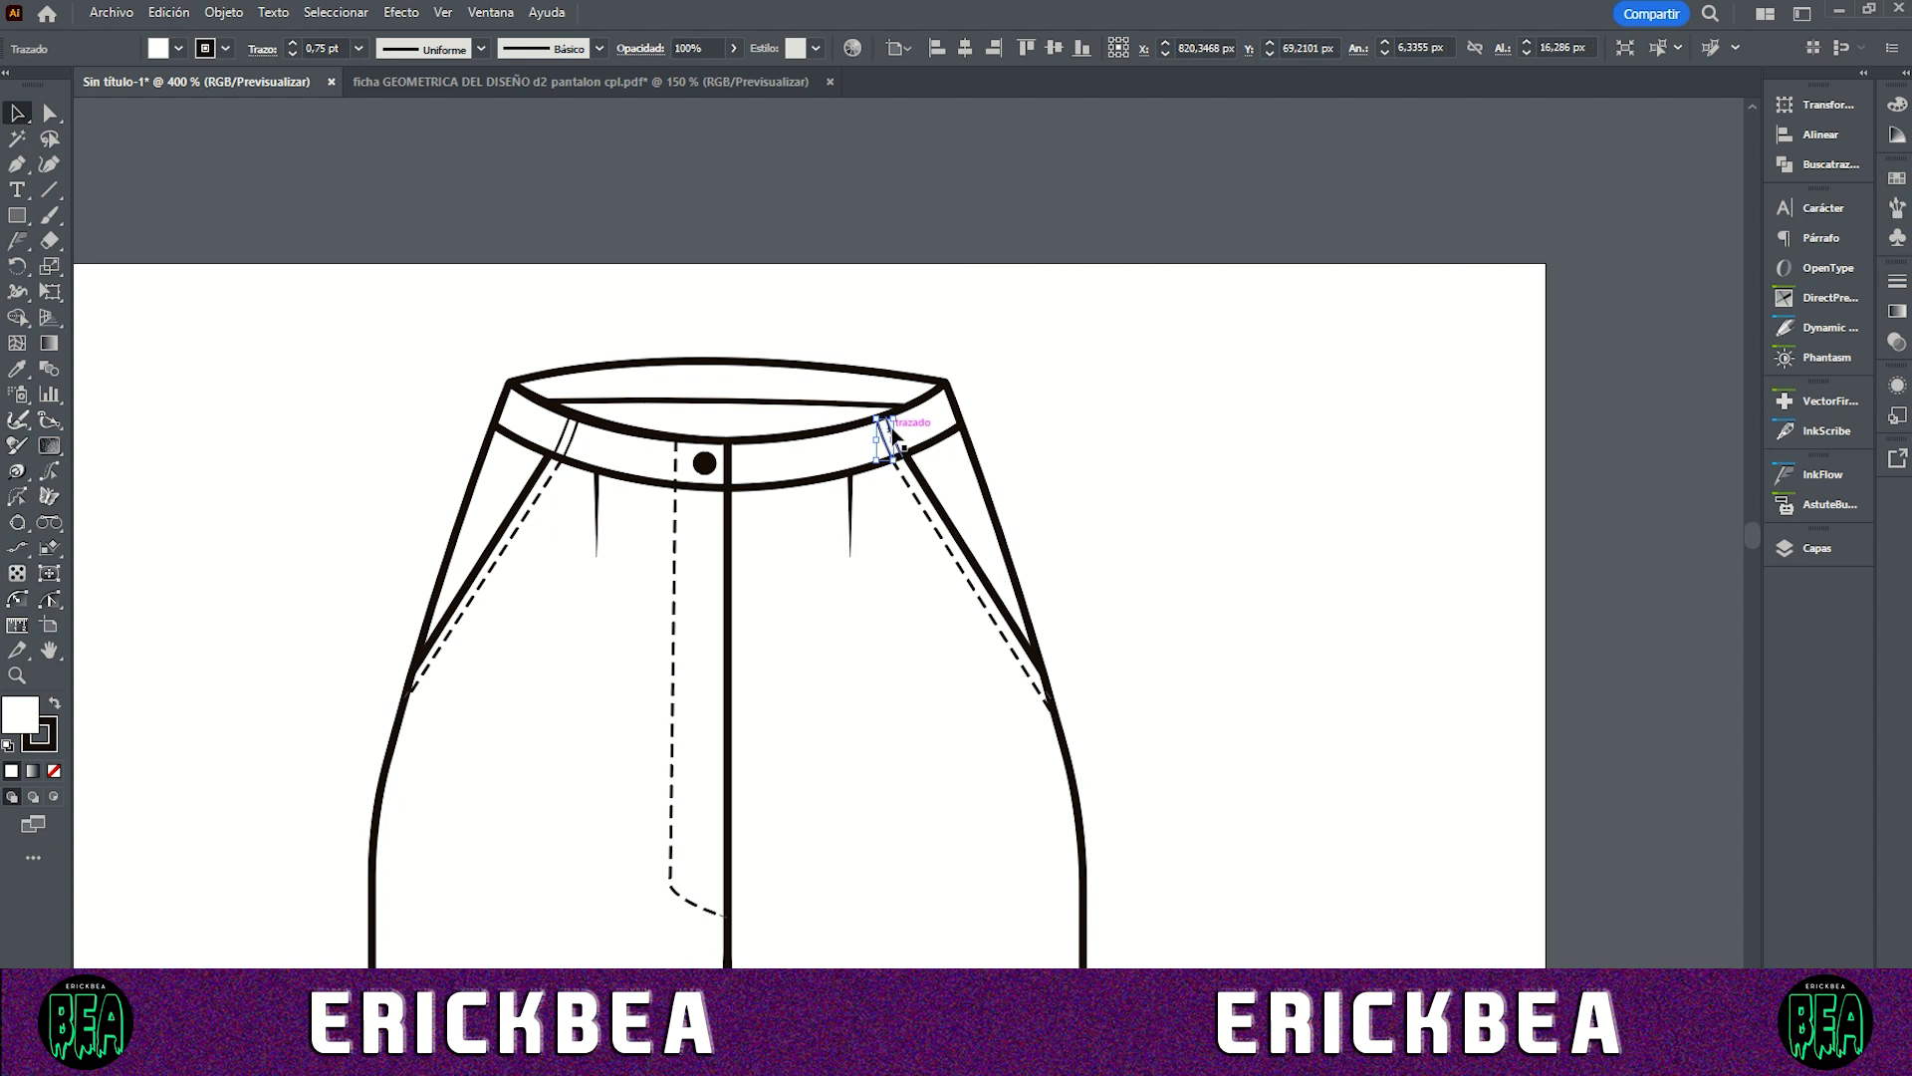
pyautogui.keyDown('shift'); pyautogui.click(568, 447); pyautogui.keyUp('shift')
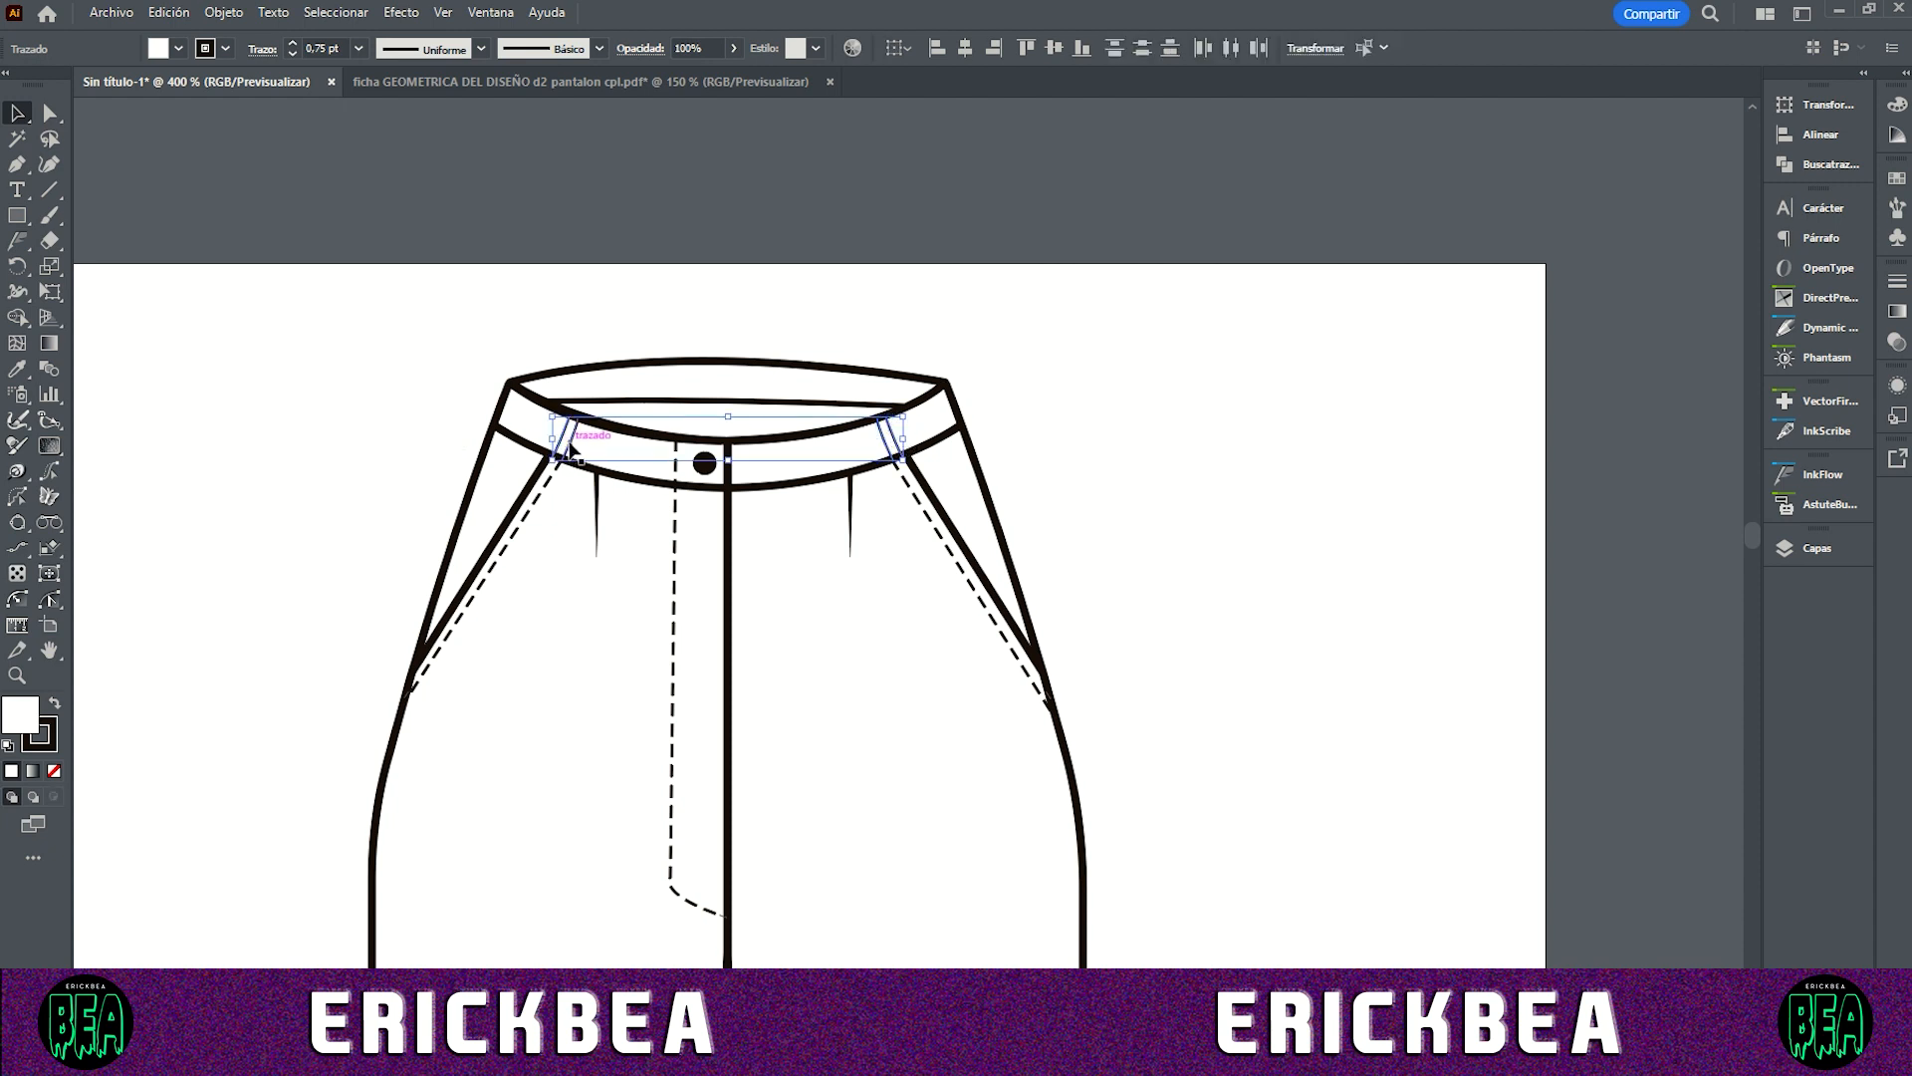
pyautogui.click(292, 43)
pyautogui.click(292, 43)
pyautogui.click(293, 43)
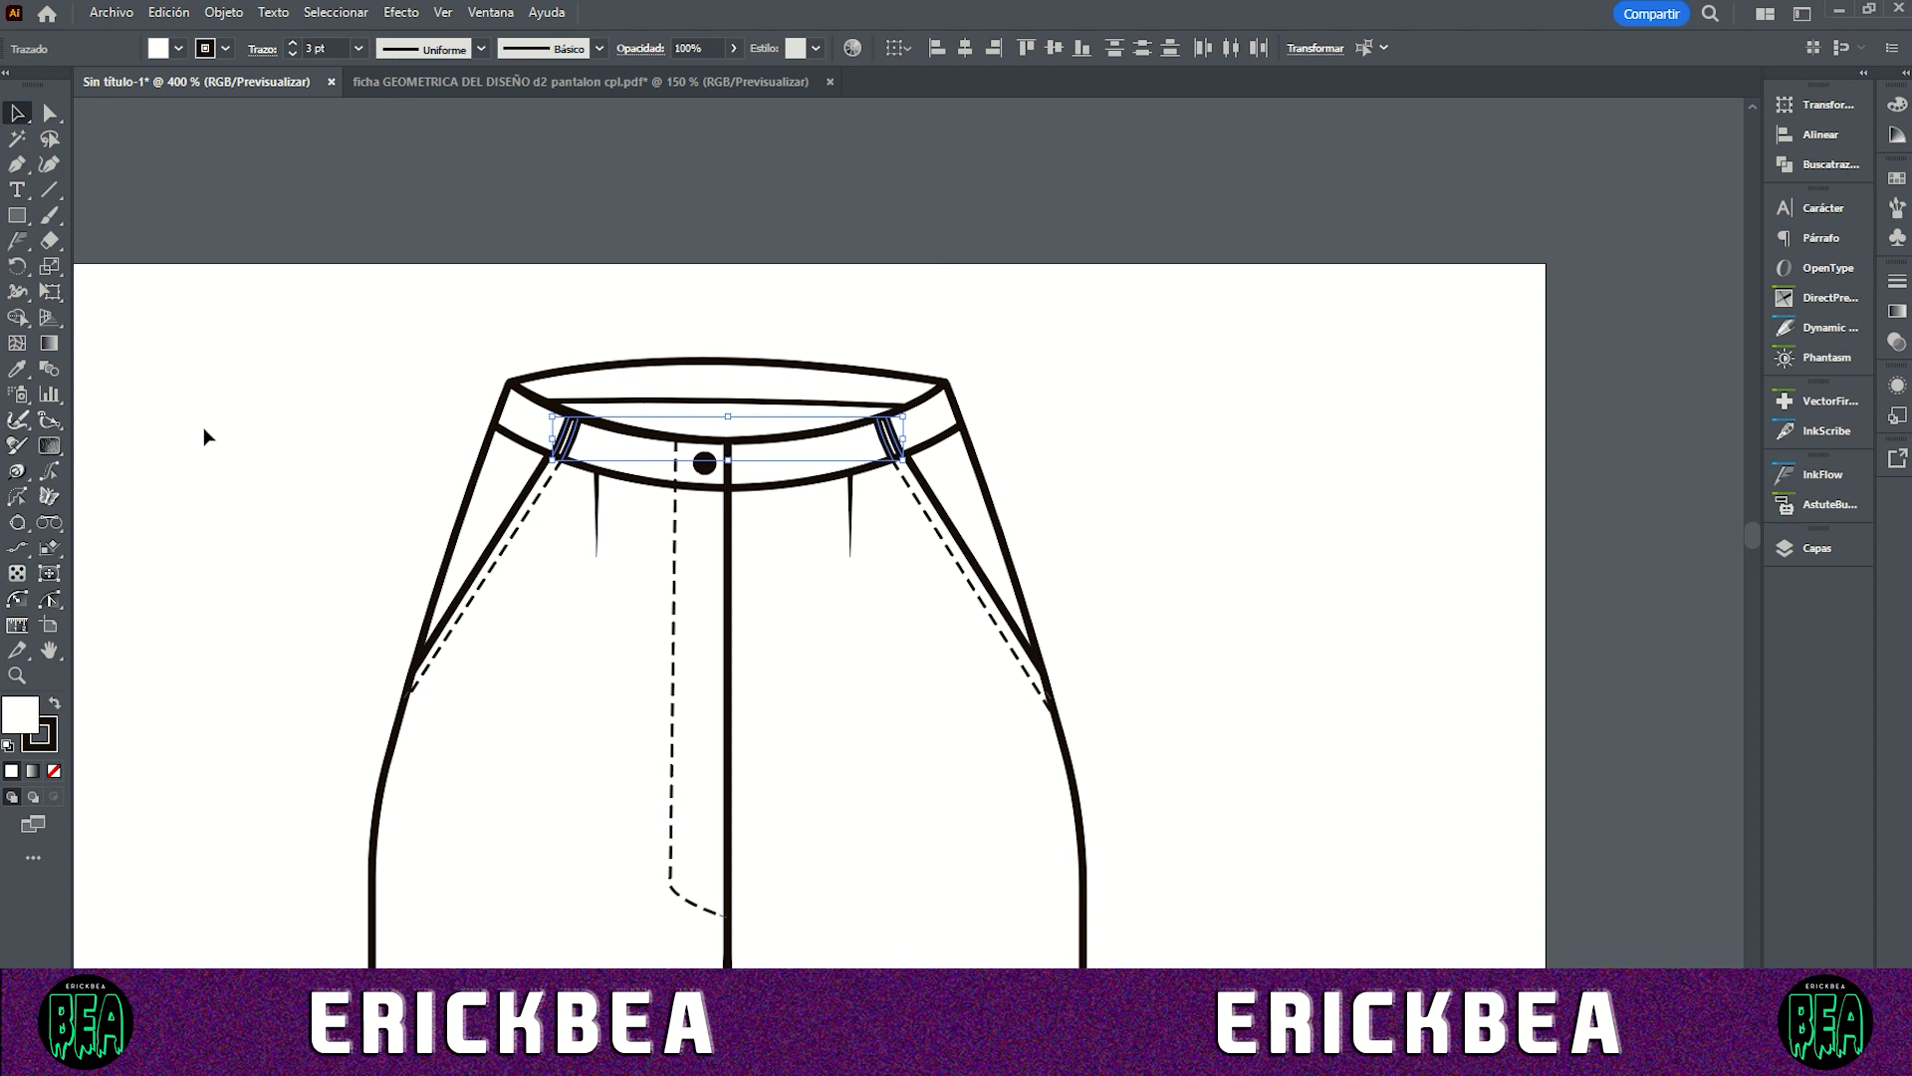
pyautogui.click(262, 50)
pyautogui.click(140, 130)
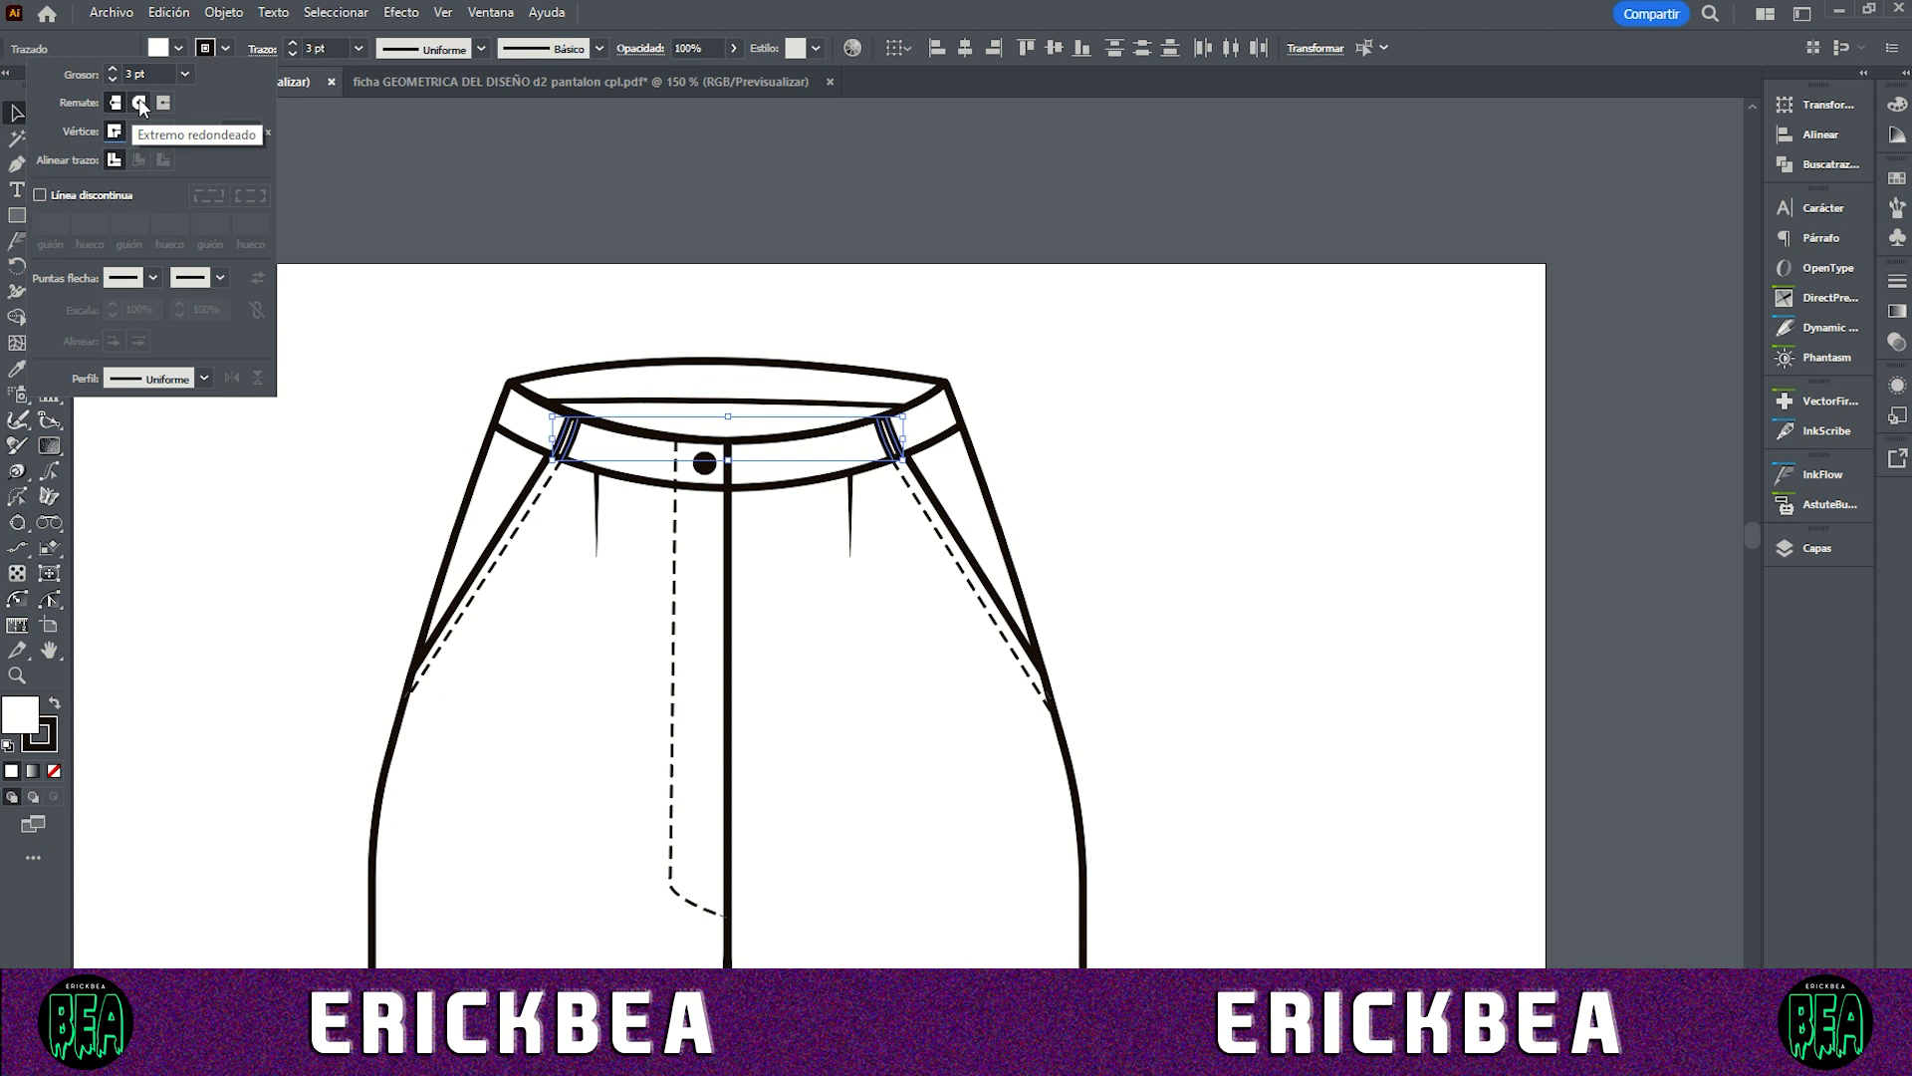
pyautogui.click(165, 102)
pyautogui.click(137, 103)
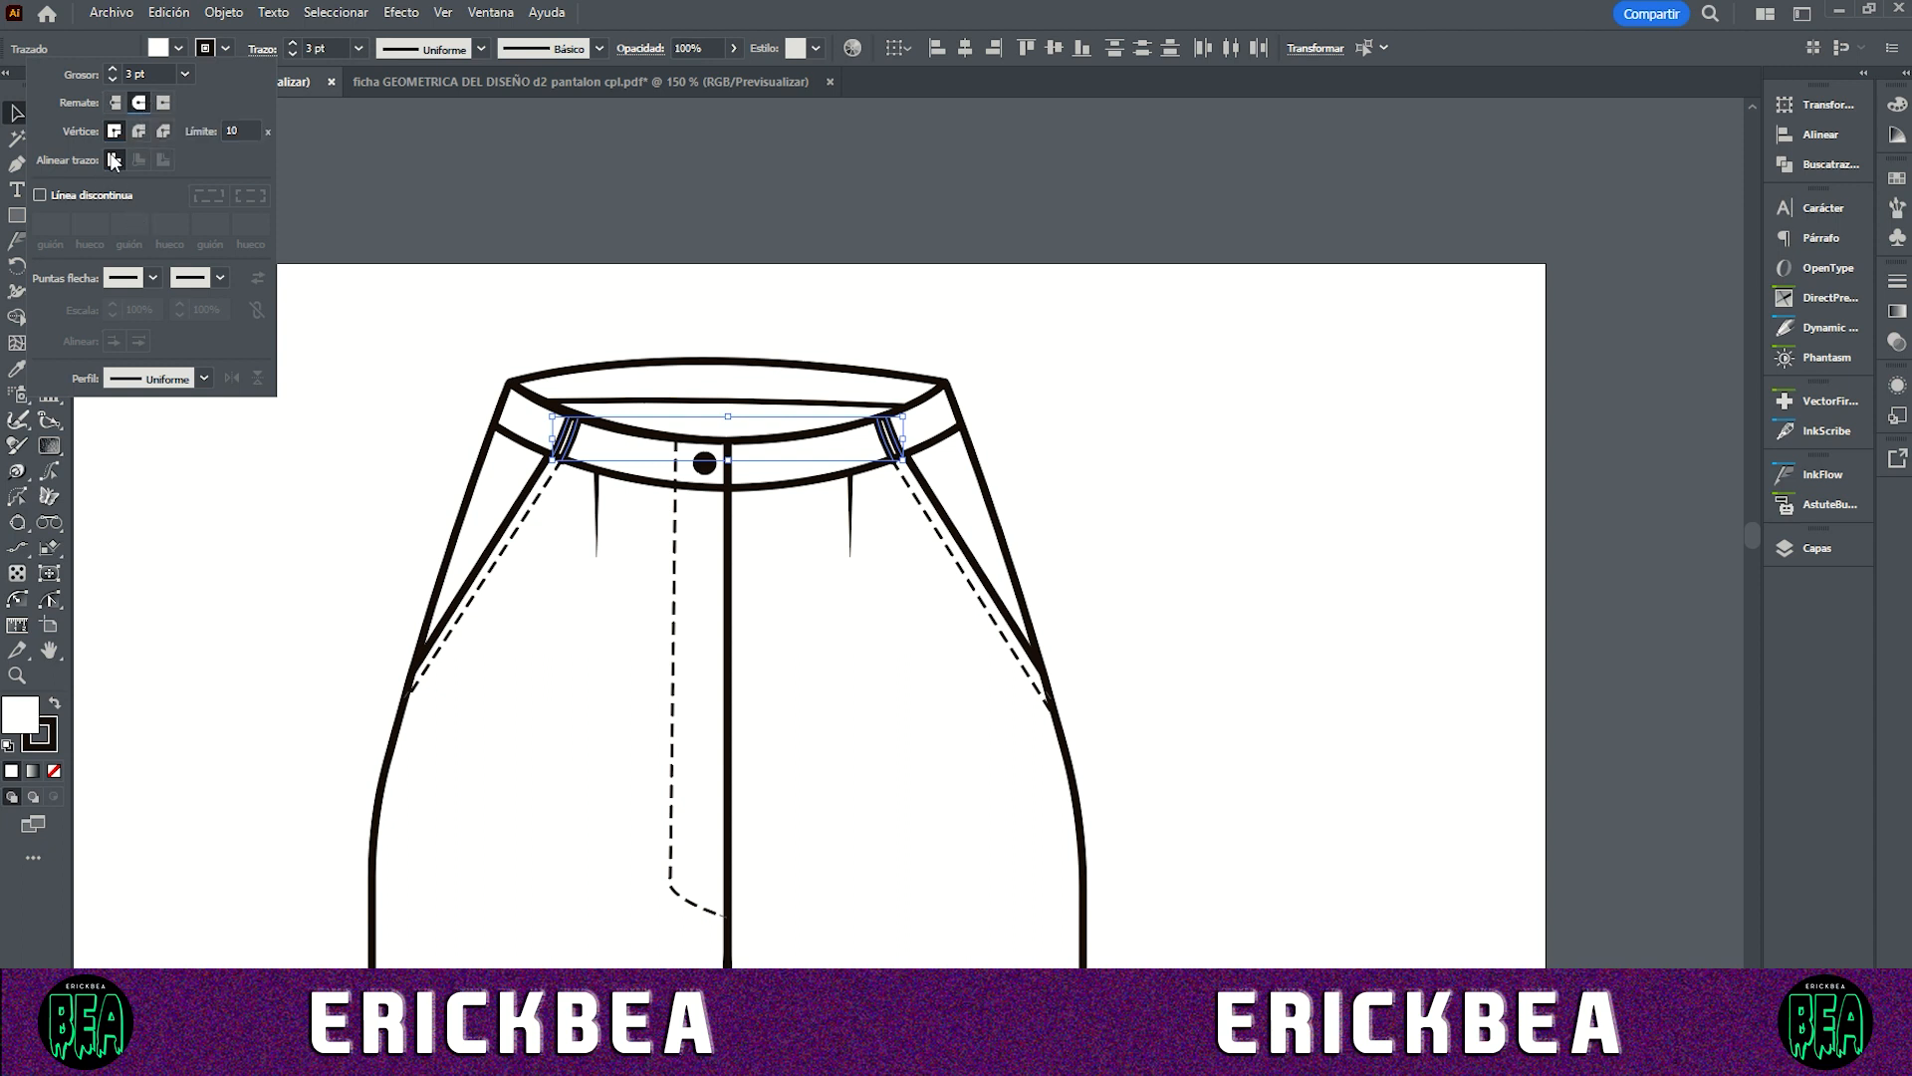
pyautogui.click(310, 434)
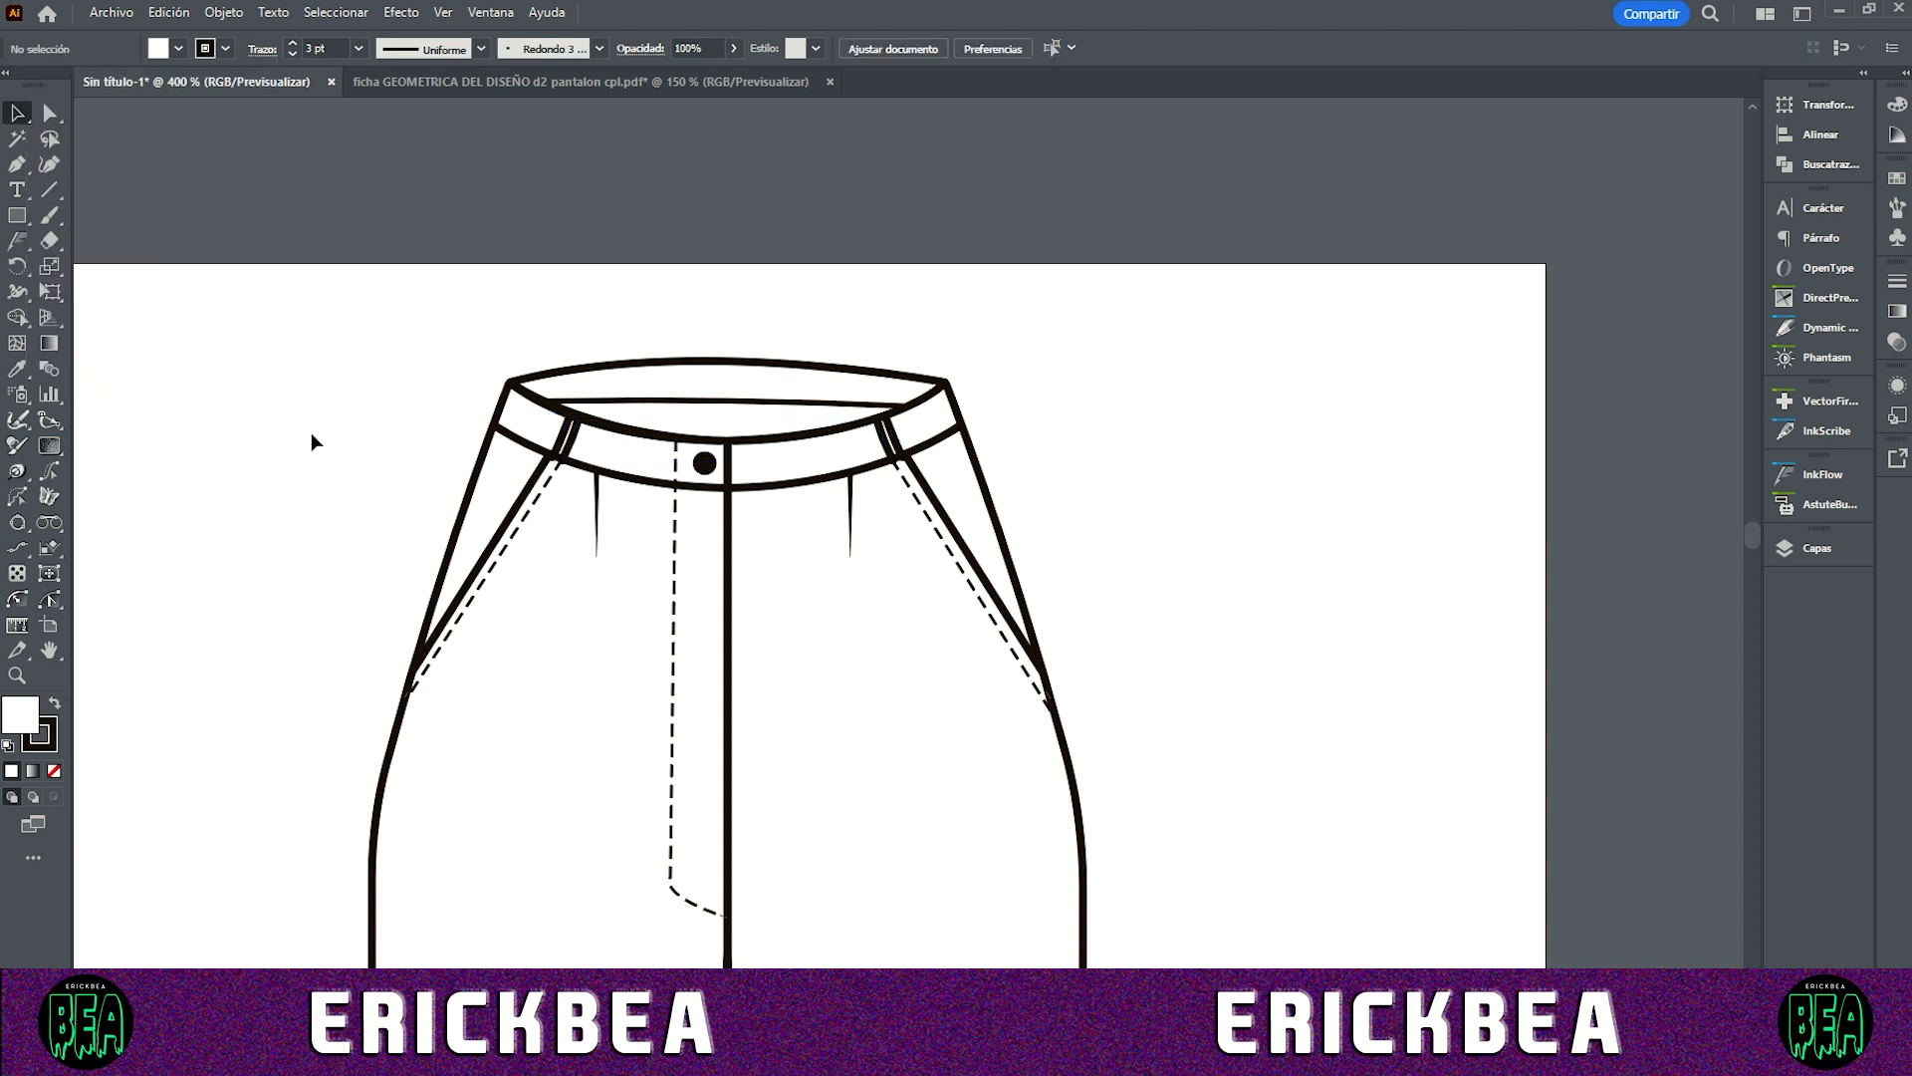
# Step: Set the stroke of both front belt loops to 2 pt
pyautogui.click(561, 444)
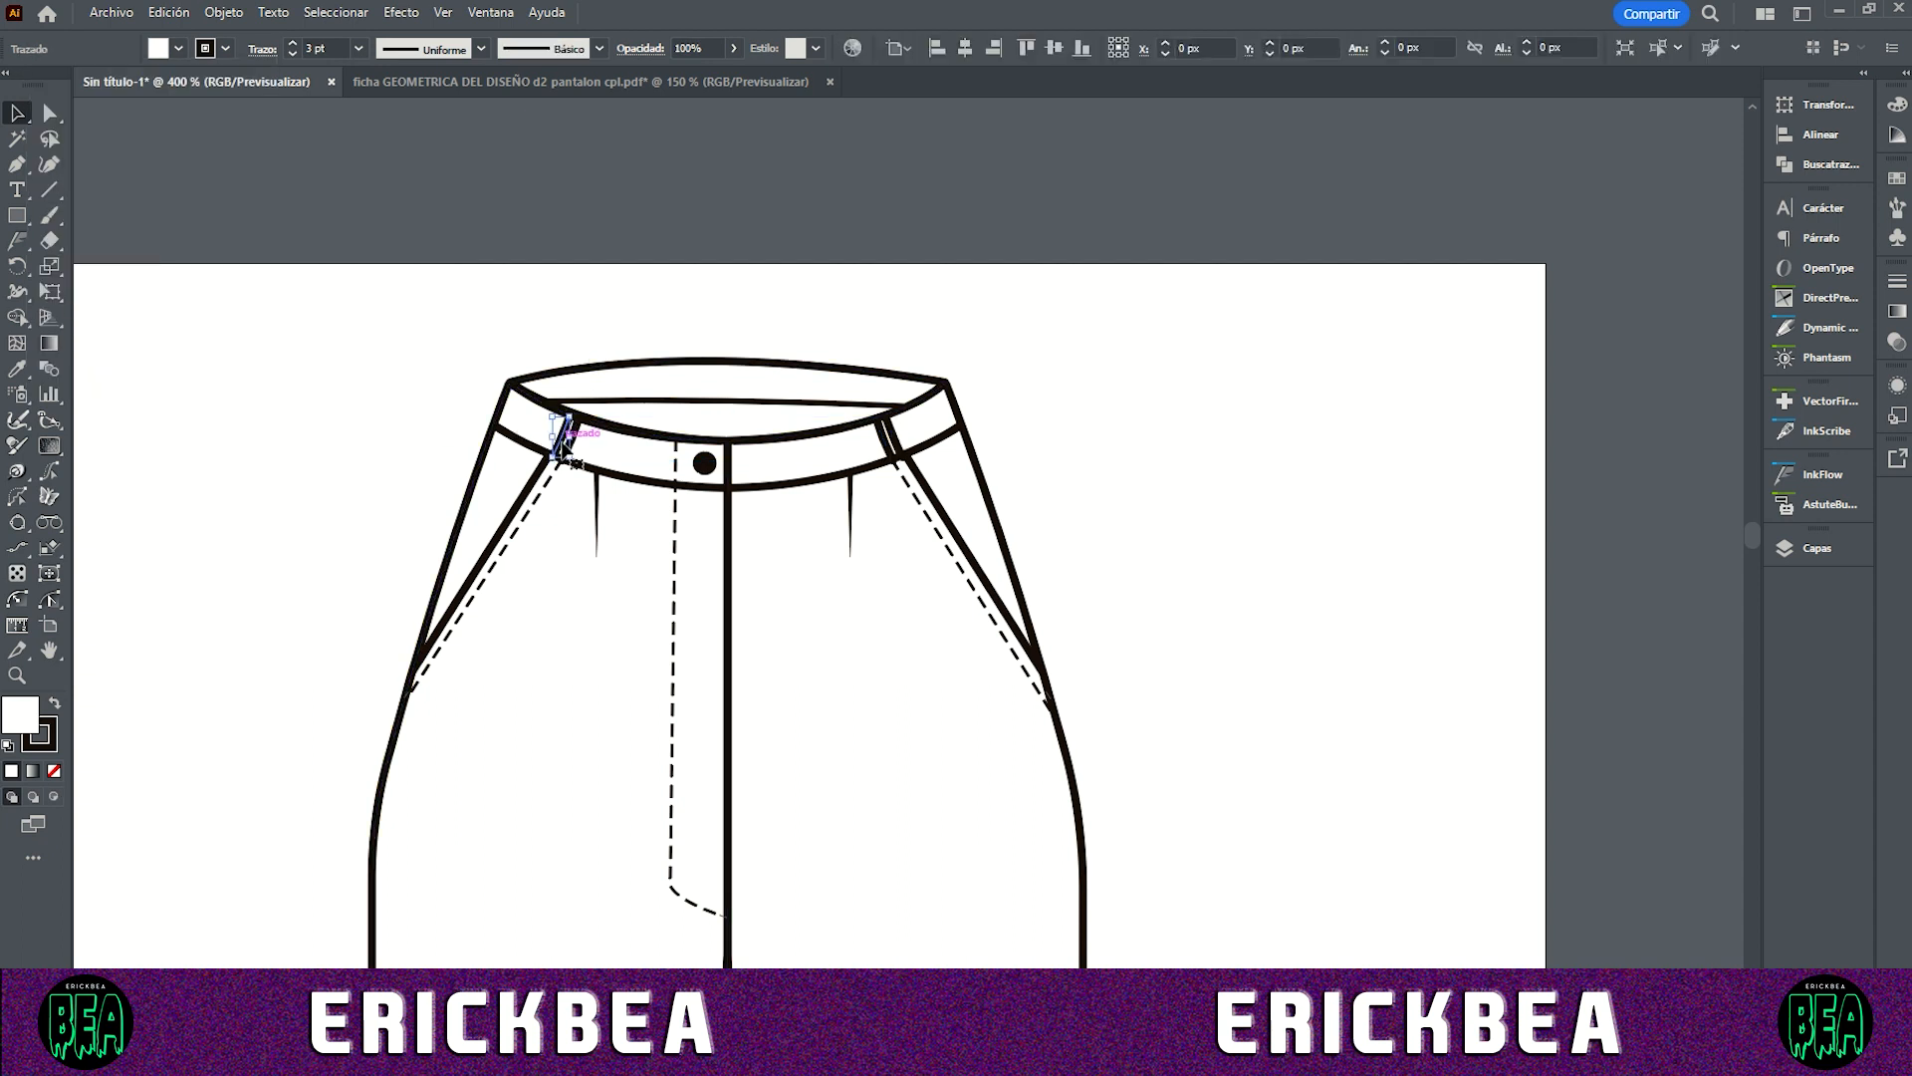
pyautogui.keyDown('shift'); pyautogui.click(886, 438); pyautogui.keyUp('shift')
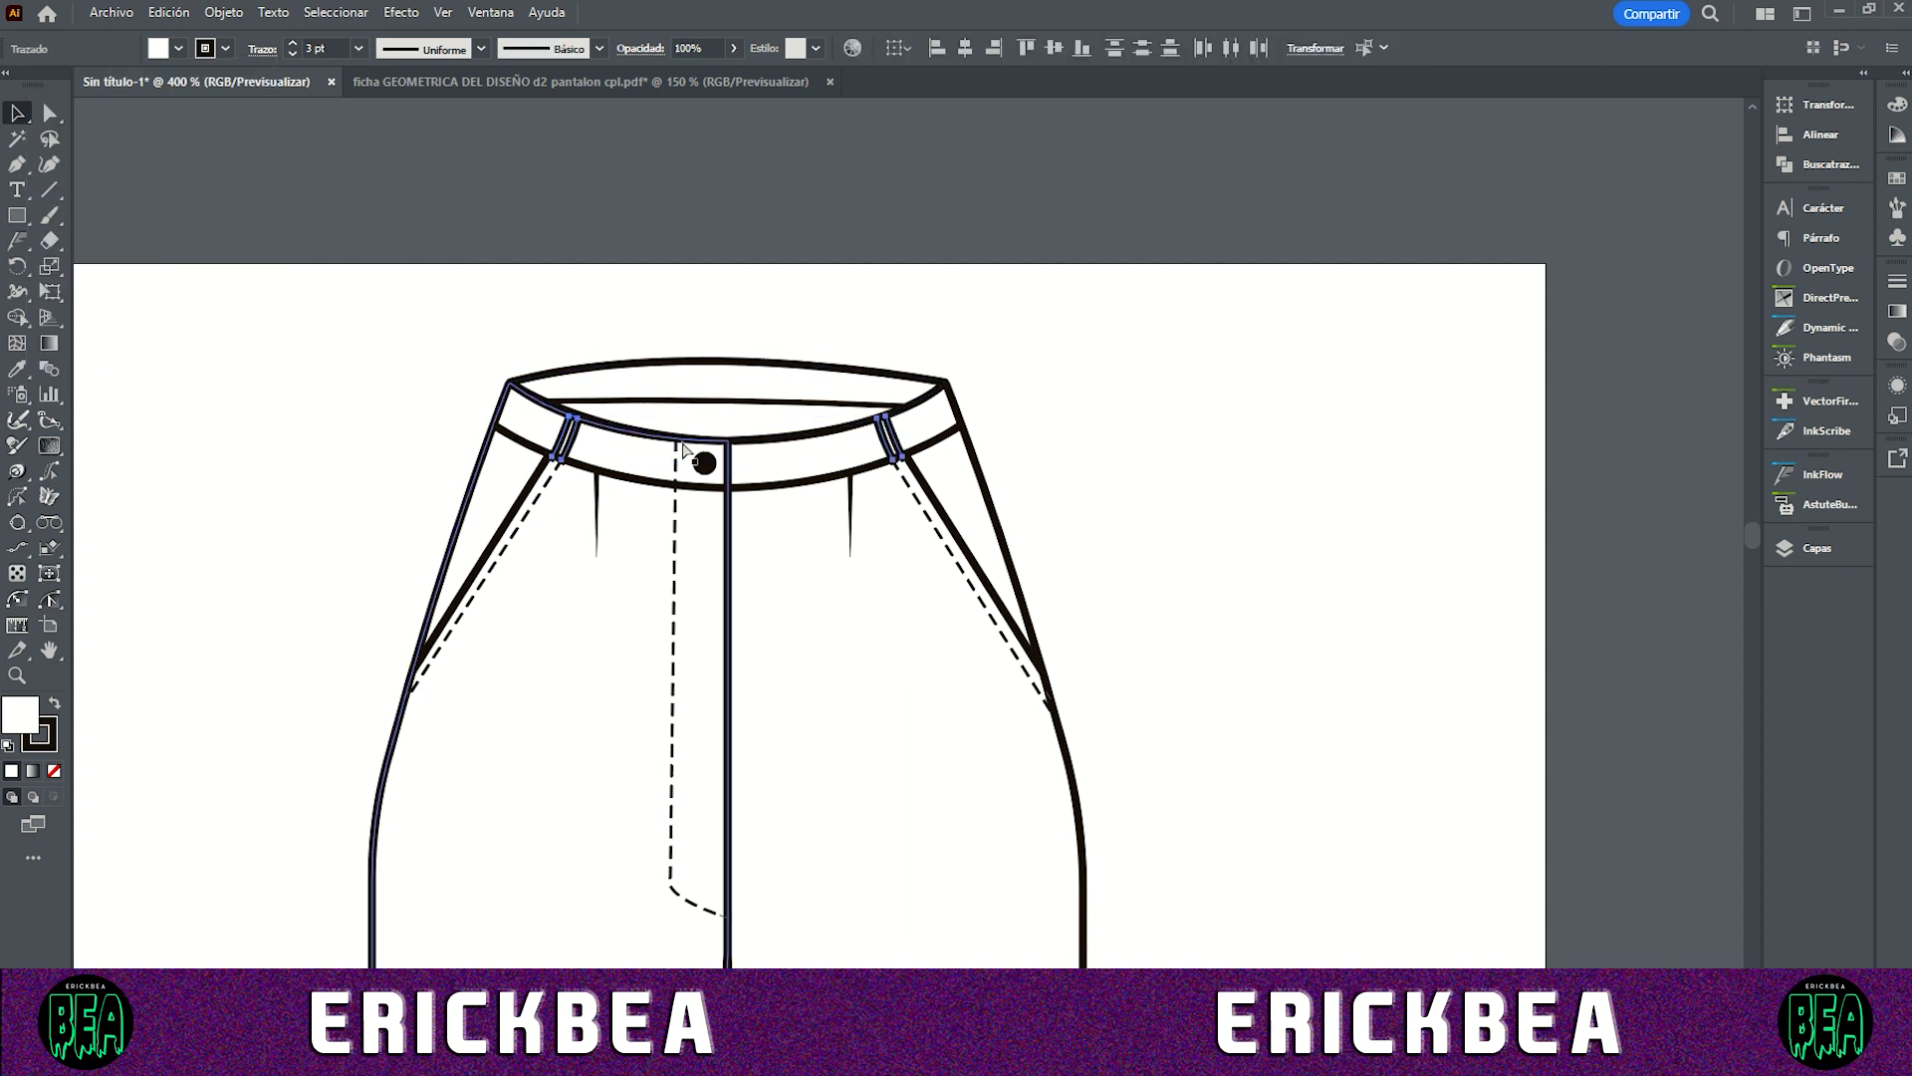
pyautogui.click(295, 55)
pyautogui.click(288, 279)
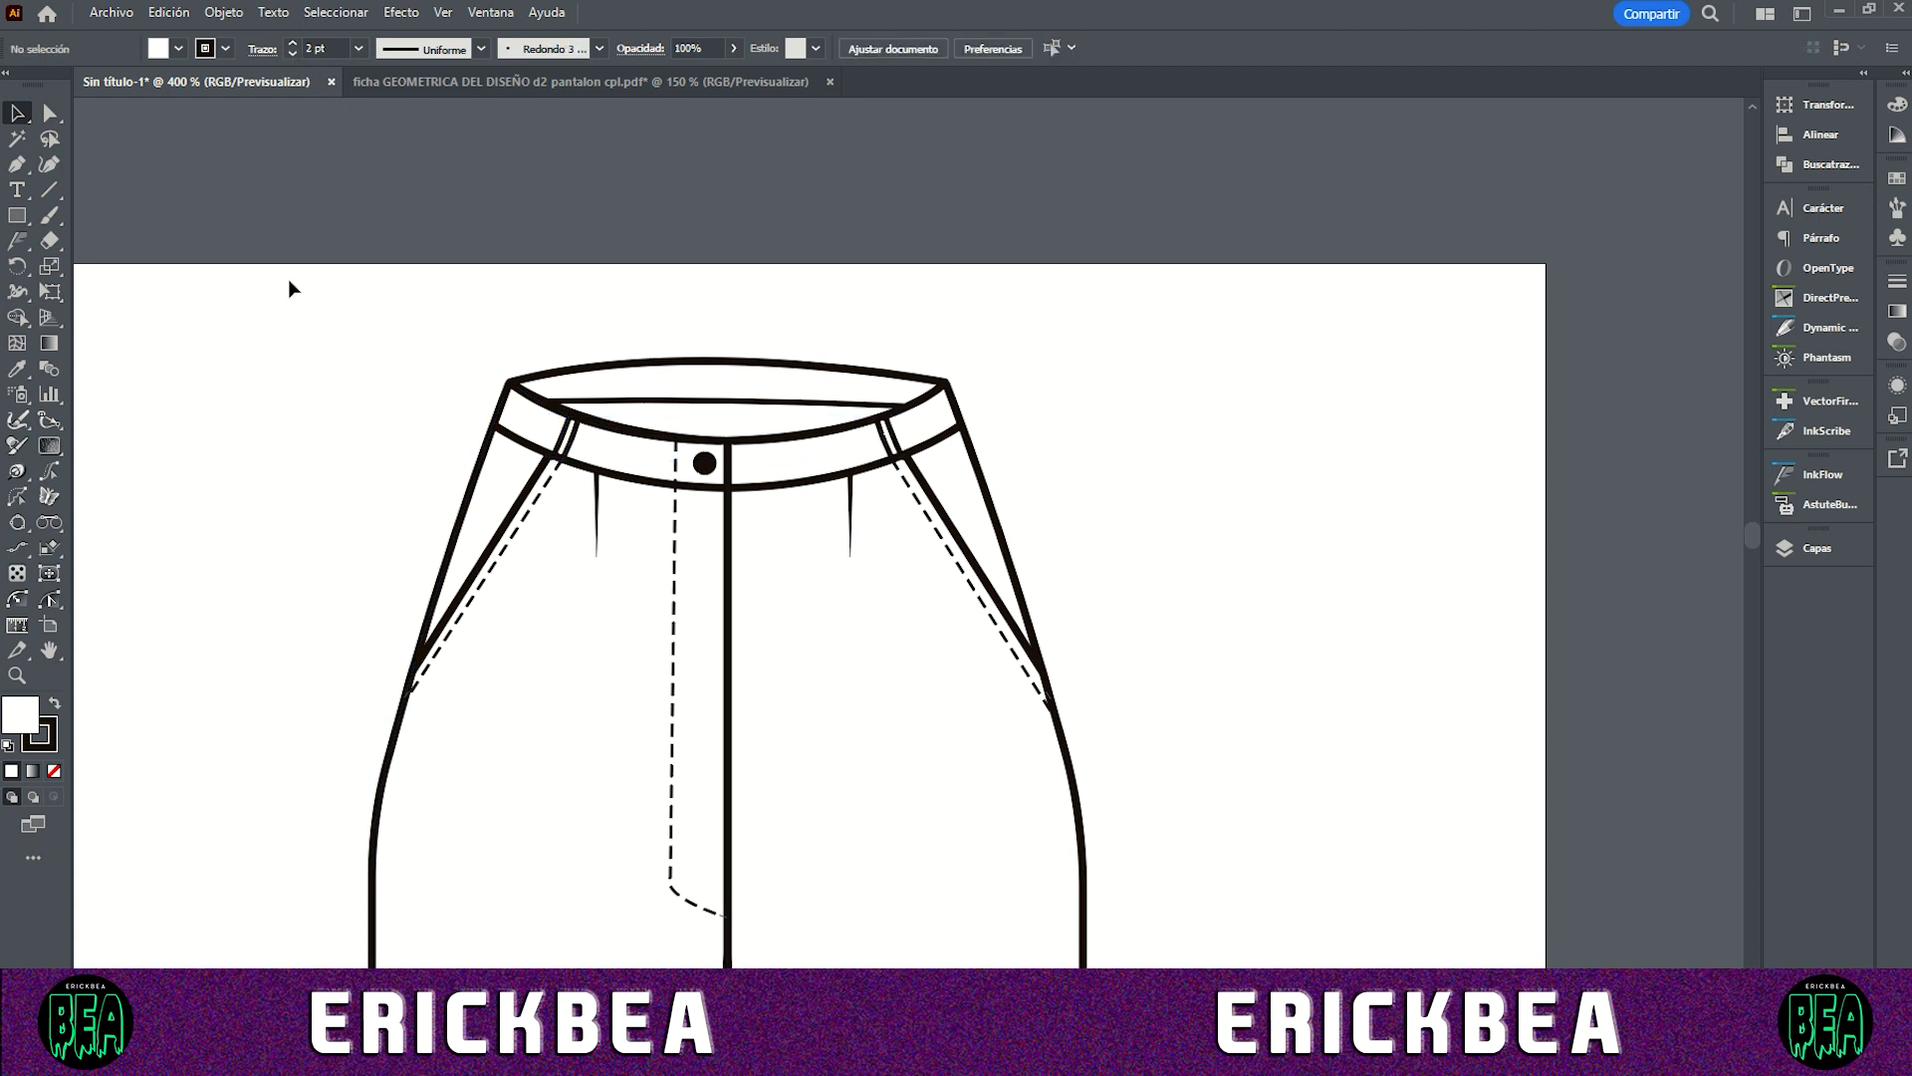
# Step: Set the stroke of the three belt loops on the back waistband to 2 pt
pyautogui.hscroll(-5, 291, 399)
pyautogui.hscroll(-5, 295, 495)
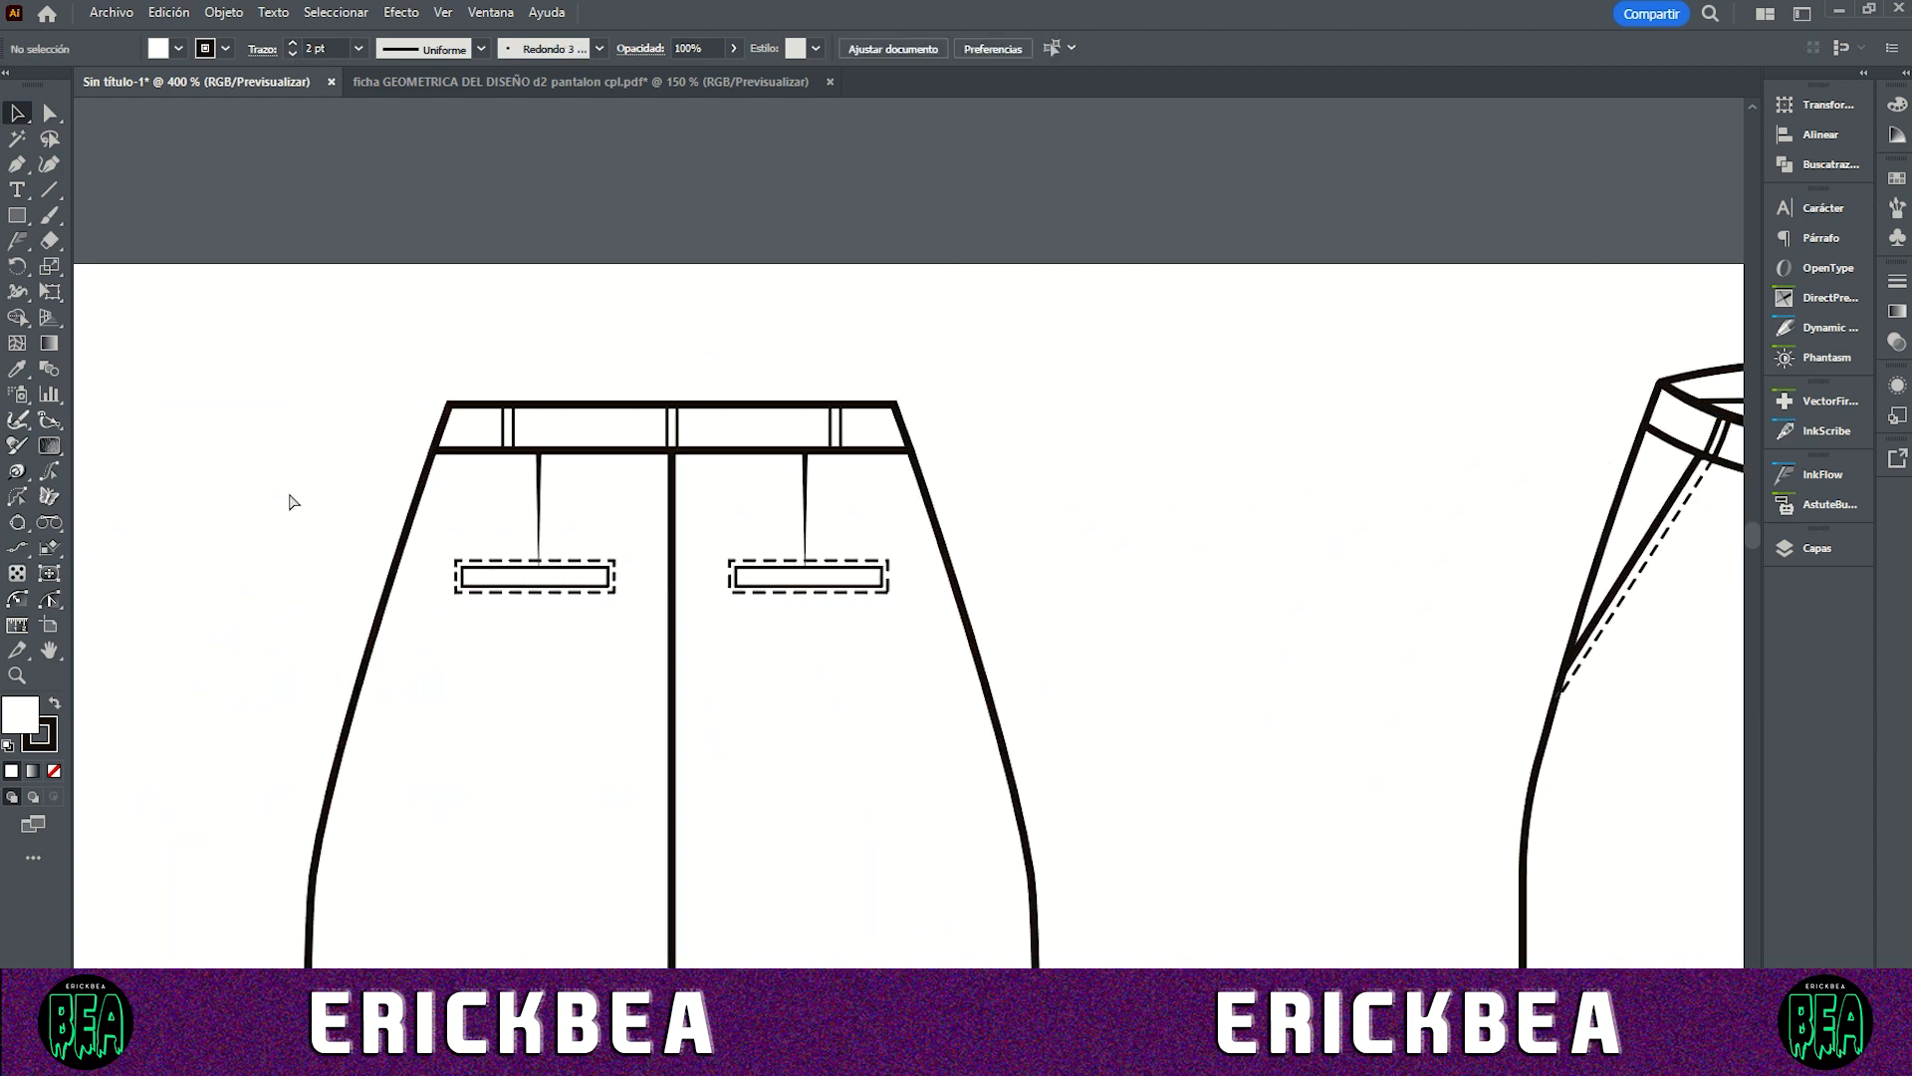
pyautogui.moveTo(490, 335); pyautogui.dragTo(869, 428)
pyautogui.keyDown('shift'); pyautogui.click(494, 436); pyautogui.keyUp('shift')
pyautogui.click(295, 42)
pyautogui.click(324, 391)
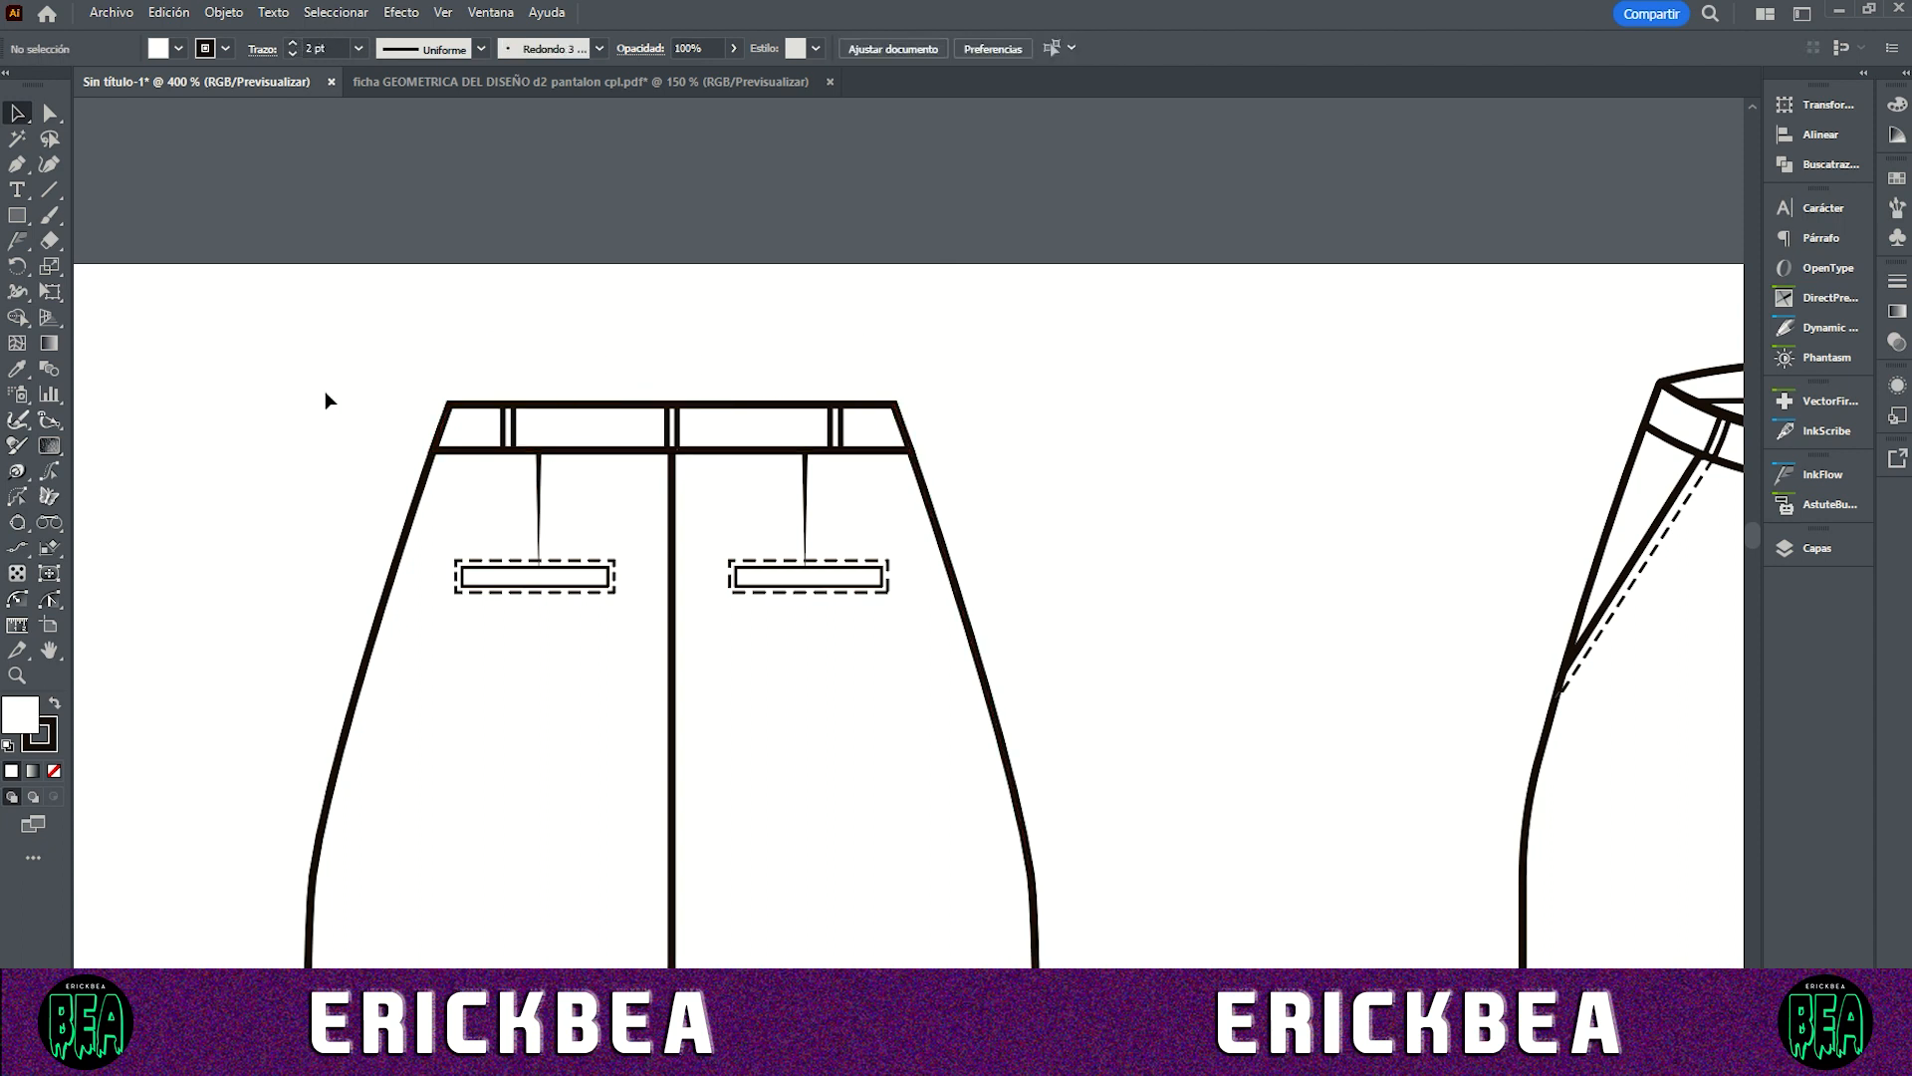
# Step: Examine the complete back and front trouser views from waistband to hem for consistent line weights
pyautogui.scroll(-14, 609, 619)
pyautogui.scroll(2, 611, 619)
pyautogui.scroll(2, 753, 662)
pyautogui.scroll(-1, 753, 653)
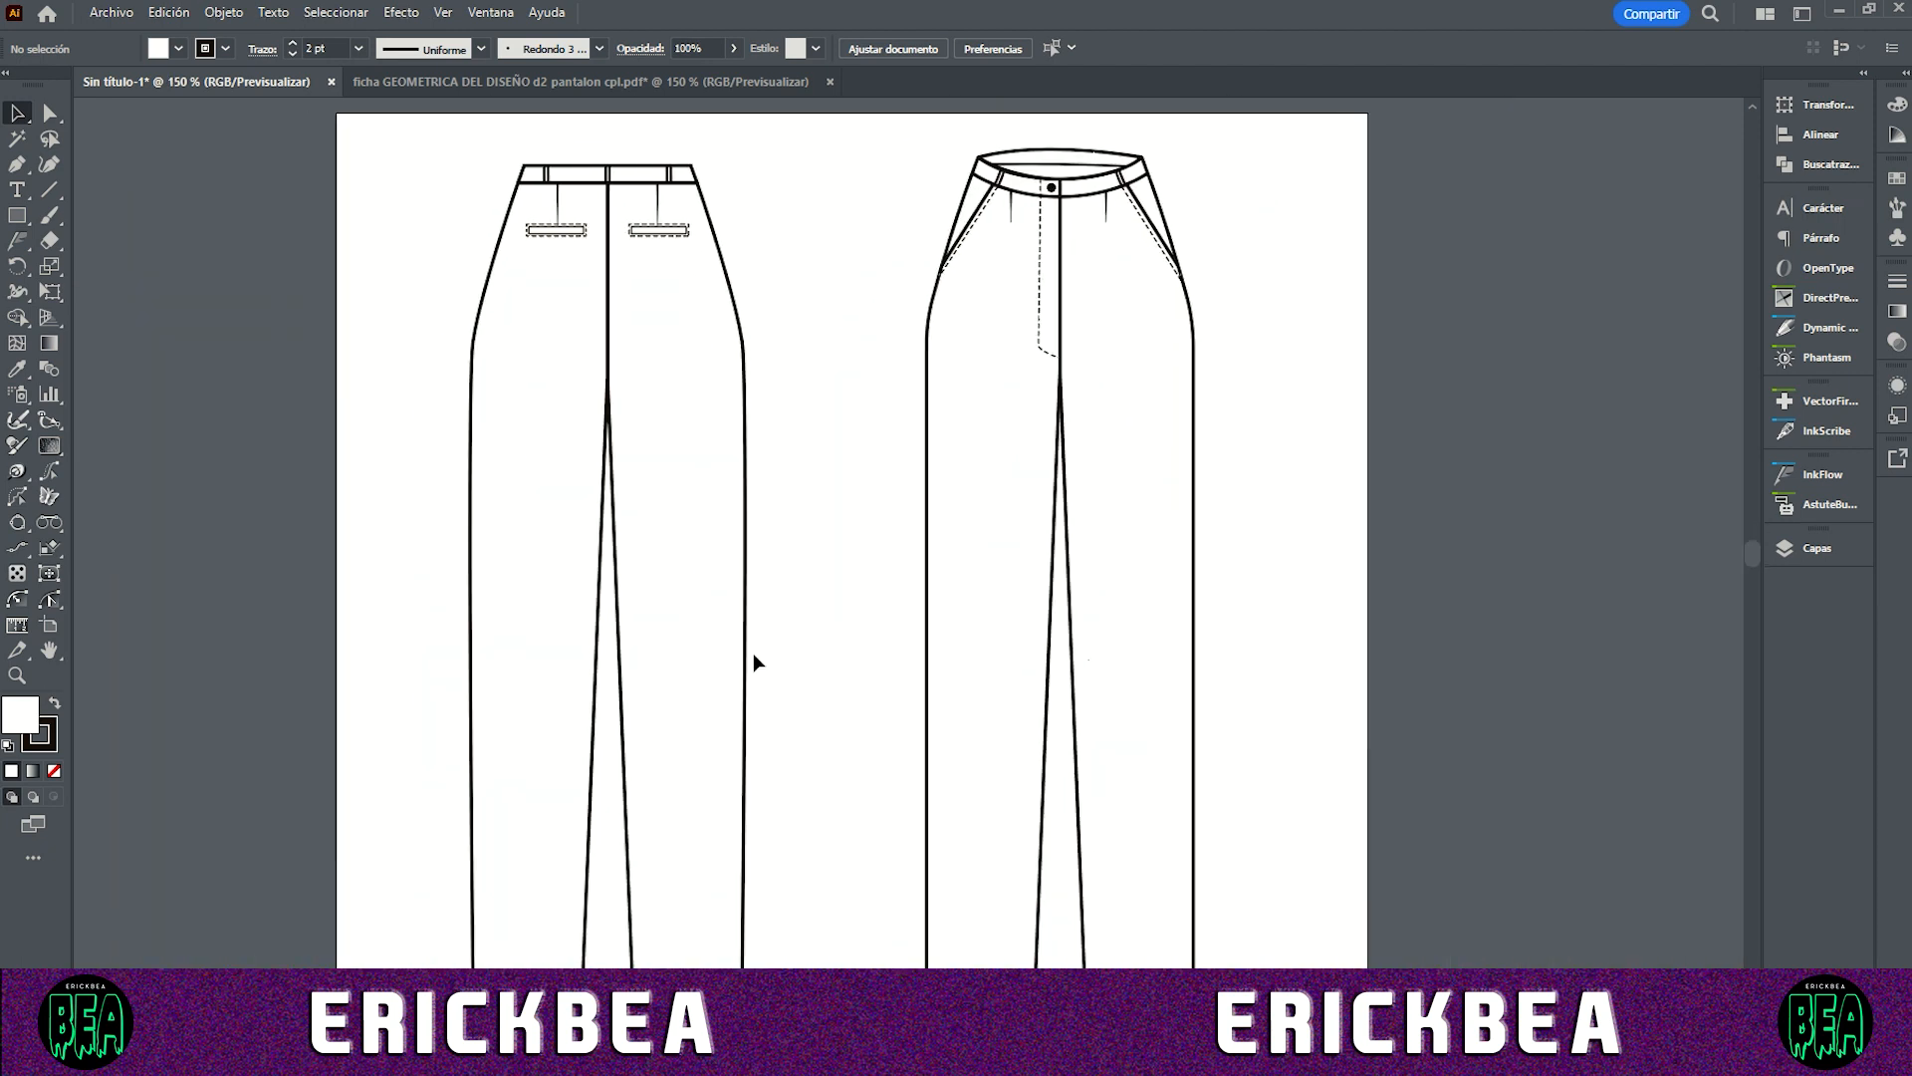
pyautogui.scroll(-3, 862, 482)
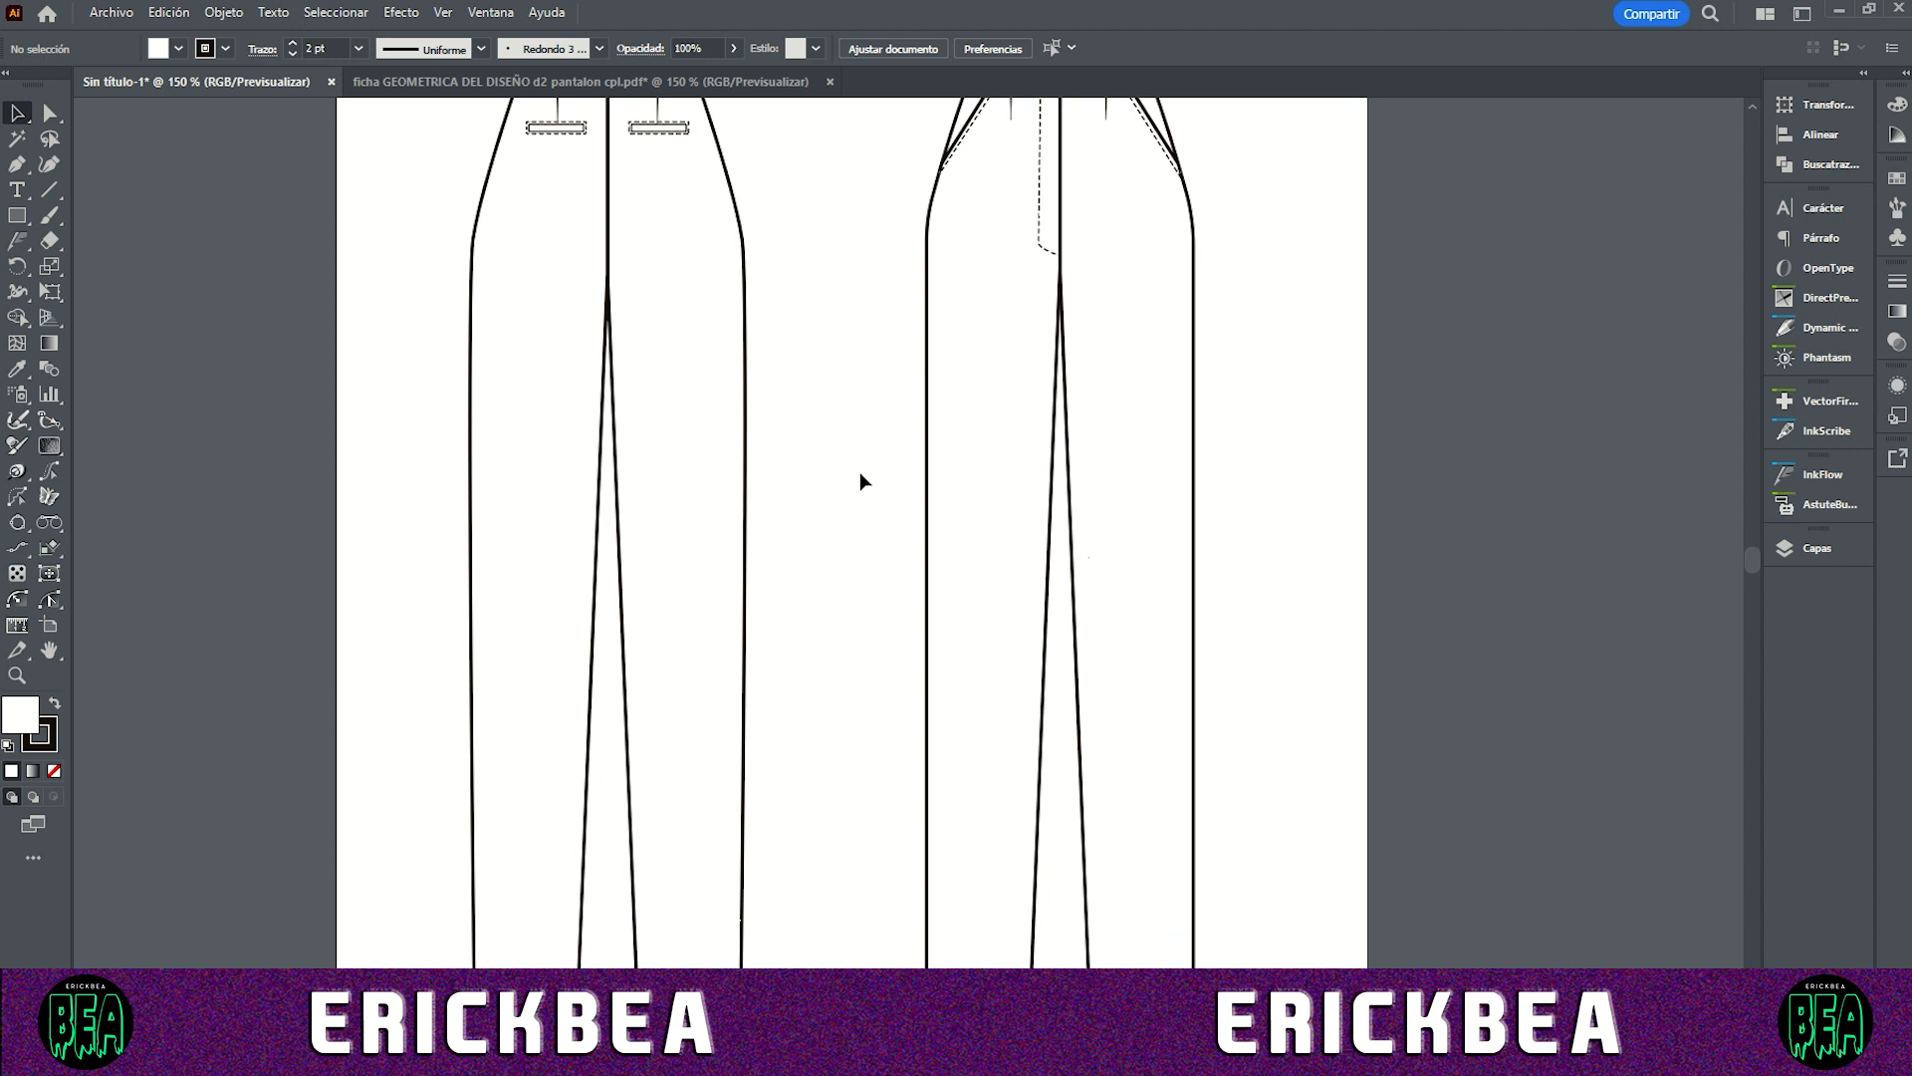
pyautogui.scroll(-1, 862, 482)
pyautogui.scroll(1, 862, 482)
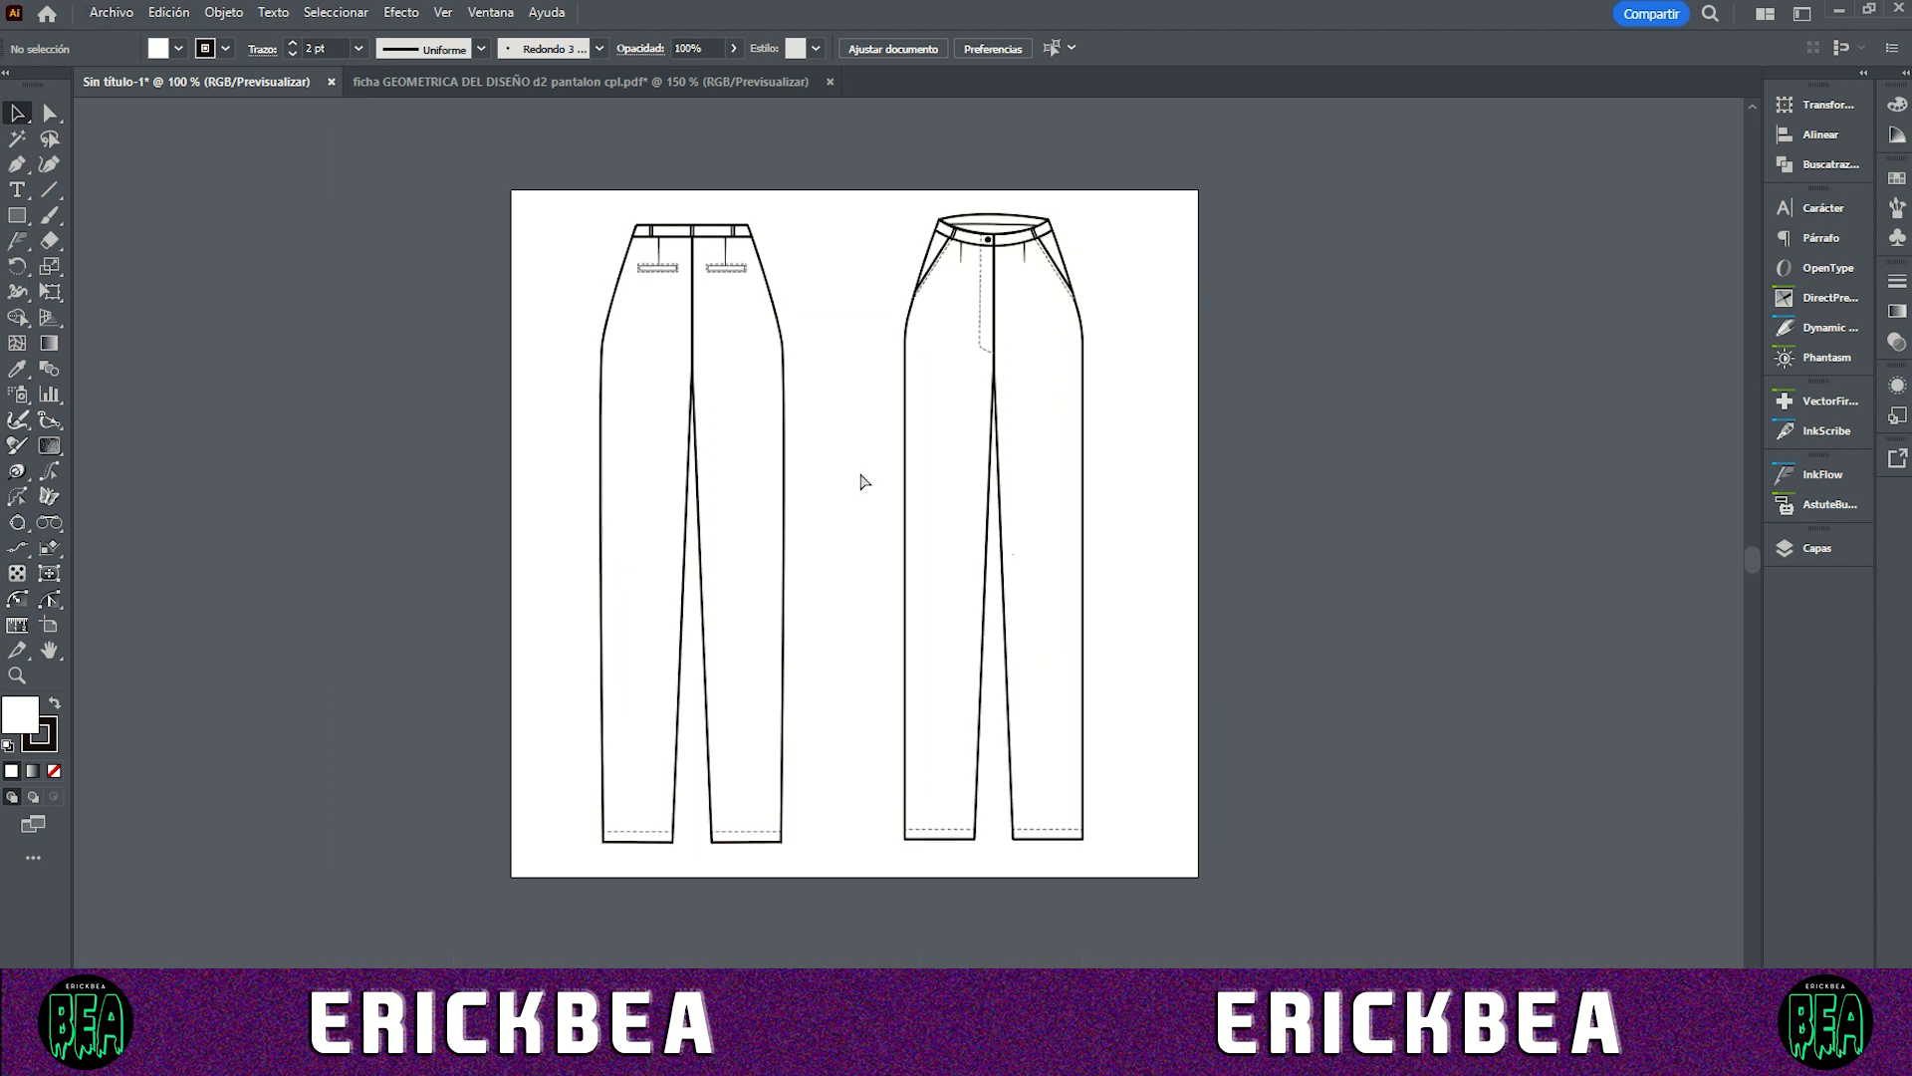
pyautogui.scroll(2, 767, 373)
pyautogui.scroll(-2, 767, 376)
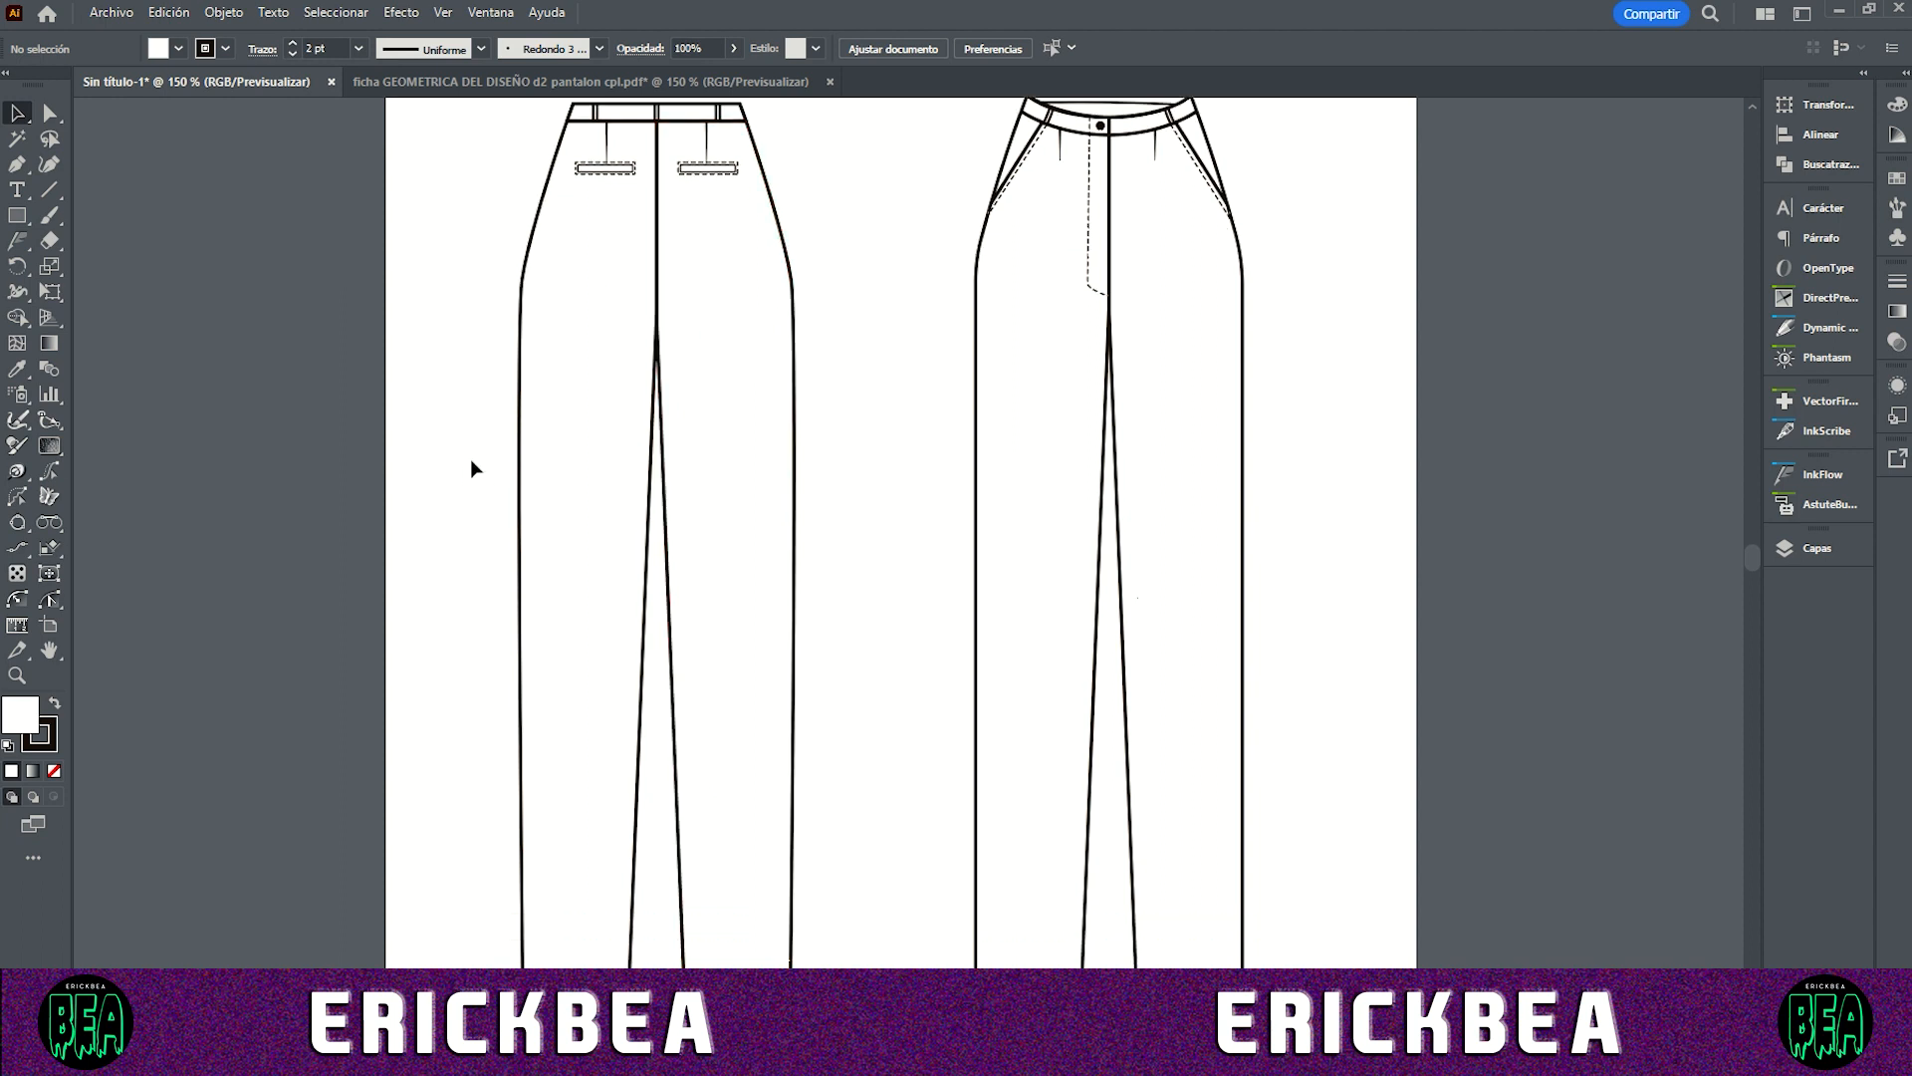
# Step: Fill both leg panels of the back view with the solid lavender-blue swatch
pyautogui.click(523, 448)
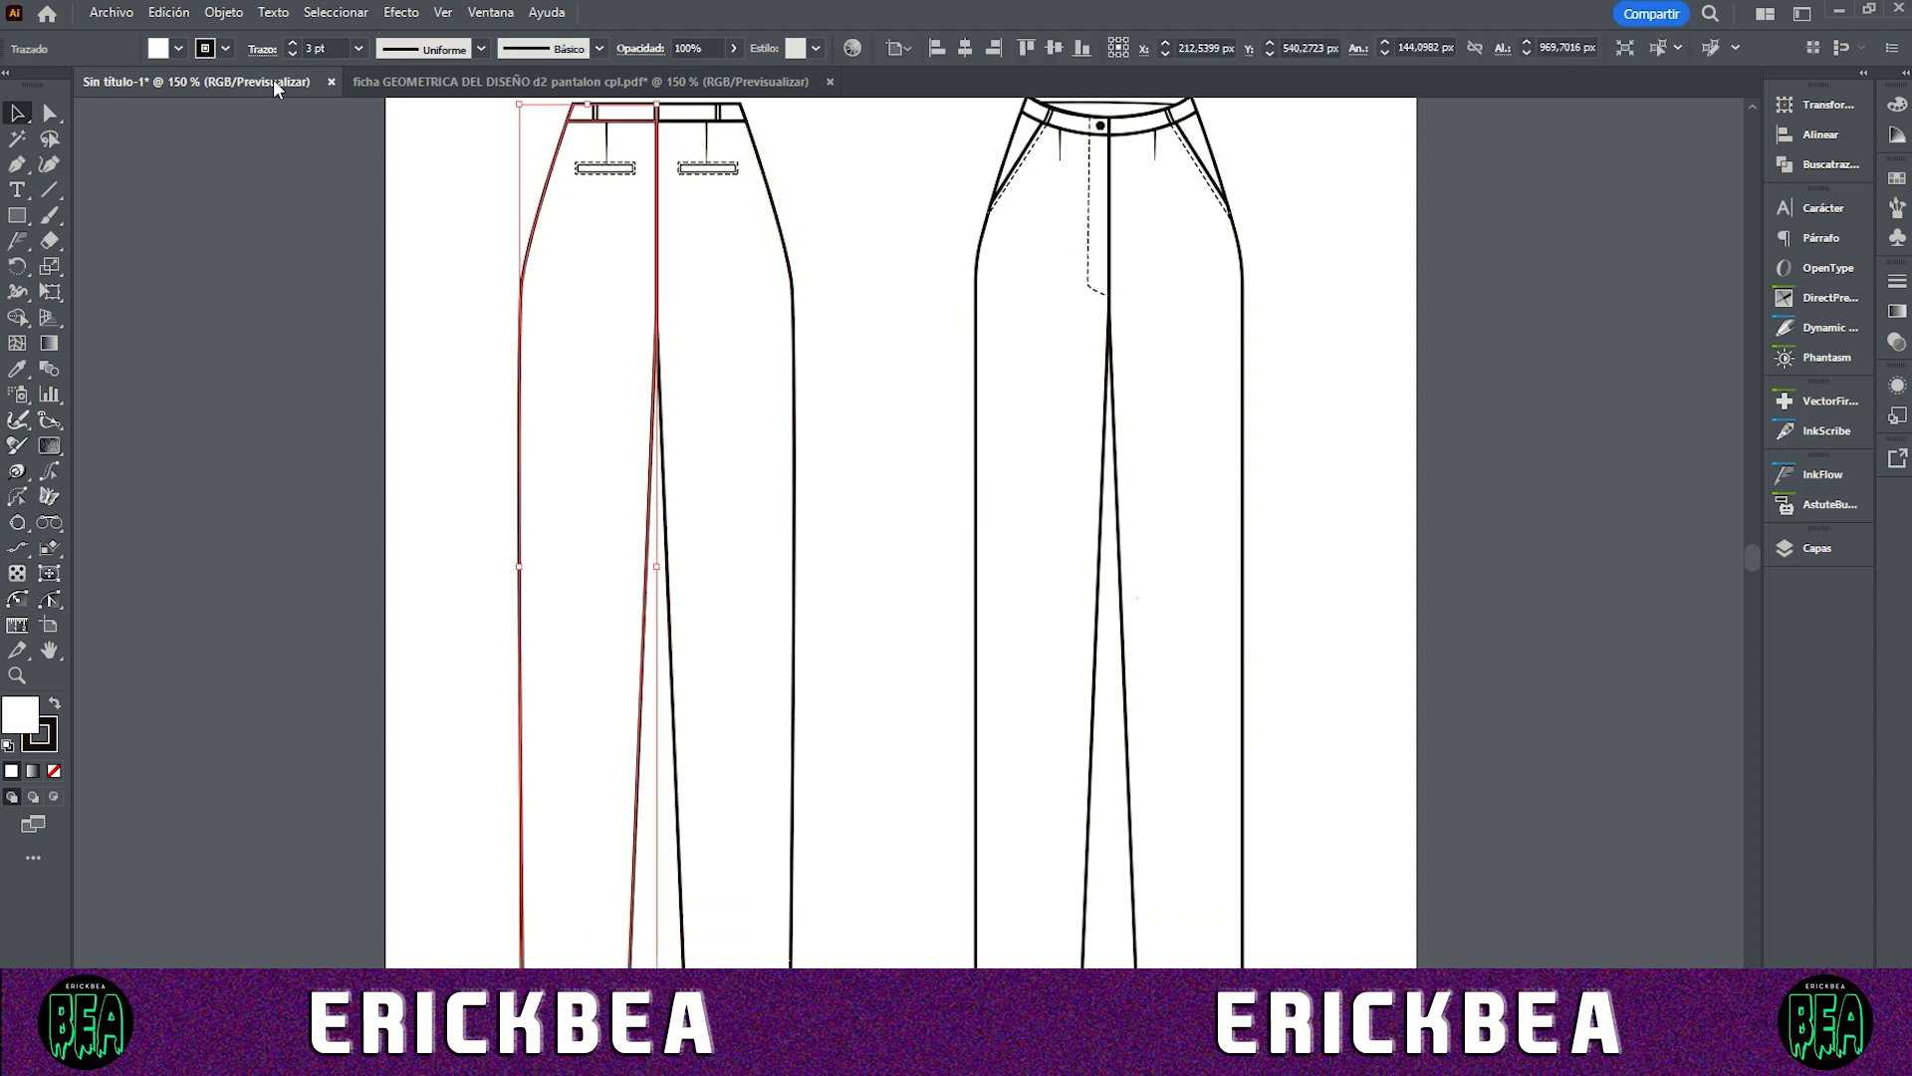
pyautogui.keyDown('shift'); pyautogui.click(700, 511); pyautogui.keyUp('shift')
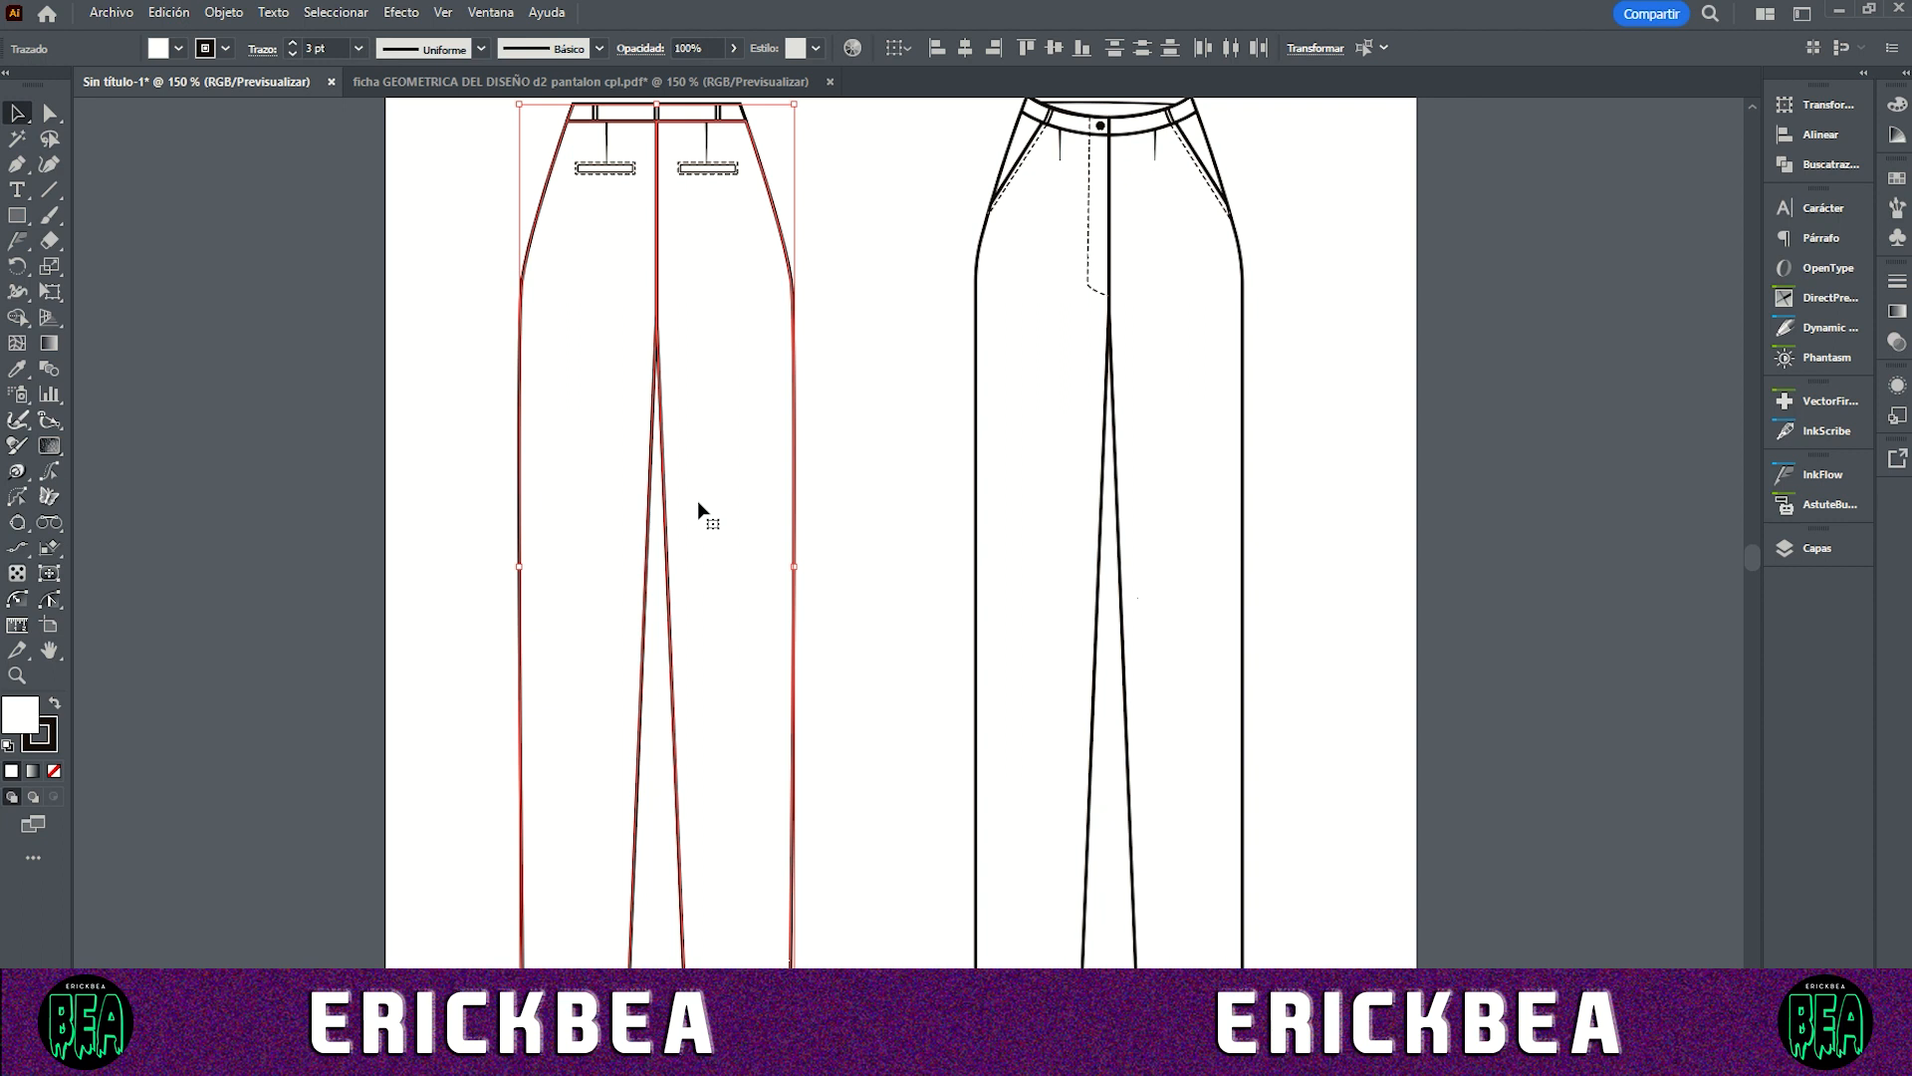
pyautogui.scroll(-3, 702, 511)
pyautogui.scroll(4, 705, 513)
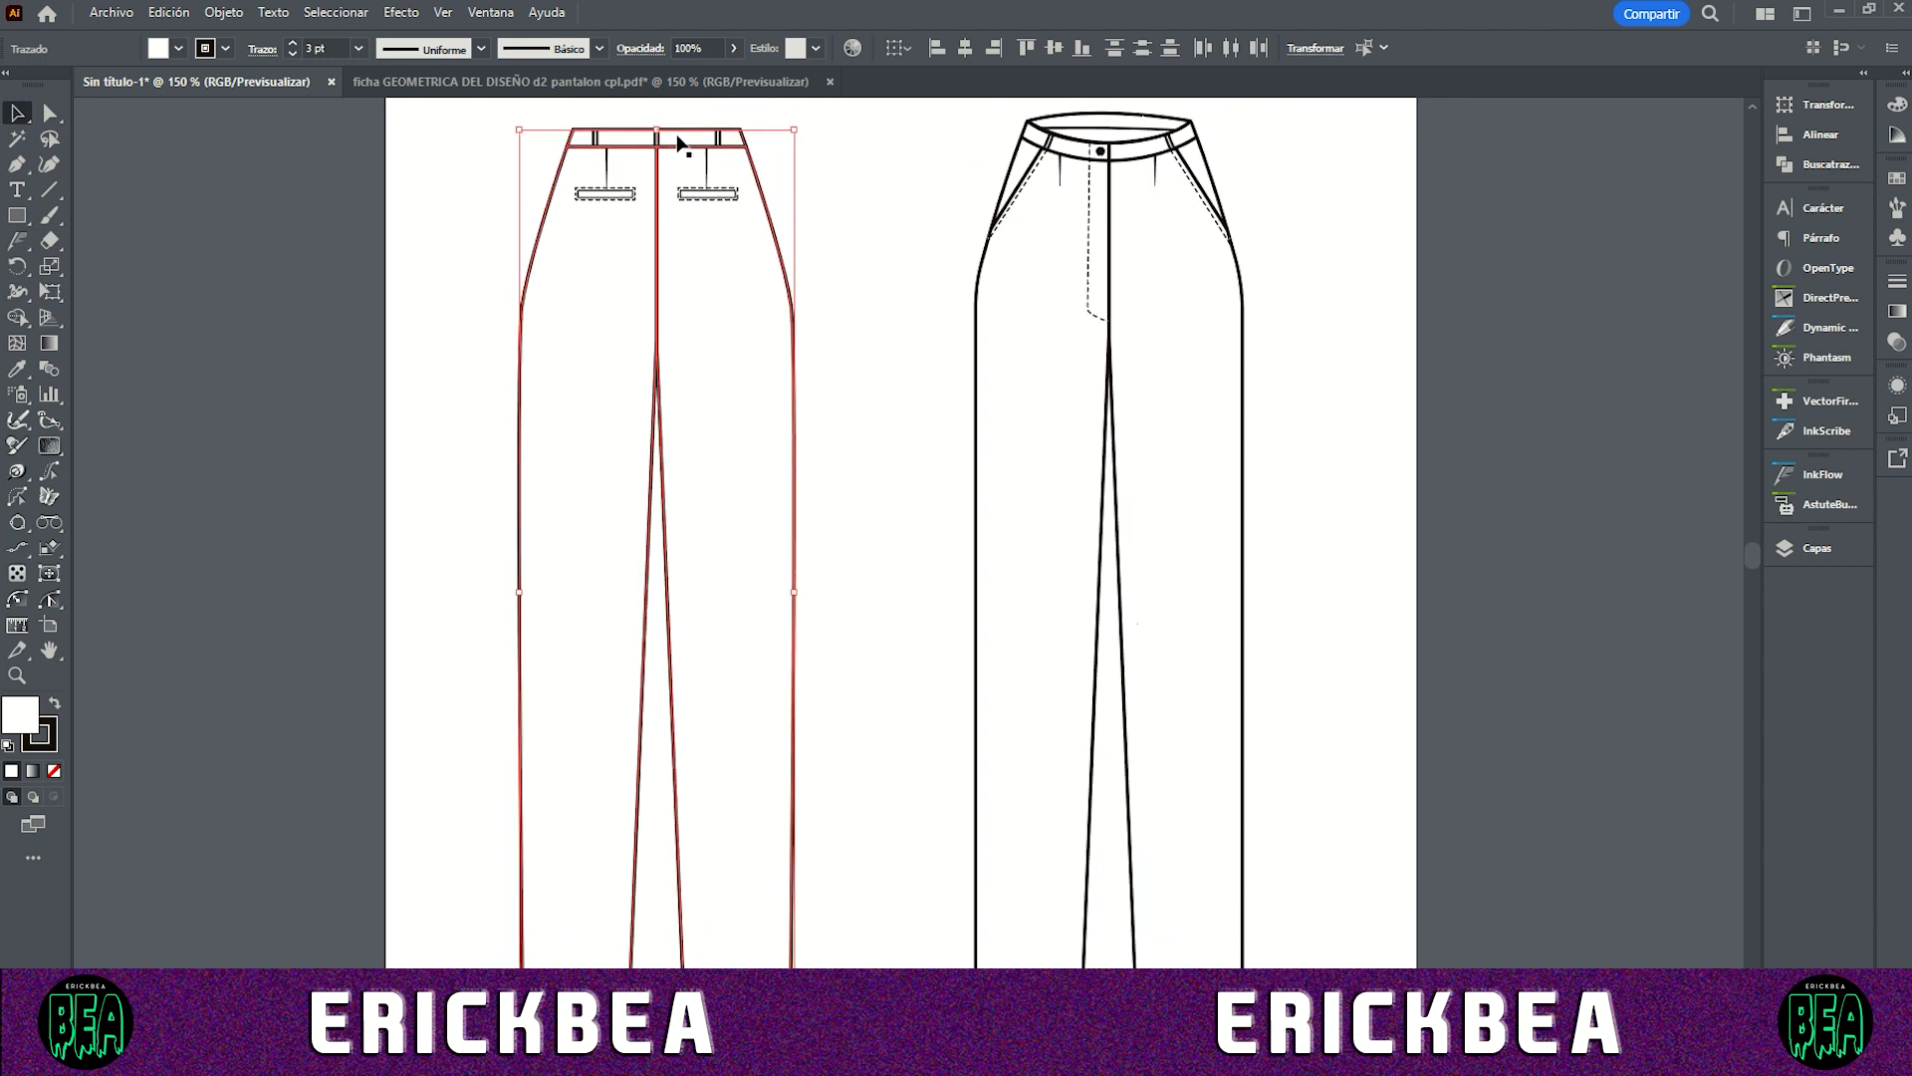
pyautogui.click(181, 49)
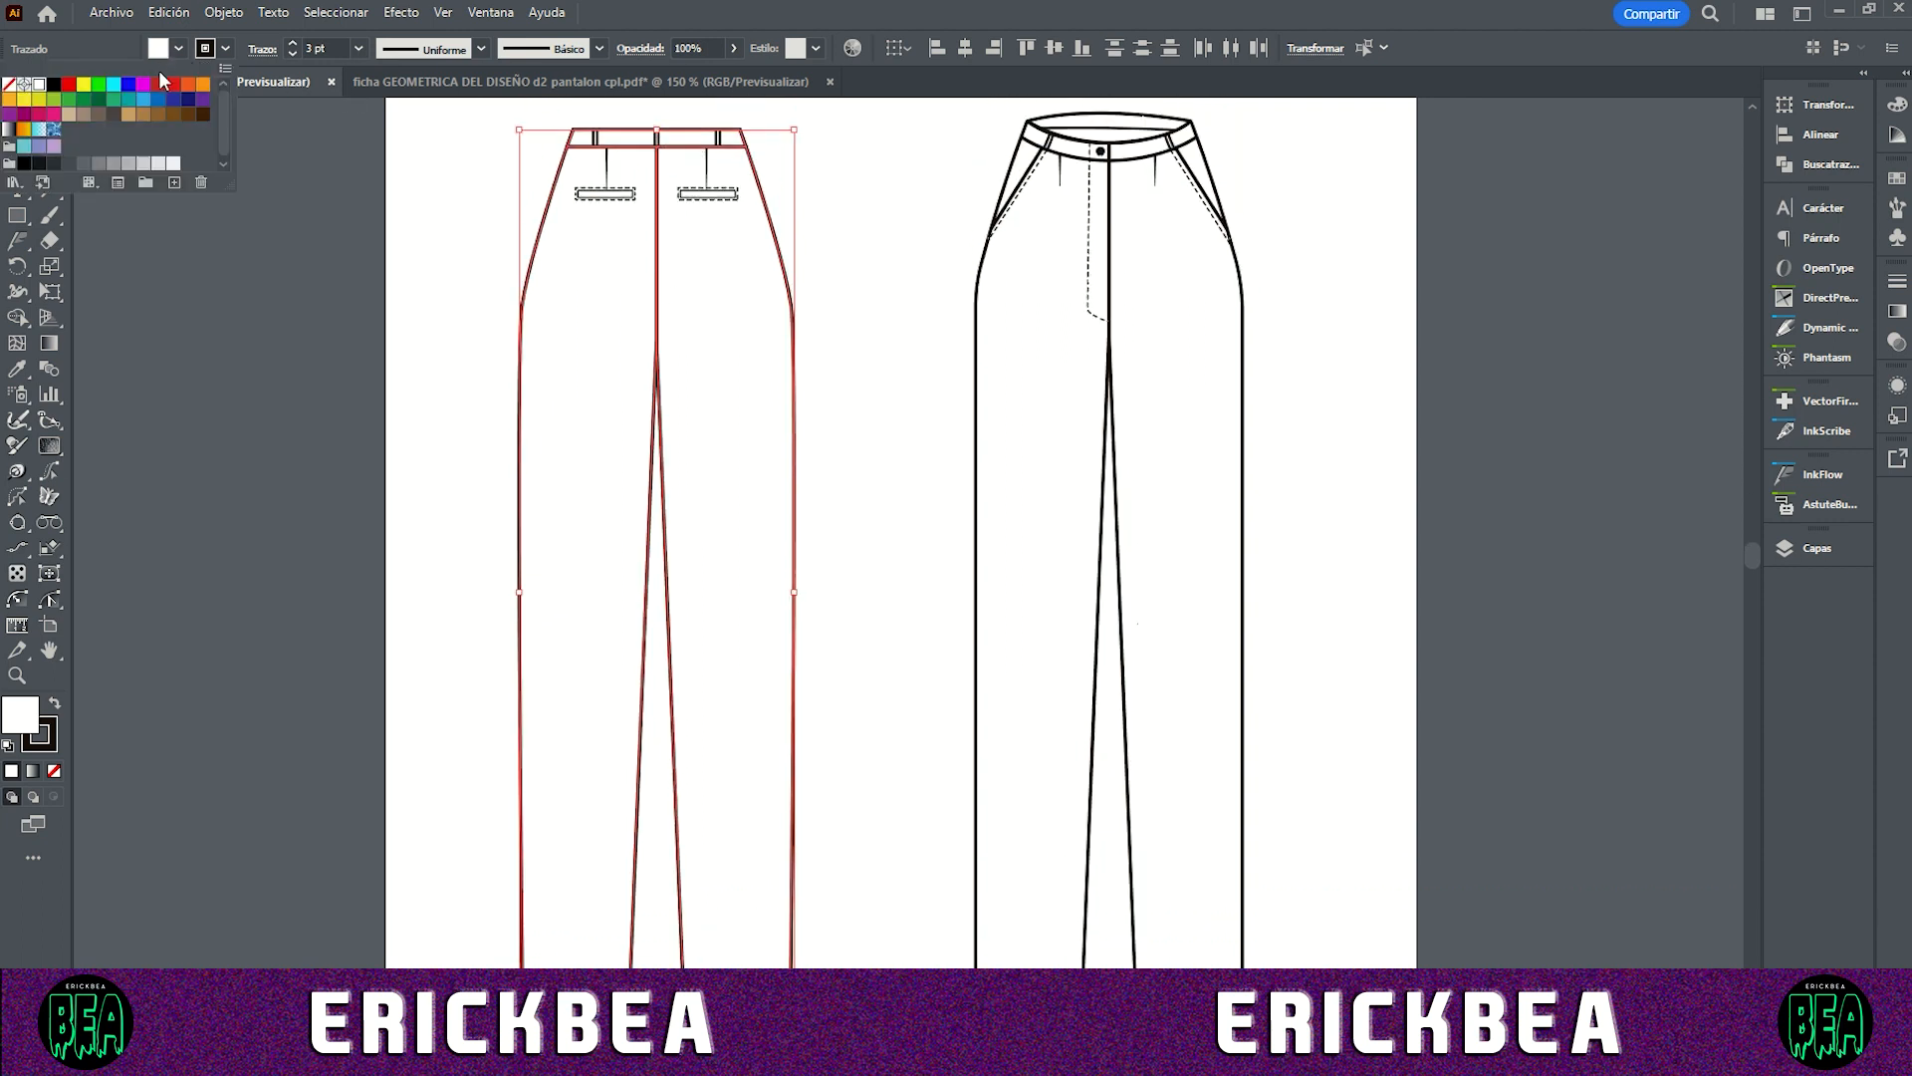
pyautogui.click(53, 131)
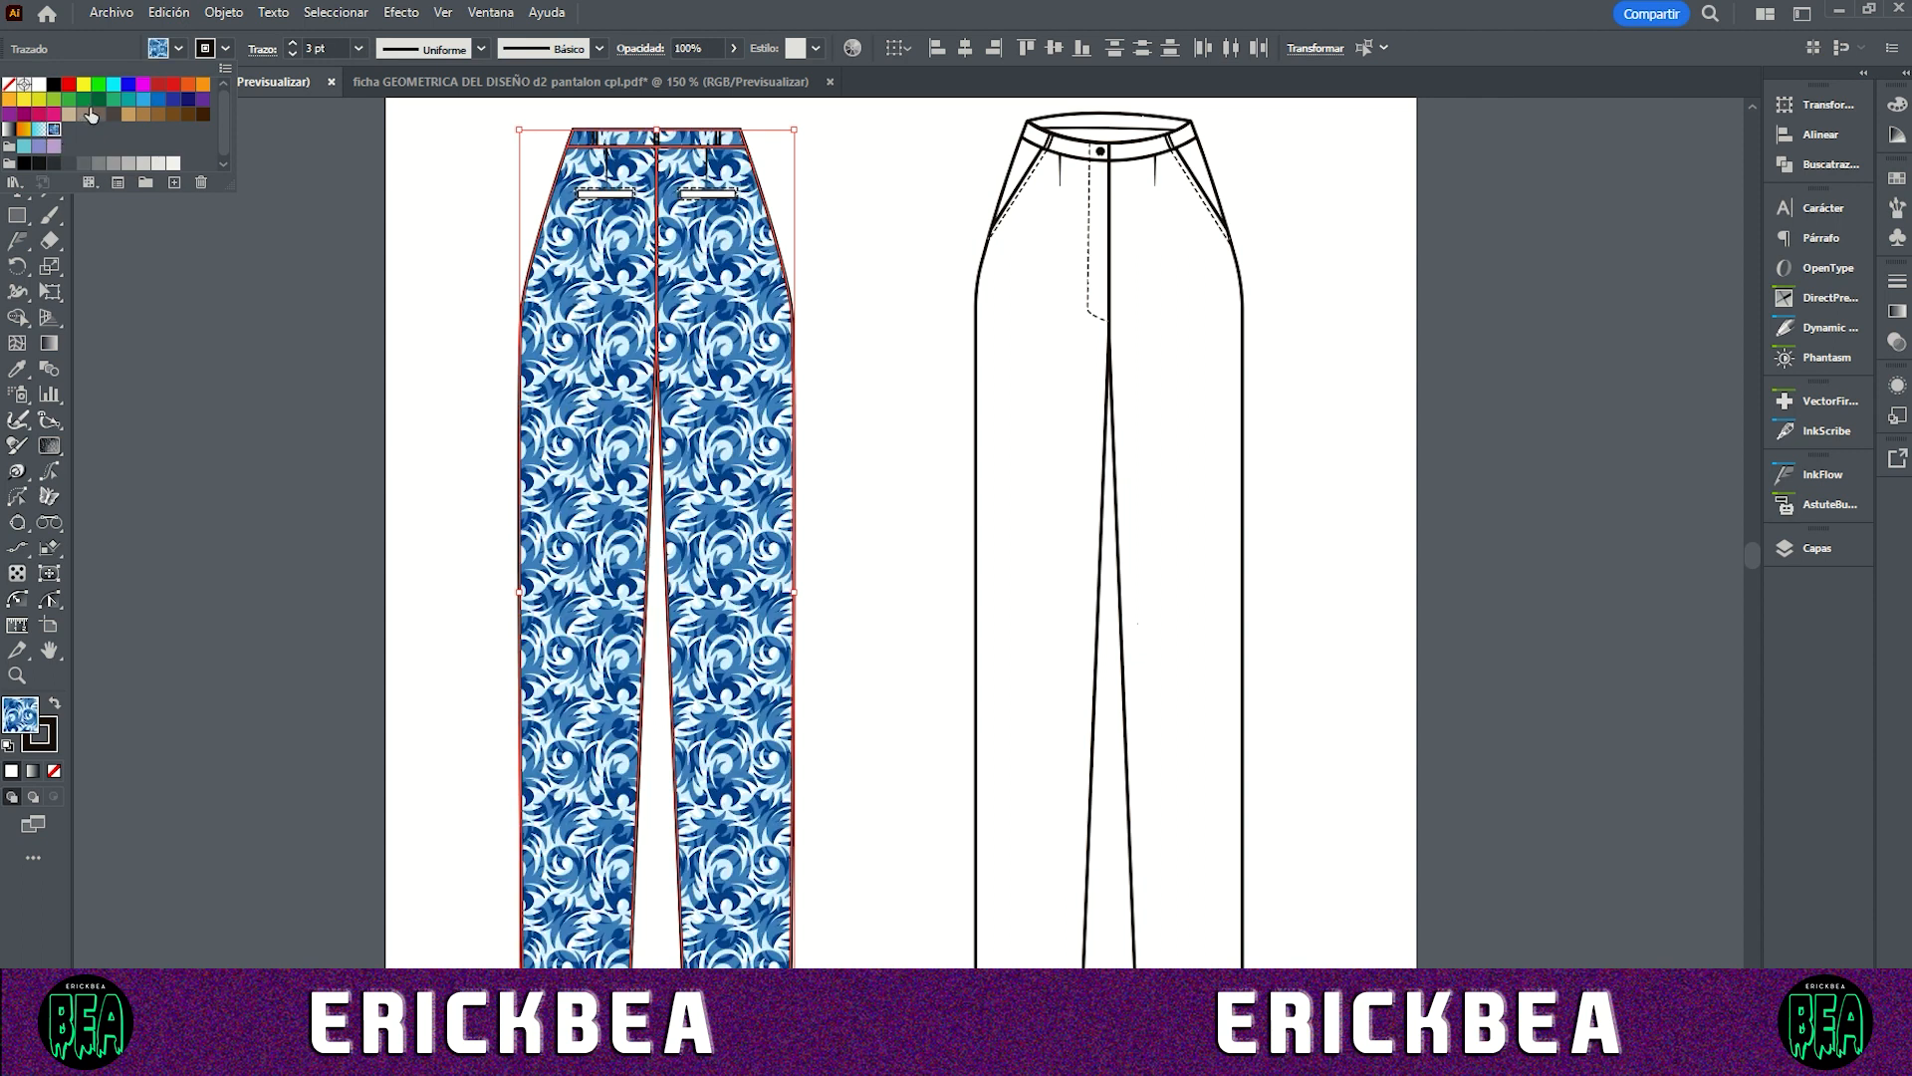
pyautogui.click(42, 148)
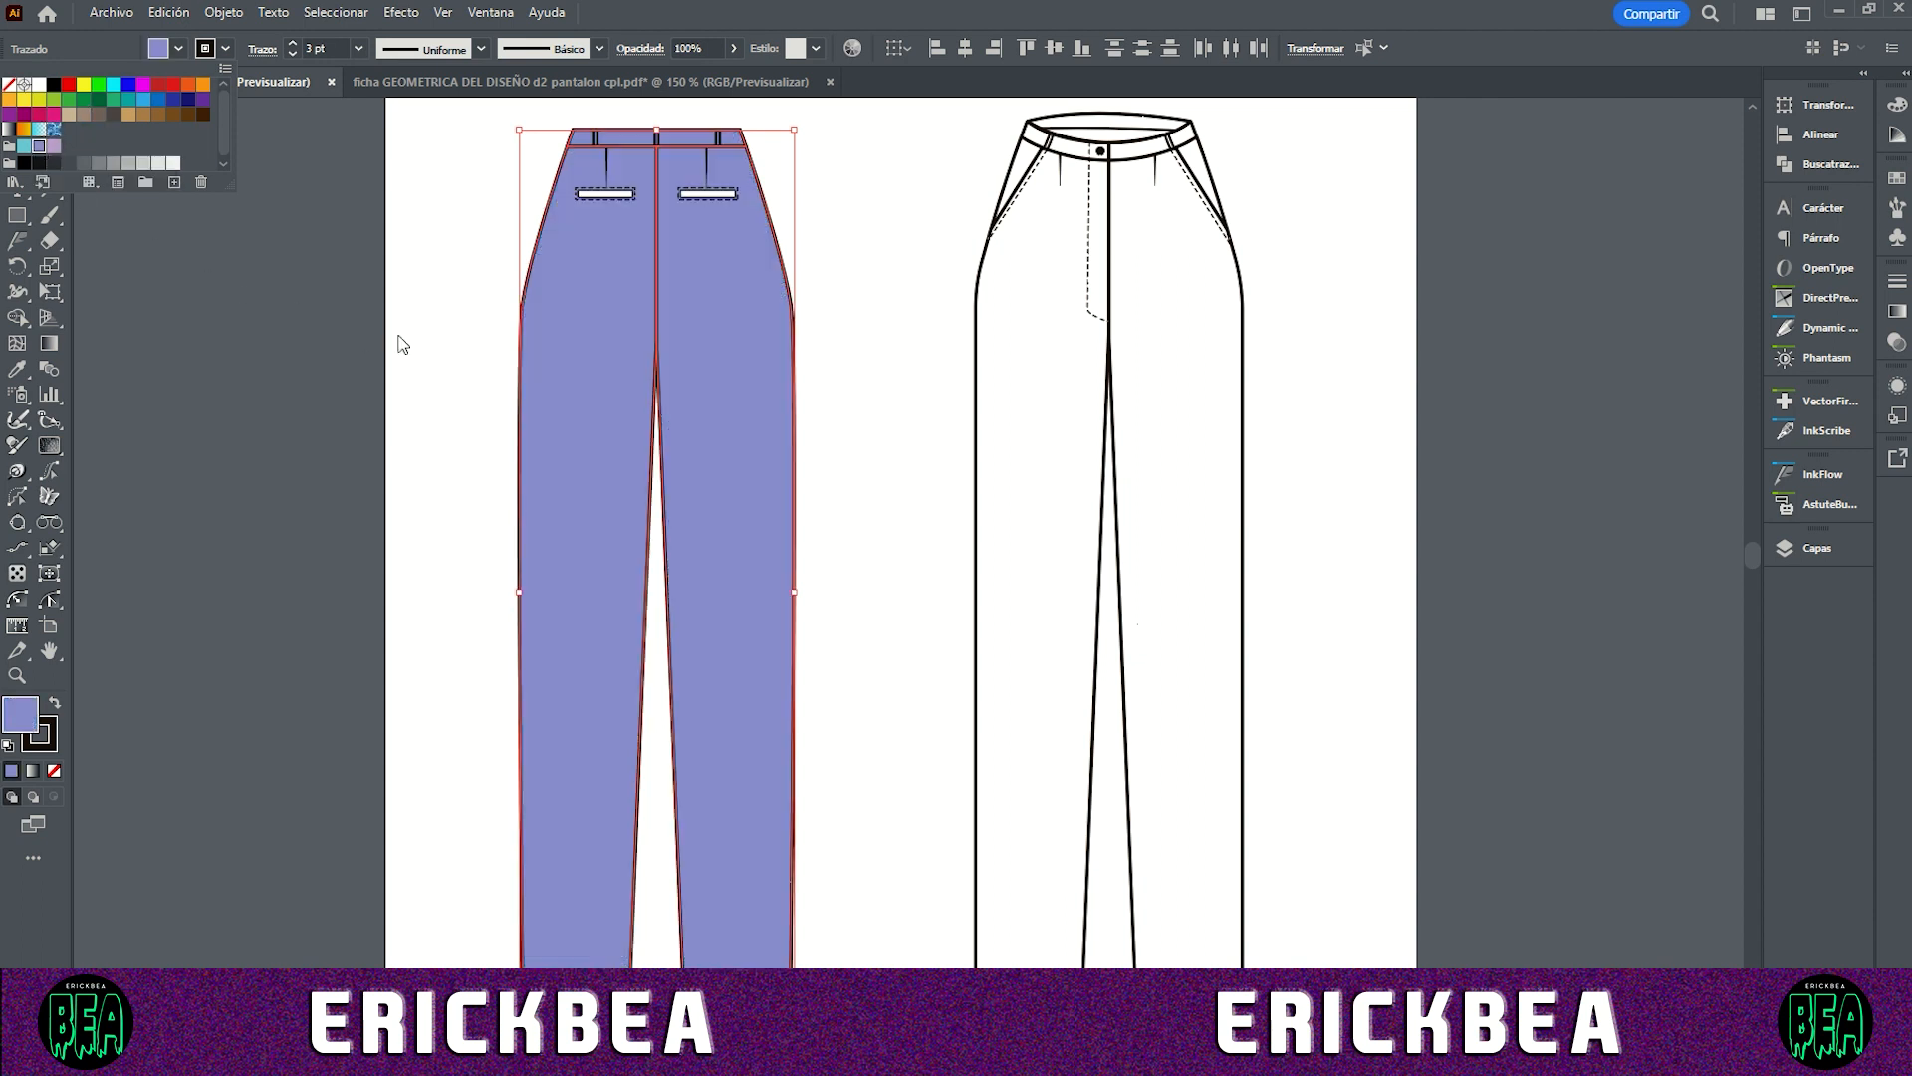
pyautogui.click(415, 334)
pyautogui.click(860, 233)
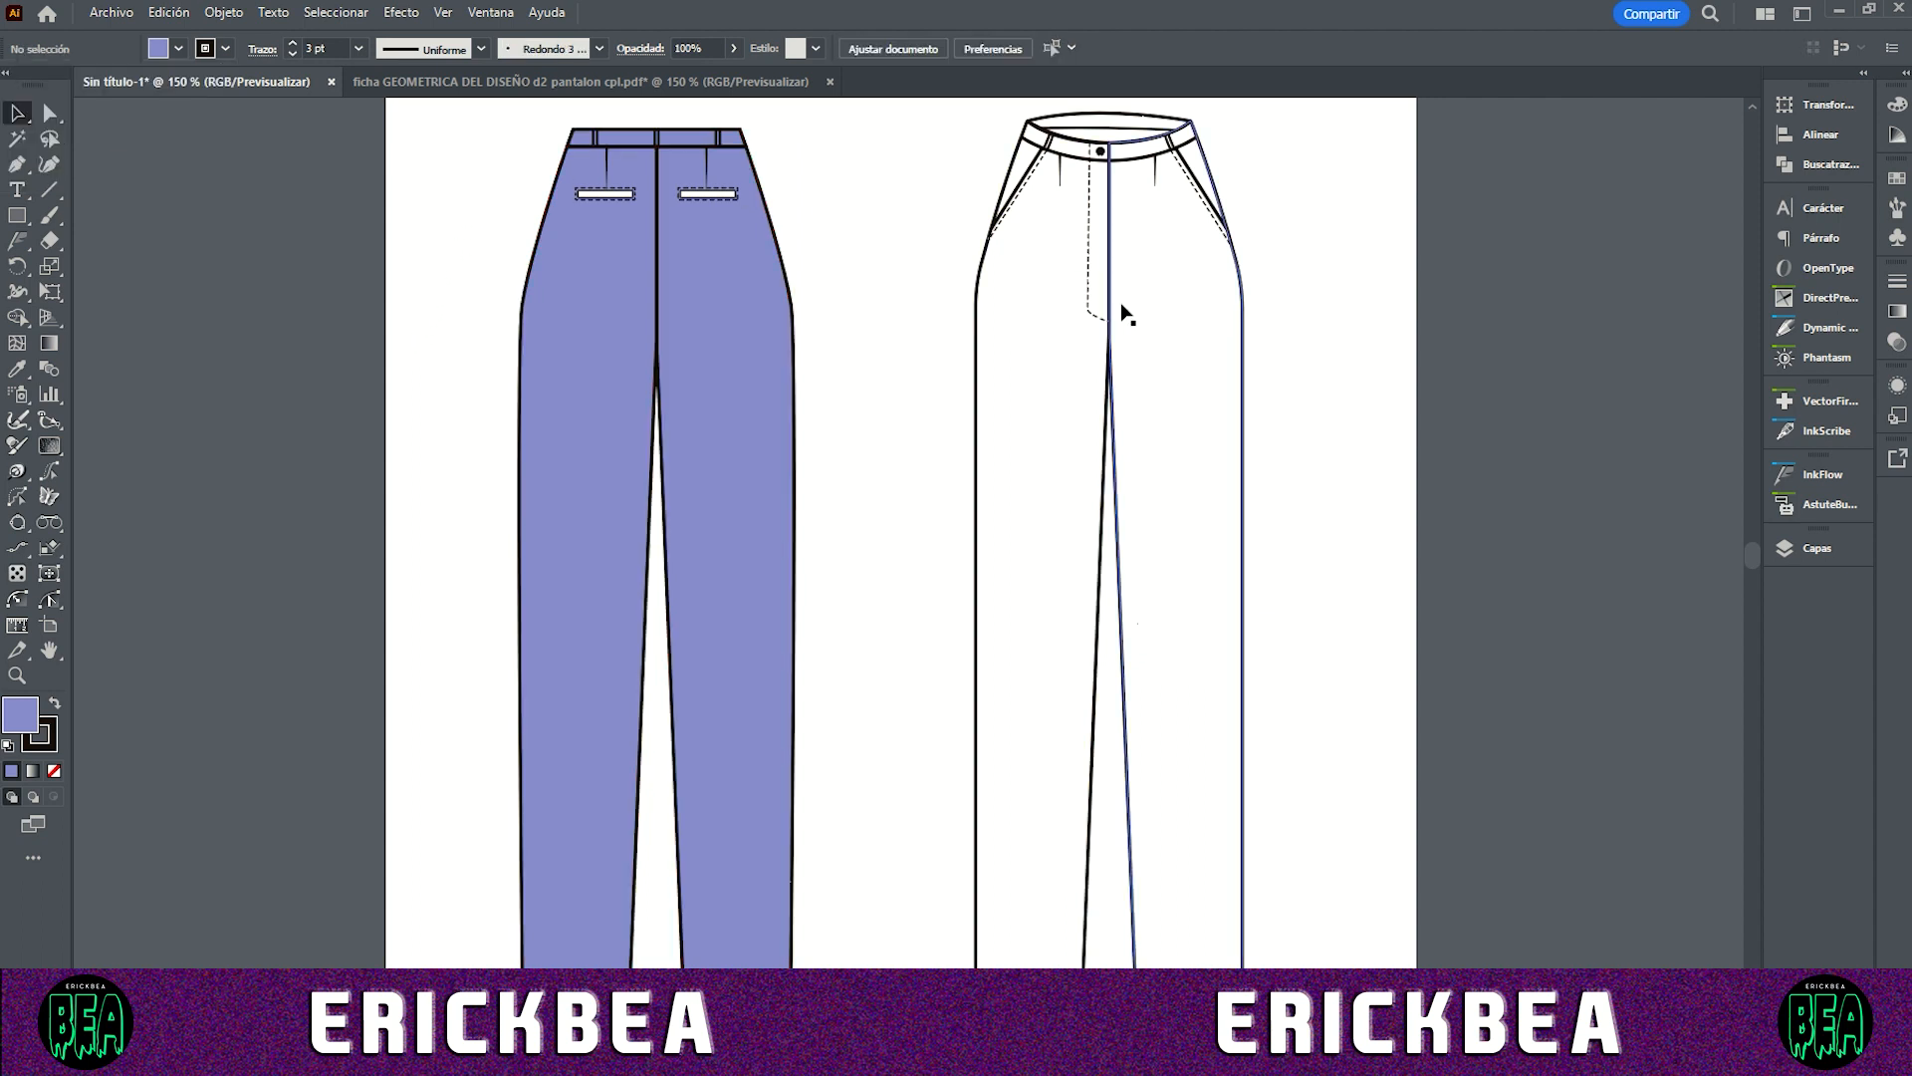
# Step: Fill the front view's leg panels and waistband opening with the solid lavender-blue swatch
pyautogui.click(1156, 286)
pyautogui.click(1109, 159)
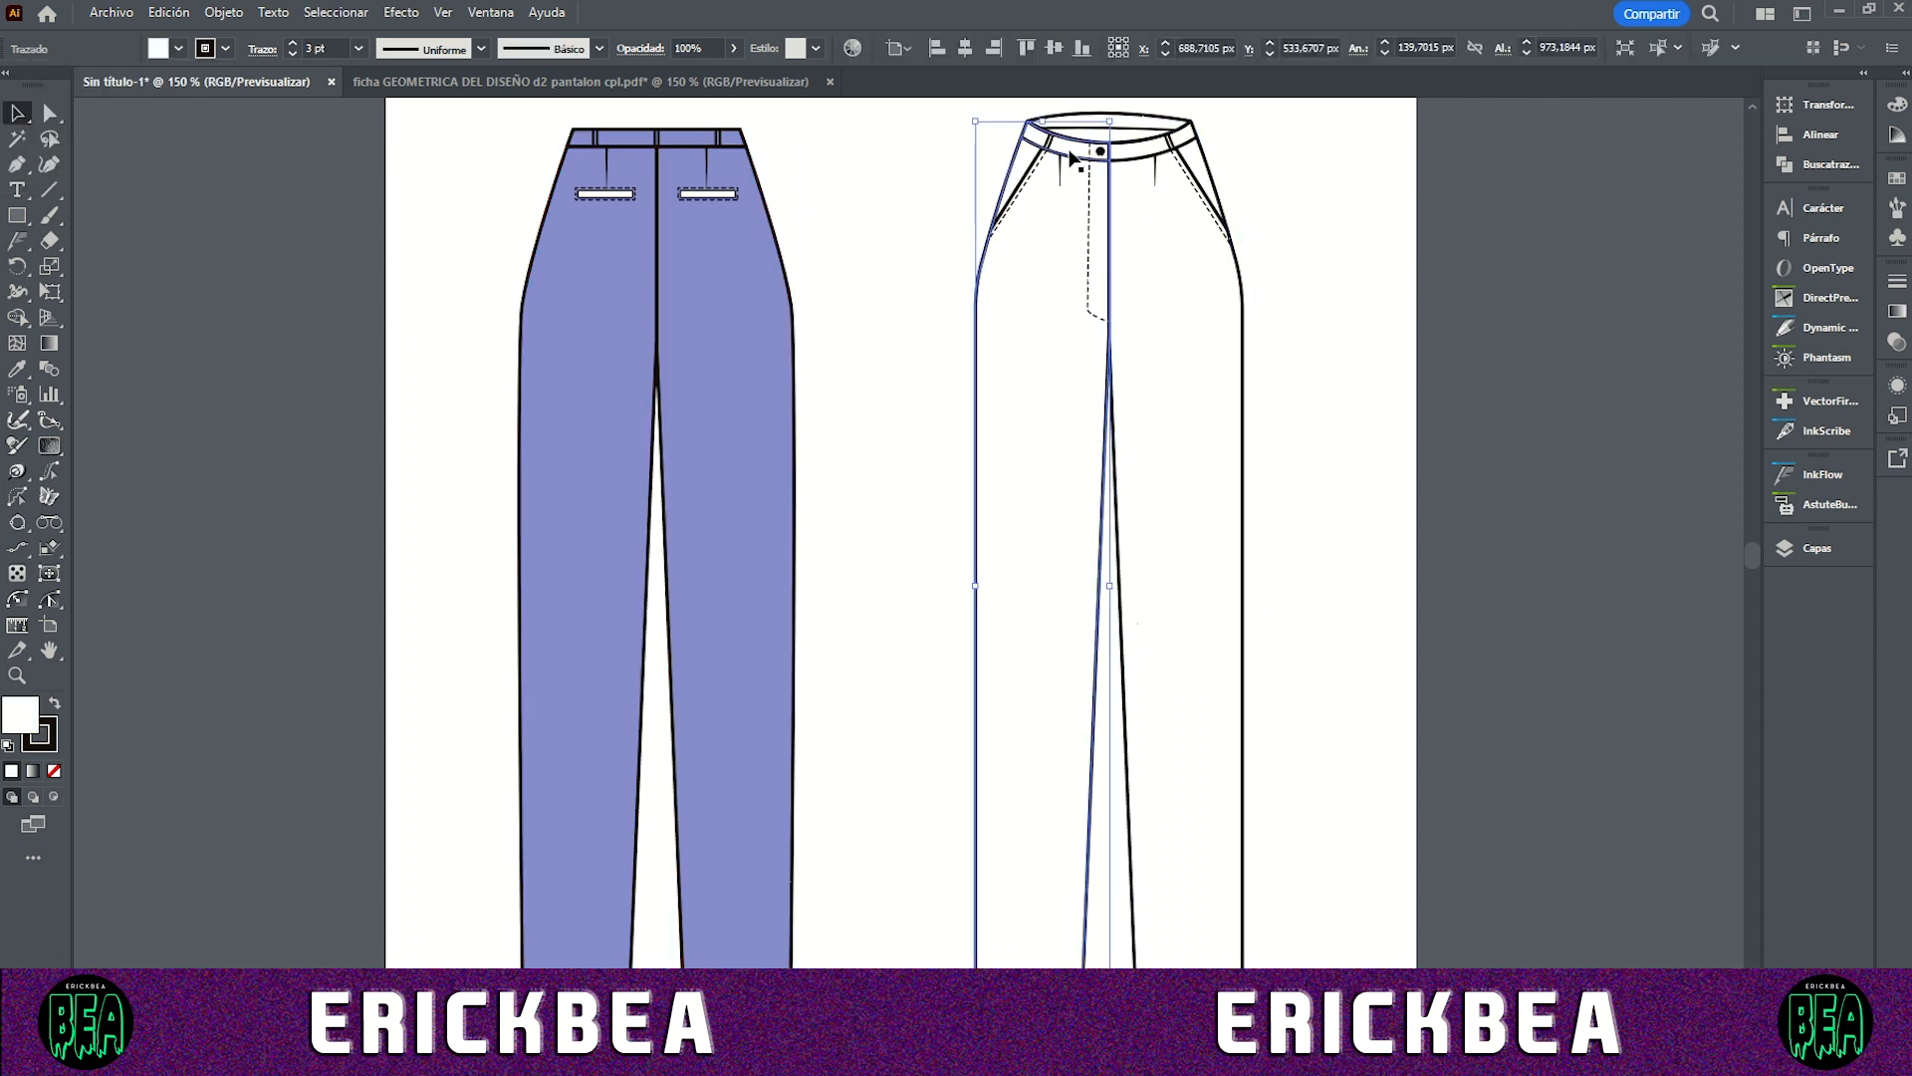
pyautogui.keyDown('shift'); pyautogui.click(1210, 159); pyautogui.keyUp('shift')
pyautogui.click(179, 47)
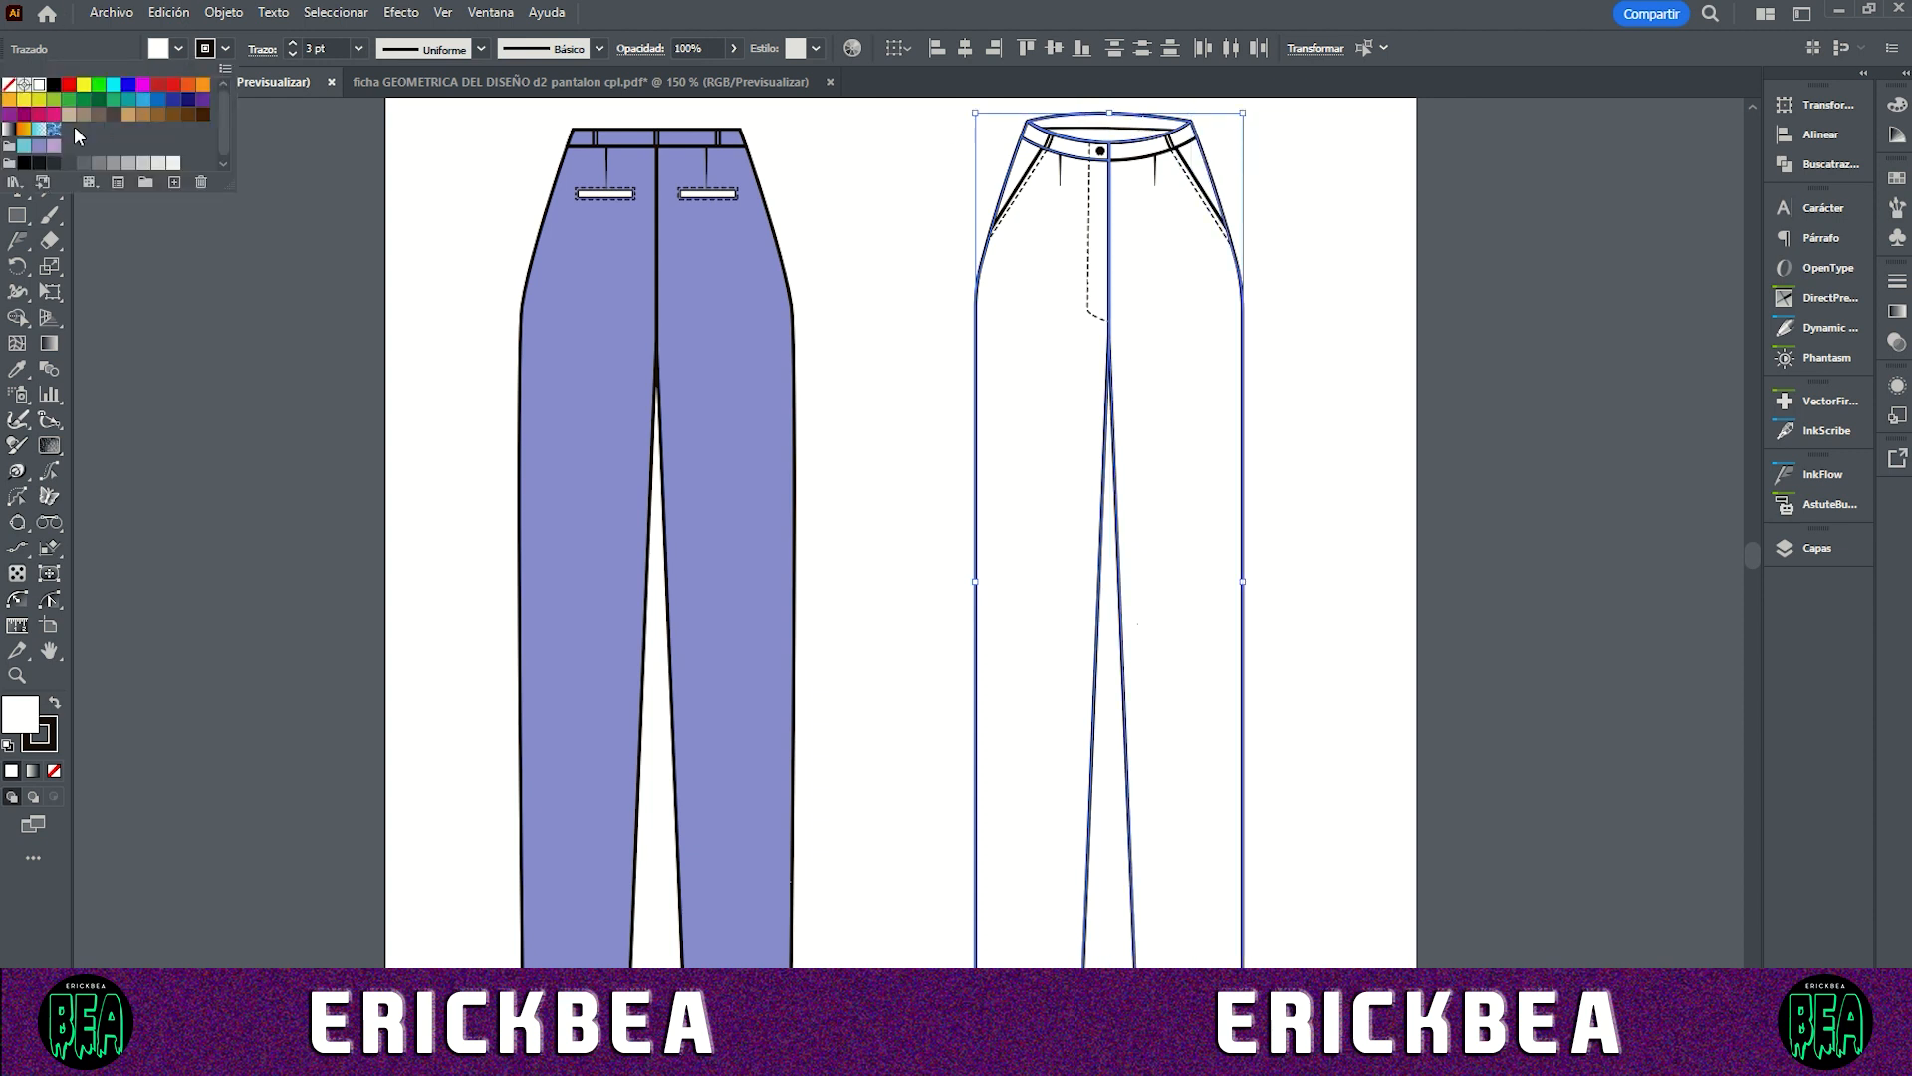
pyautogui.click(39, 147)
pyautogui.click(822, 341)
pyautogui.click(862, 320)
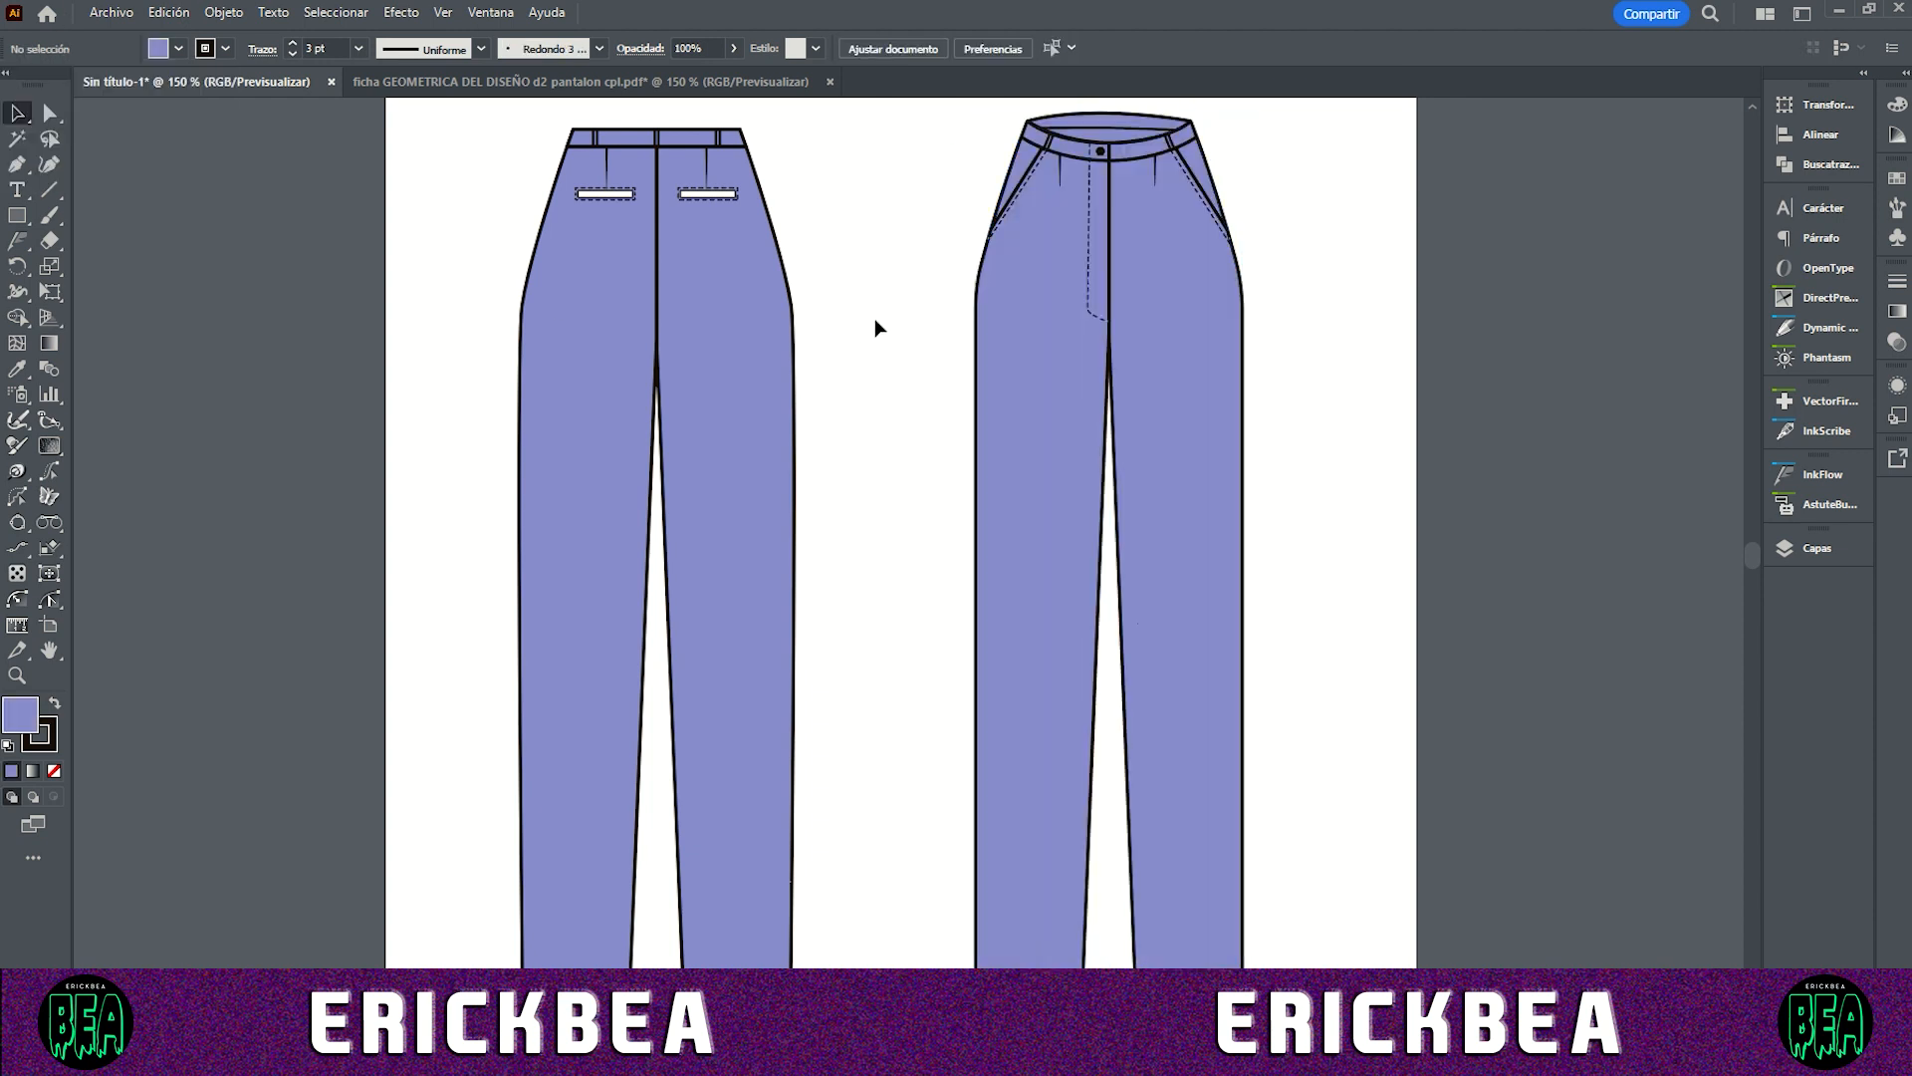
# Step: Fill both welt pockets on the back view with the lavender-blue swatch C=51 M=43 Y=0 K=0
pyautogui.click(601, 193)
pyautogui.keyDown('shift'); pyautogui.click(697, 192); pyautogui.keyUp('shift')
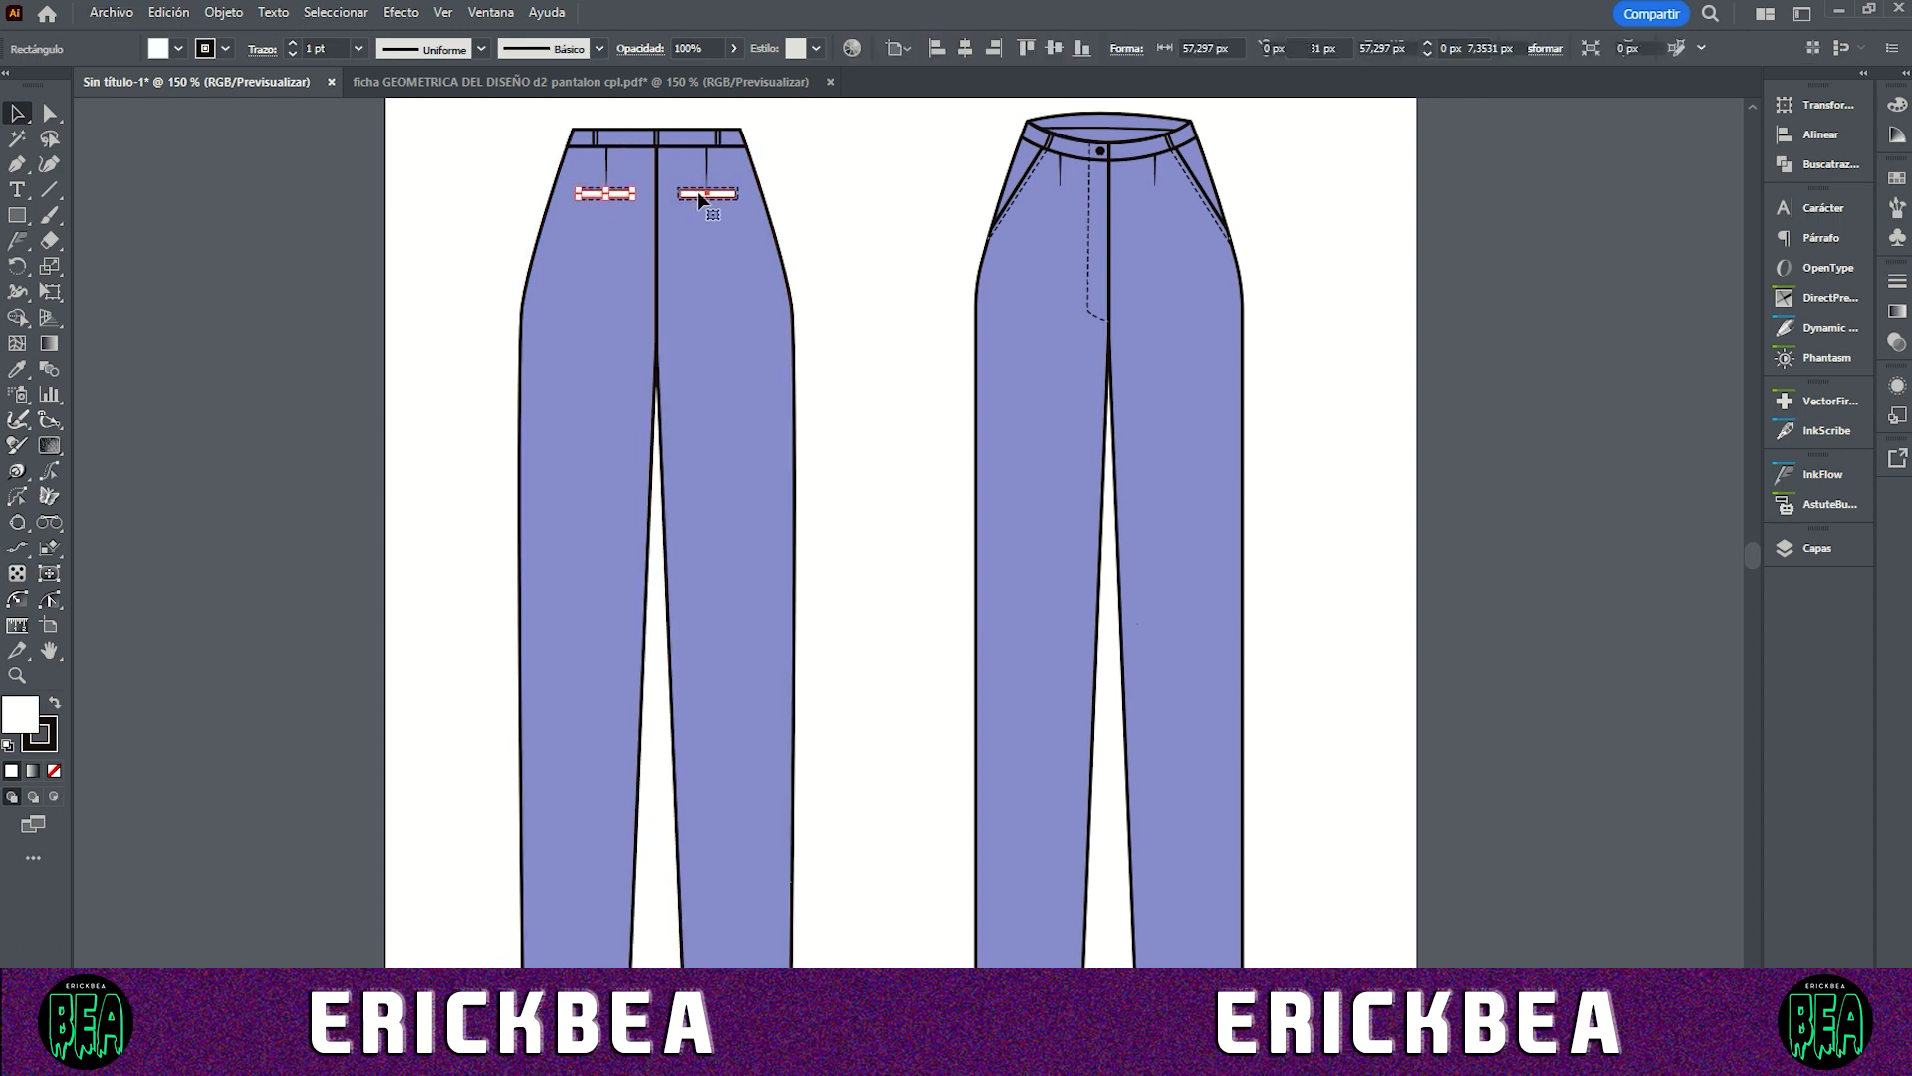
pyautogui.click(180, 48)
pyautogui.click(39, 146)
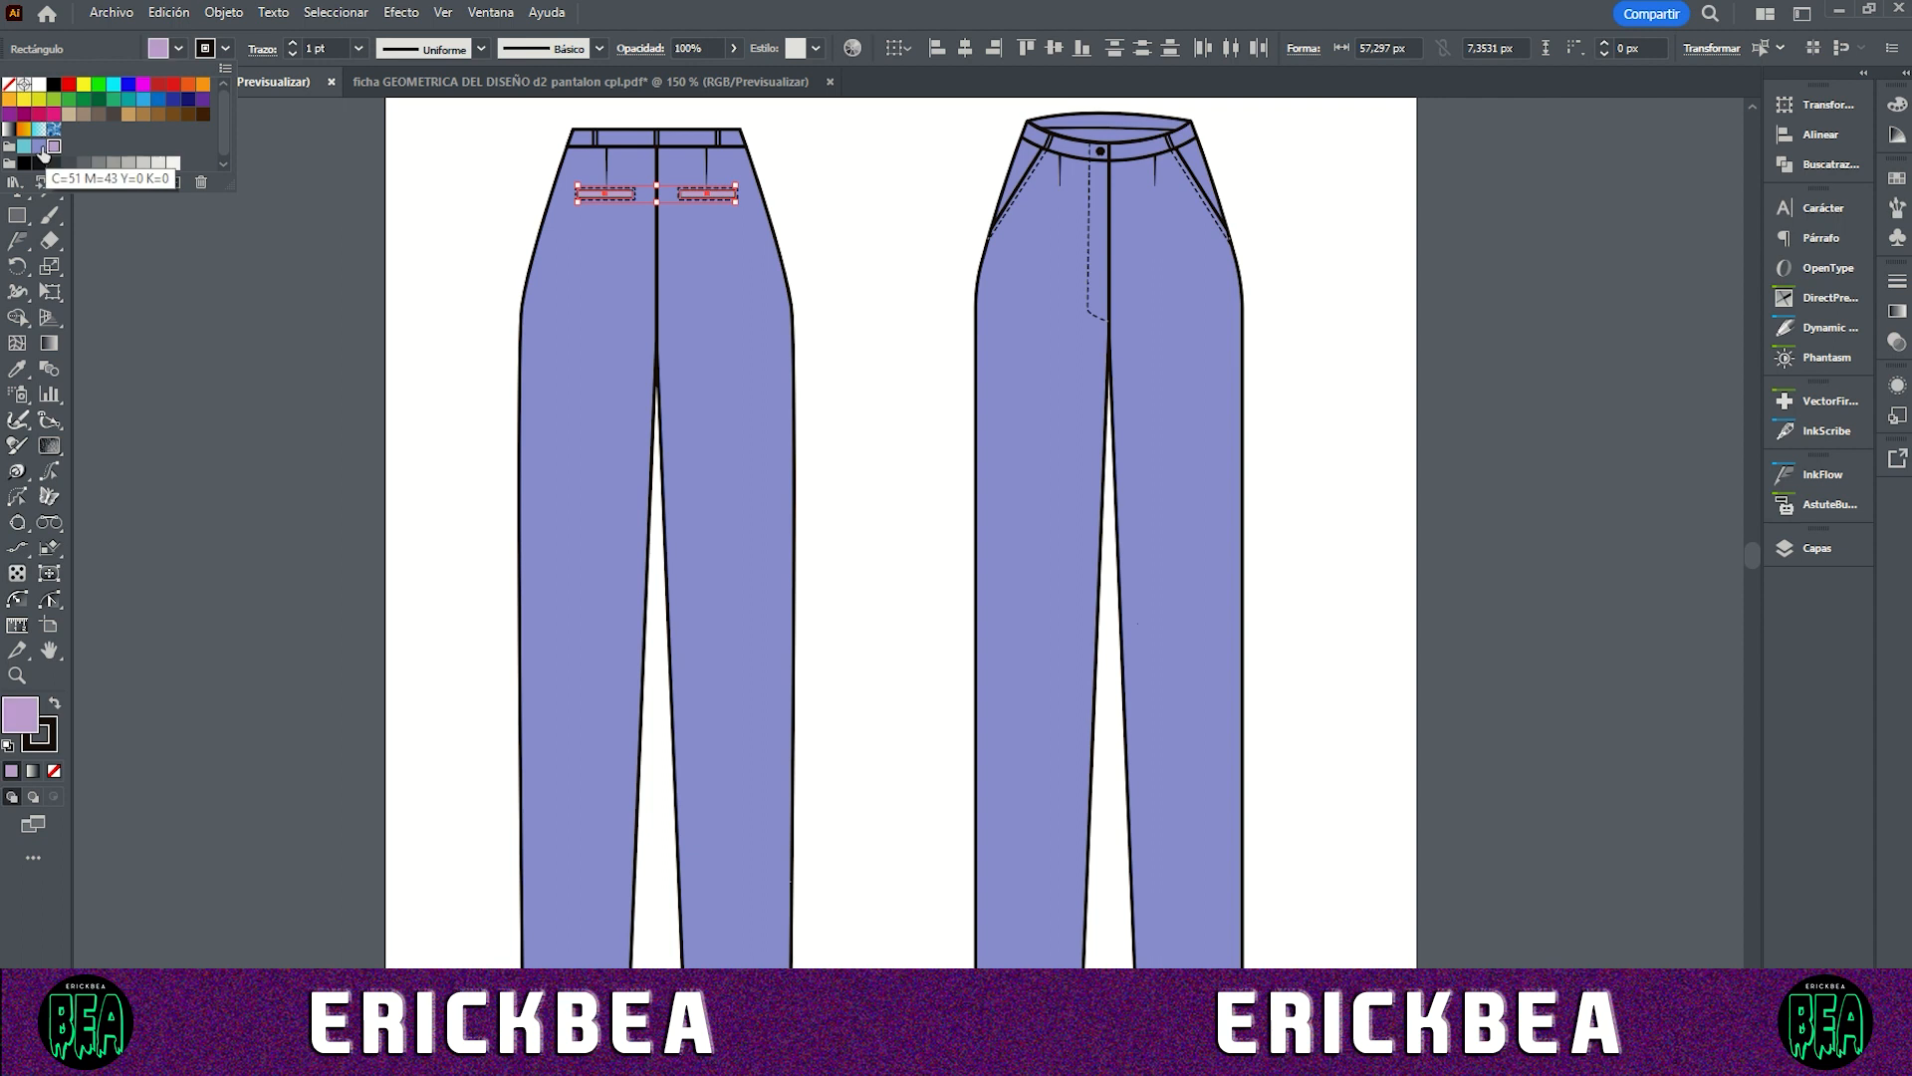
pyautogui.click(425, 380)
pyautogui.click(425, 380)
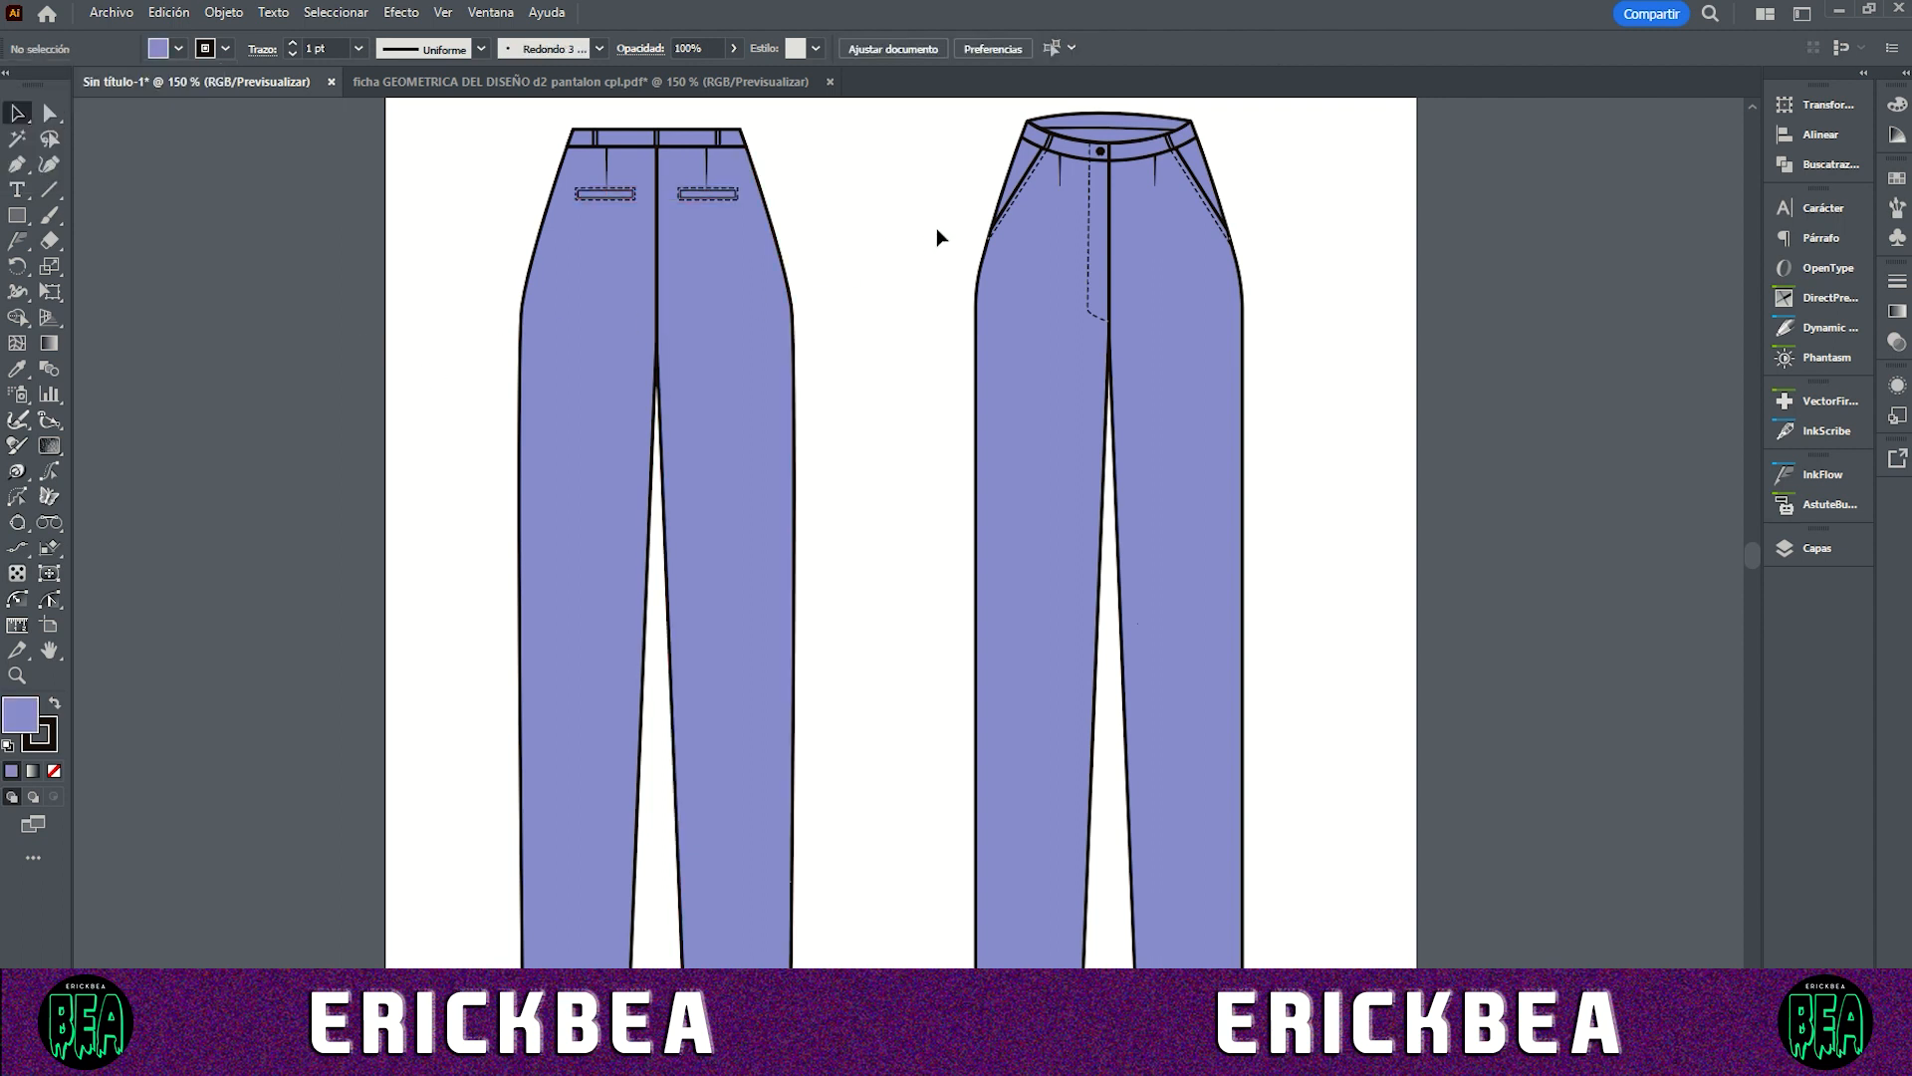
# Step: Duplicate the front view's waist opening path in place, directly beneath the original in the layer stack
pyautogui.scroll(2, 1224, 131)
pyautogui.scroll(4, 1286, 190)
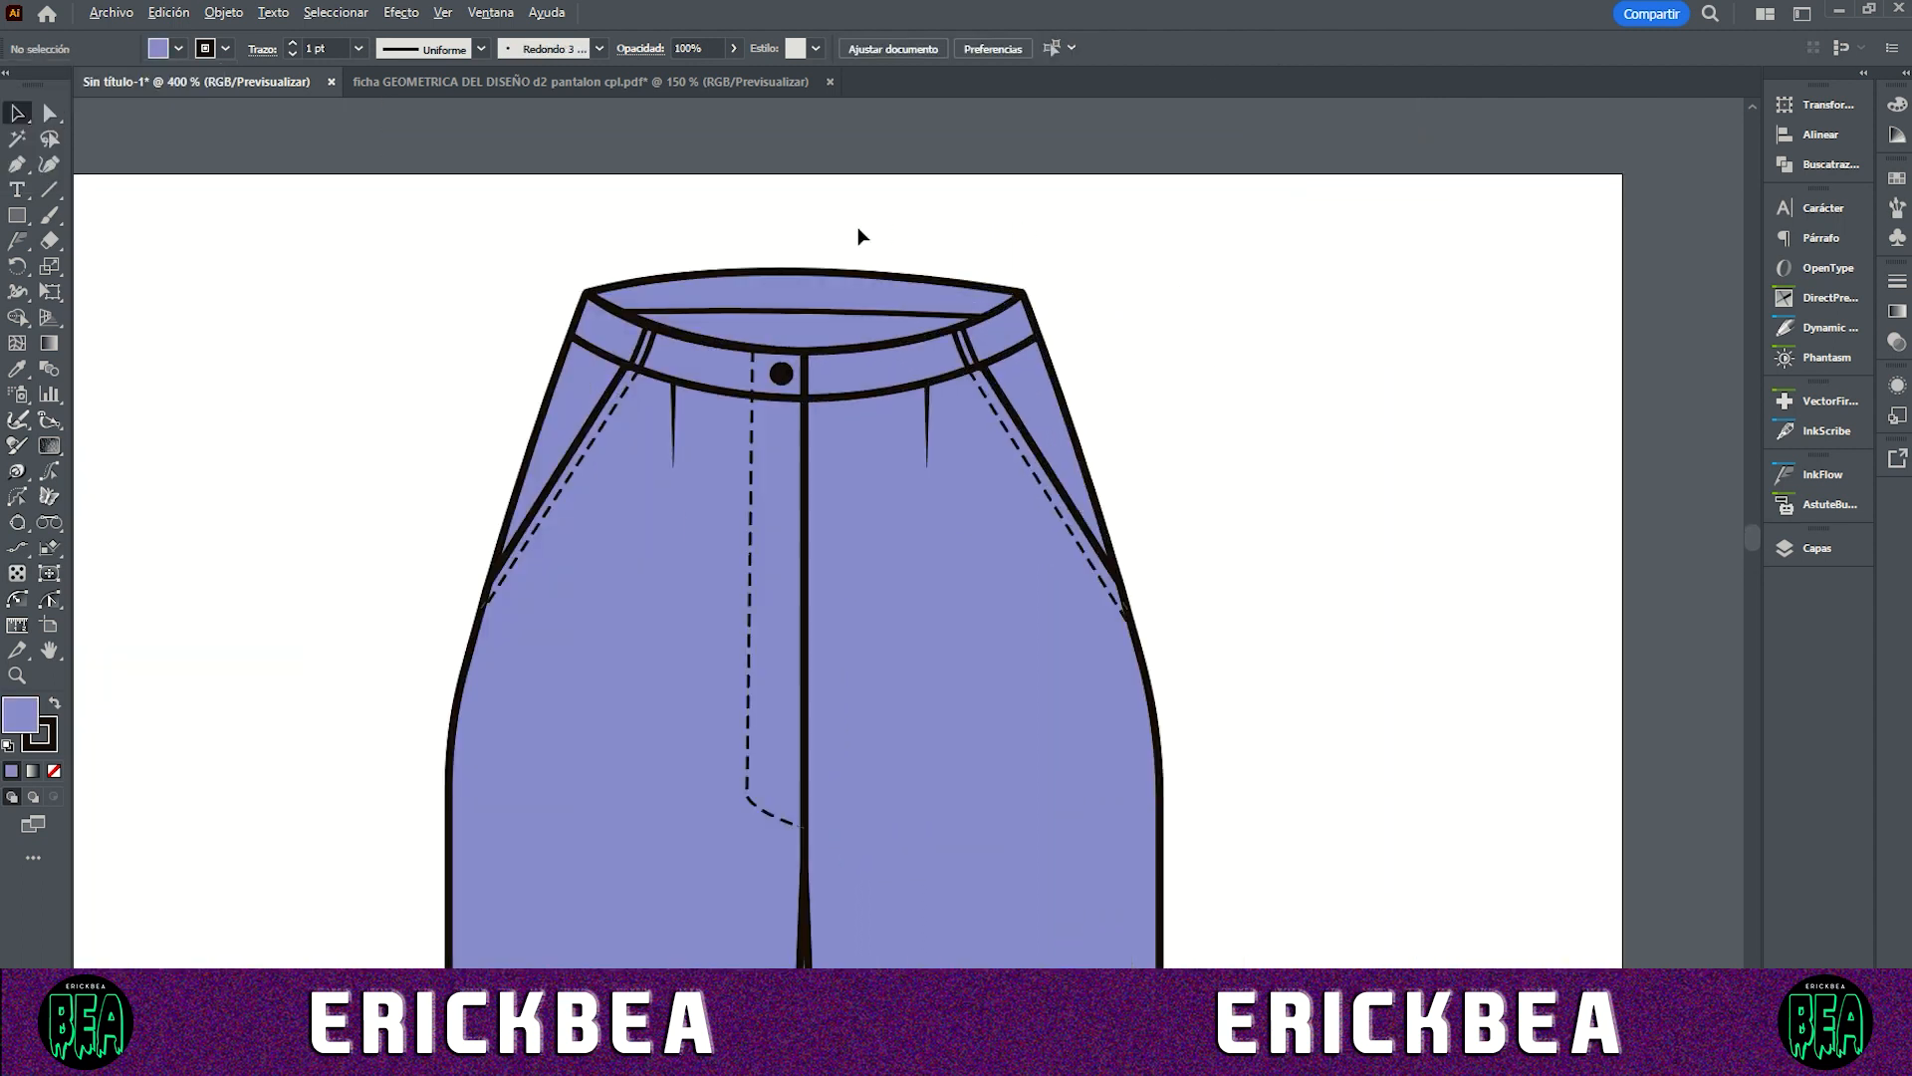
pyautogui.click(570, 314)
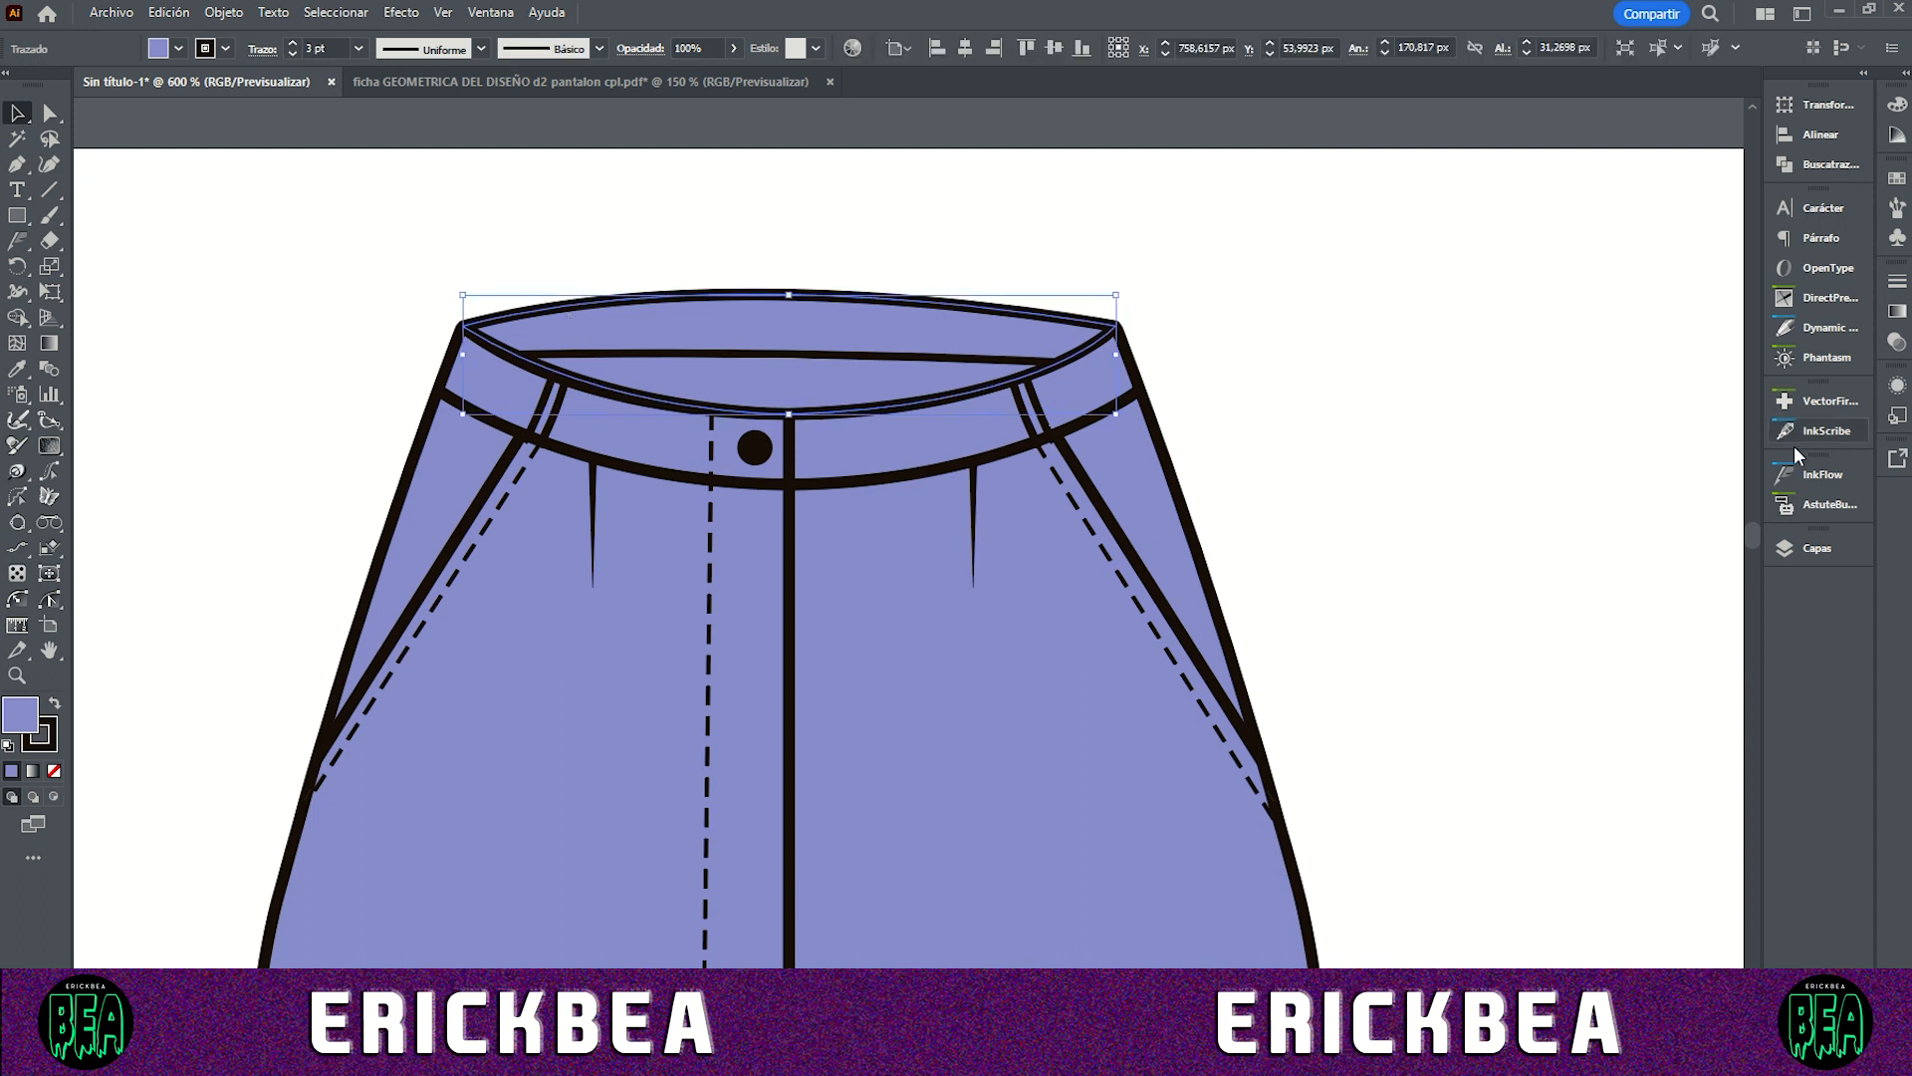
pyautogui.click(1808, 550)
pyautogui.click(1501, 531)
pyautogui.scroll(-2, 1613, 717)
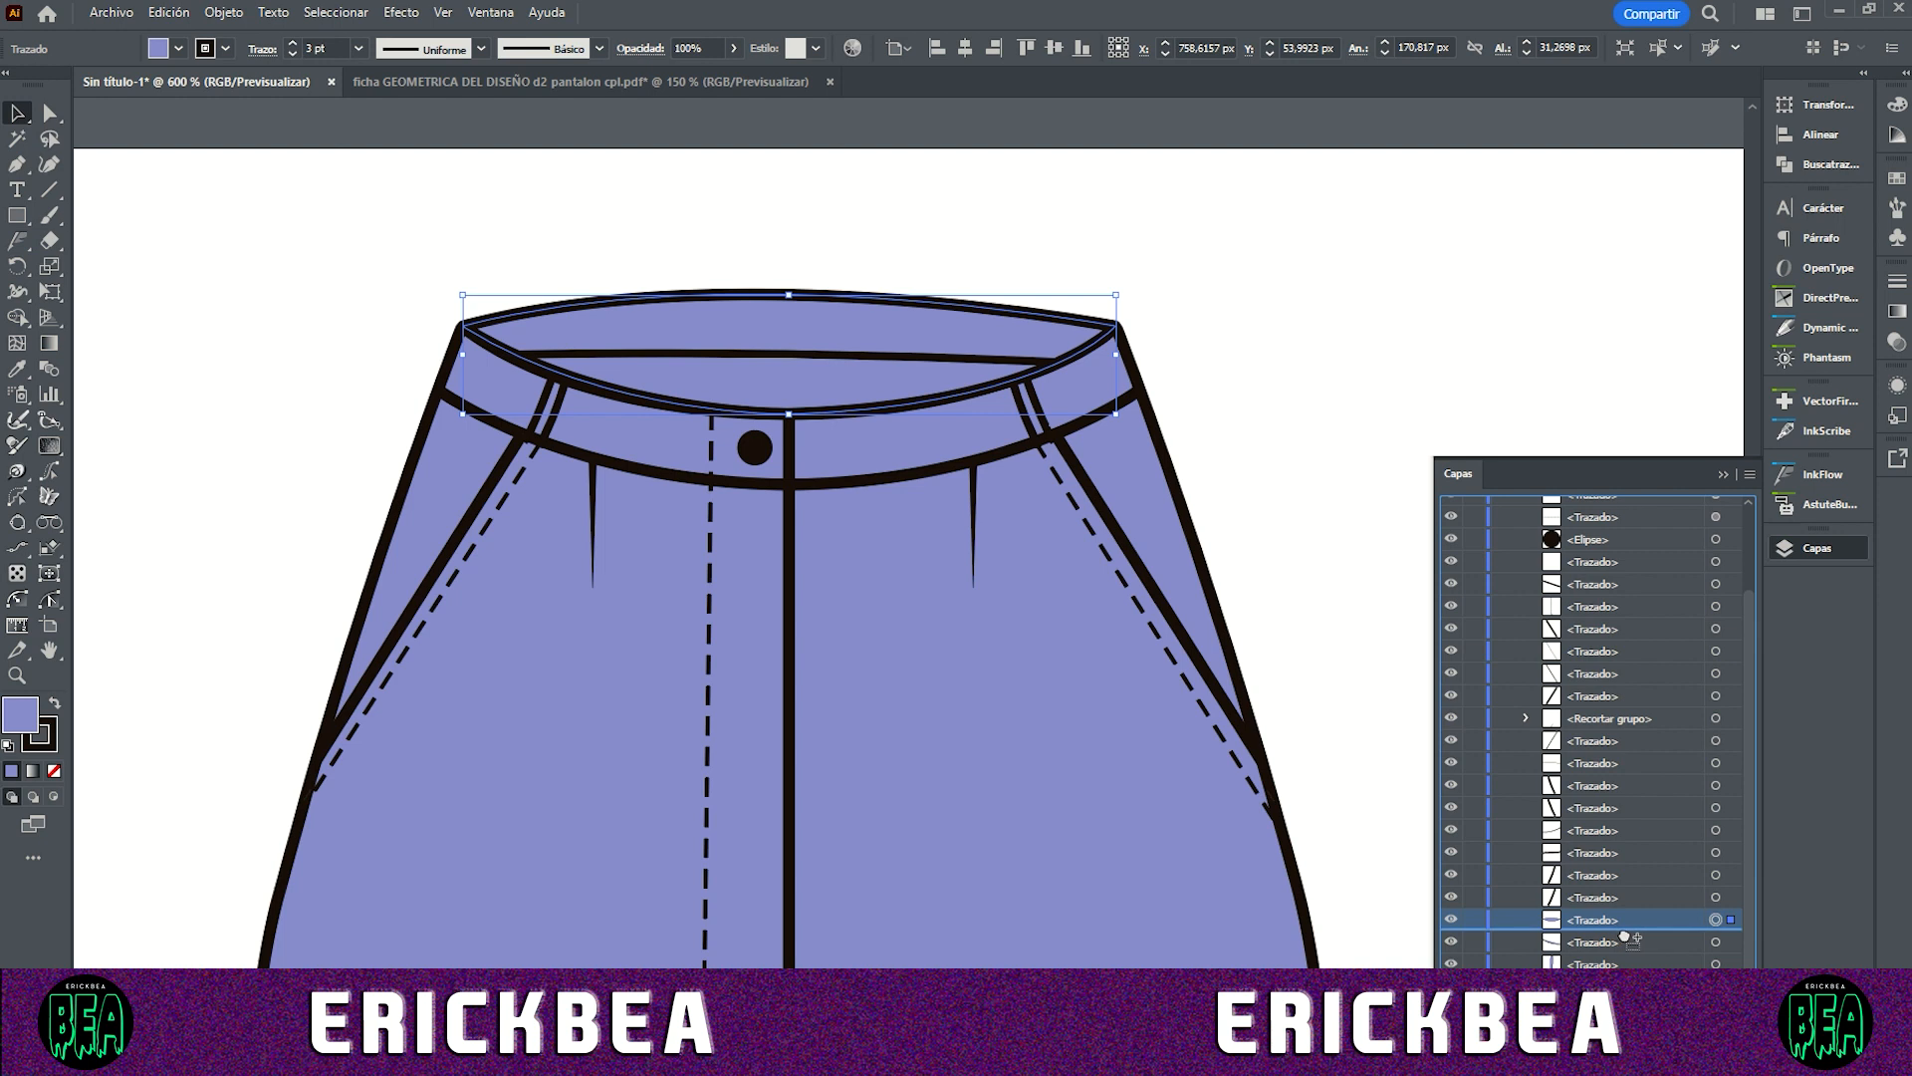
pyautogui.click(1590, 942)
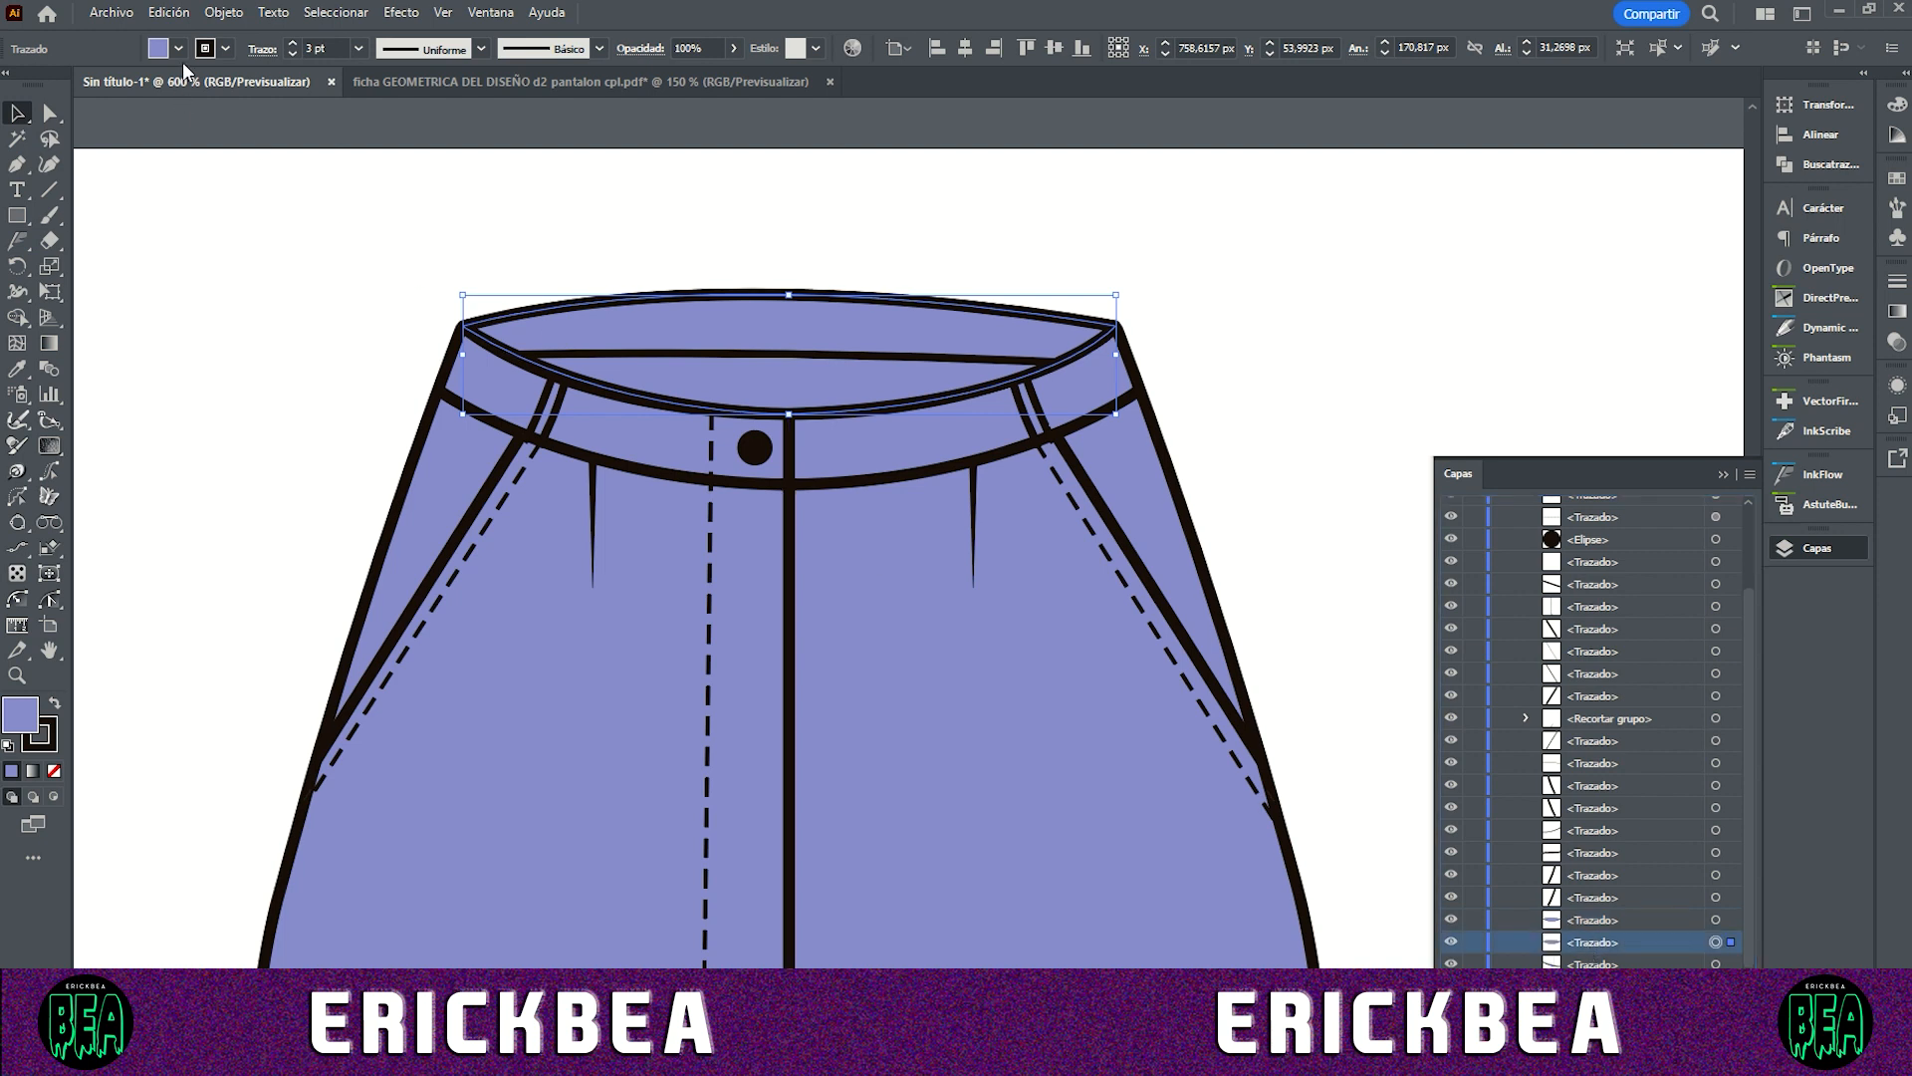
# Step: Fill the duplicated waist opening with black and move it above the lavender-blue original in the stacking order
pyautogui.click(179, 48)
pyautogui.click(54, 85)
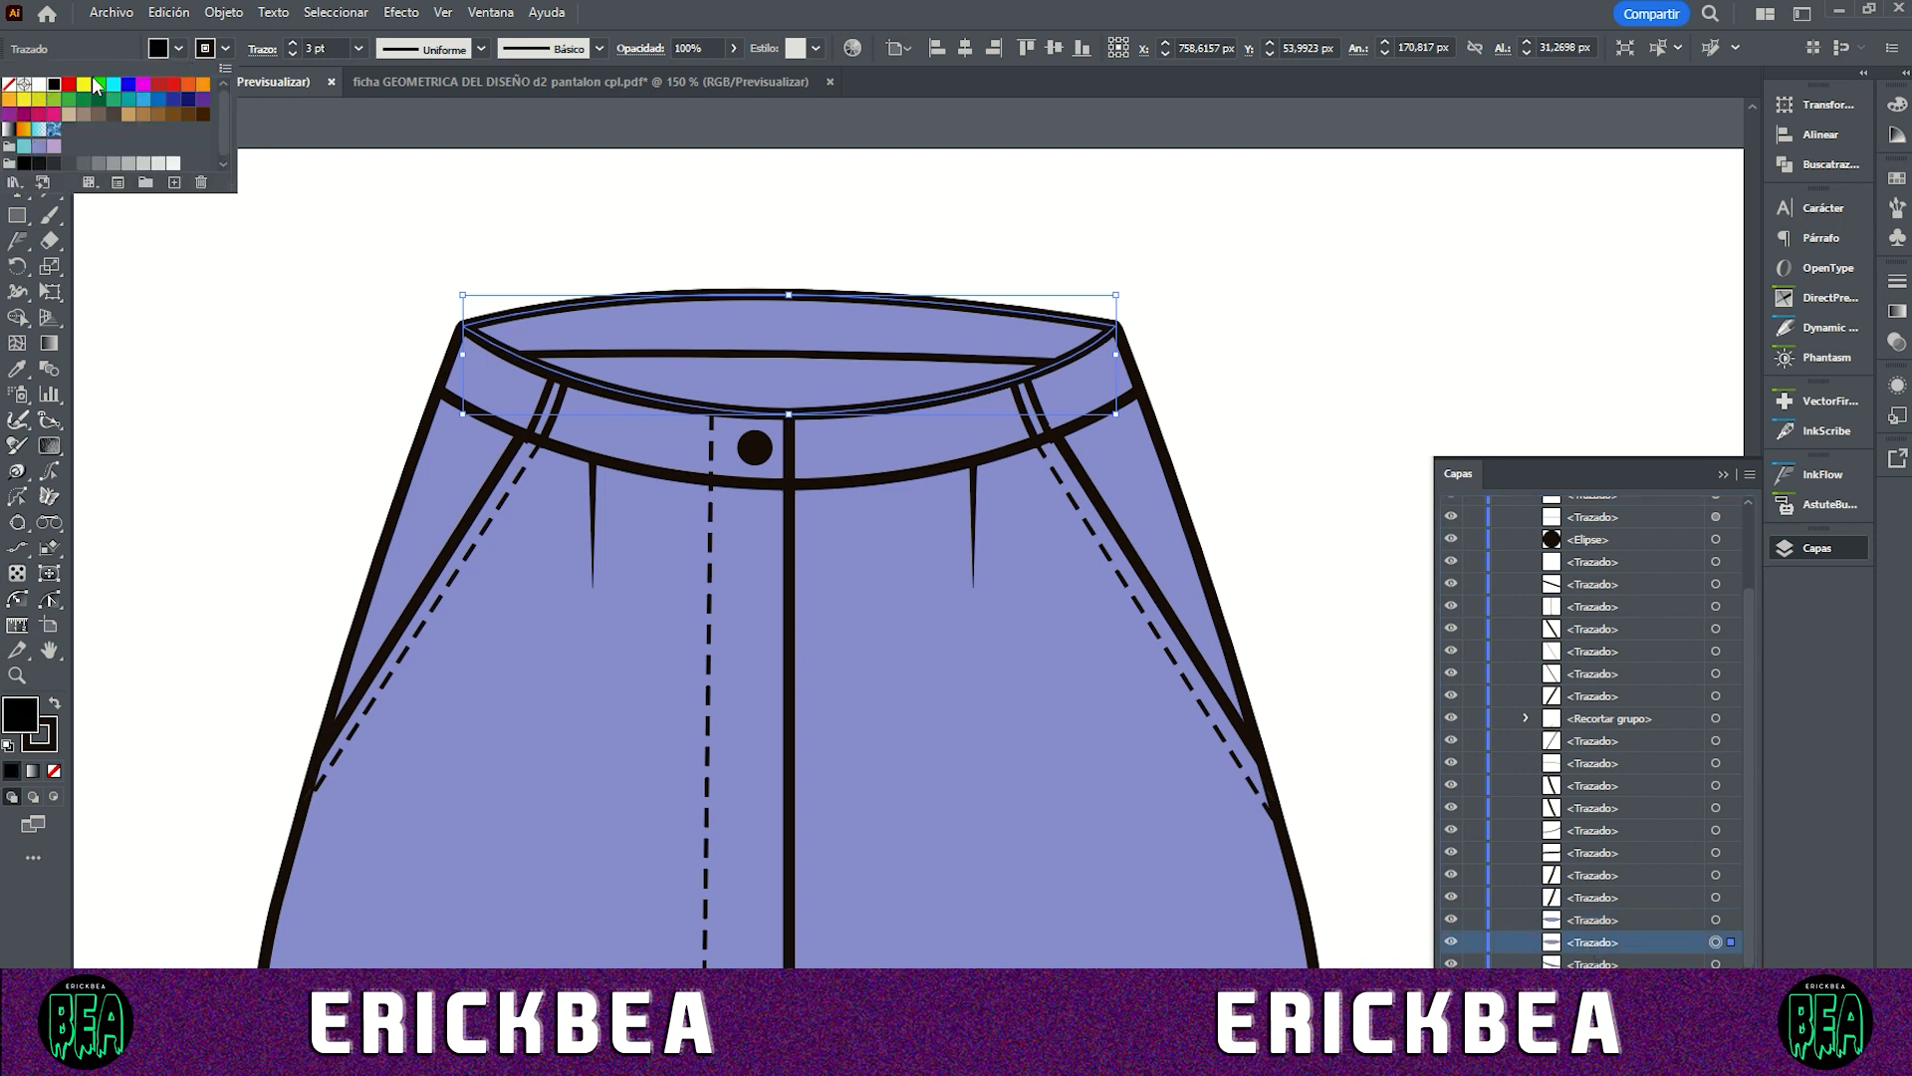
pyautogui.click(1582, 939)
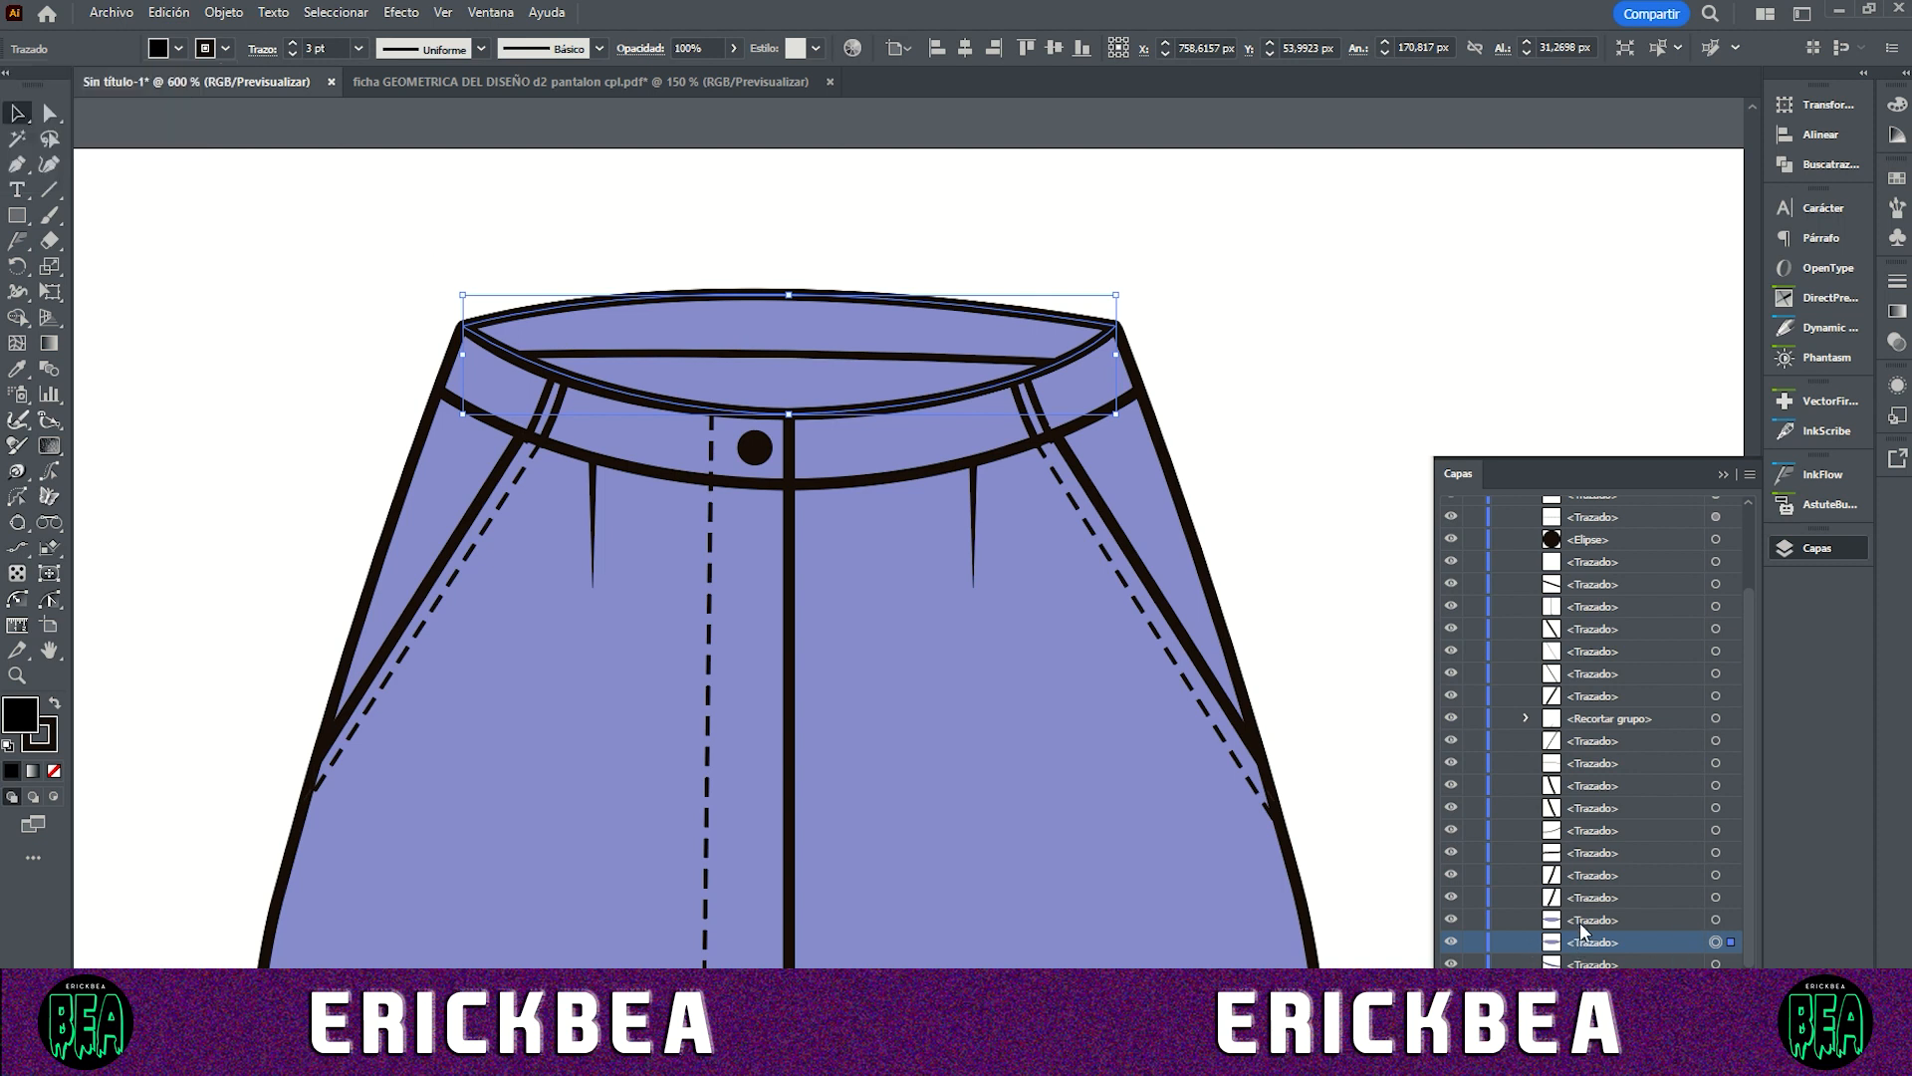
pyautogui.moveTo(1601, 939); pyautogui.dragTo(1605, 907)
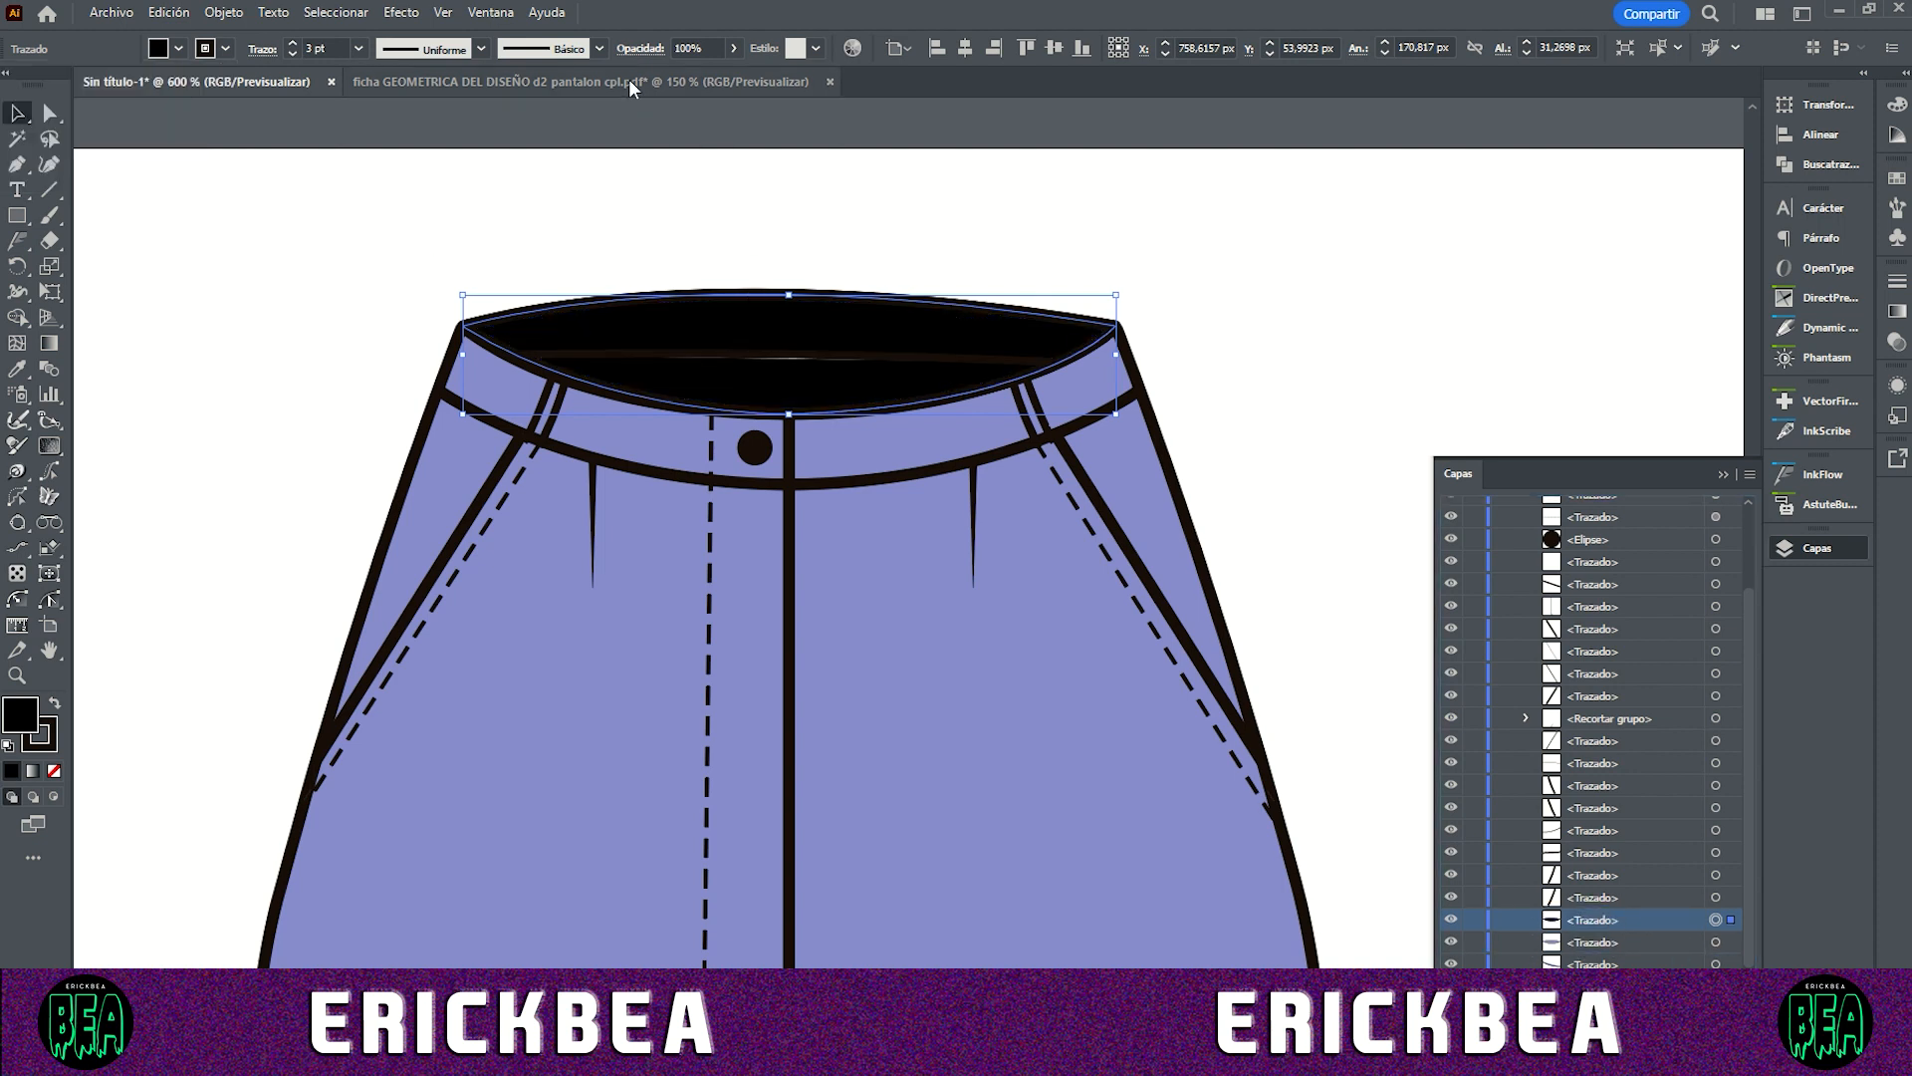
# Step: Reduce the black waist opening shape's opacity to 64% to shade the inside of the trousers
pyautogui.click(786, 355)
pyautogui.click(395, 267)
pyautogui.click(667, 334)
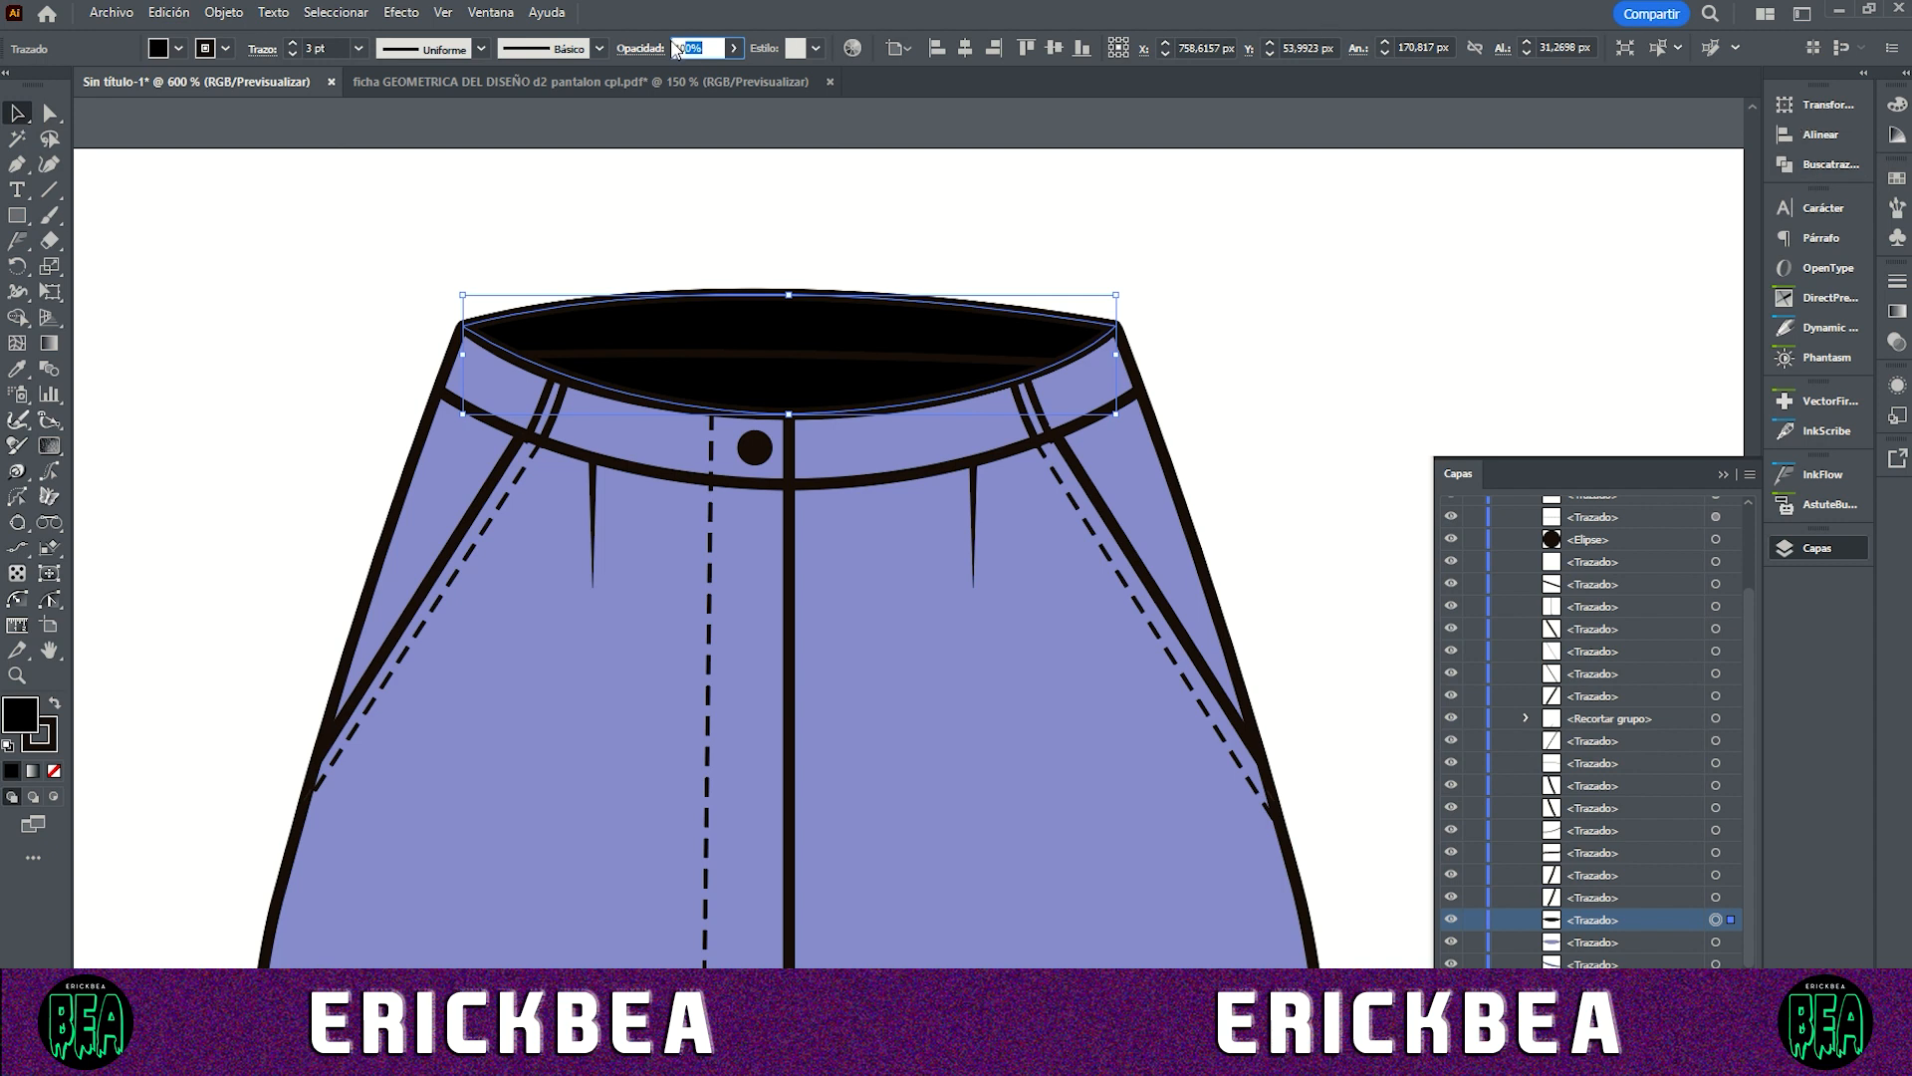
pyautogui.click(735, 49)
pyautogui.moveTo(725, 74); pyautogui.dragTo(696, 77)
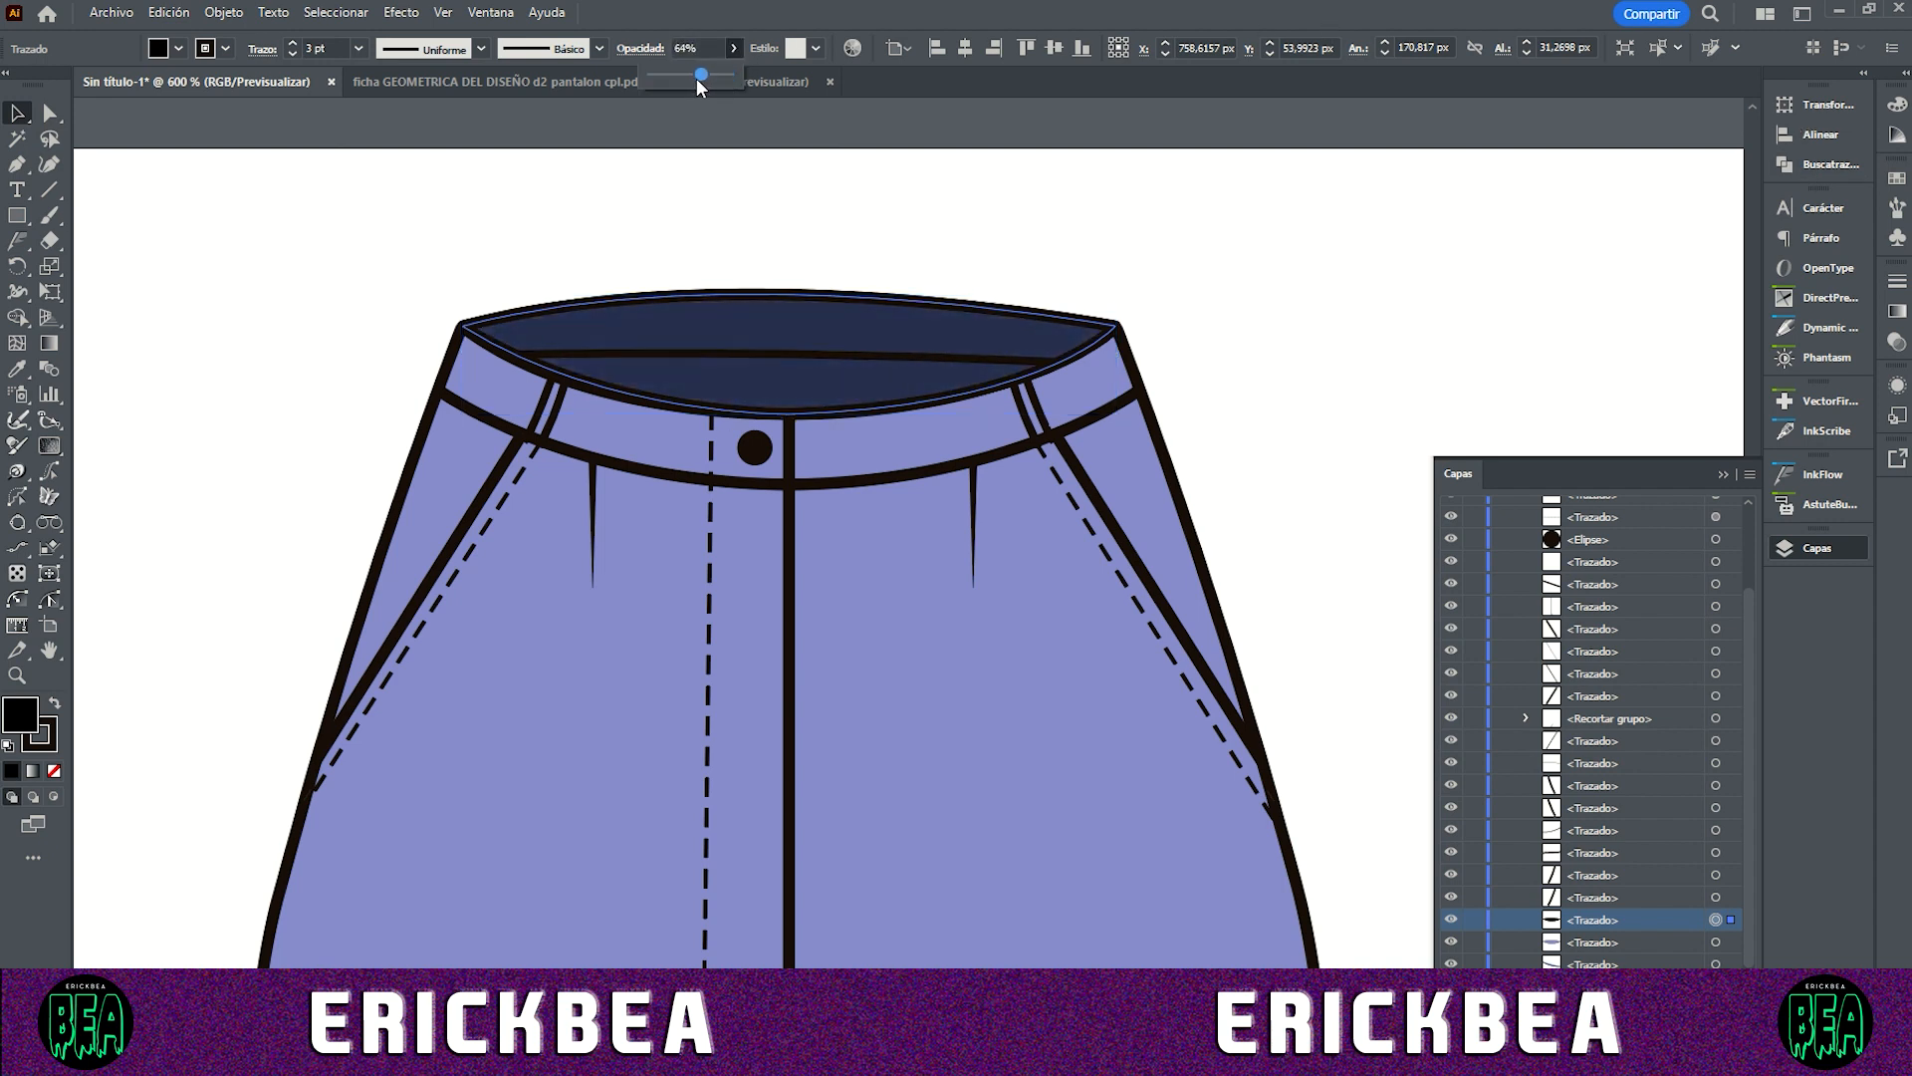
pyautogui.click(432, 265)
pyautogui.click(744, 366)
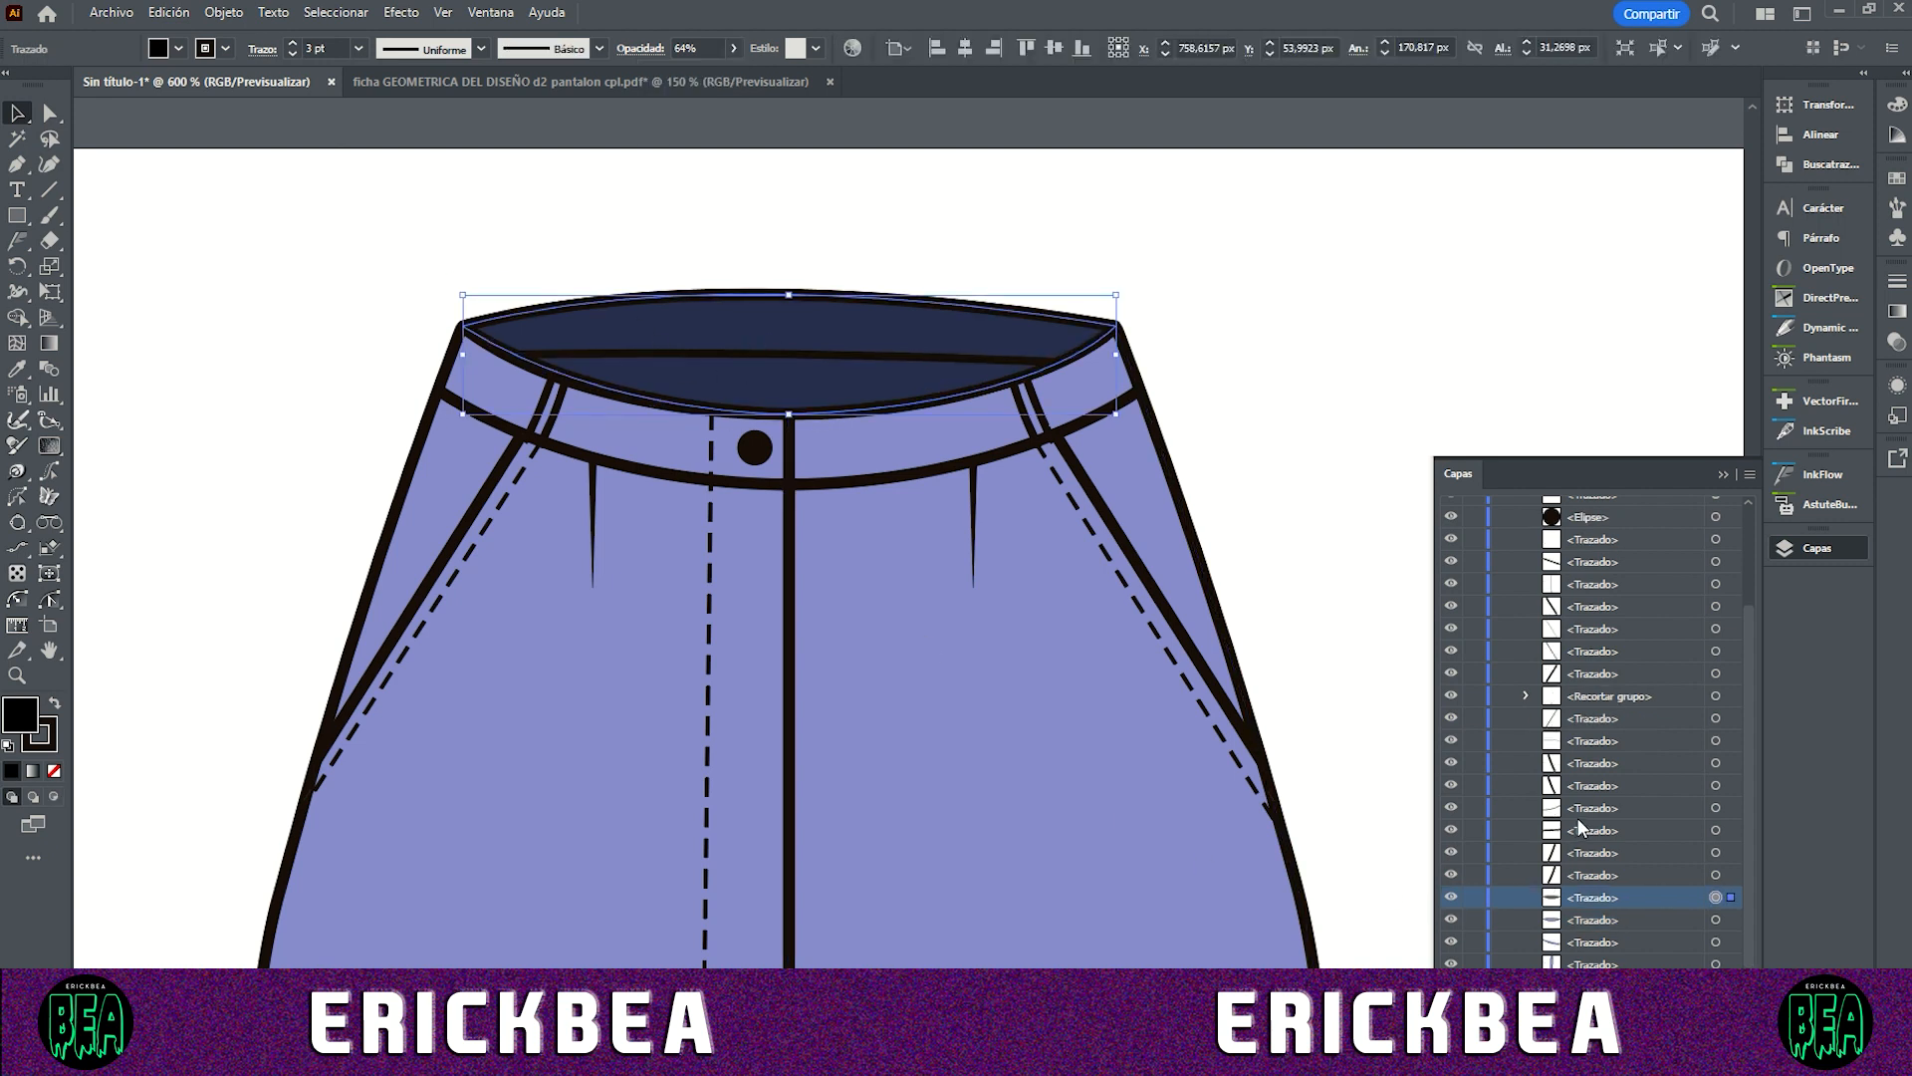
# Step: Check the inner waistband line's place in the layer stack and review both coloured trouser views
pyautogui.scroll(2, 1578, 817)
pyautogui.click(812, 360)
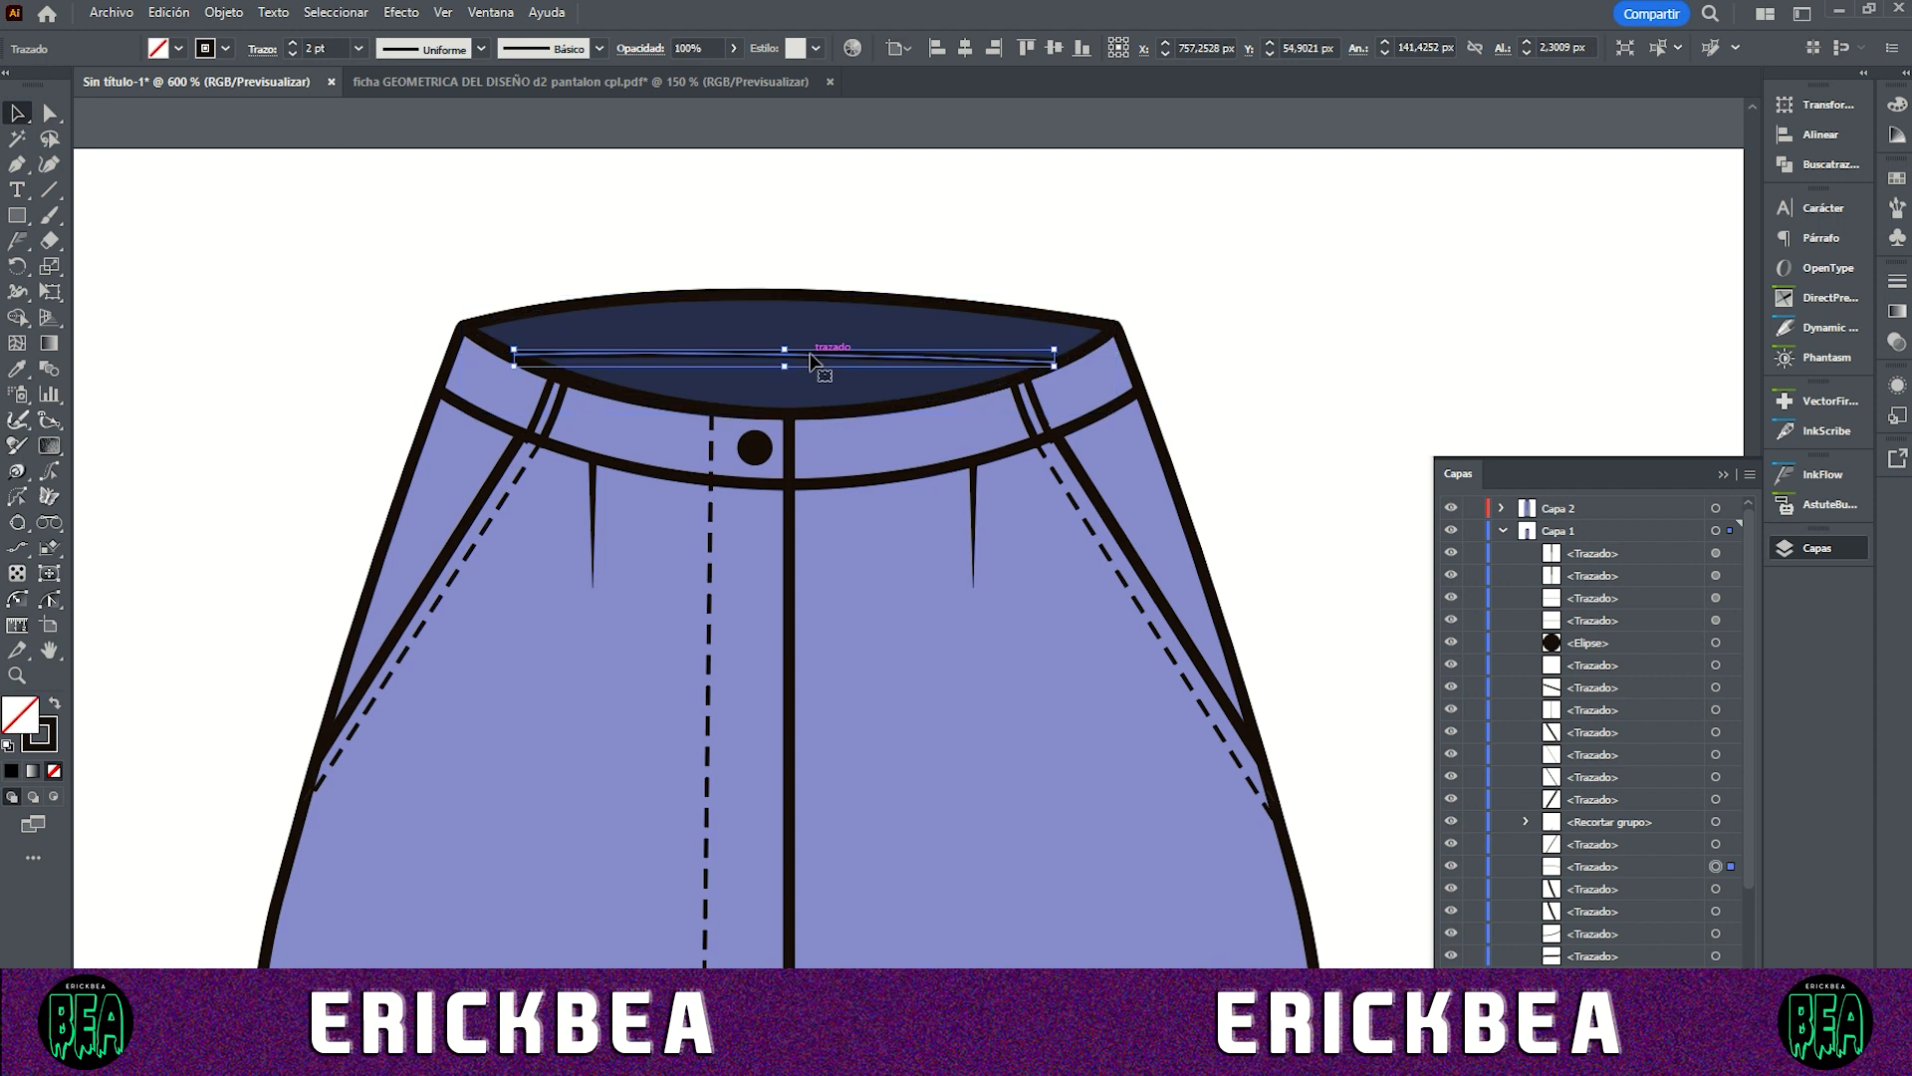
pyautogui.scroll(-3, 1579, 737)
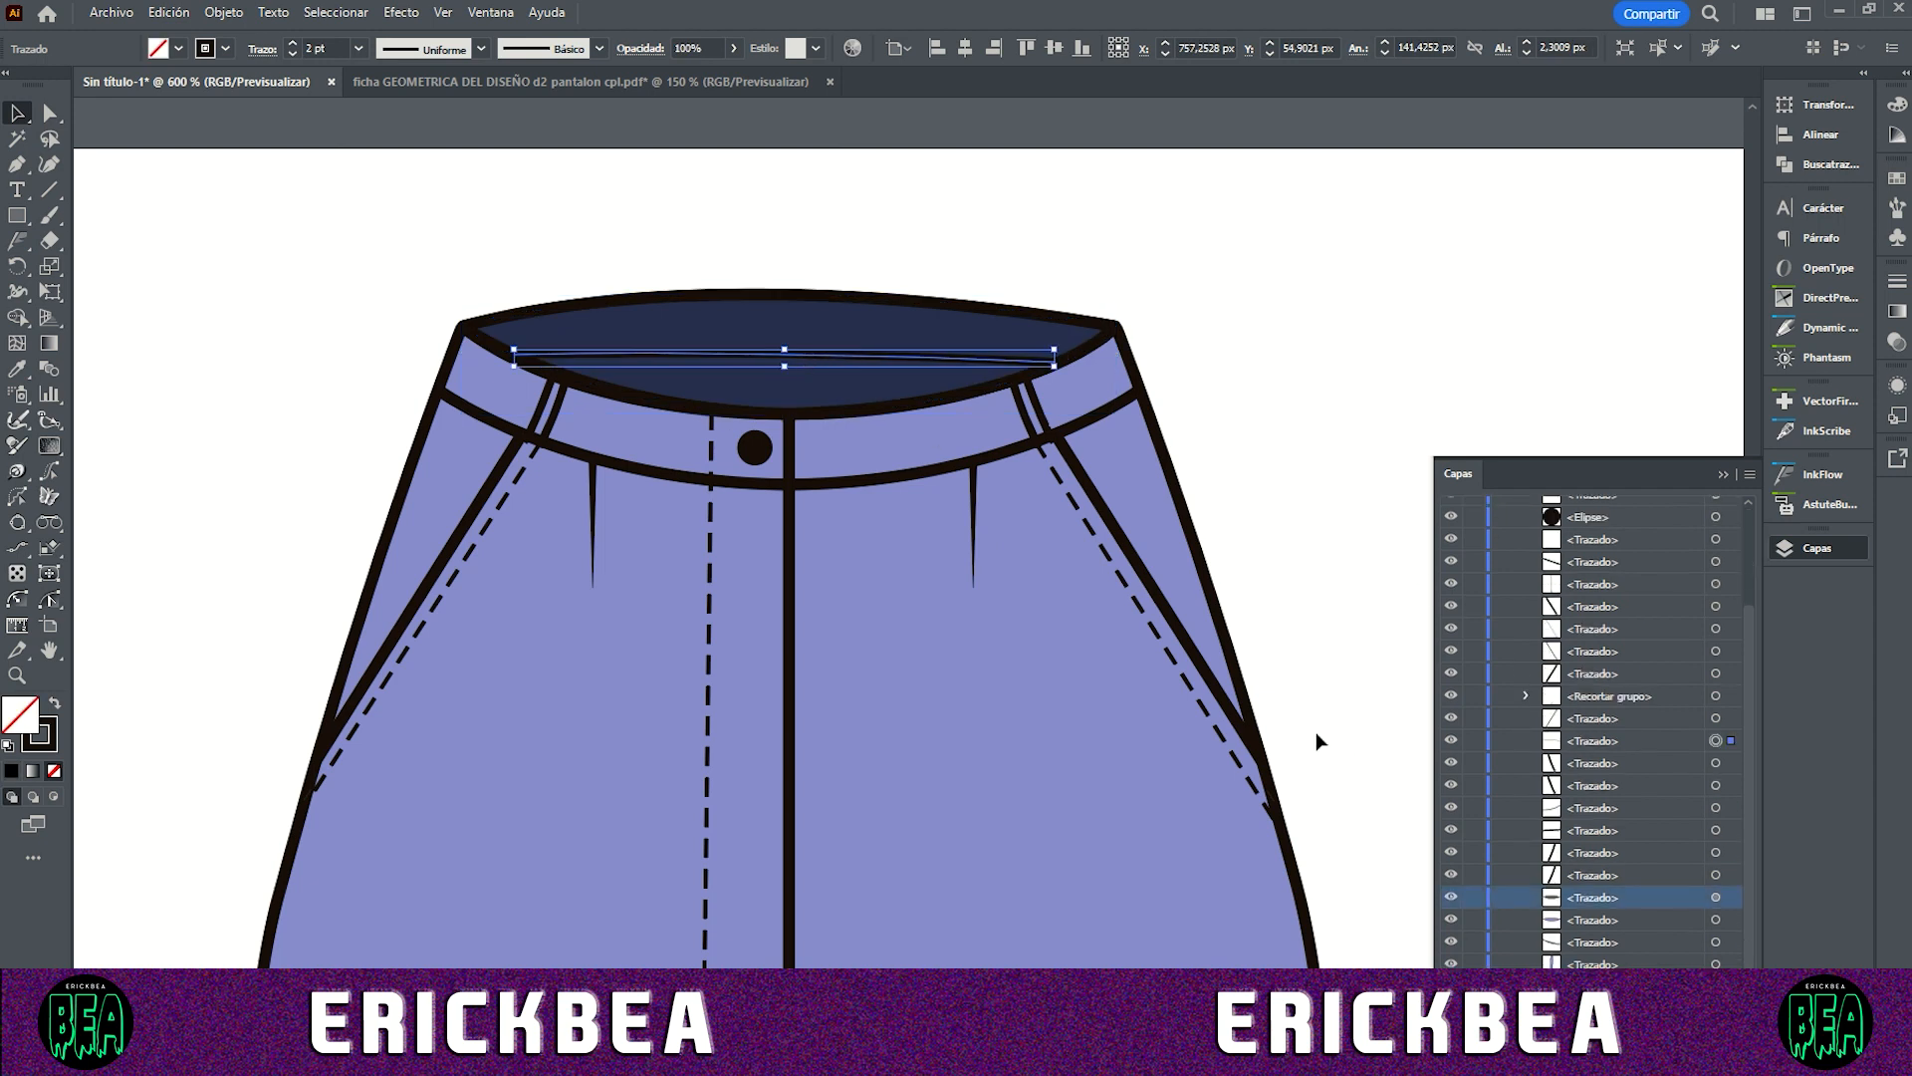
pyautogui.click(1354, 666)
pyautogui.scroll(-5, 445, 493)
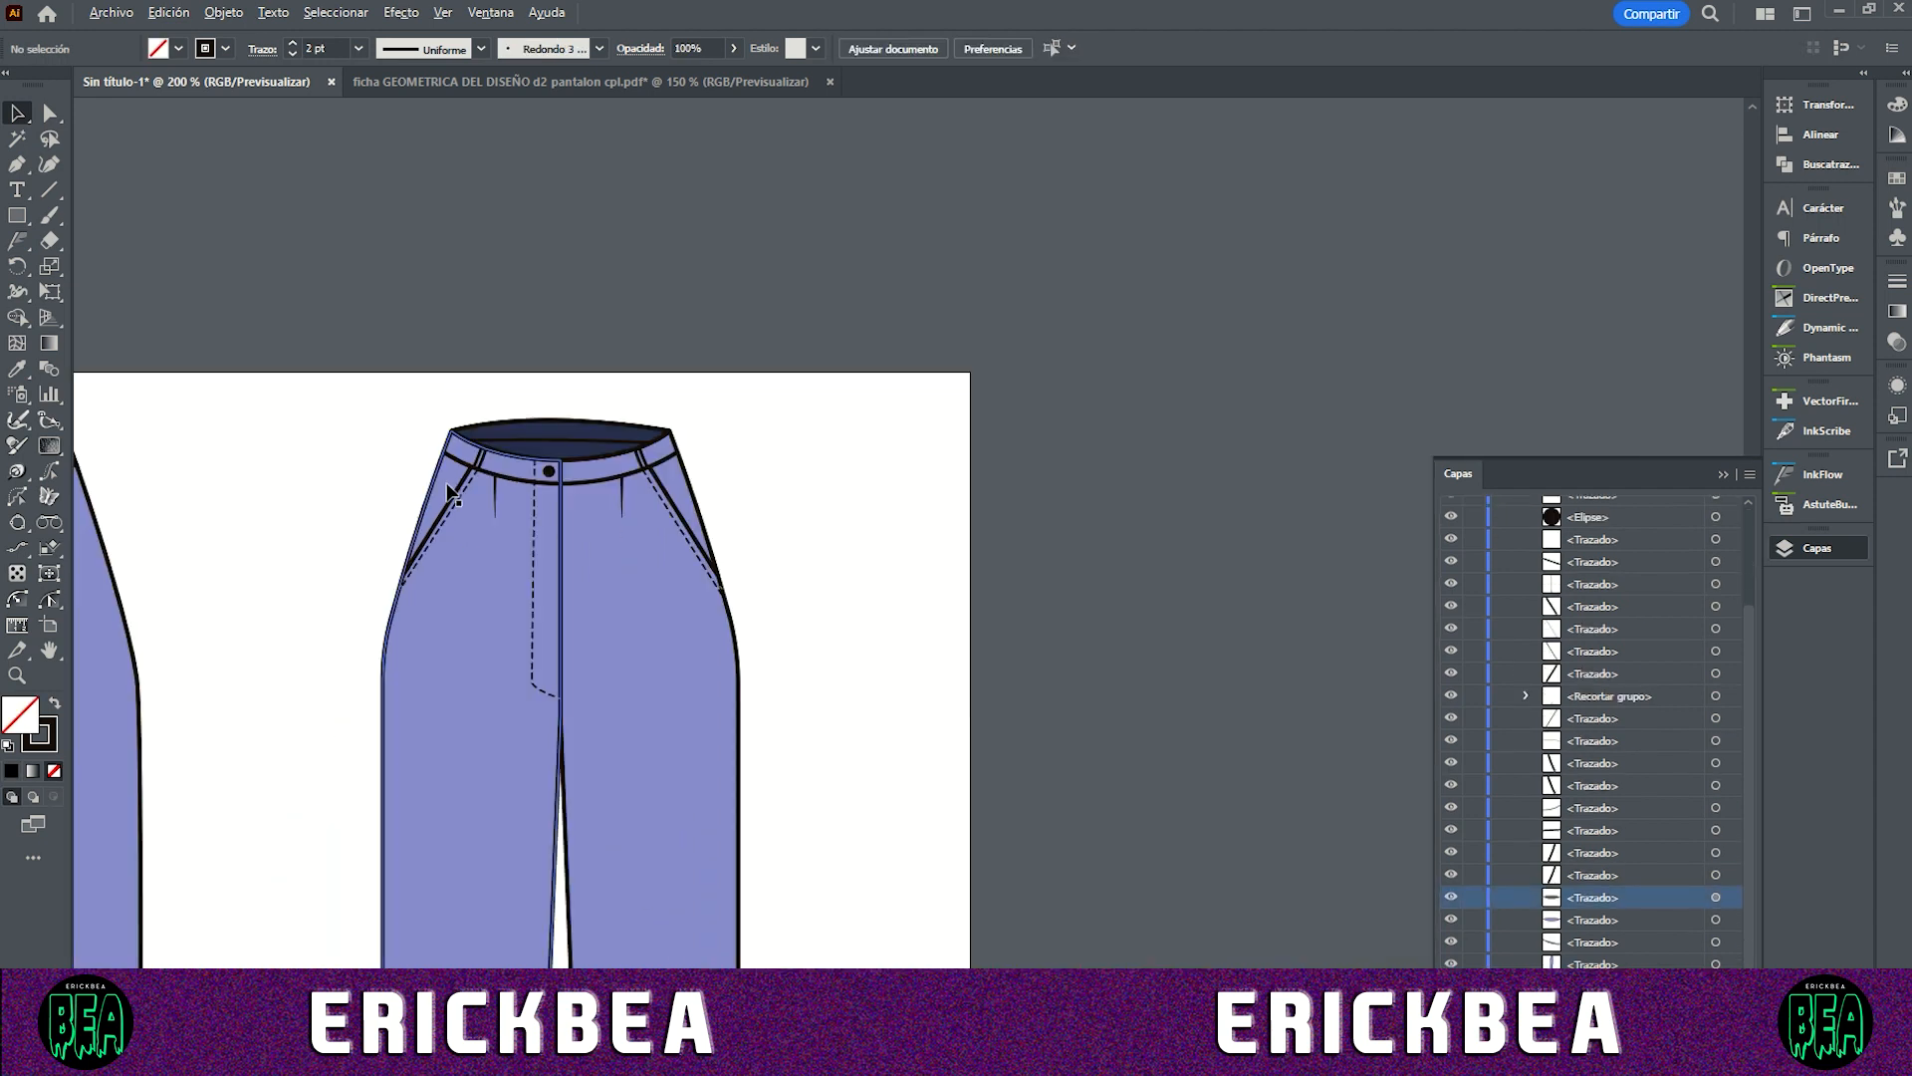
pyautogui.hscroll(-5, 384, 538)
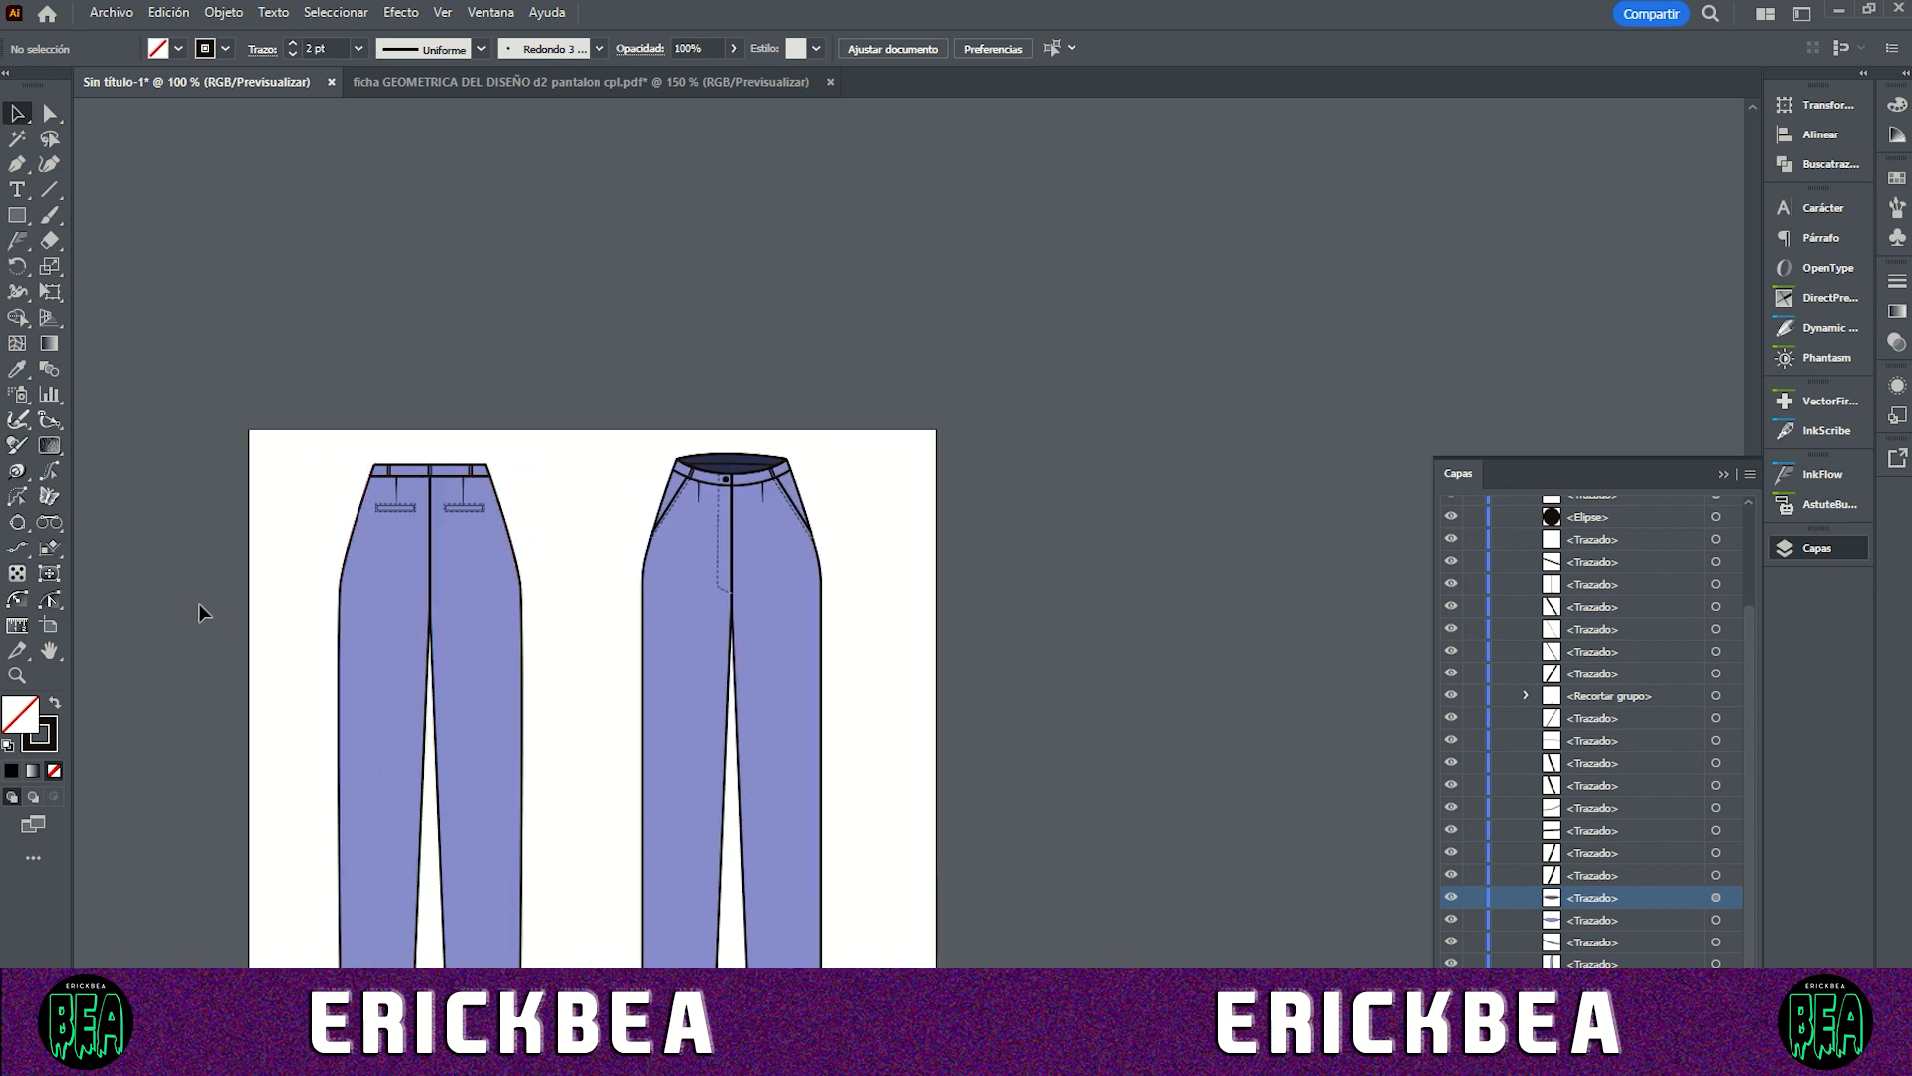
pyautogui.scroll(-3, 207, 606)
pyautogui.hscroll(-3, 226, 577)
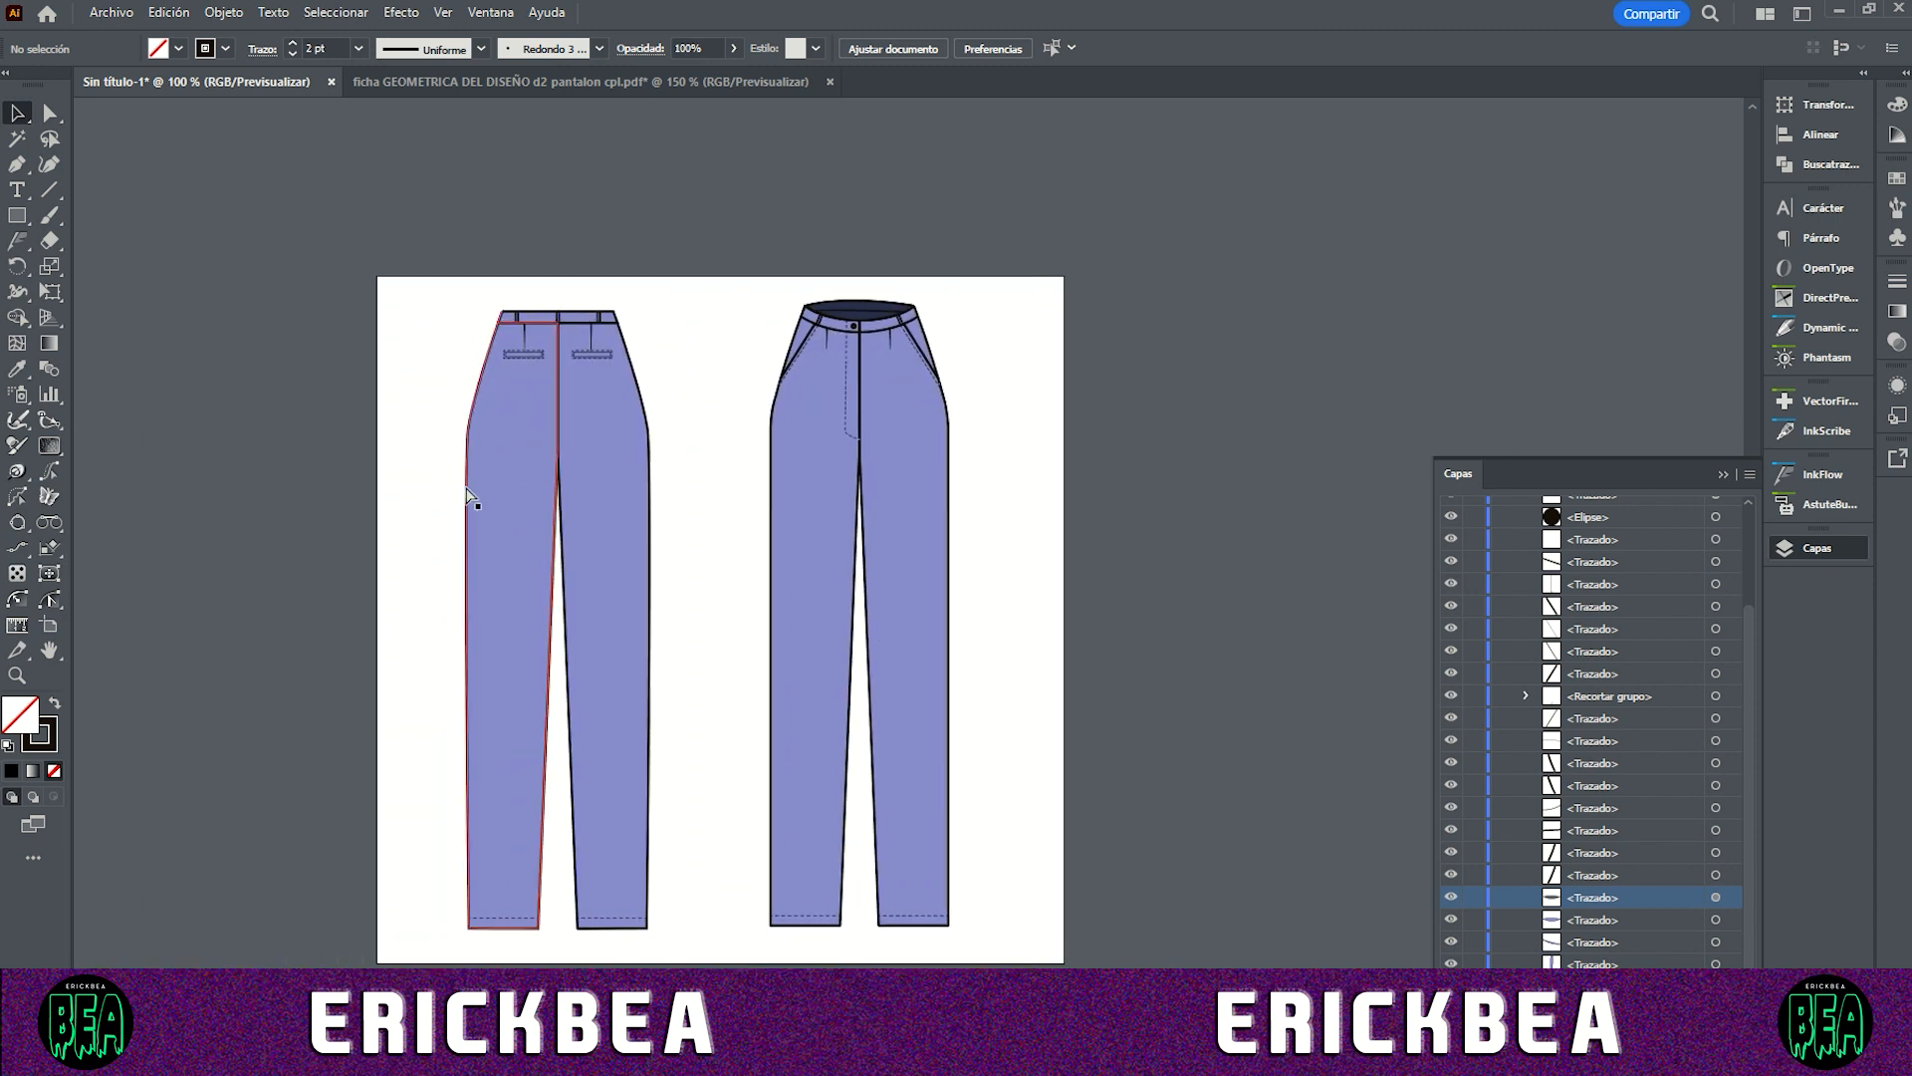
pyautogui.scroll(1, 469, 495)
pyautogui.scroll(-2, 469, 495)
pyautogui.hscroll(-1, 528, 466)
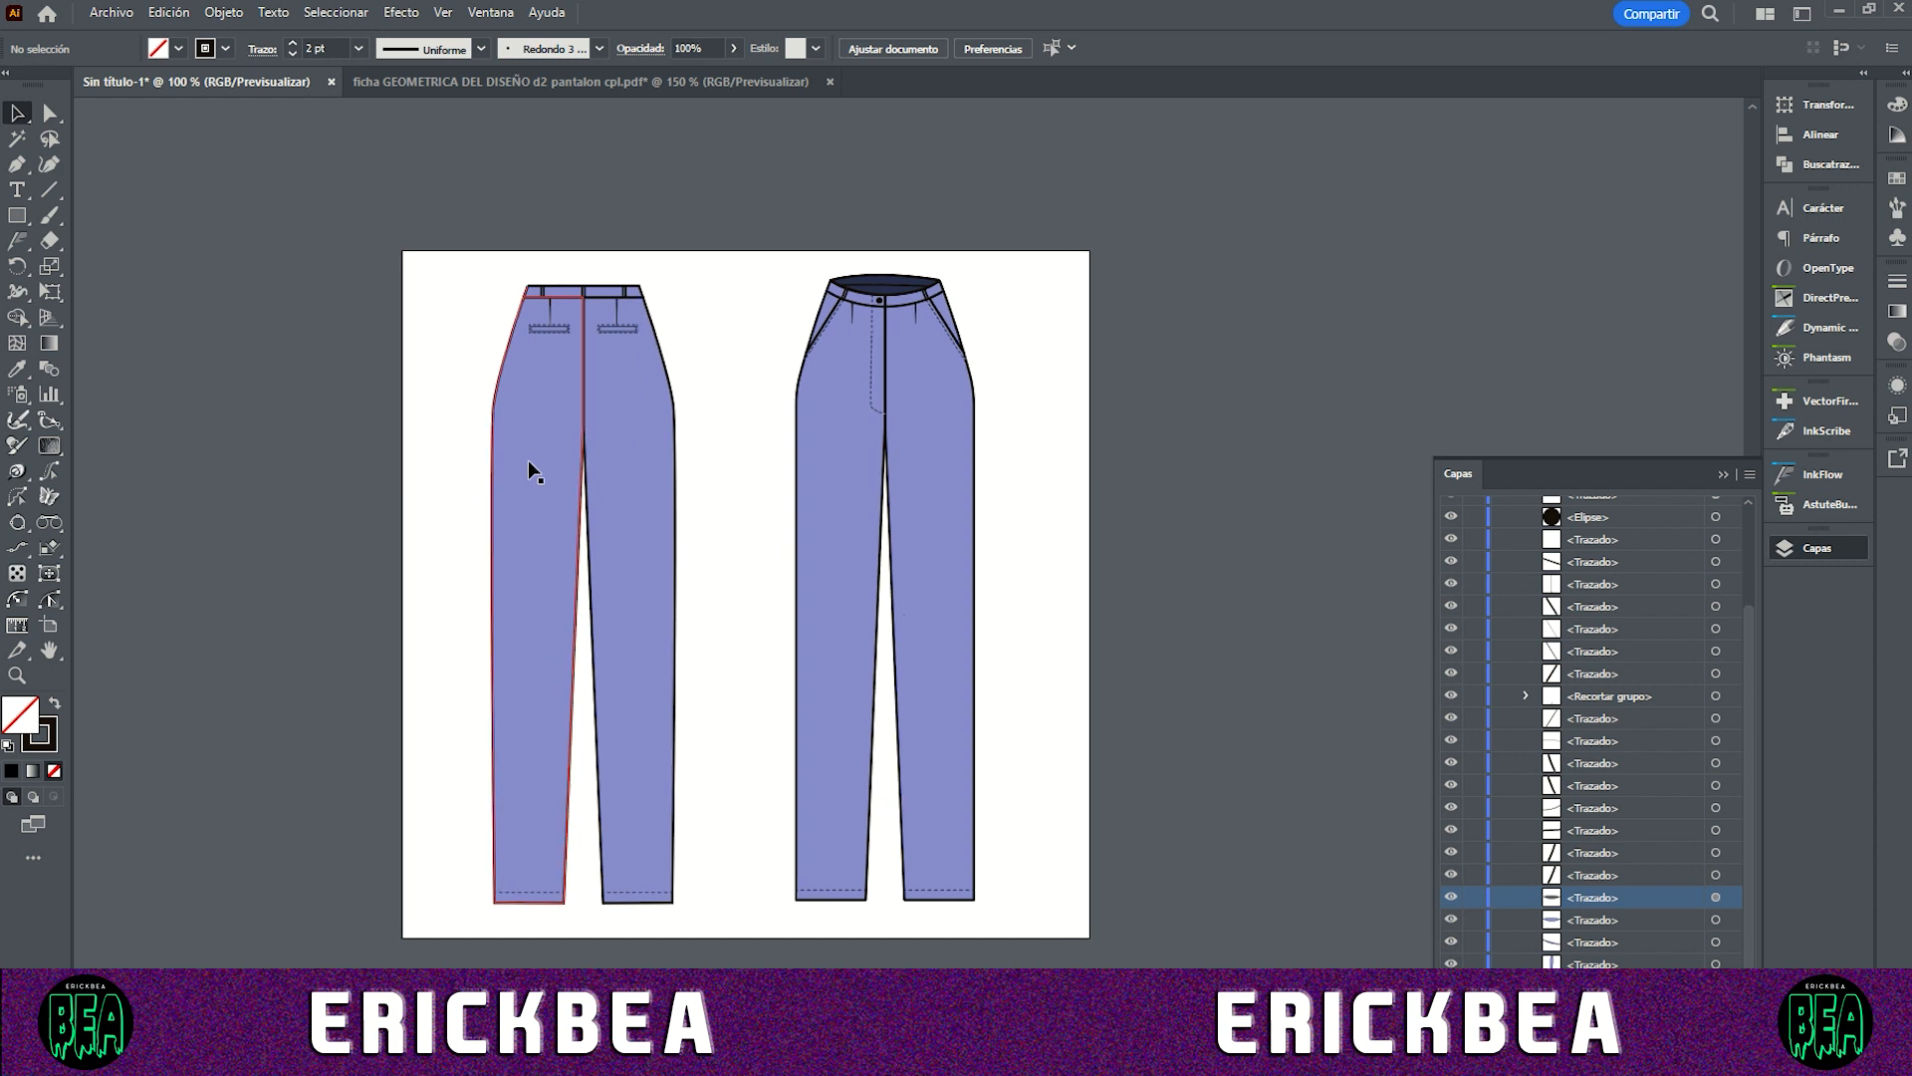
# Step: Set the dashed hem stitching on the back view's right-hand leg to preserve exact dash and gap lengths
pyautogui.scroll(1, 529, 461)
pyautogui.scroll(-3, 530, 462)
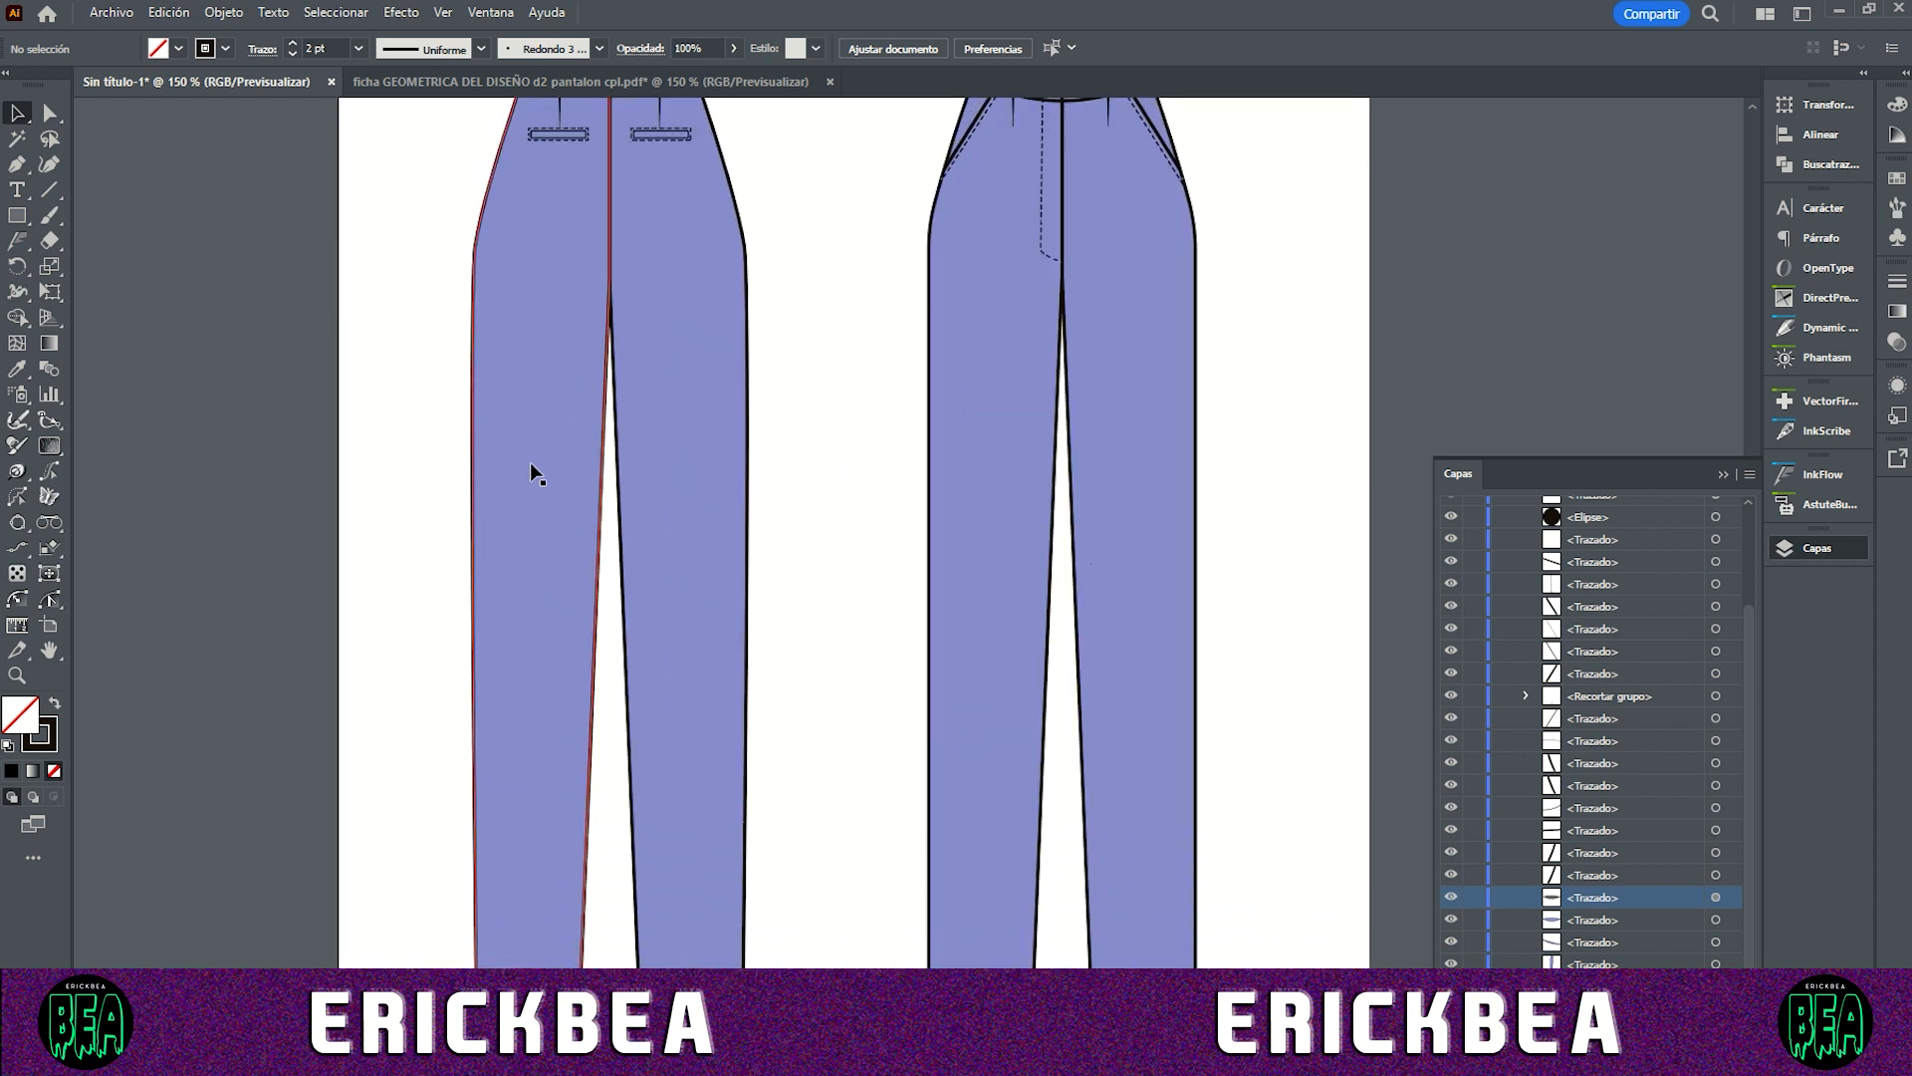
pyautogui.scroll(-1, 677, 938)
pyautogui.scroll(4, 673, 936)
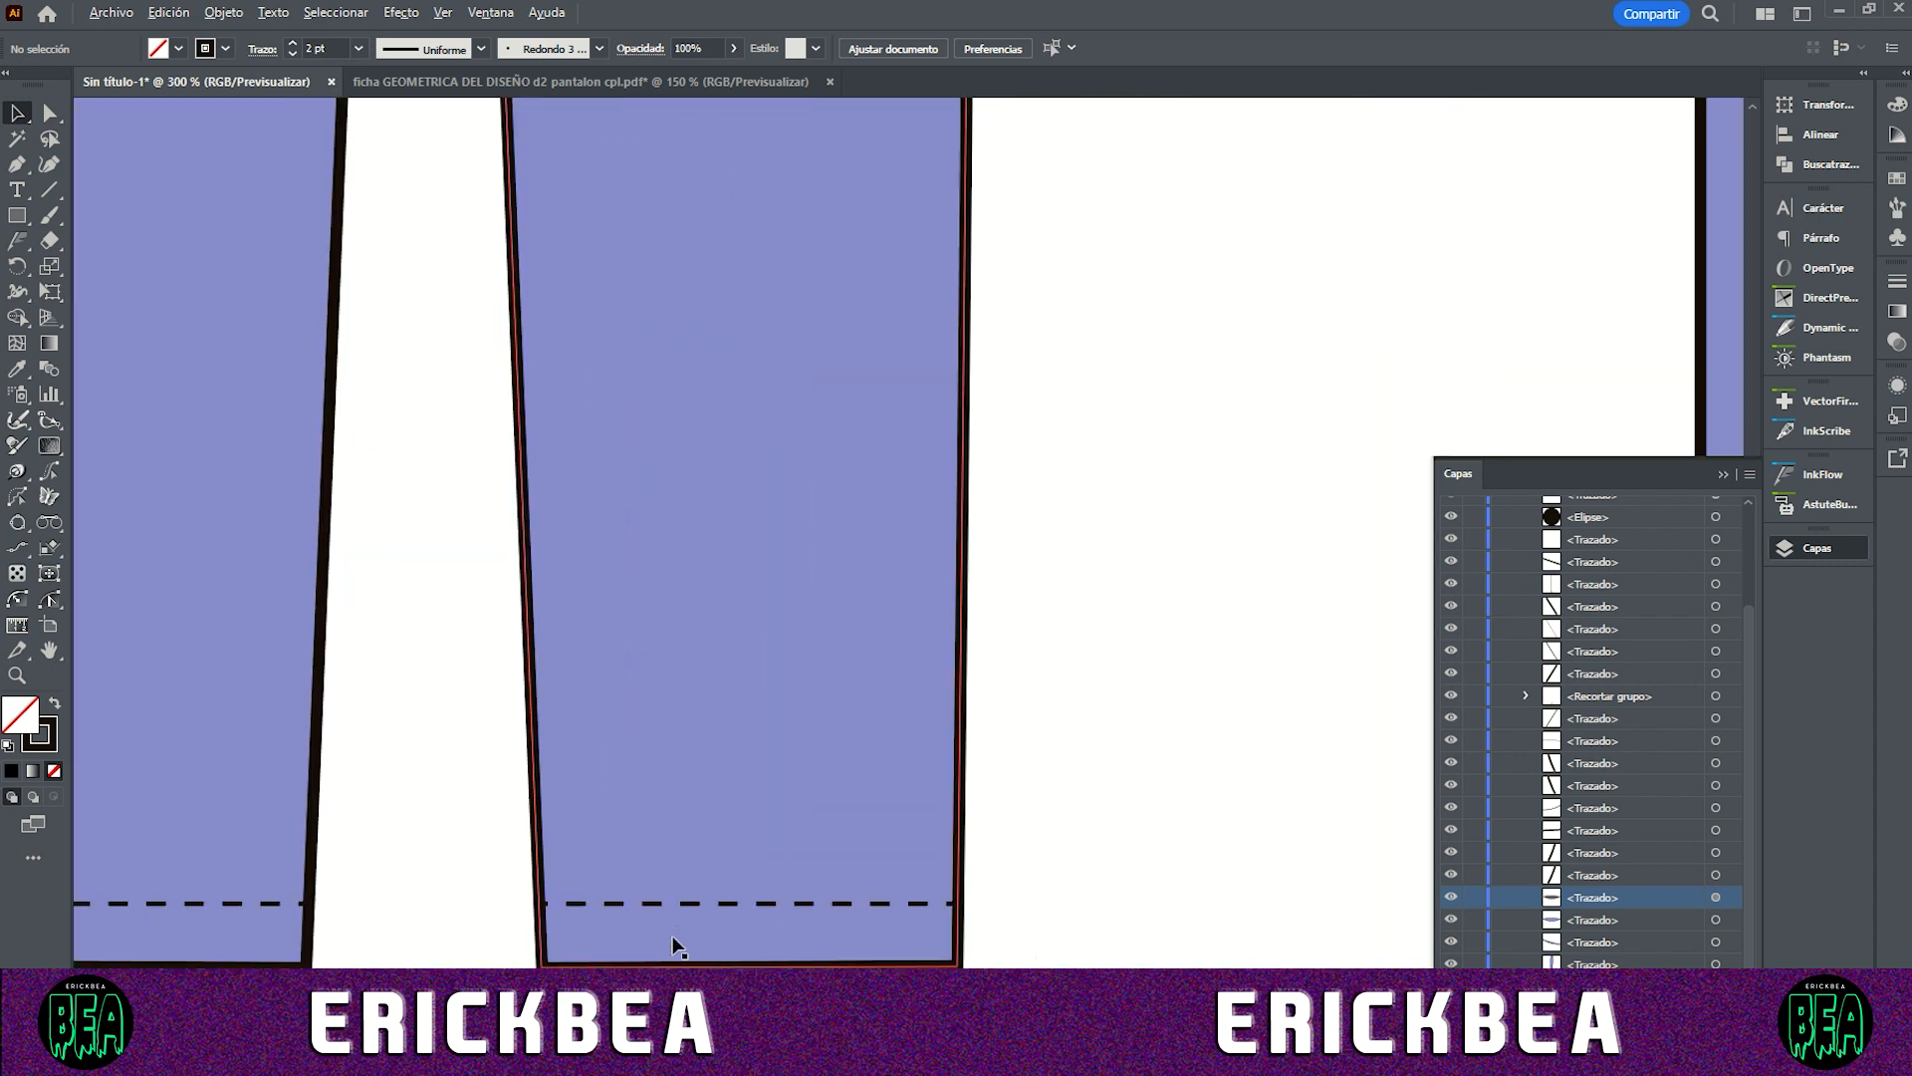
pyautogui.click(665, 905)
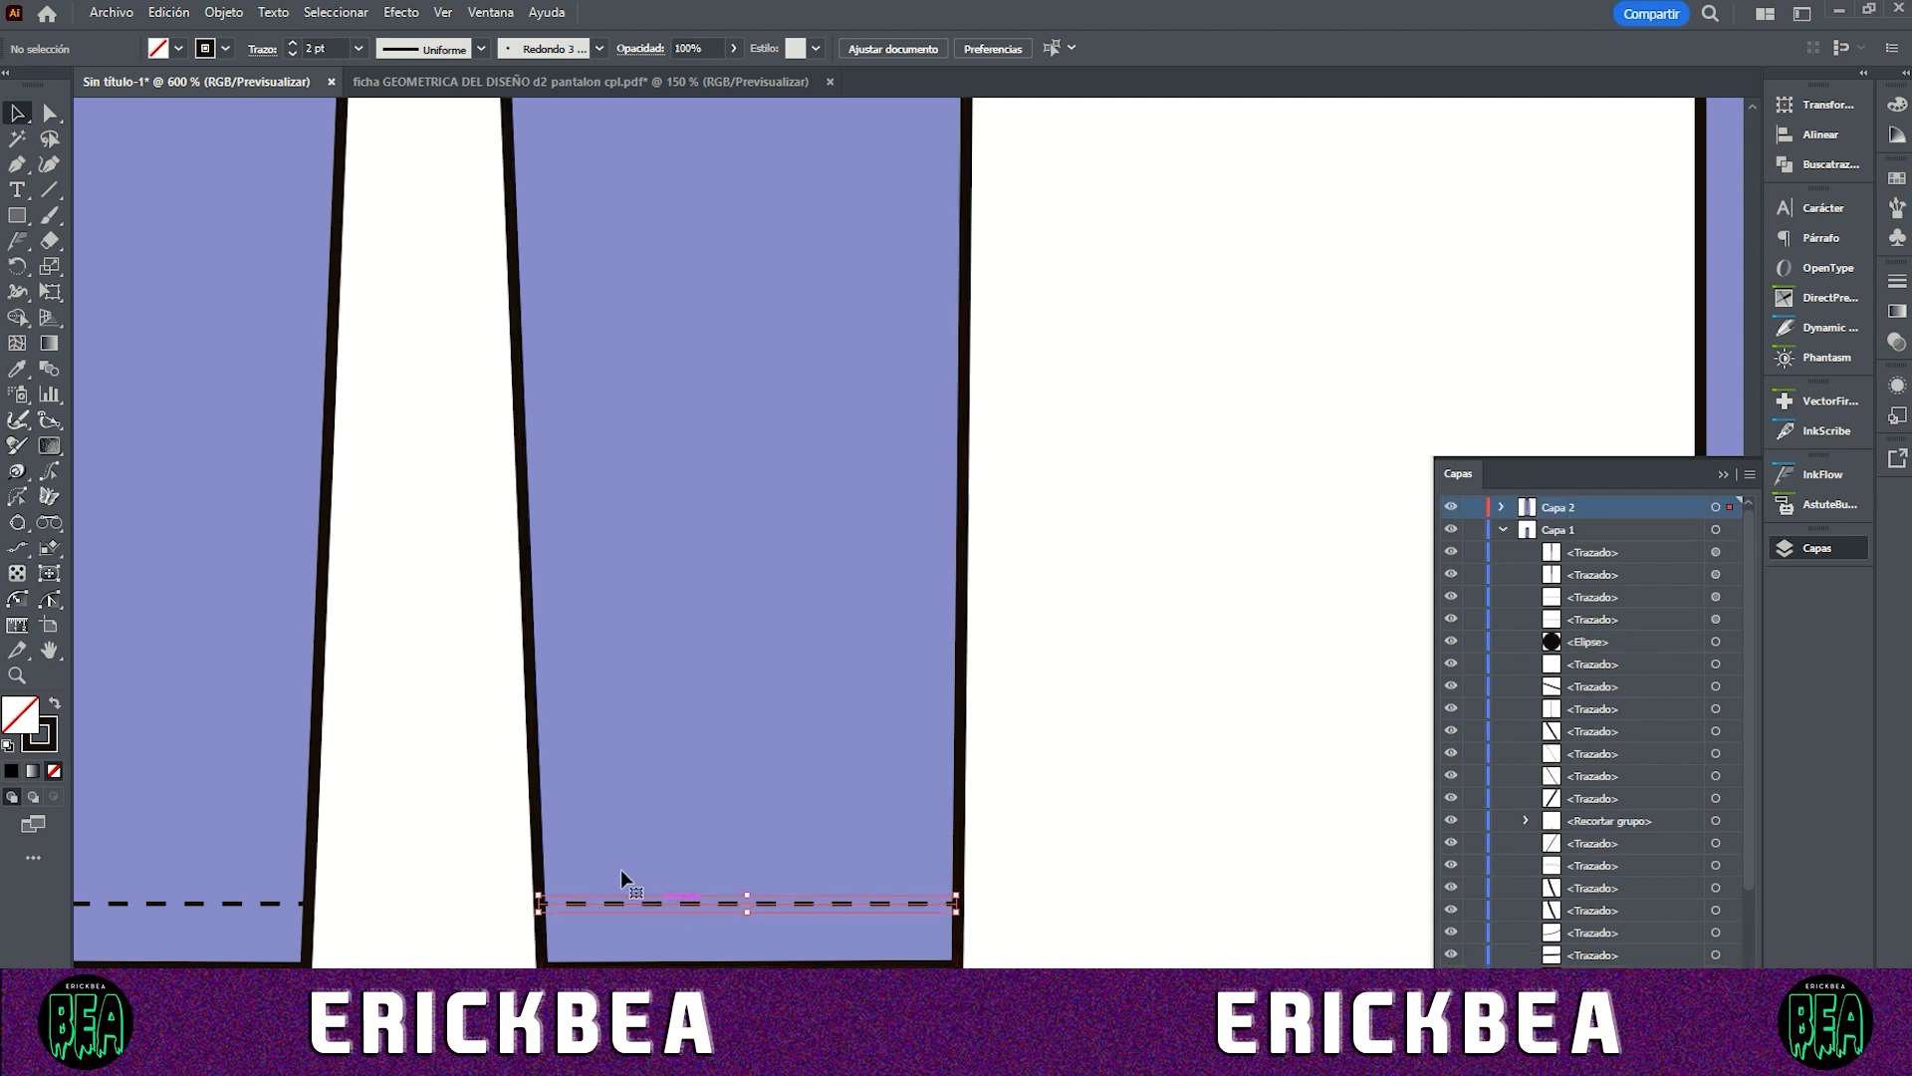
pyautogui.click(256, 49)
pyautogui.click(239, 199)
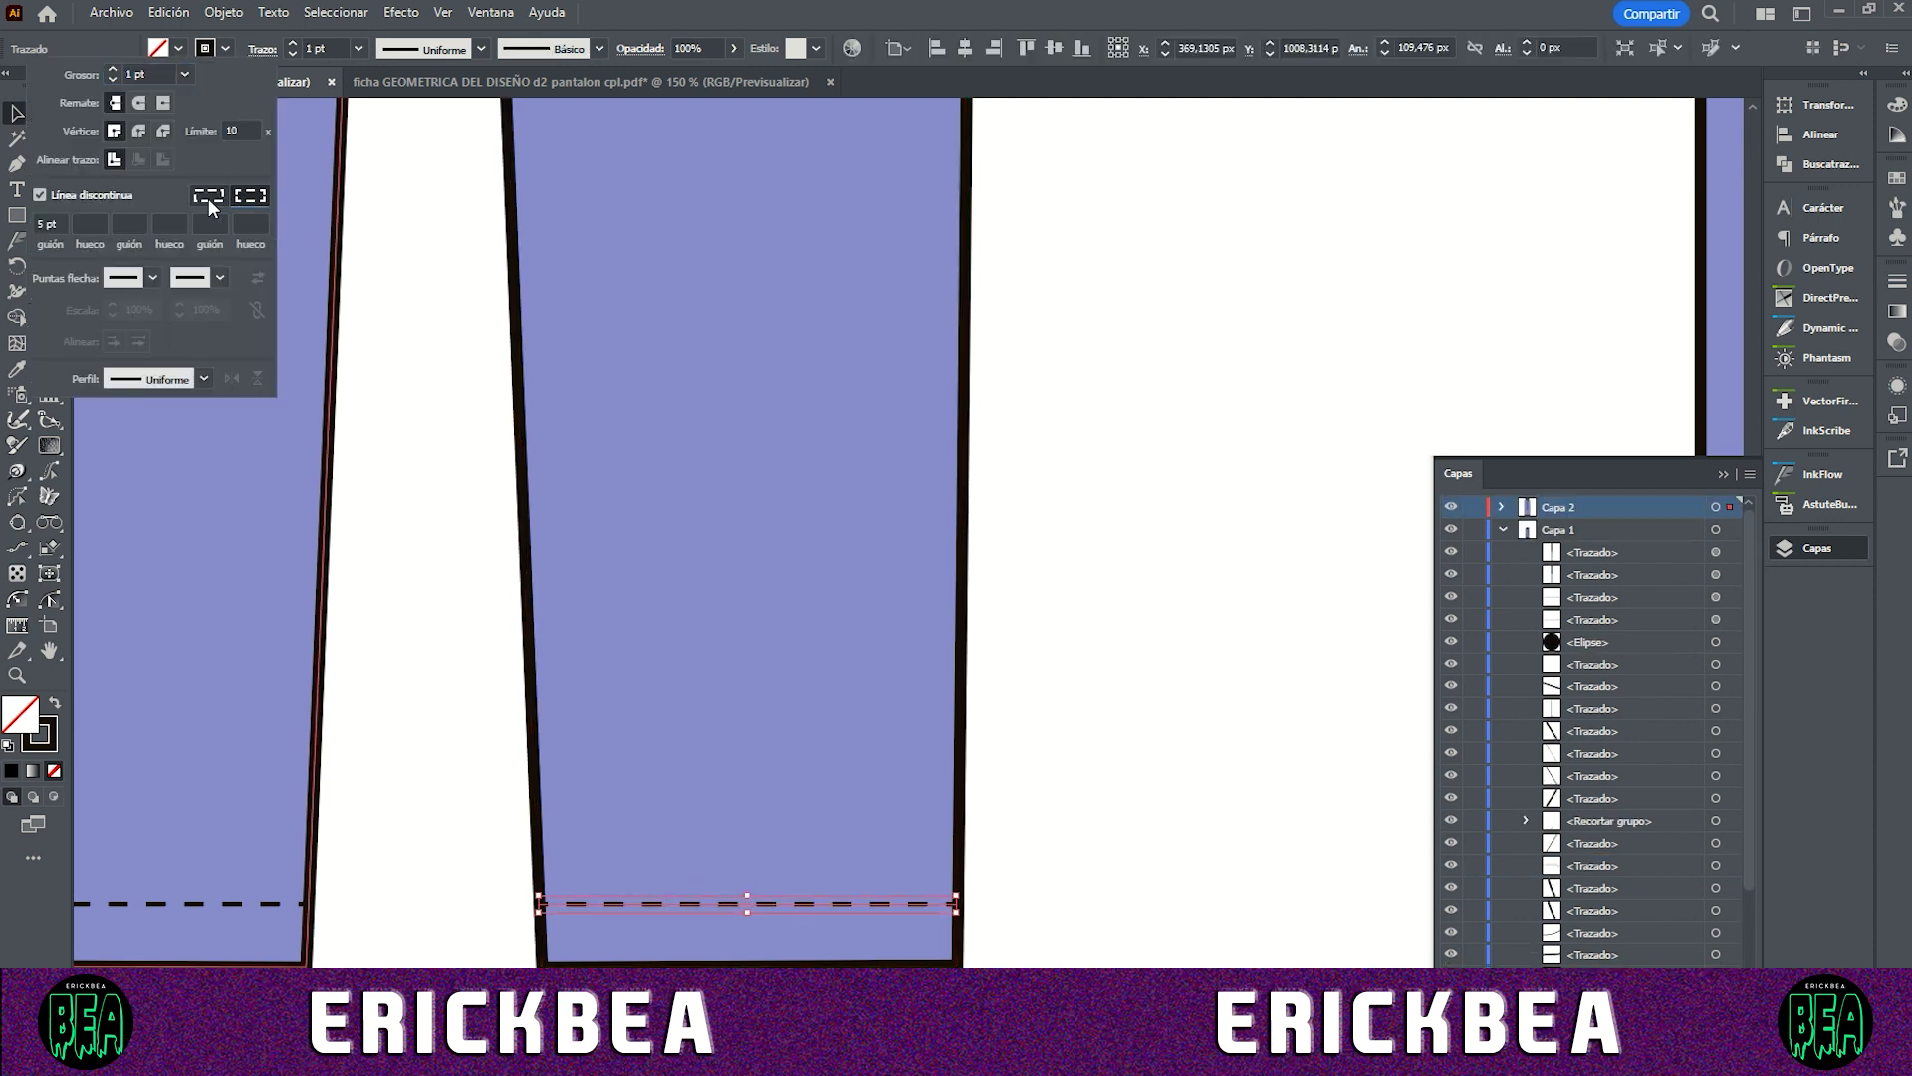
pyautogui.click(200, 196)
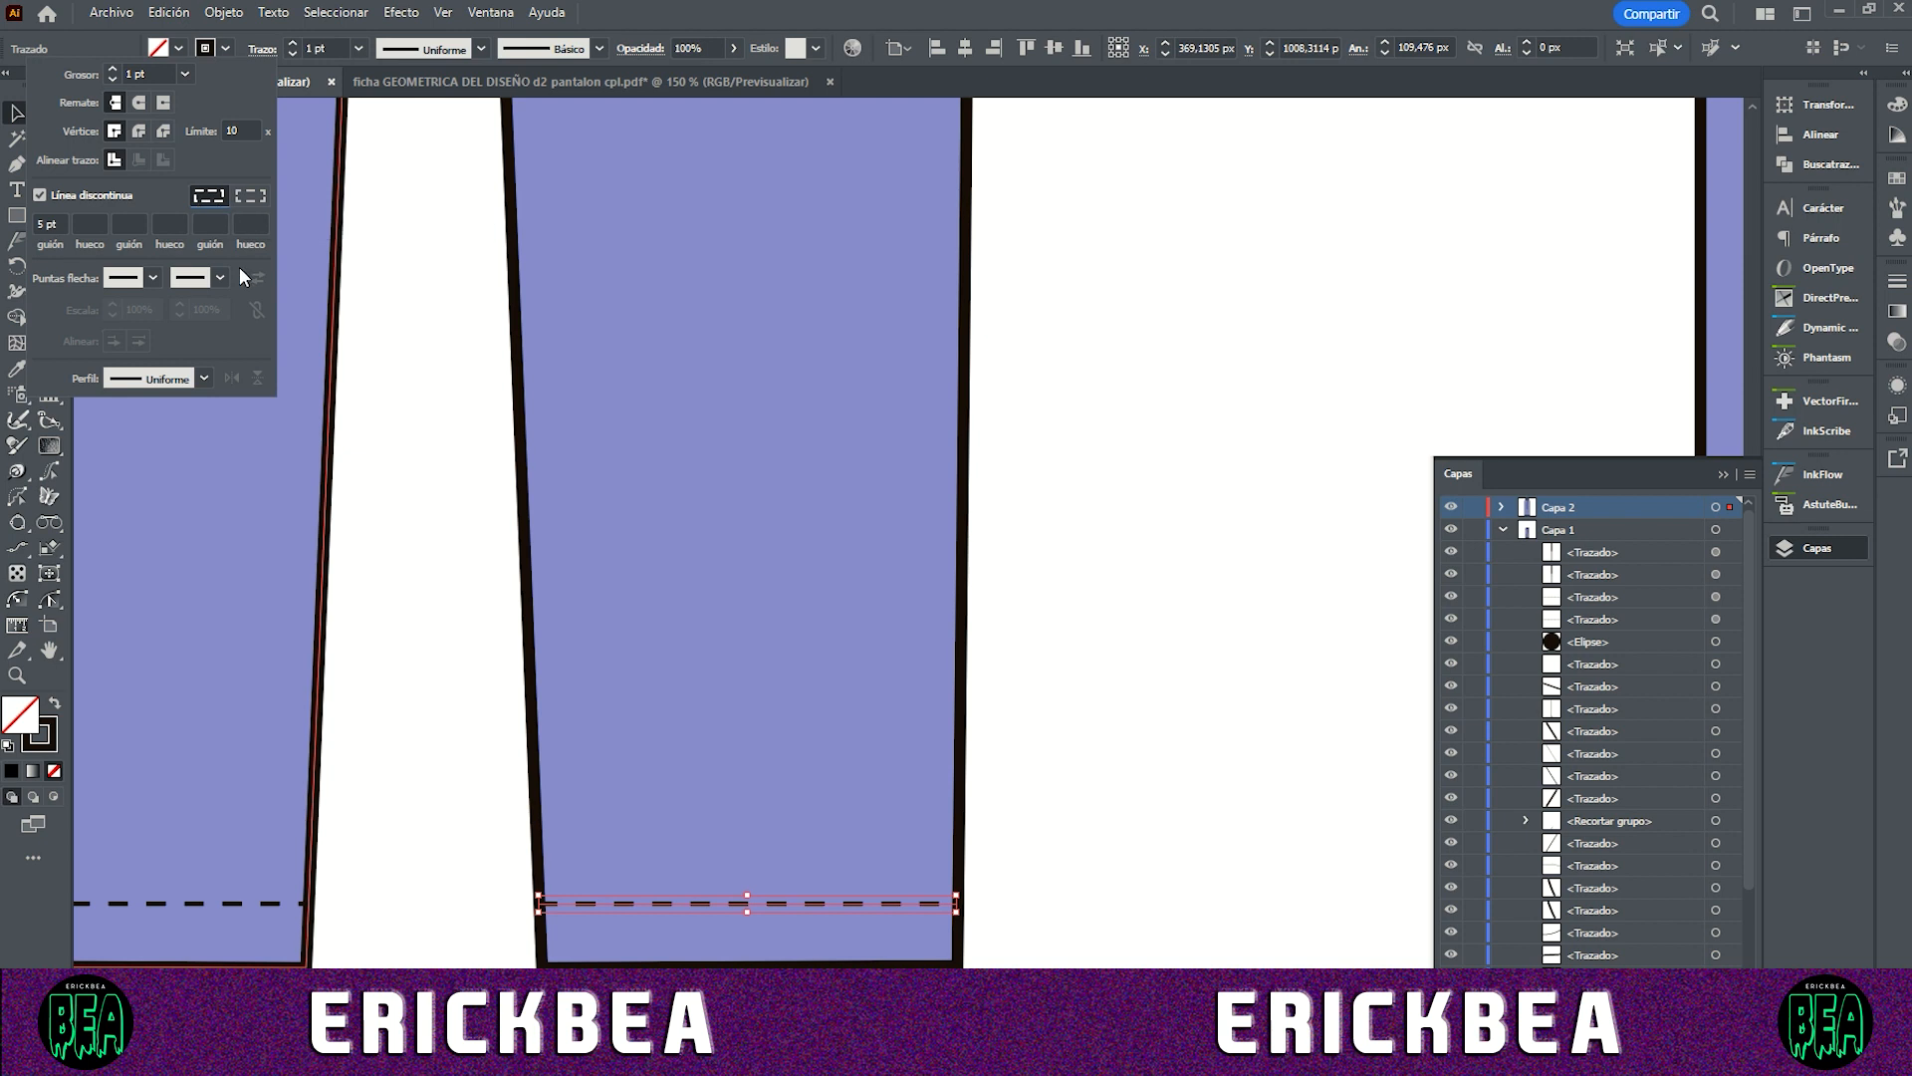
pyautogui.click(464, 801)
# Step: Set the dashed hem stitching on the back view's left-hand leg to preserve exact dash and gap lengths
pyautogui.hscroll(-6, 466, 827)
pyautogui.hscroll(-3, 468, 840)
pyautogui.click(461, 903)
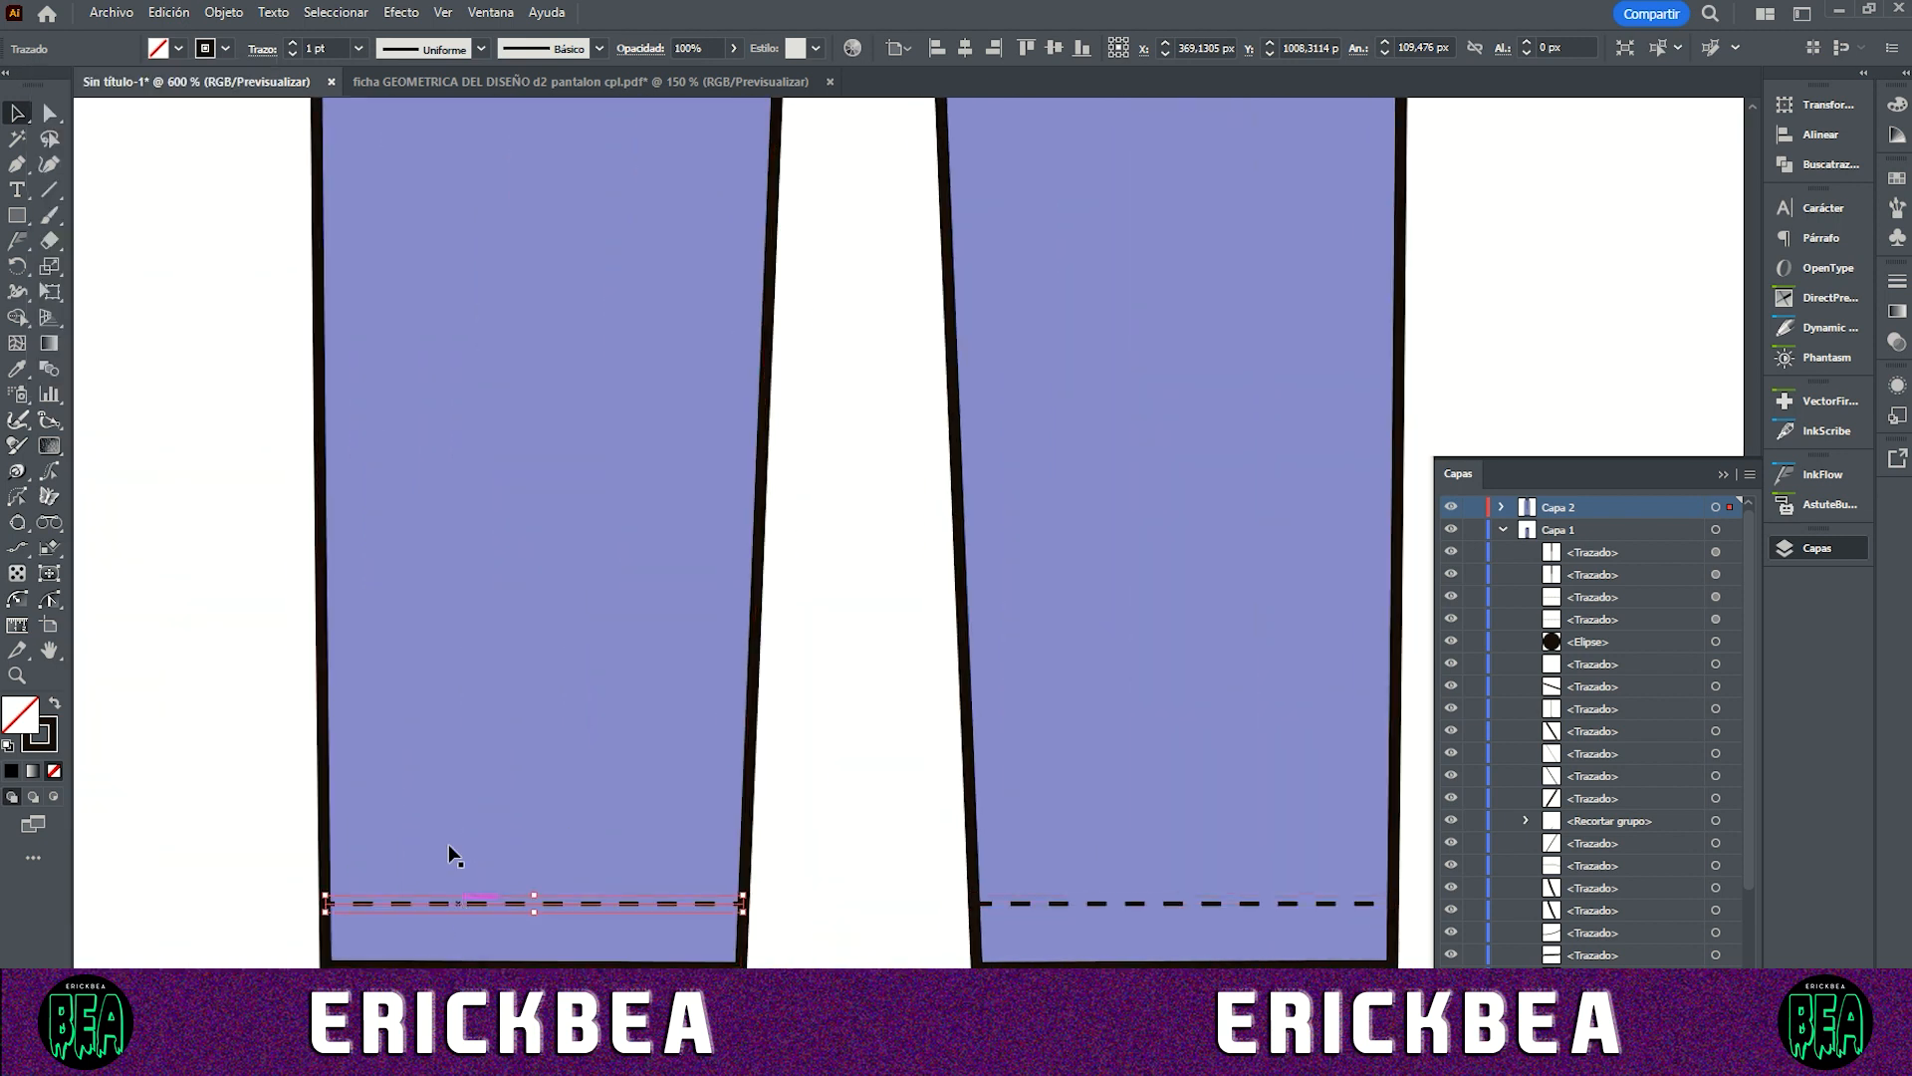
pyautogui.click(262, 50)
pyautogui.click(215, 198)
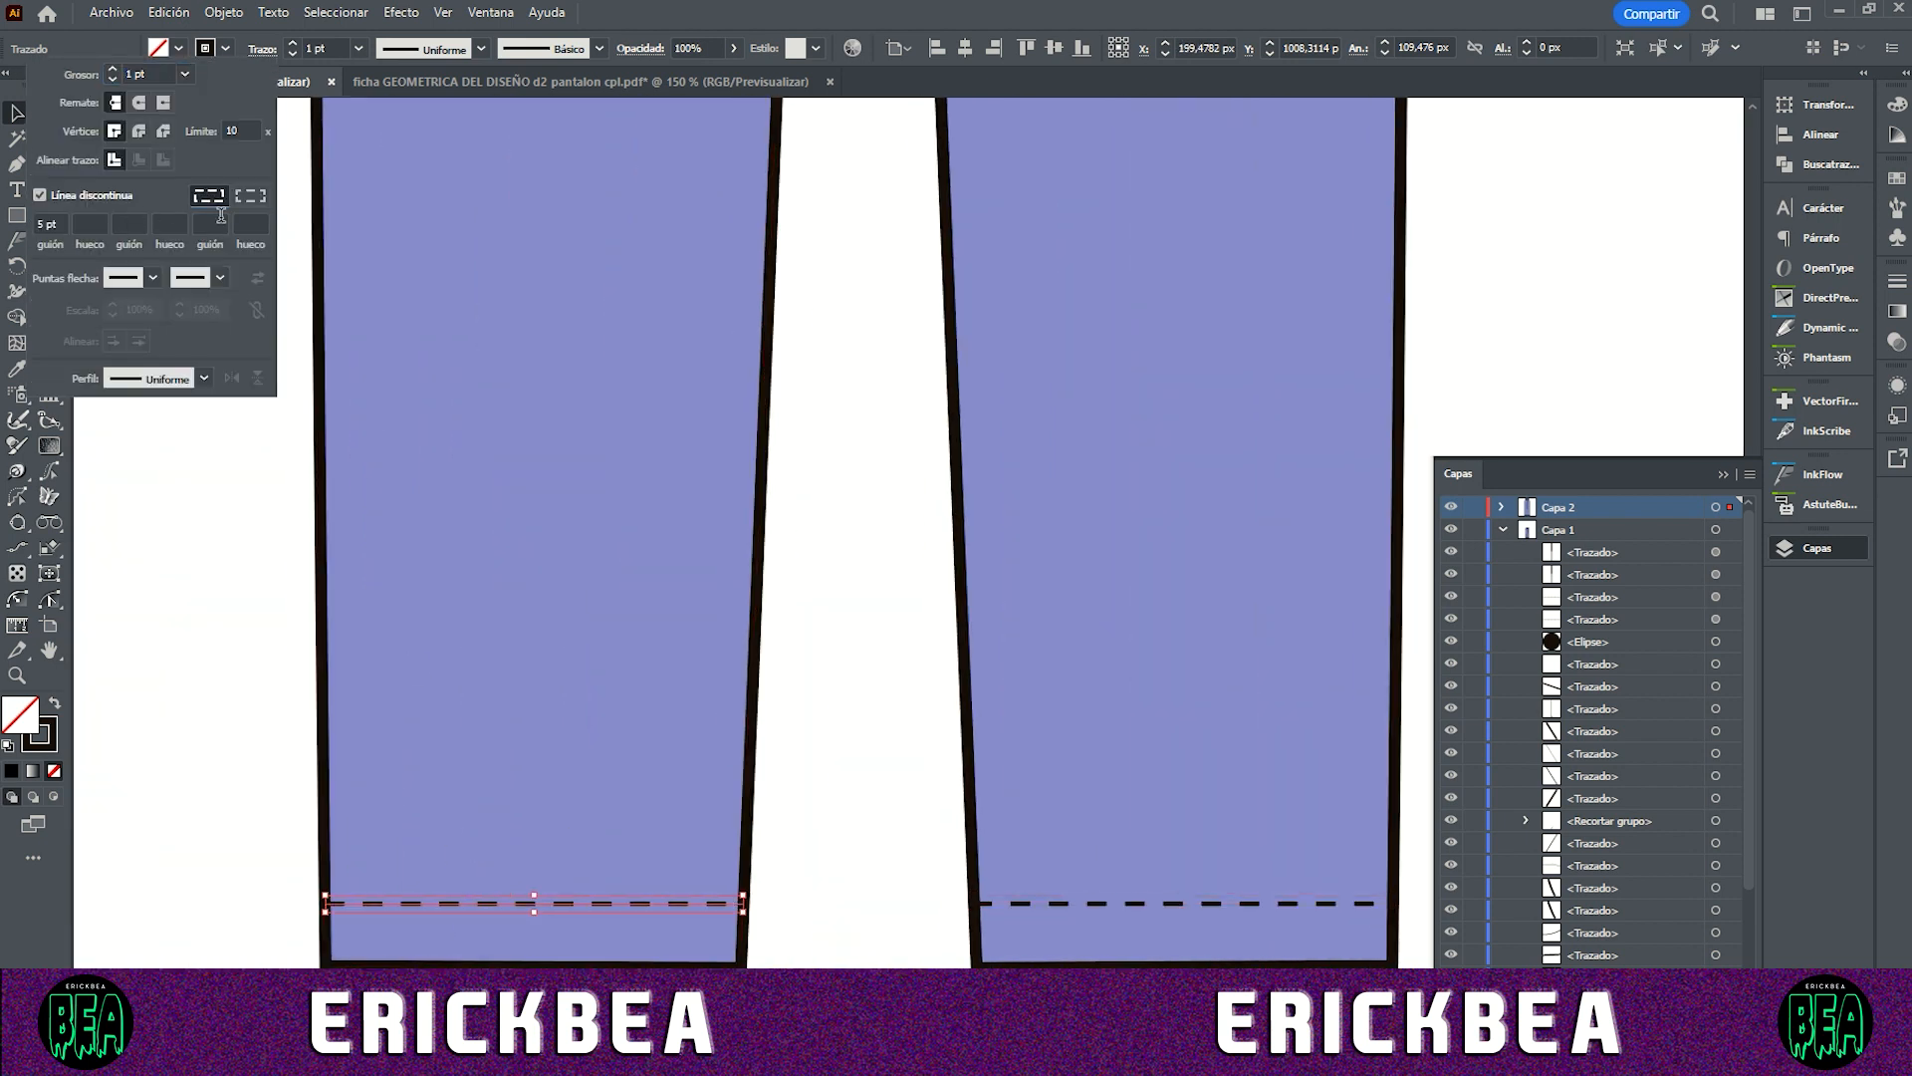
pyautogui.click(851, 757)
# Step: Collapse the layer list and examine the finished back and front trouser views from waist to hem
pyautogui.scroll(-4, 851, 745)
pyautogui.hscroll(2, 1155, 827)
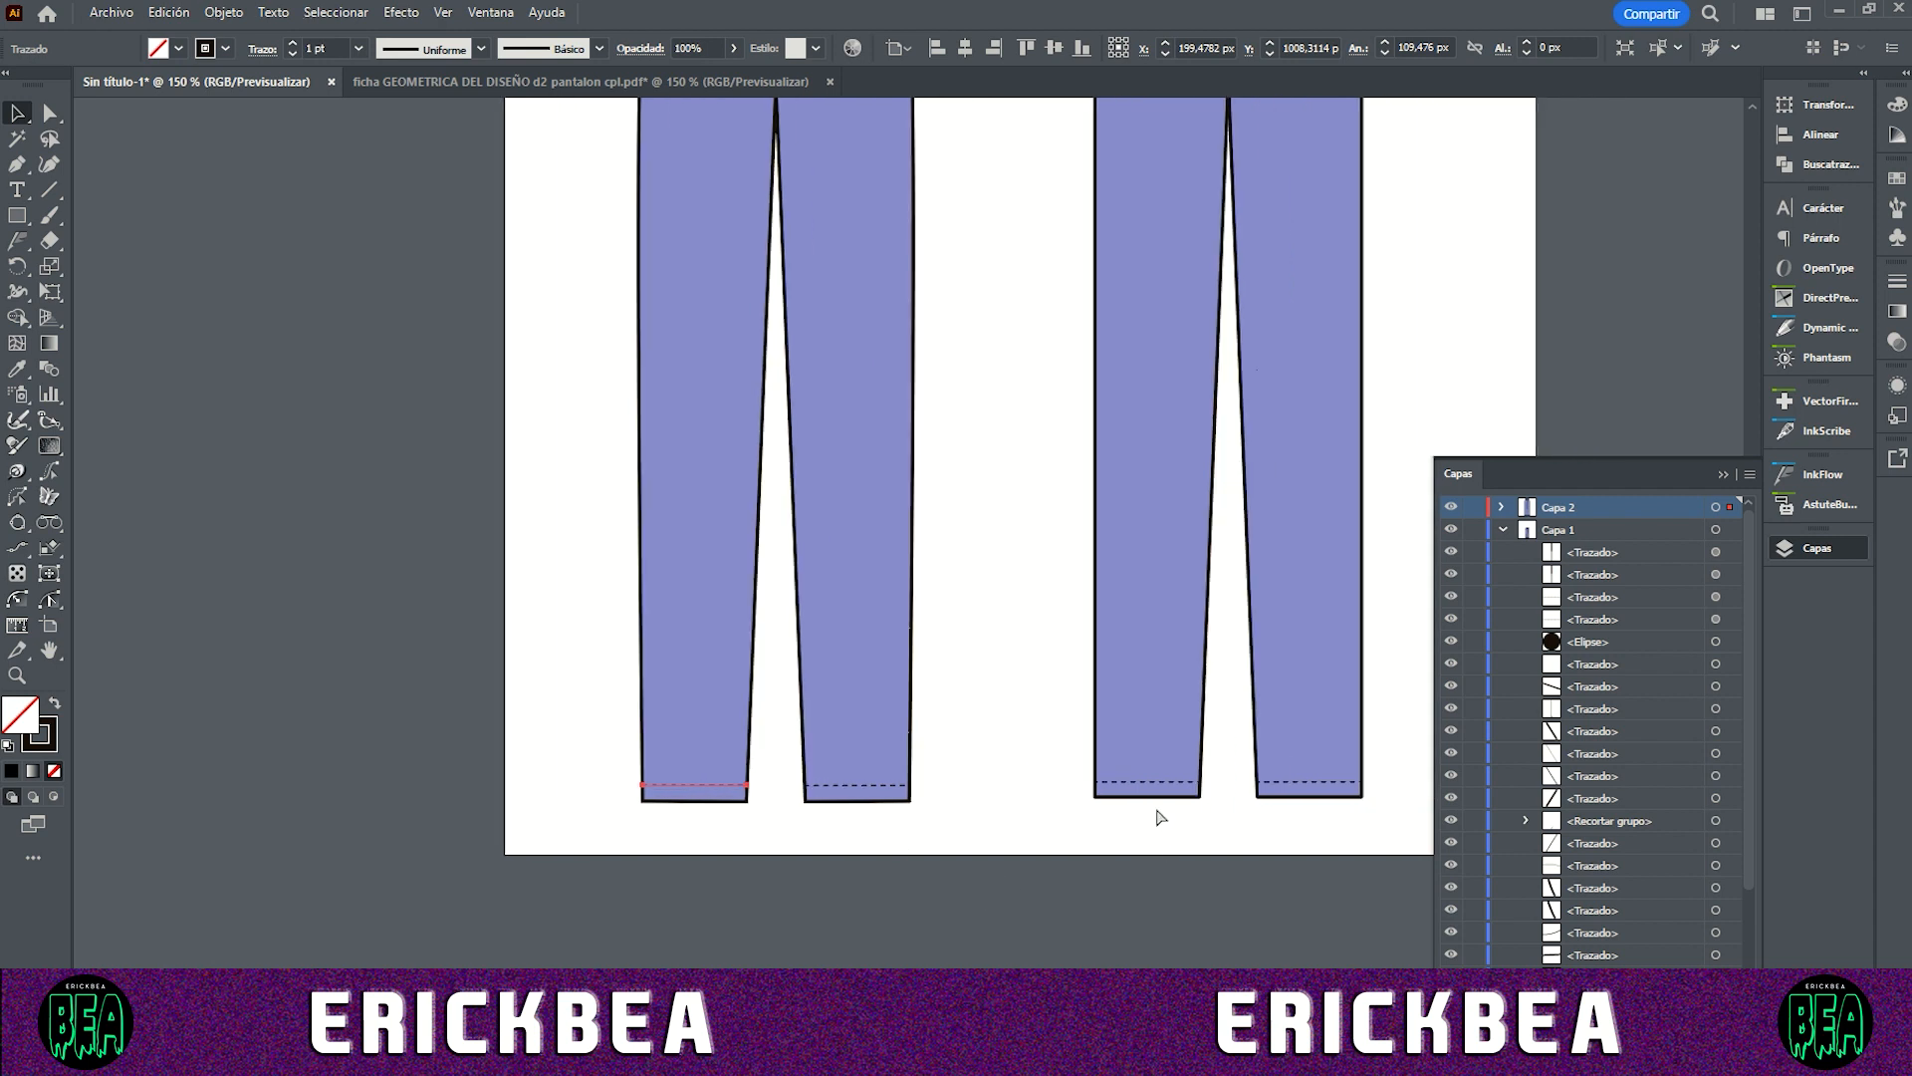
pyautogui.click(1011, 737)
pyautogui.scroll(4, 996, 679)
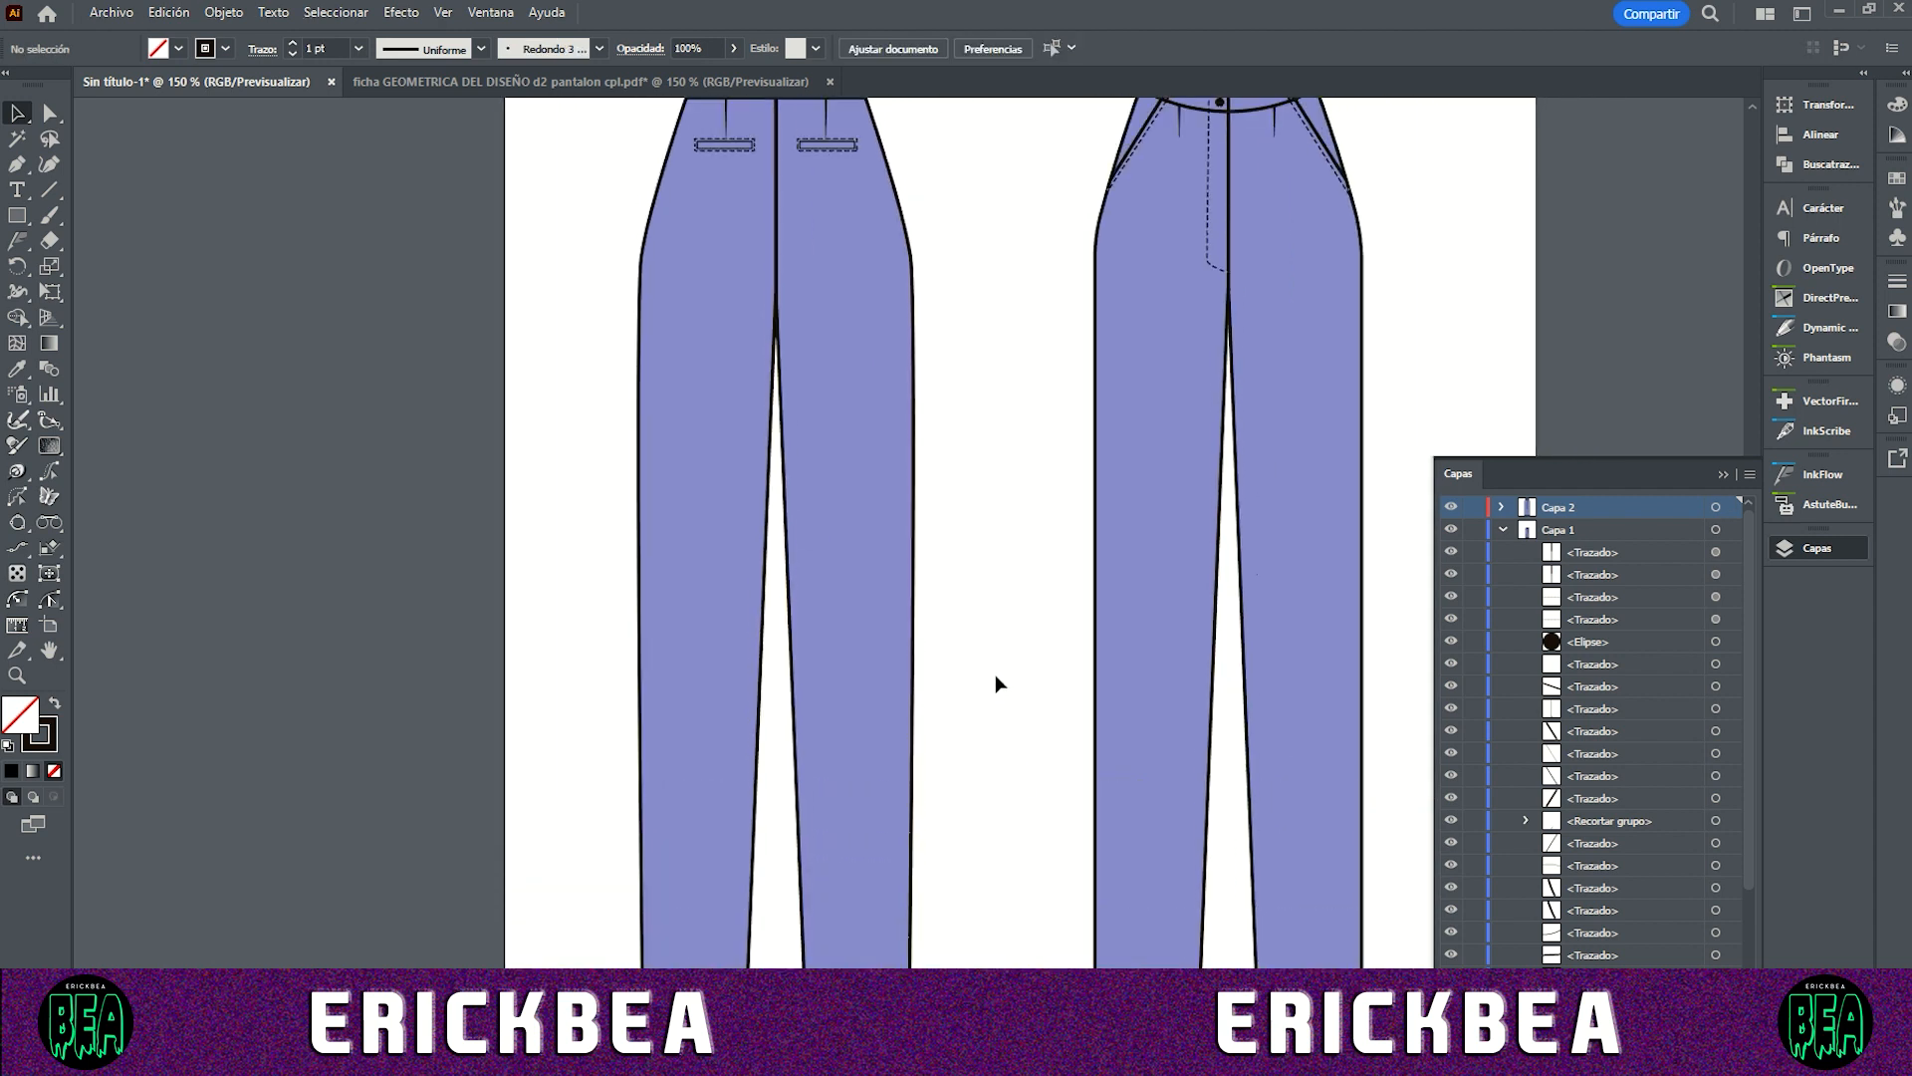
pyautogui.scroll(-1, 995, 673)
pyautogui.hscroll(1, 995, 674)
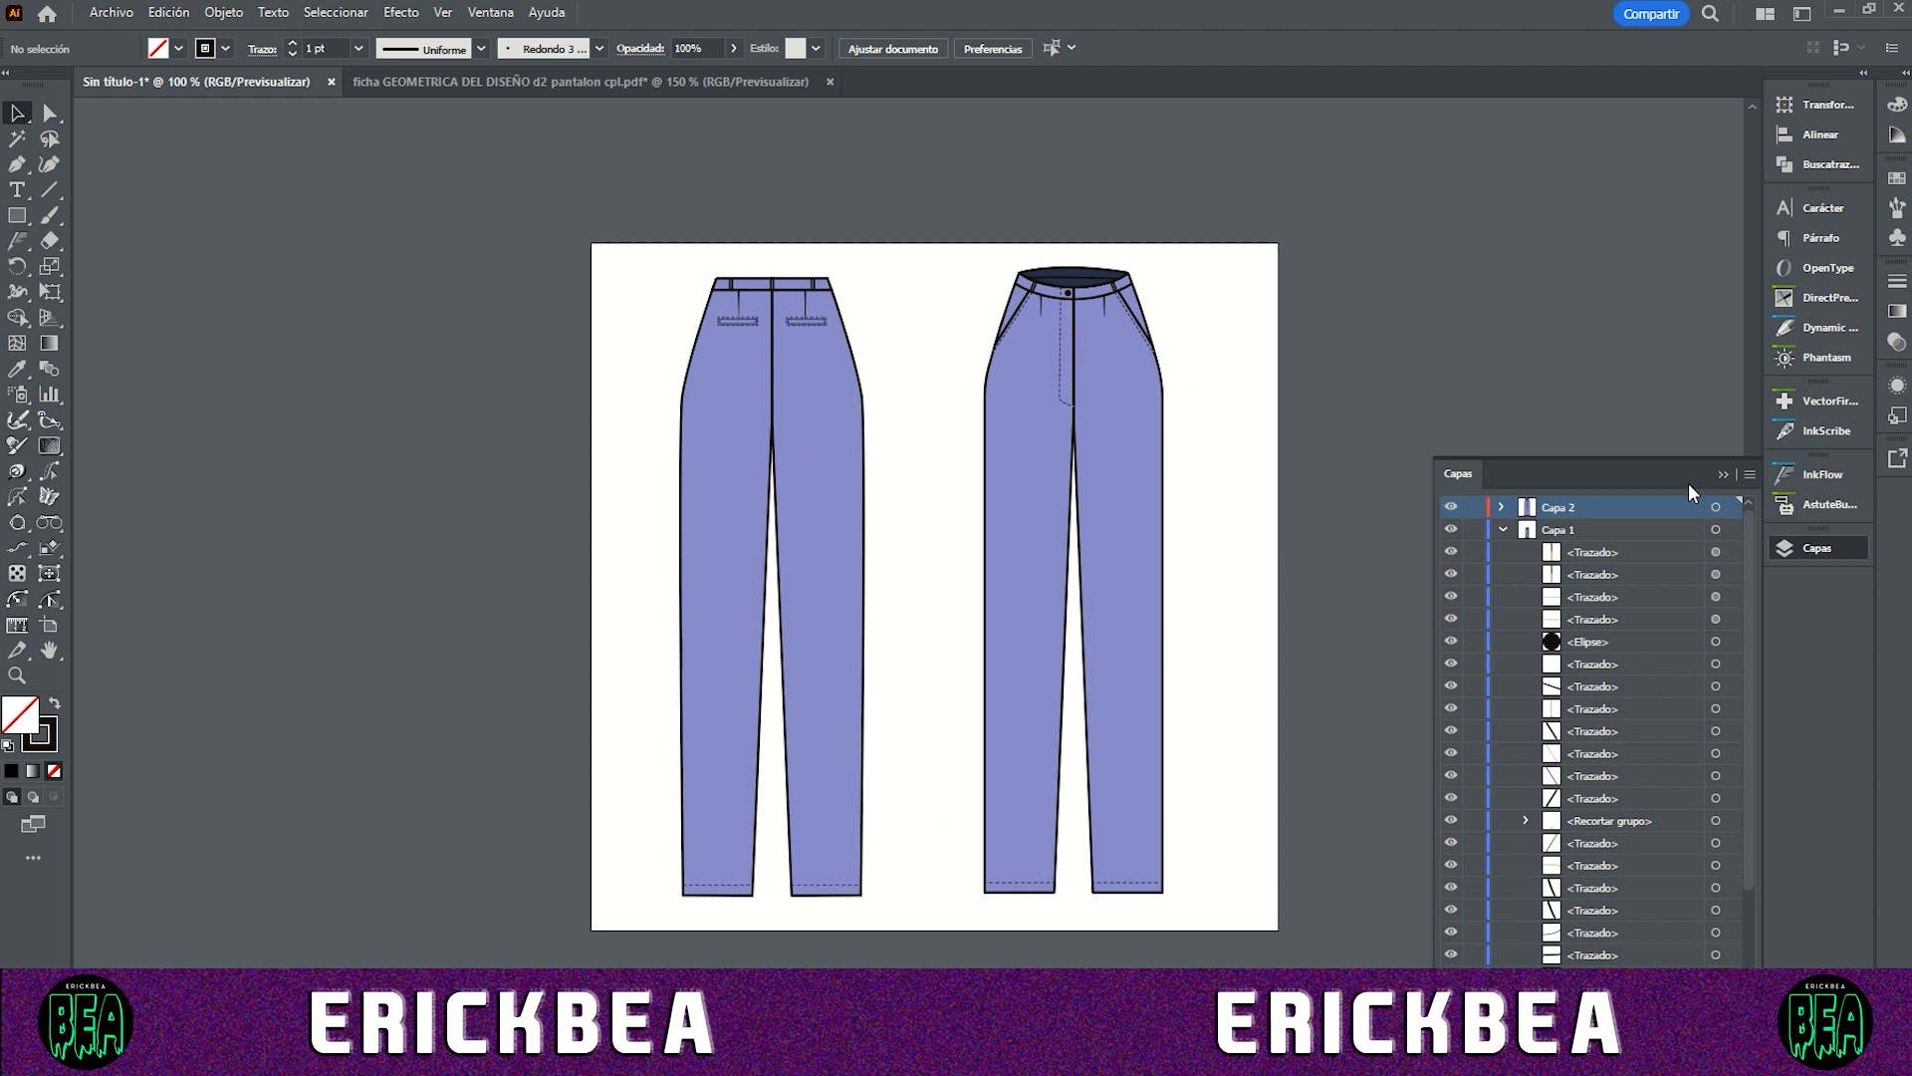
pyautogui.click(1721, 476)
pyautogui.scroll(1, 1051, 565)
pyautogui.scroll(-1, 1063, 553)
pyautogui.scroll(1, 1068, 556)
pyautogui.scroll(-1, 1068, 558)
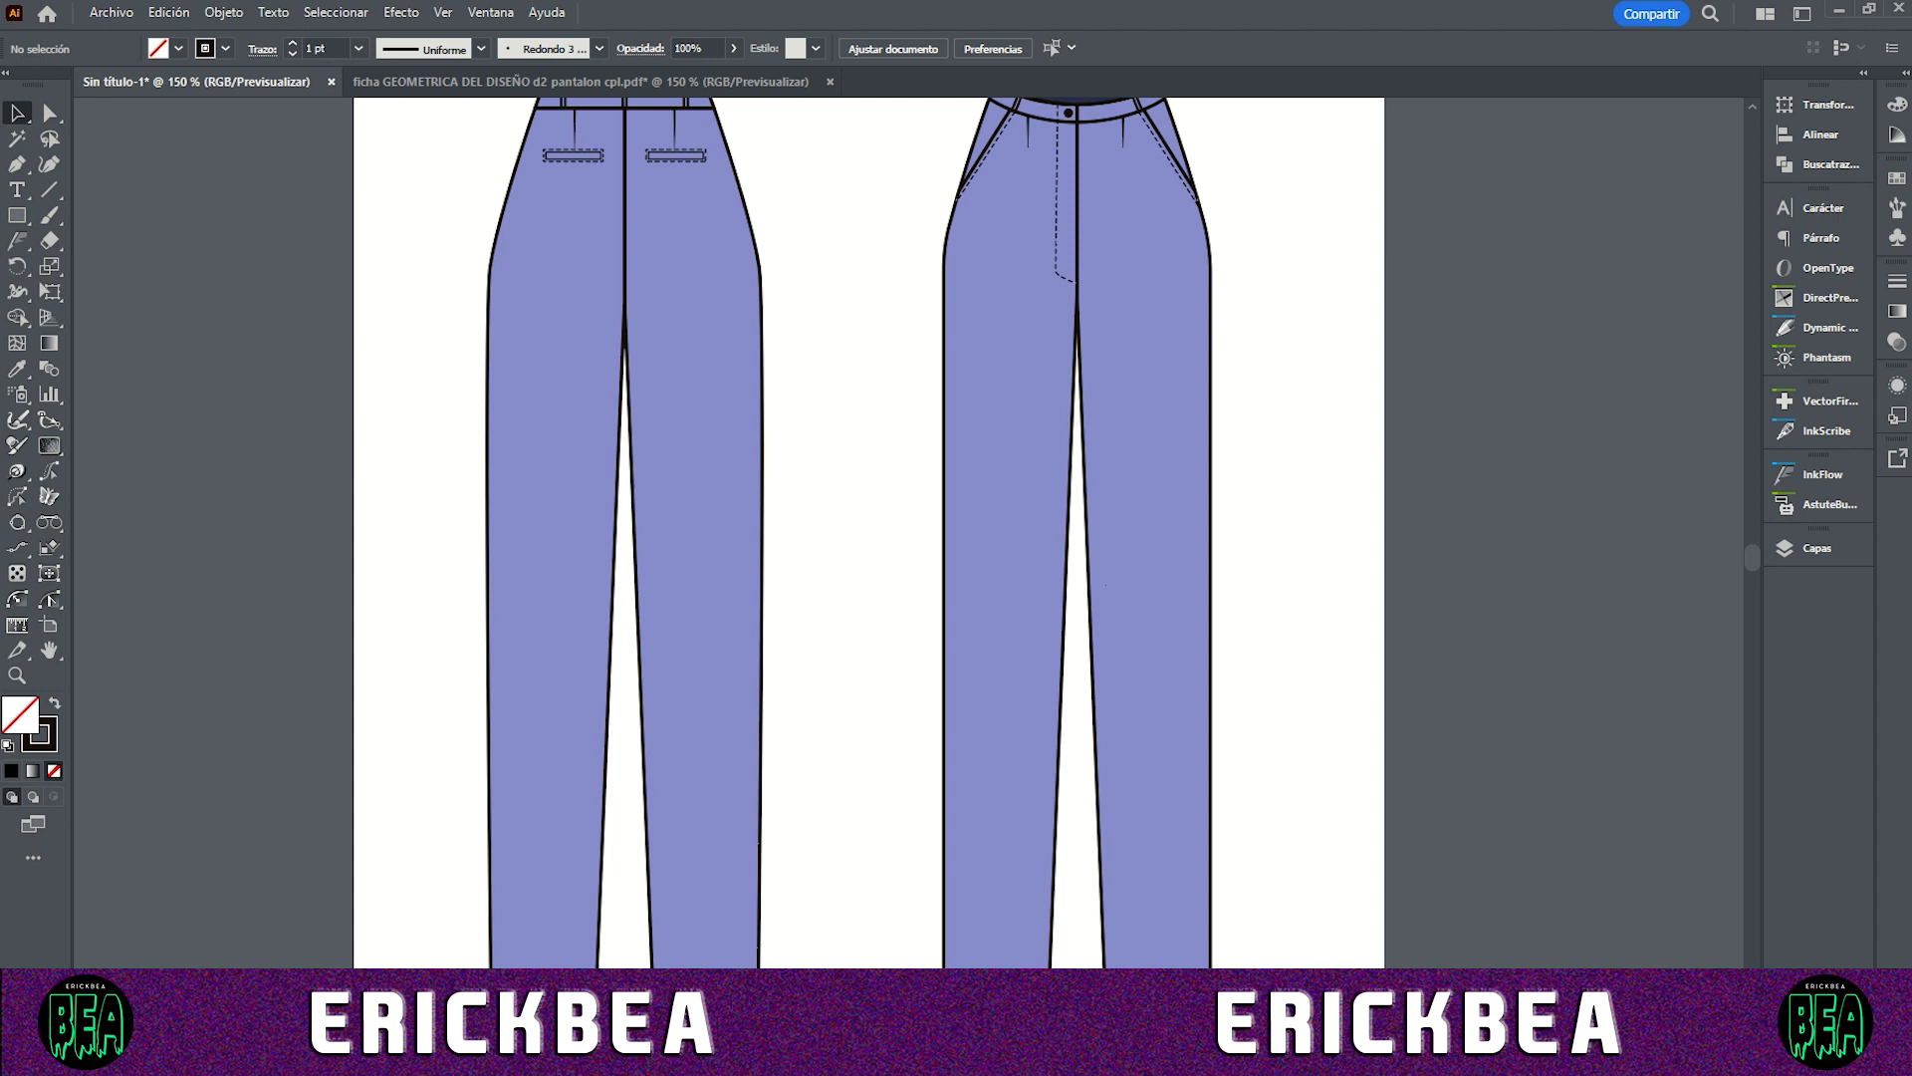
pyautogui.scroll(-1, 916, 555)
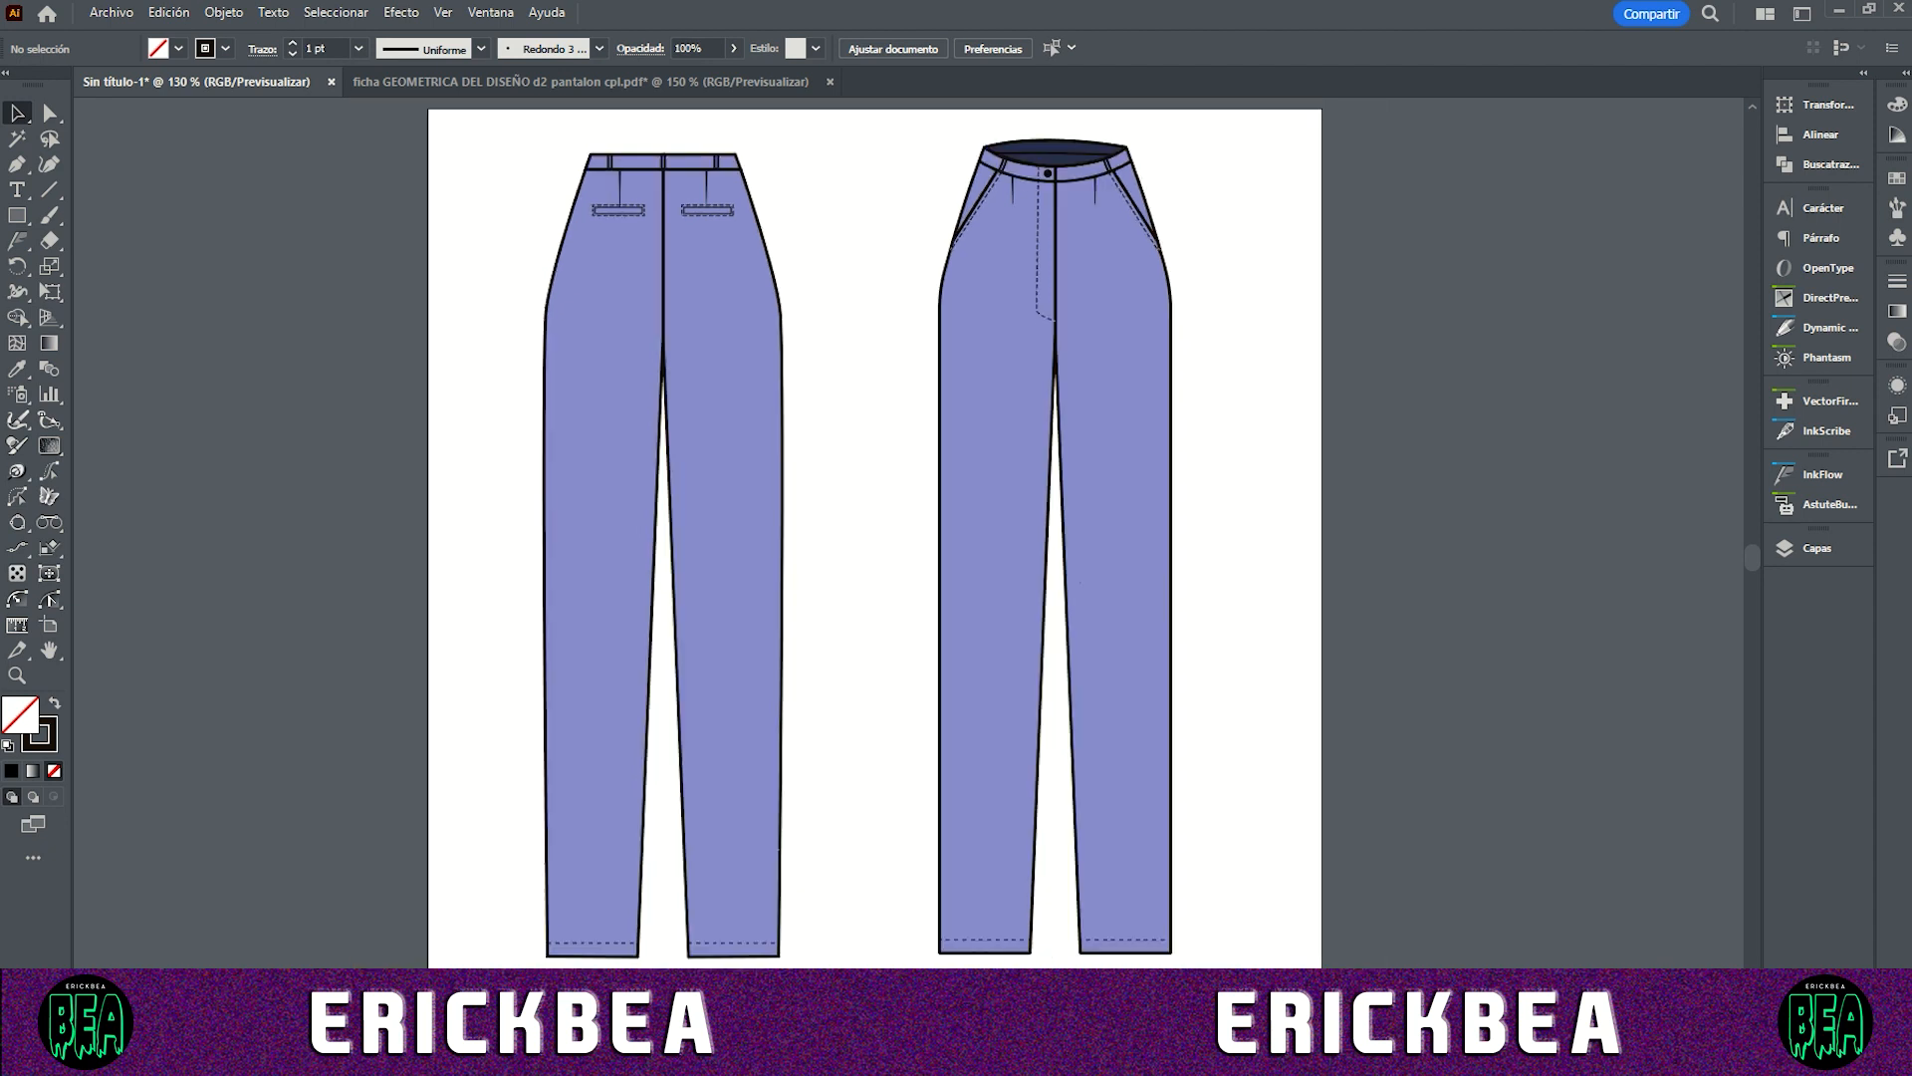
pyautogui.hscroll(-2, 310, 788)
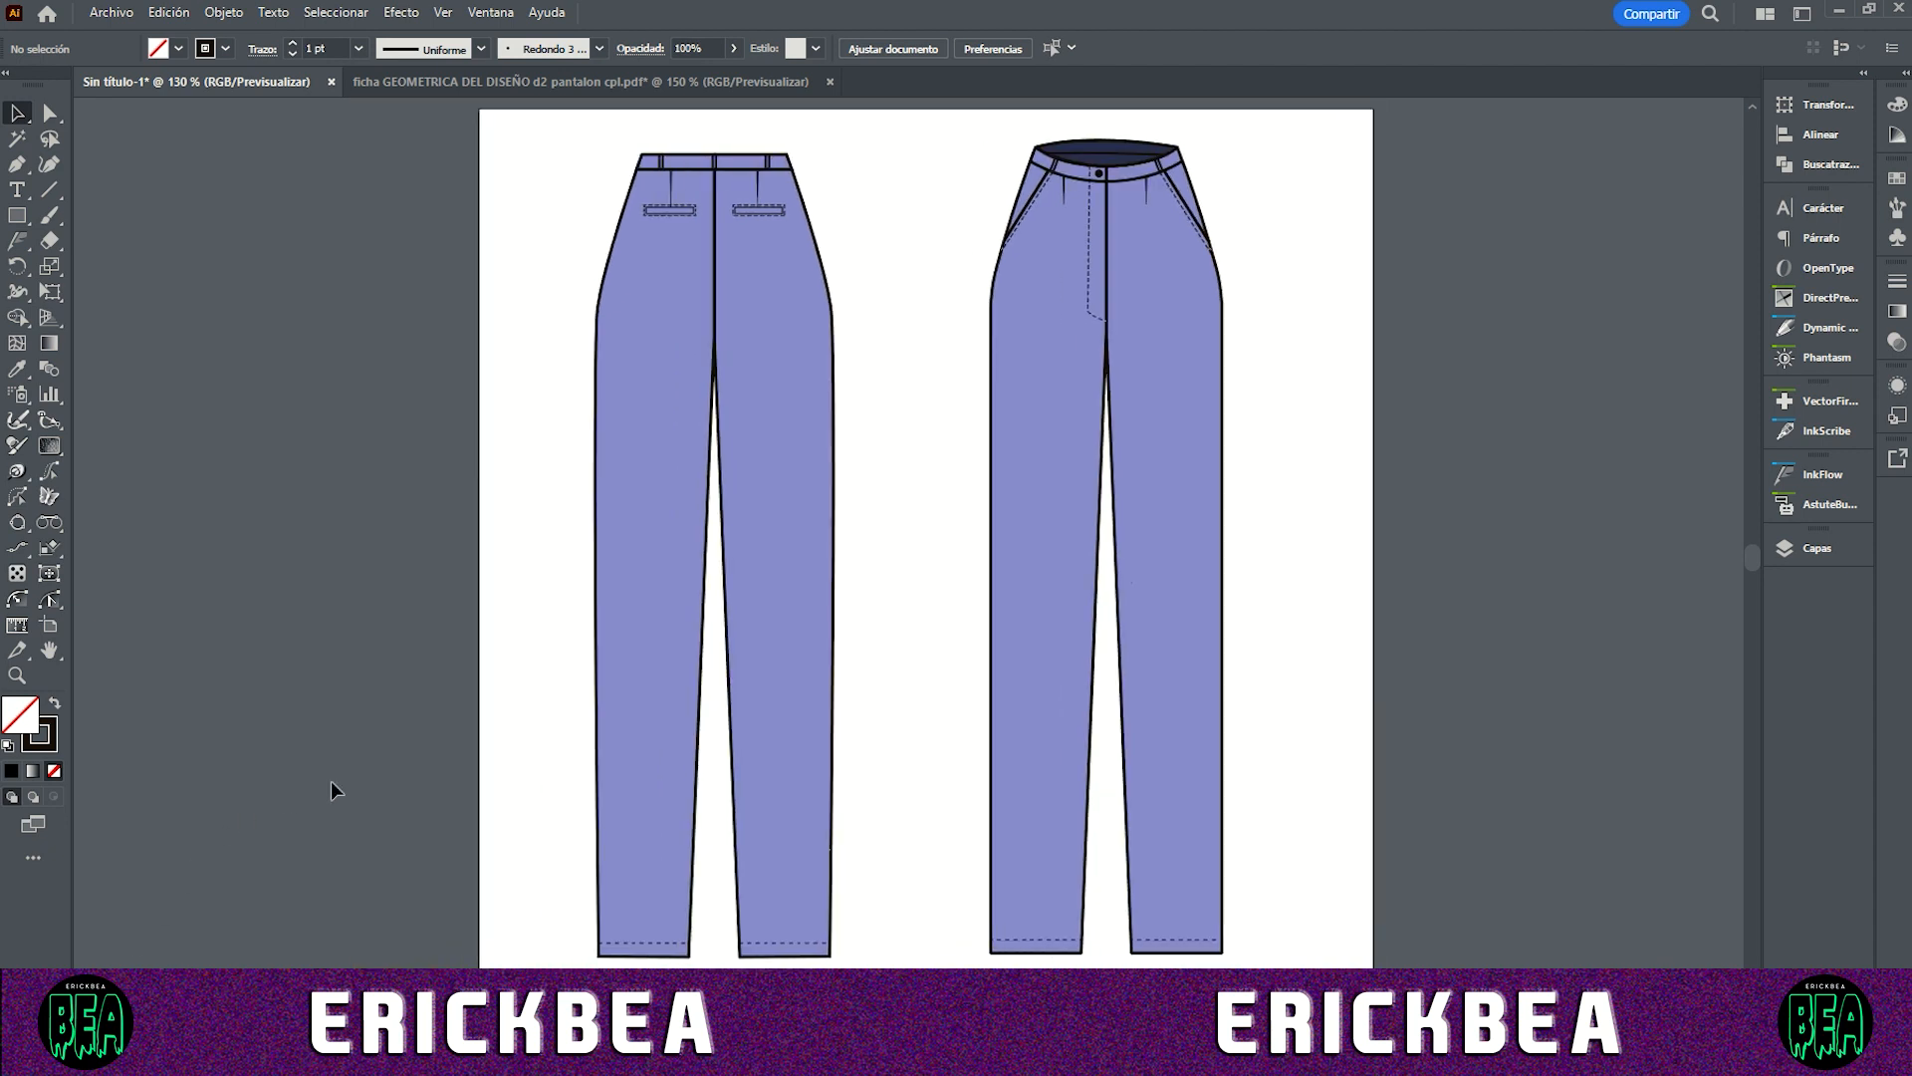